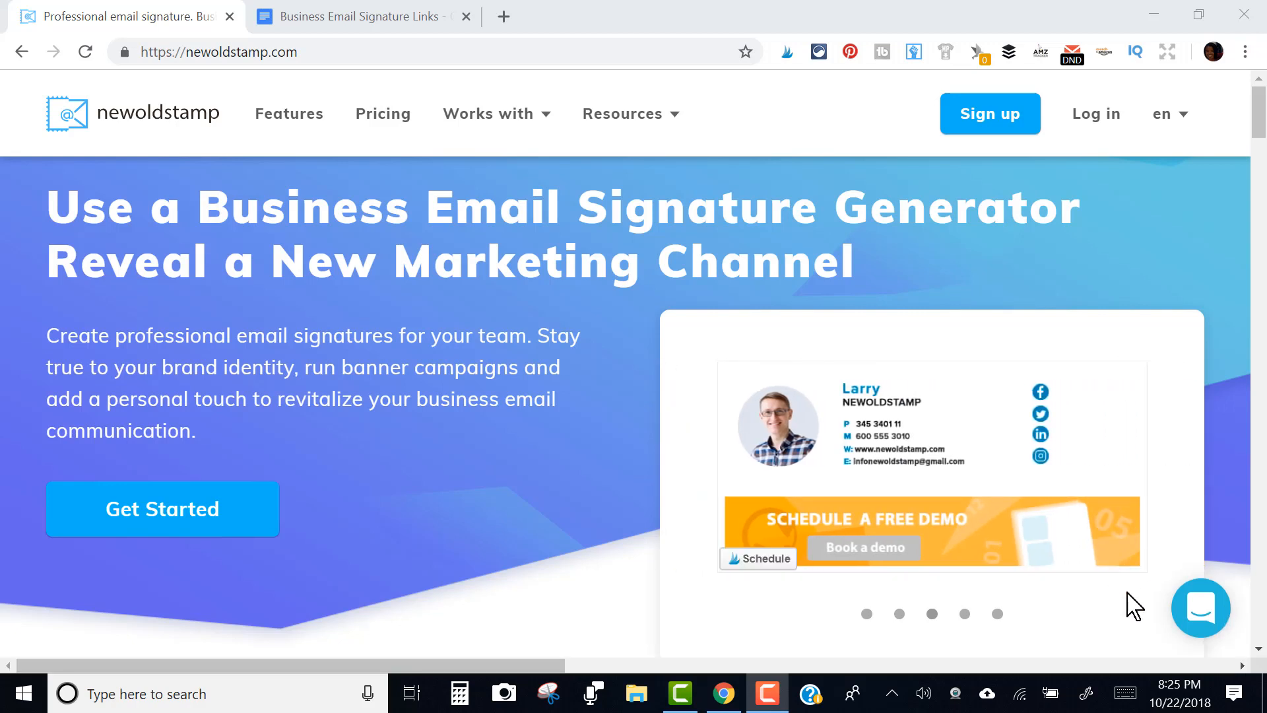
Sign in to Newoldstamp through the header's Log in link to reach the Department #1 dashboard
left_click(1099, 124)
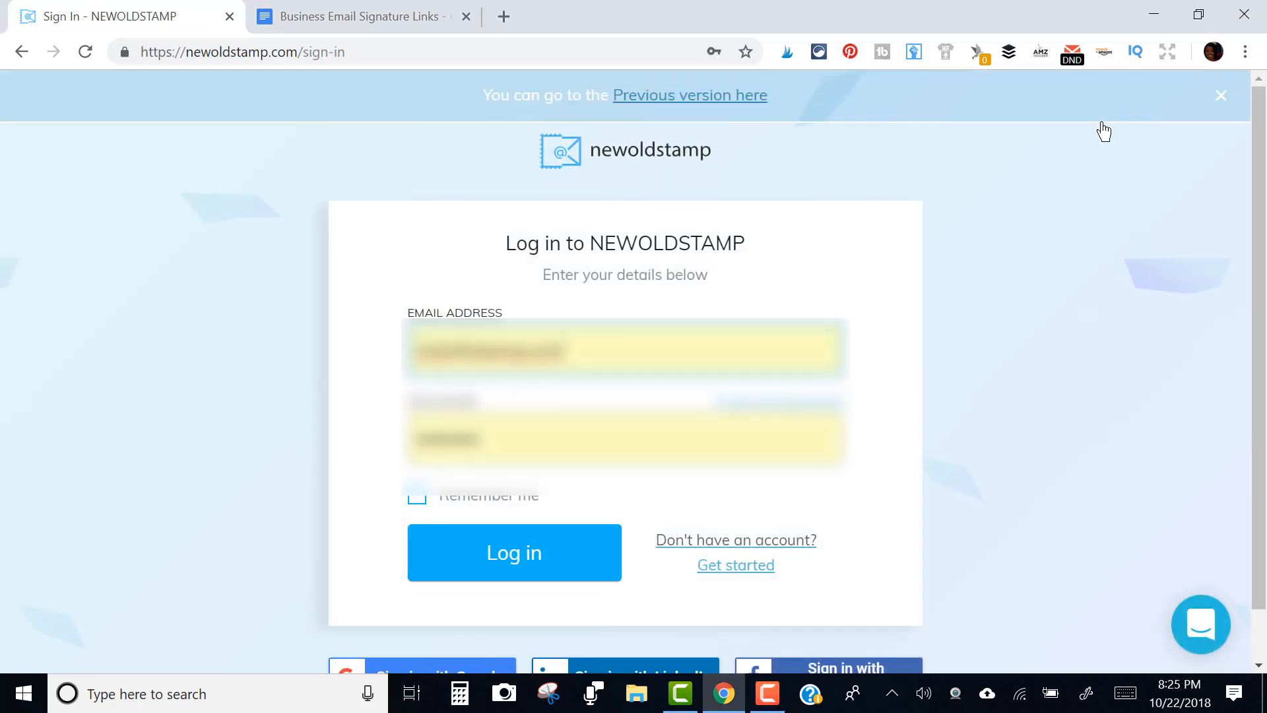
left_click(546, 560)
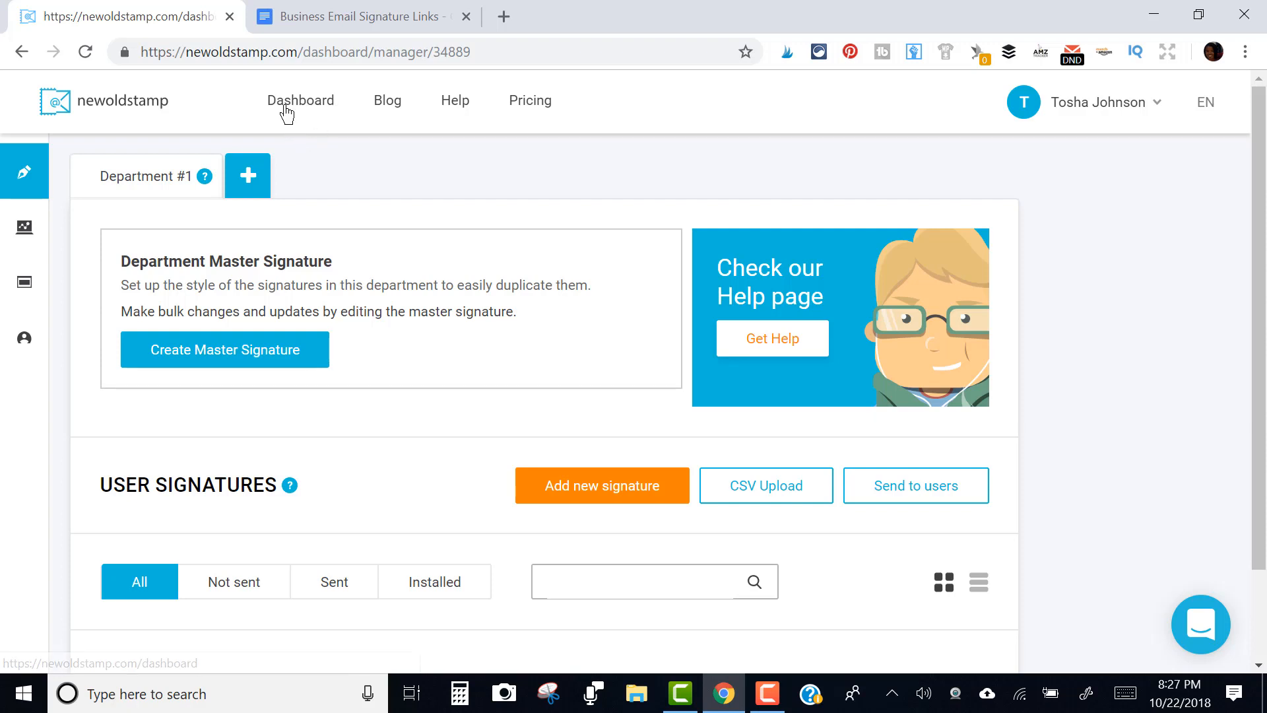
Open the Analytics page from the expanded left sidebar
mouse_move(24, 227)
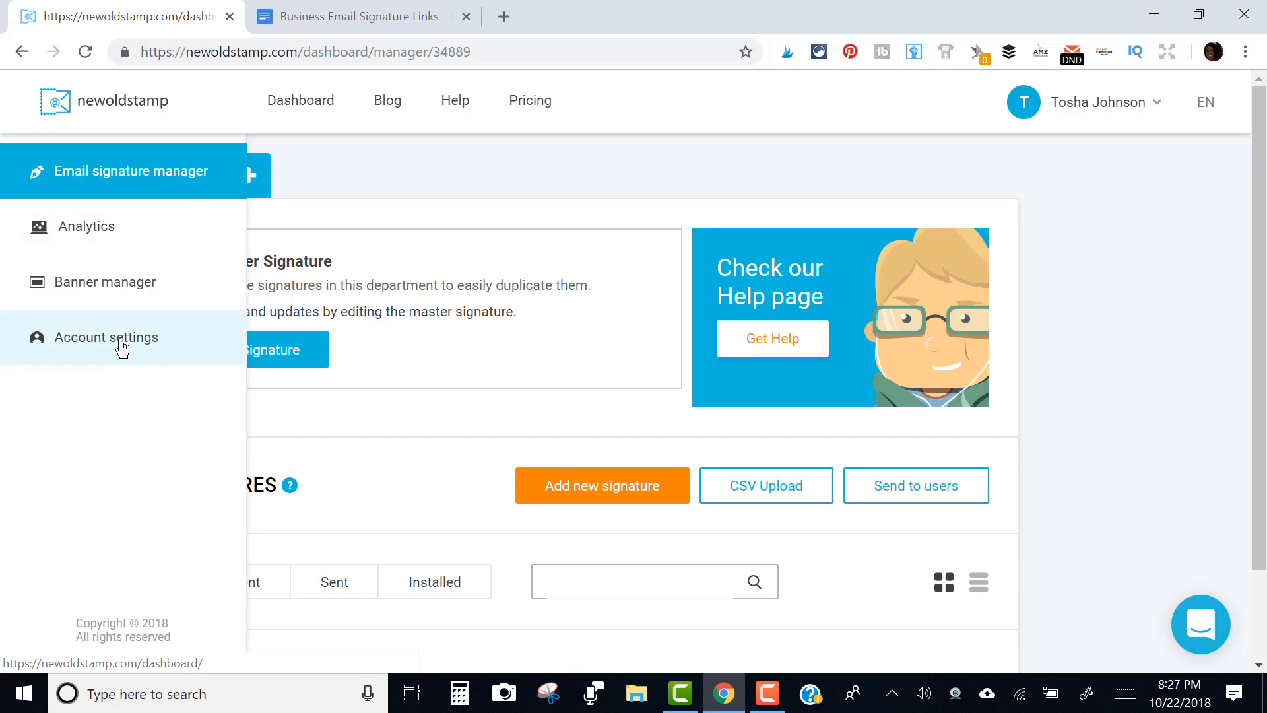
left_click(128, 244)
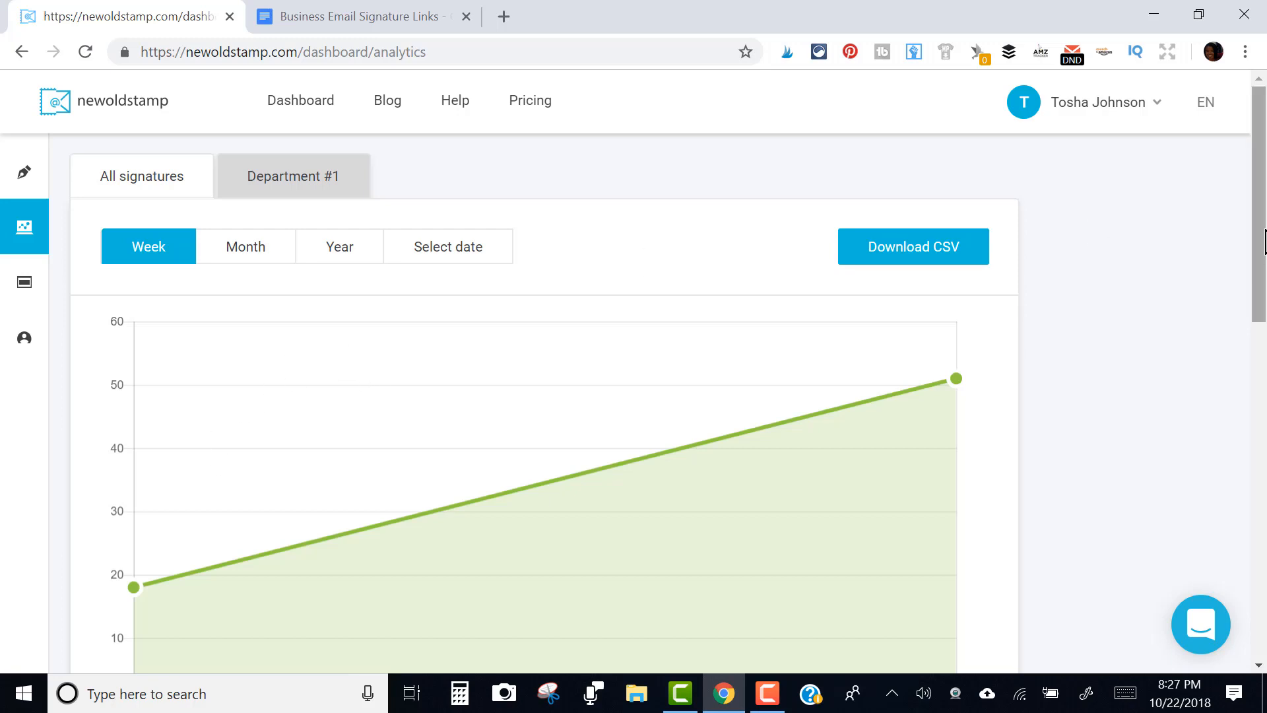
Scroll through the weekly stats (69 views, 1 click, 1% CTR) and zoom the page to 67%
scroll(1254, 313, "down", 3)
scroll(1255, 325, "down", 4)
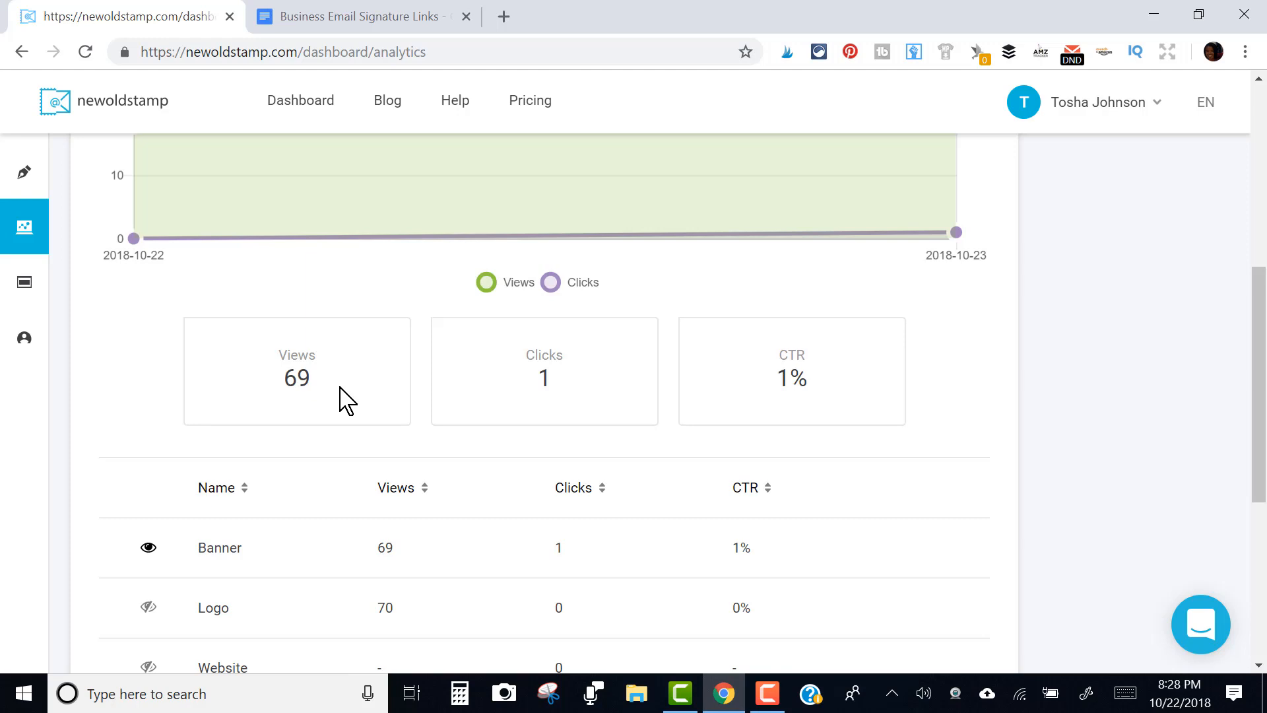
scroll(340, 396, "down", 1)
key("ctrl+minus")
key("ctrl+minus")
key("ctrl+minus")
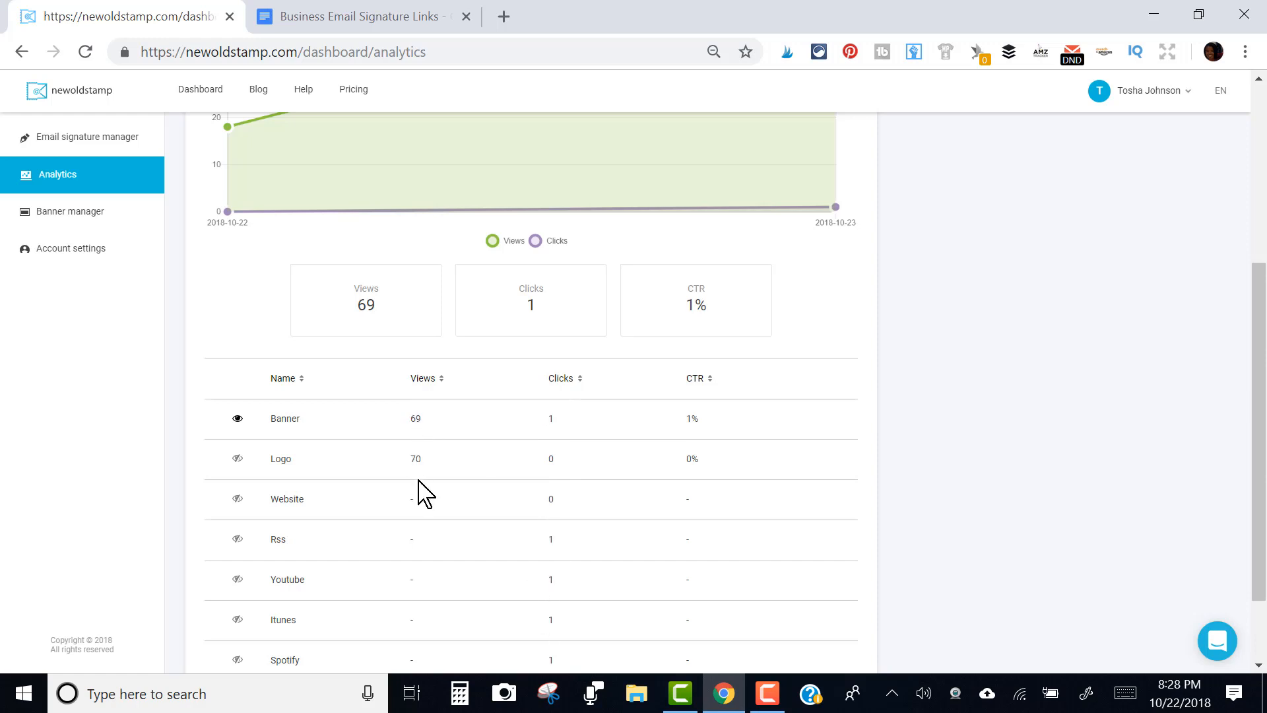
left_click_drag(1264, 349, 1265, 158)
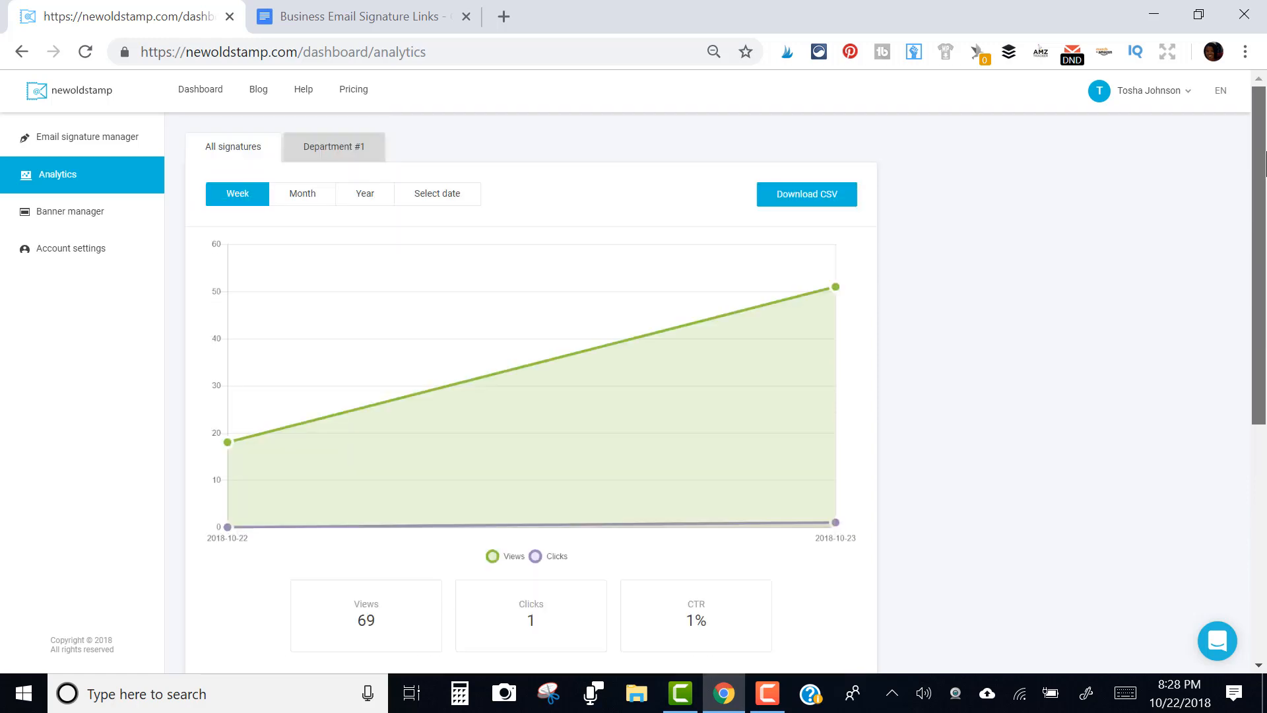
Zoom to 75%, view analytics by Month and Year, then go to the Banner manager
key("ctrl+plus")
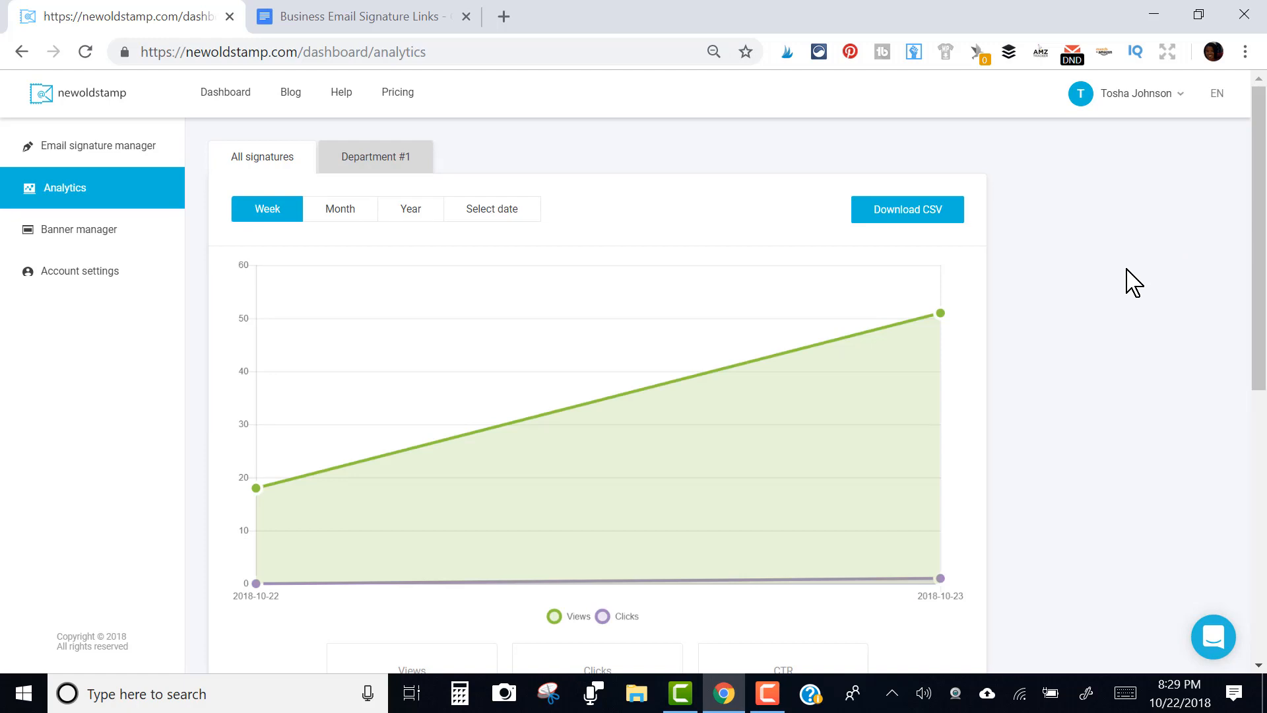
left_click(337, 213)
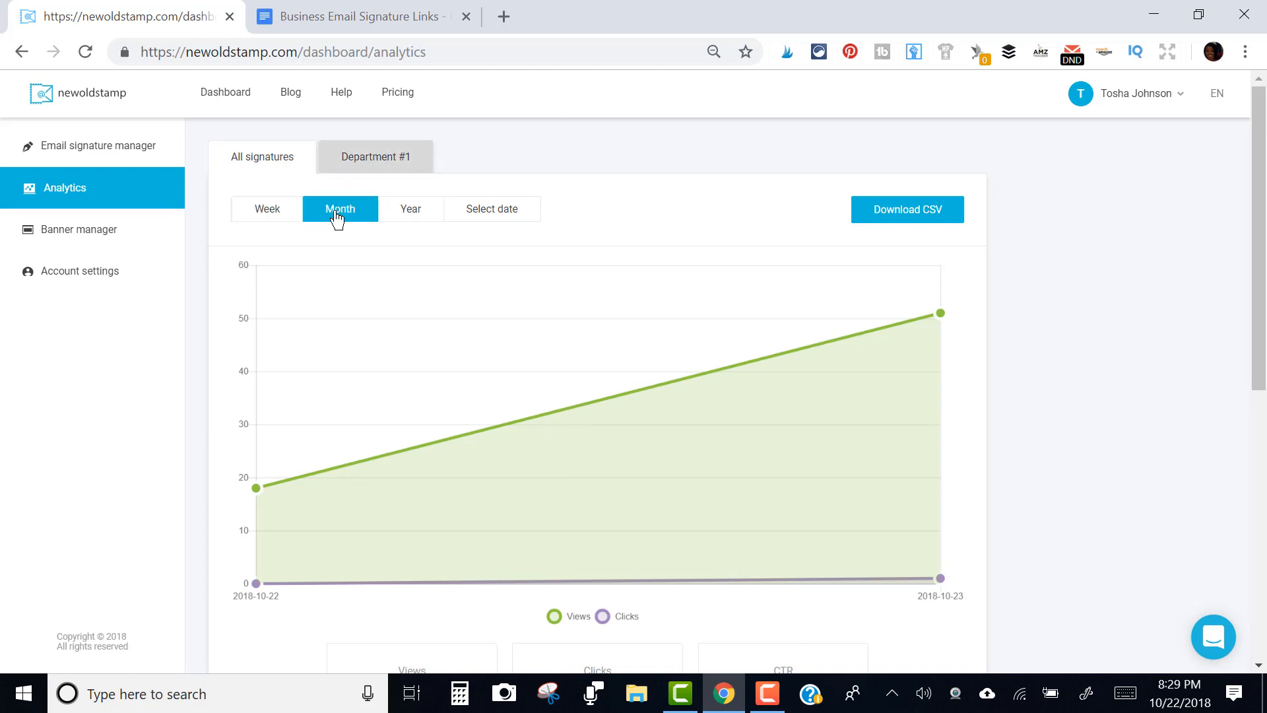
left_click(405, 216)
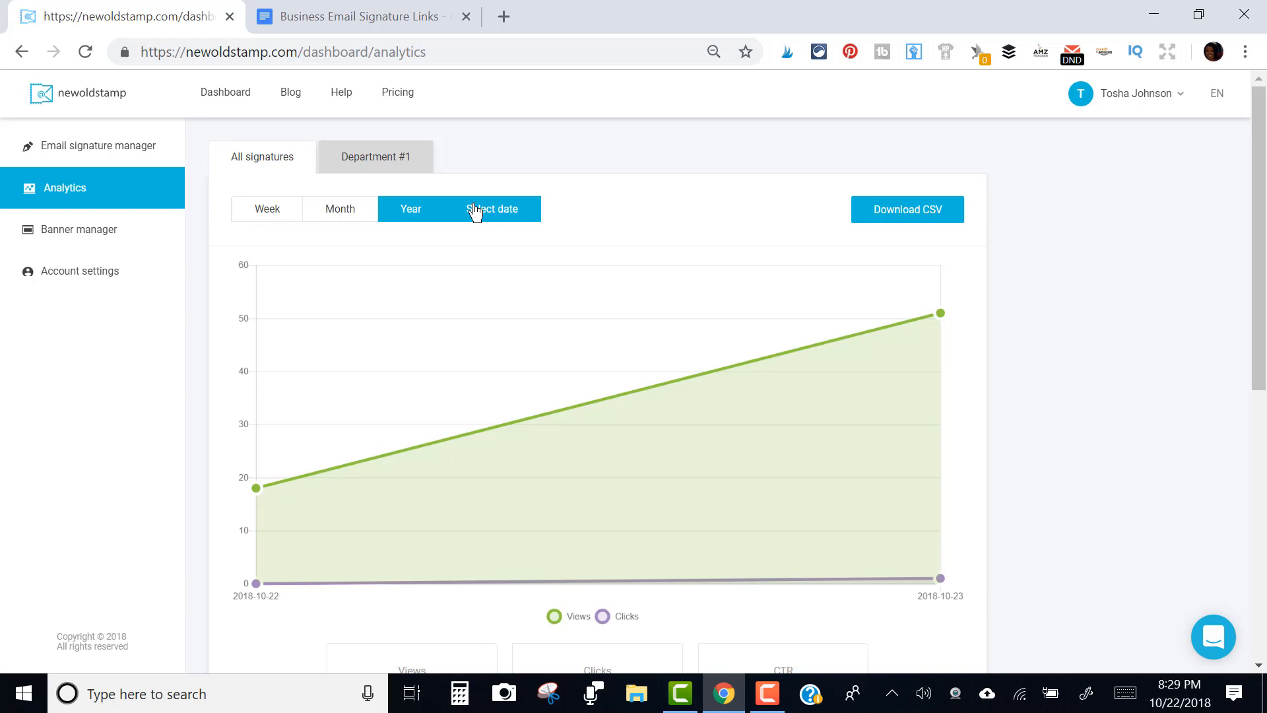
left_click(128, 245)
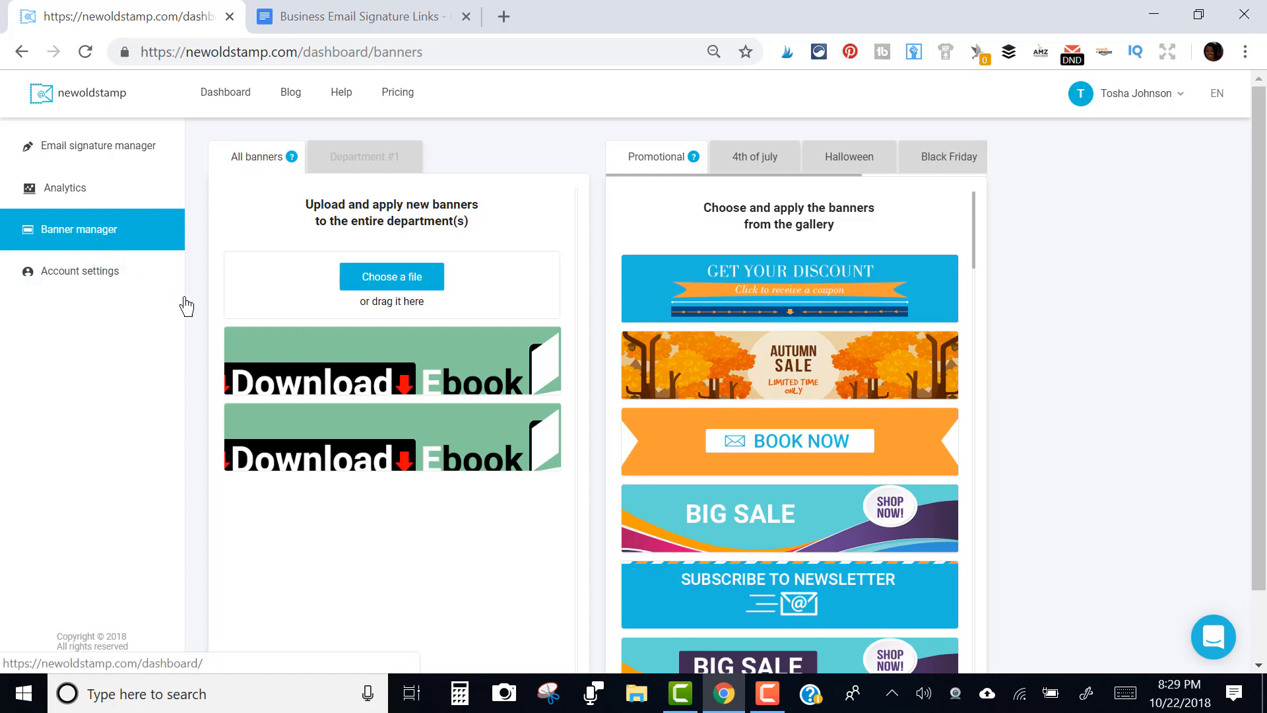
Browse the promotional banner gallery, then go to the Account settings profile page
mouse_move(427, 462)
mouse_move(646, 466)
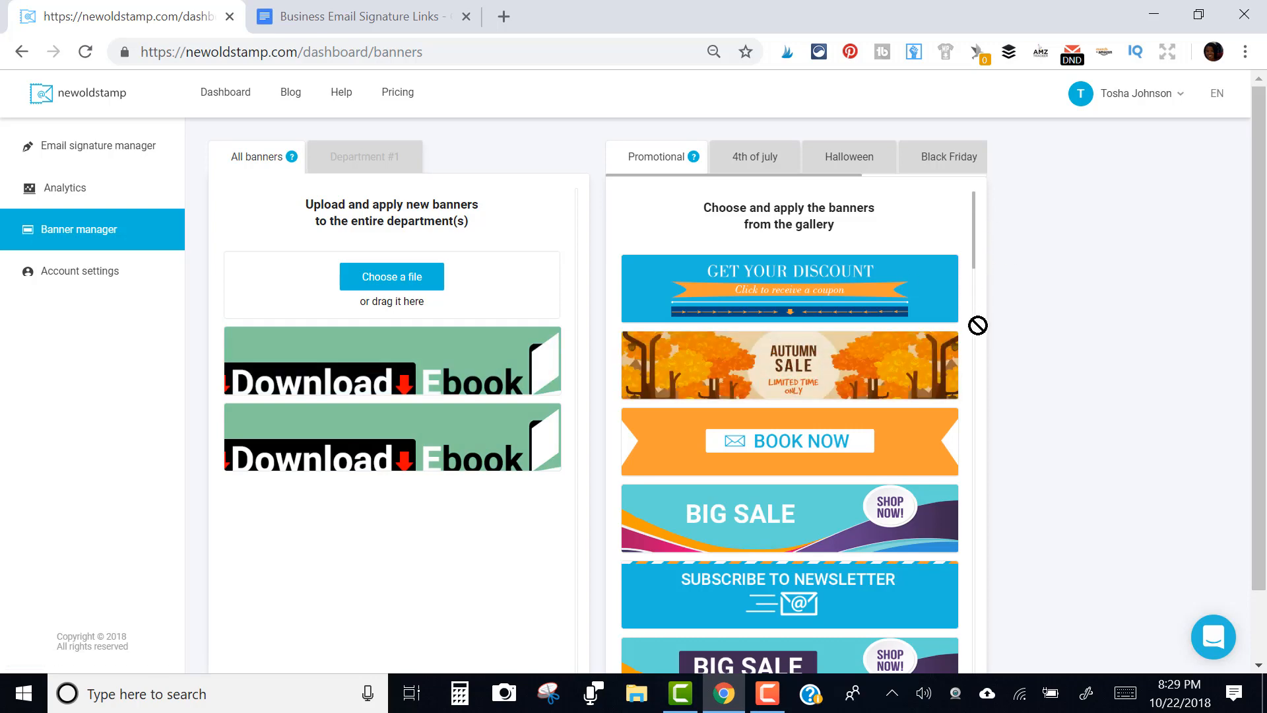
left_click_drag(975, 250, 980, 392)
mouse_move(859, 553)
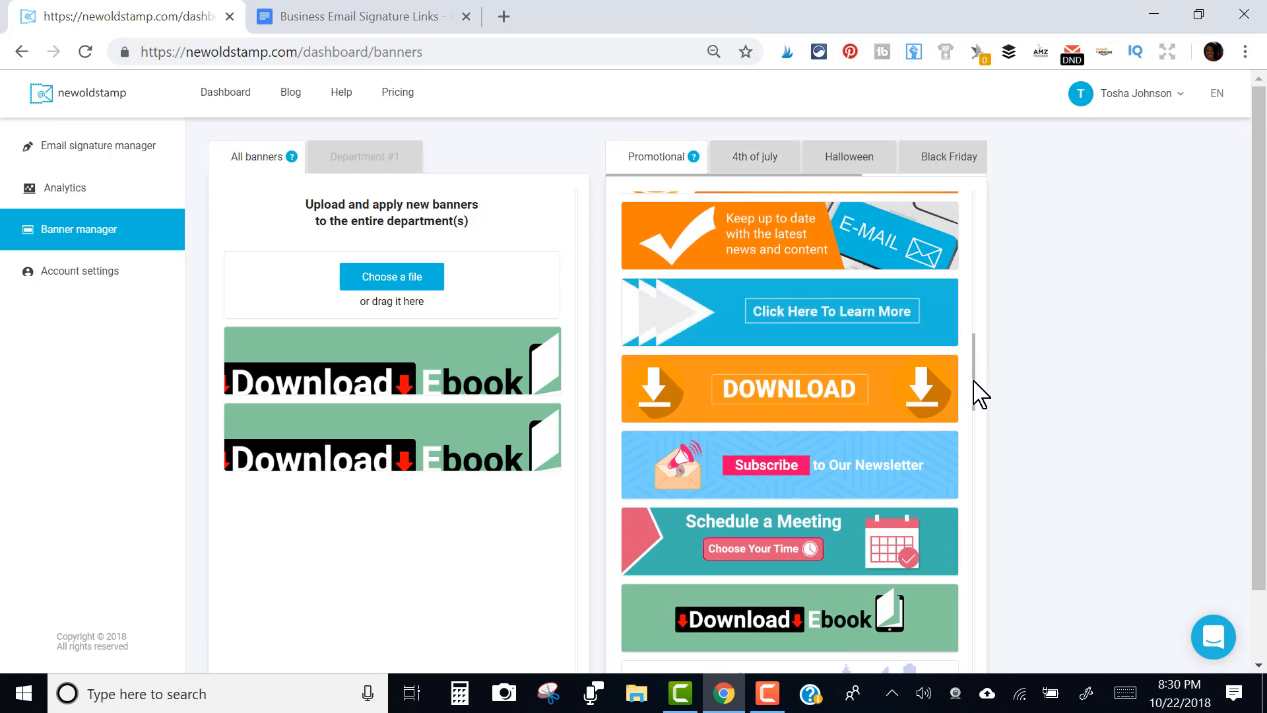
scroll(965, 456, "down", 5)
scroll(965, 448, "down", 7)
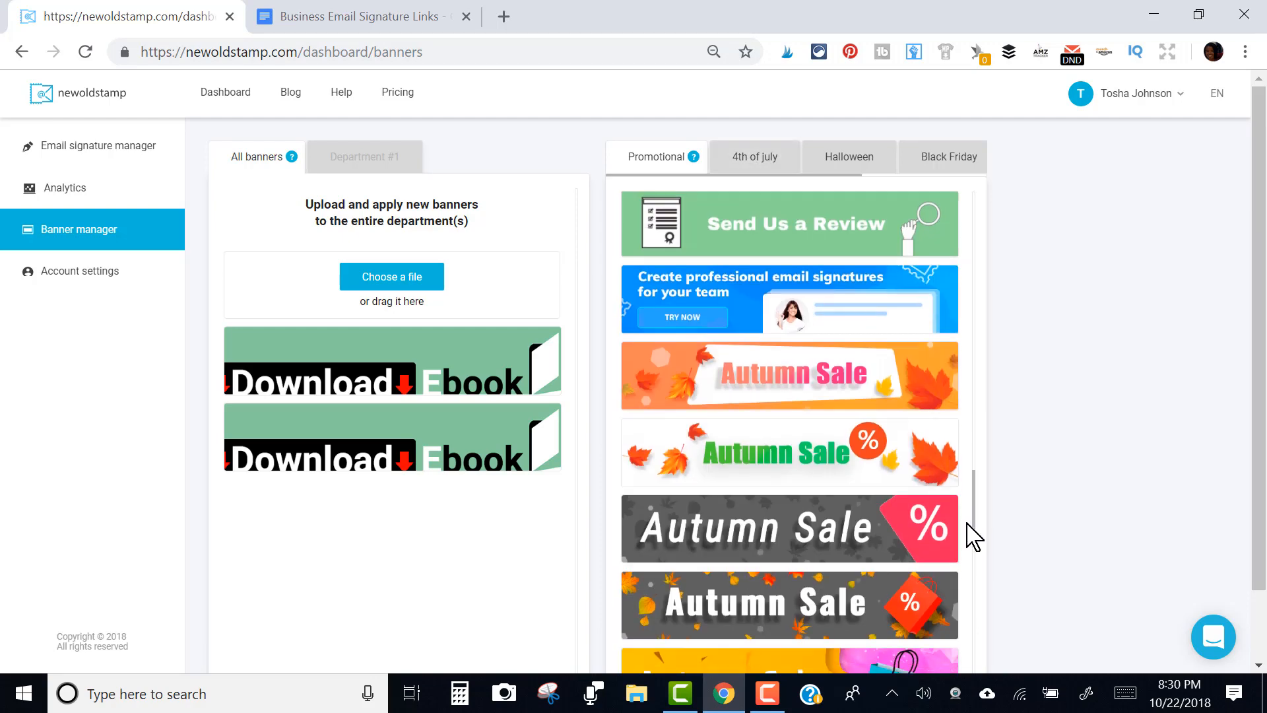
scroll(969, 542, "down", 6)
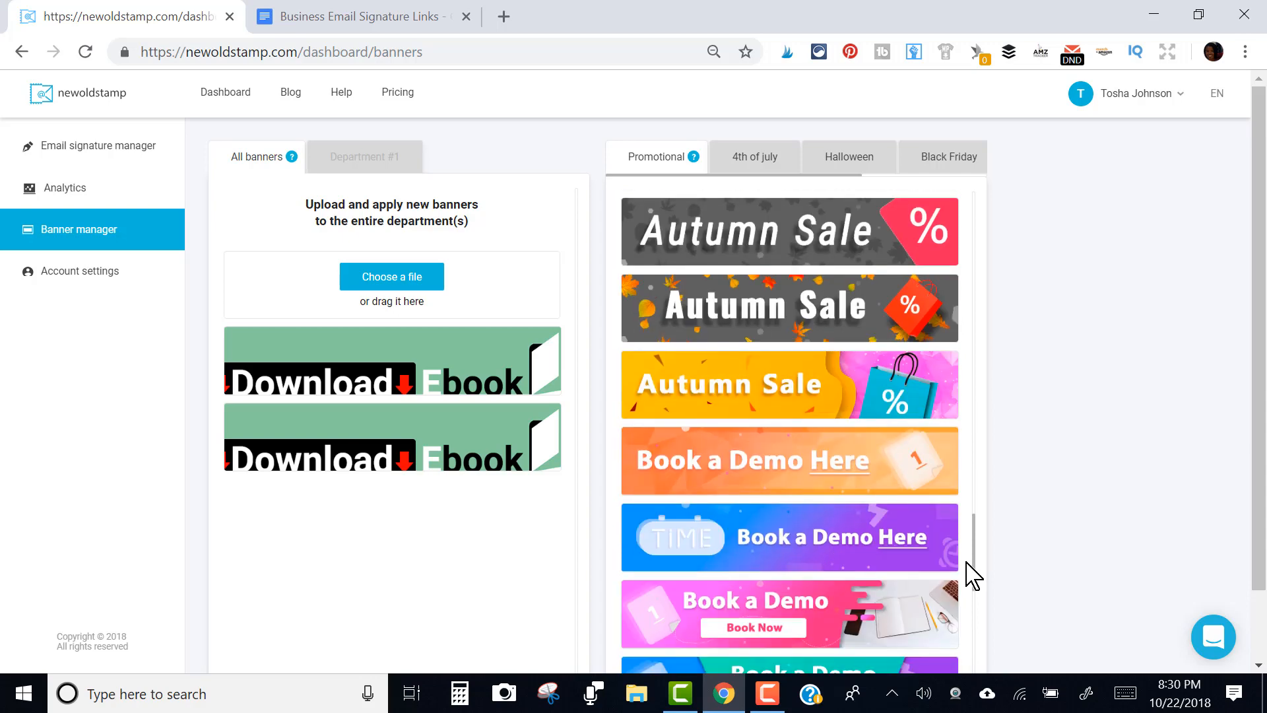
left_click_drag(971, 583, 974, 618)
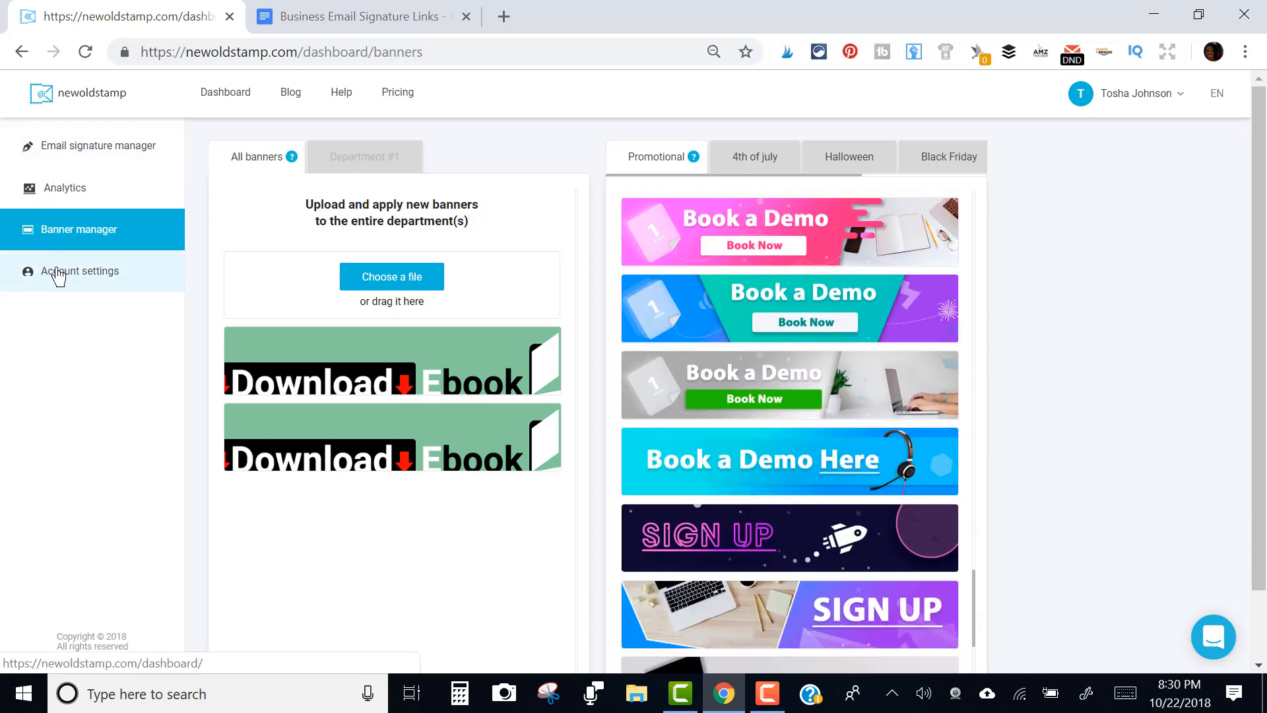
left_click(63, 293)
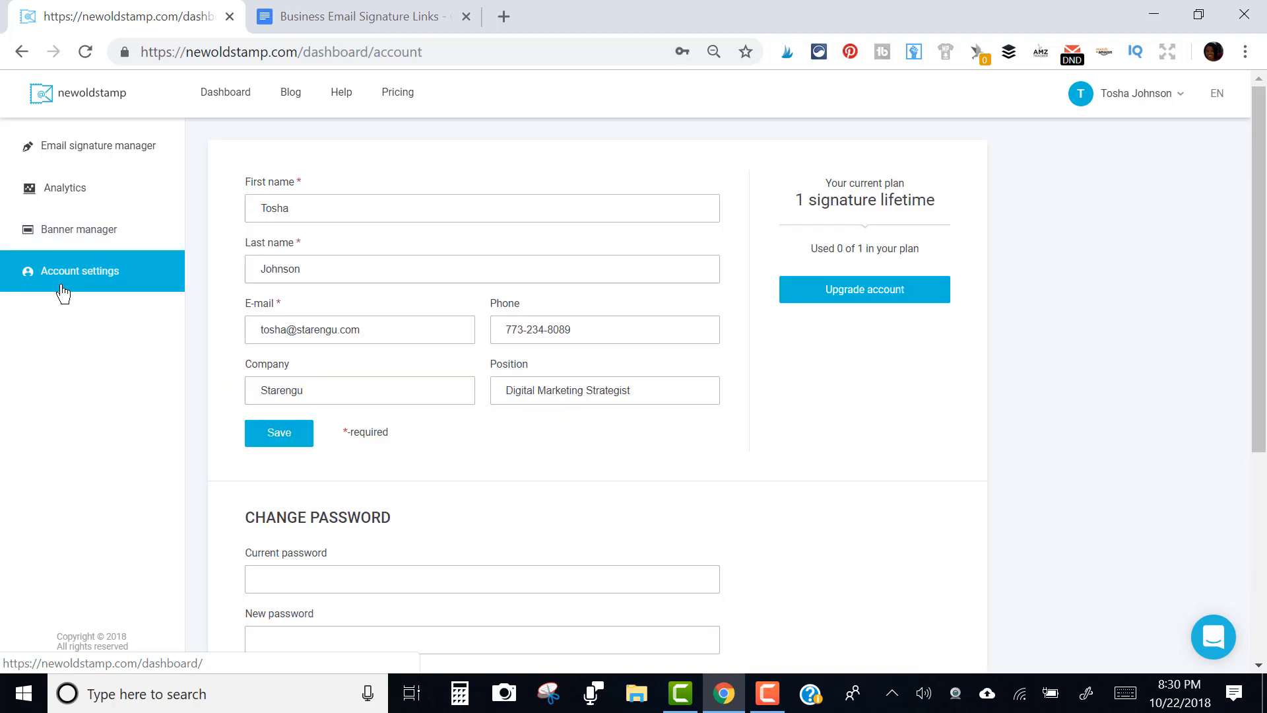
Go back via Banner manager to the Email signature manager, which lists 0 user signatures
left_click(109, 241)
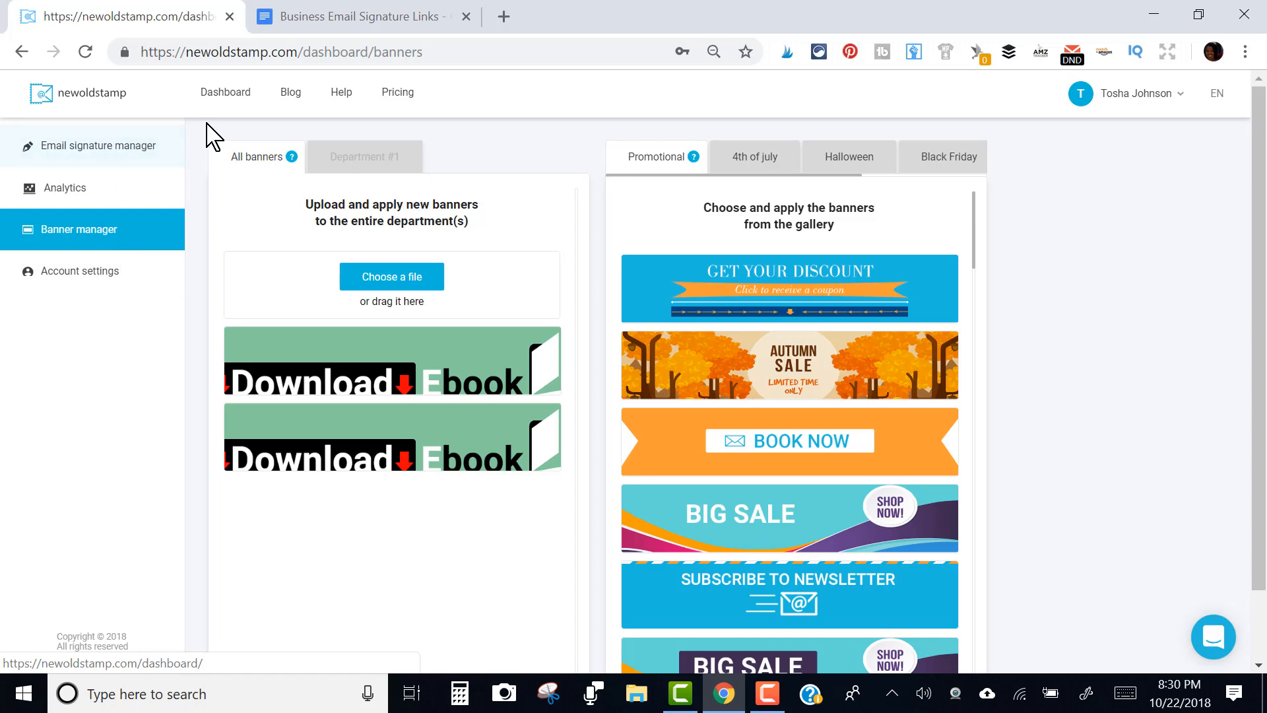
left_click(232, 98)
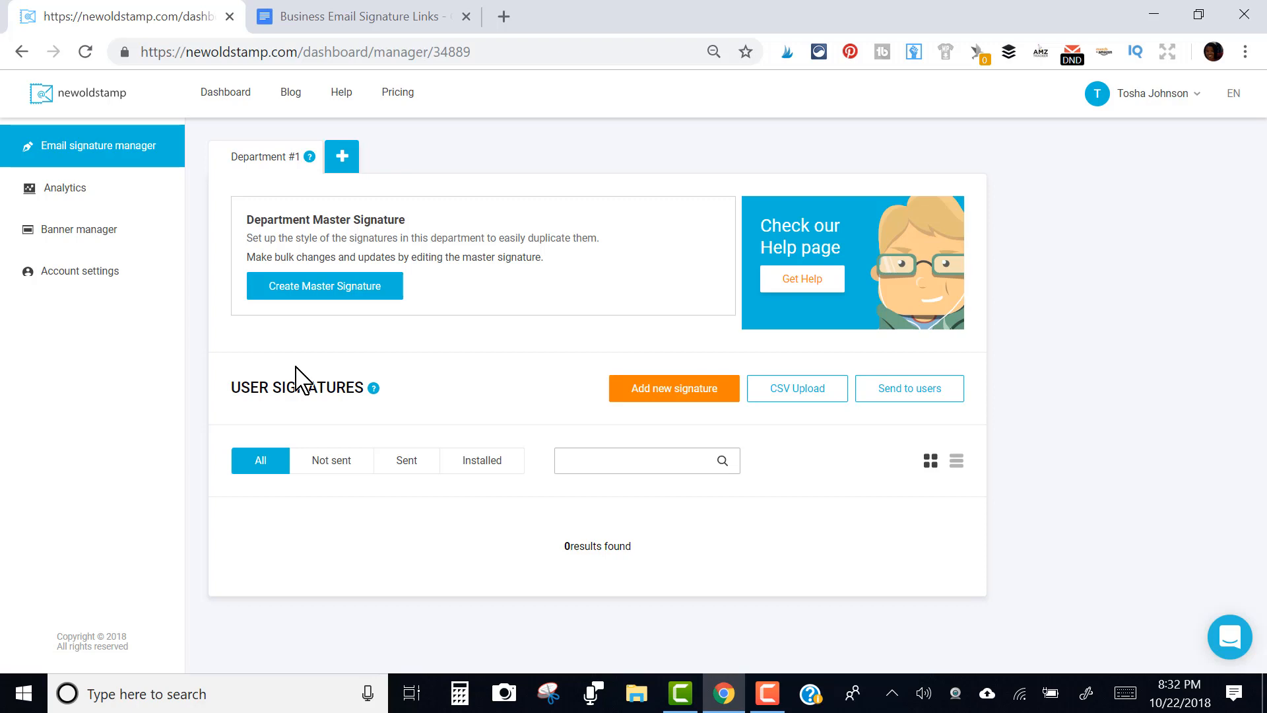
Create the master signature with the person's name, company Starengu and title Digital Marketing Strategist
left_click(346, 291)
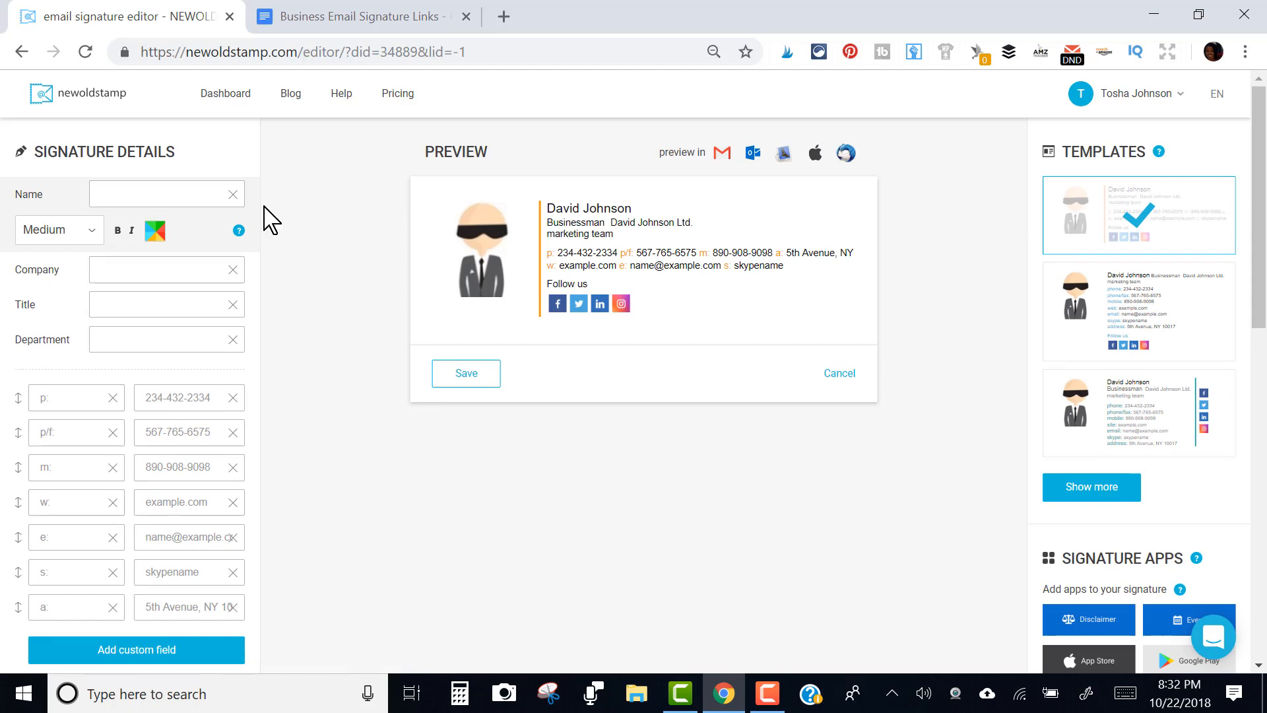
left_click(170, 195)
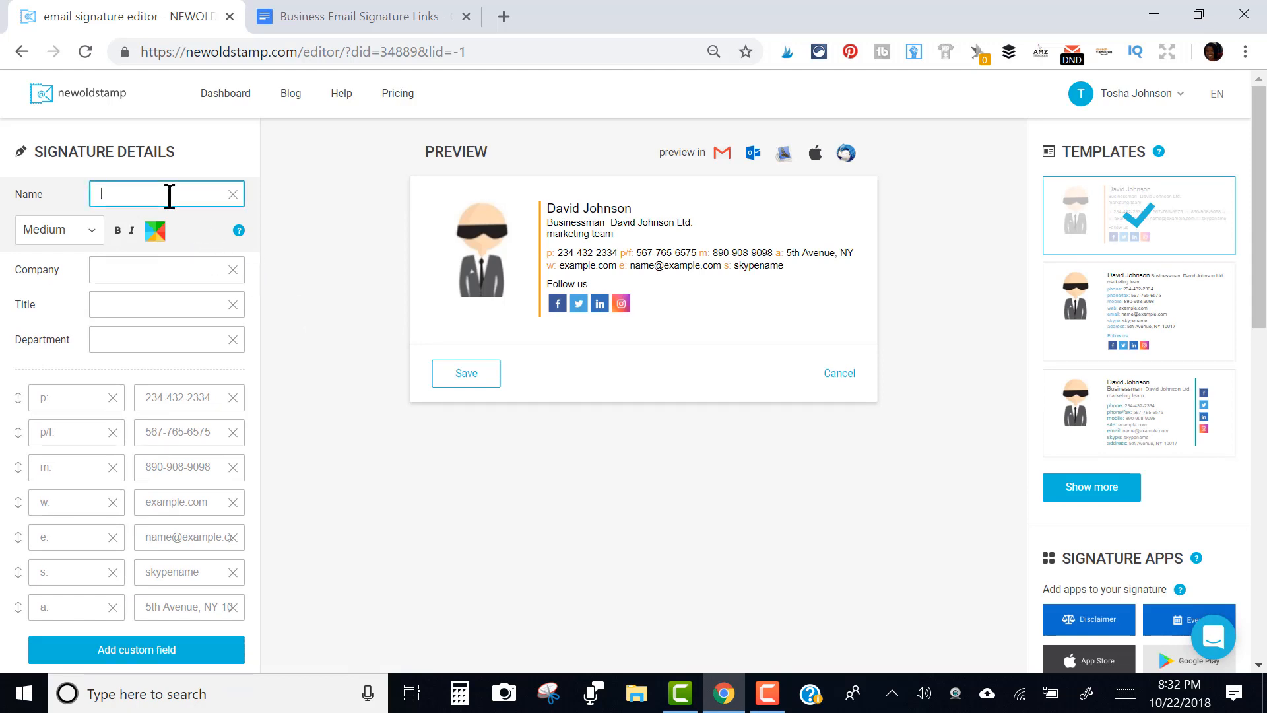
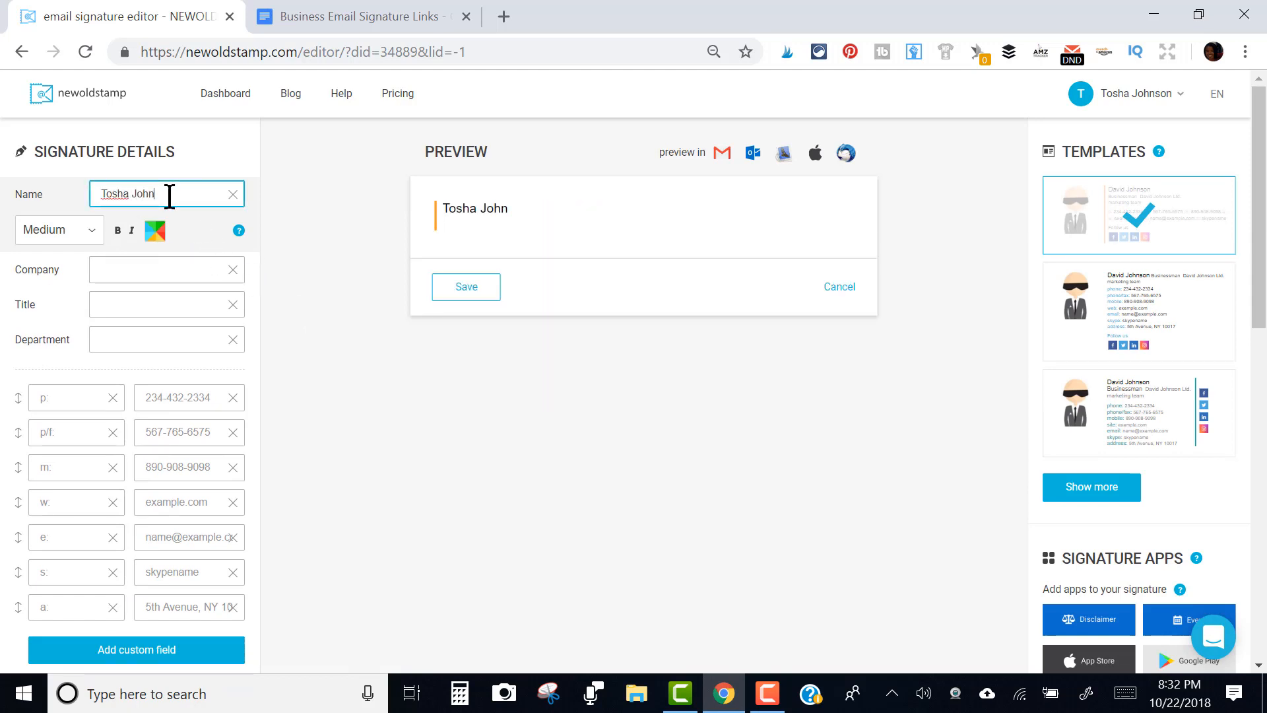
left_click(135, 269)
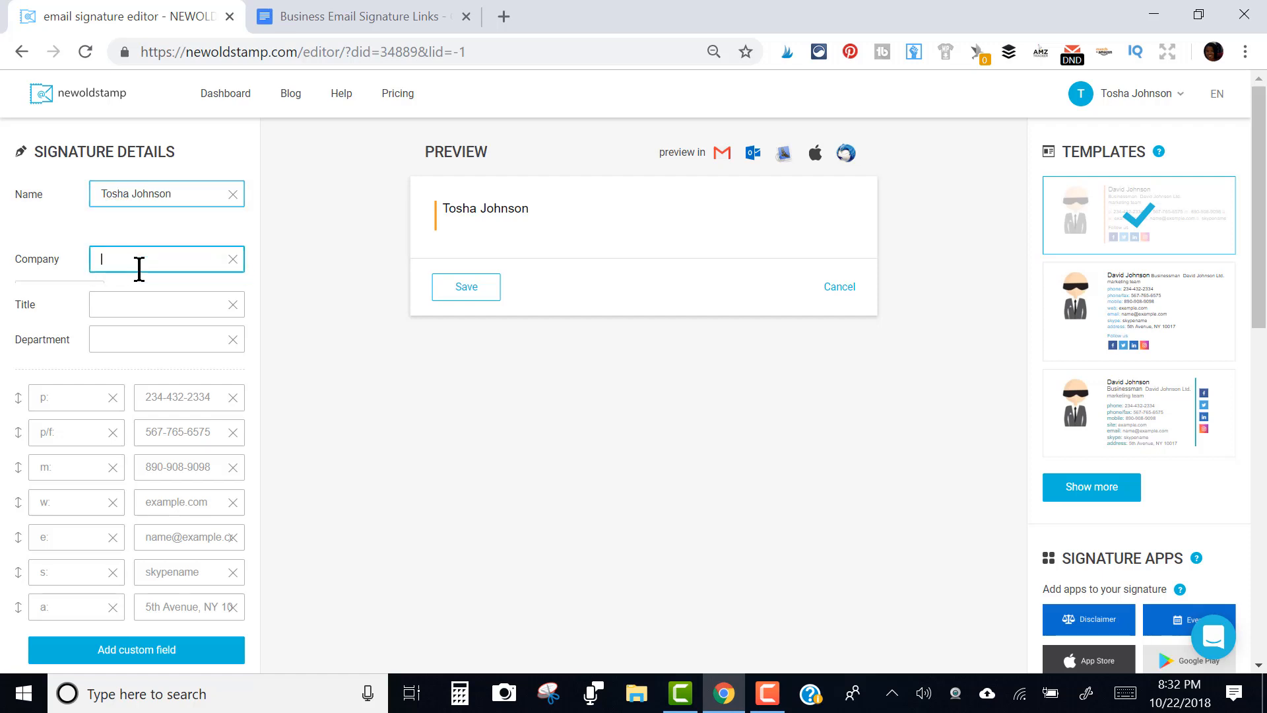
type("Starengu")
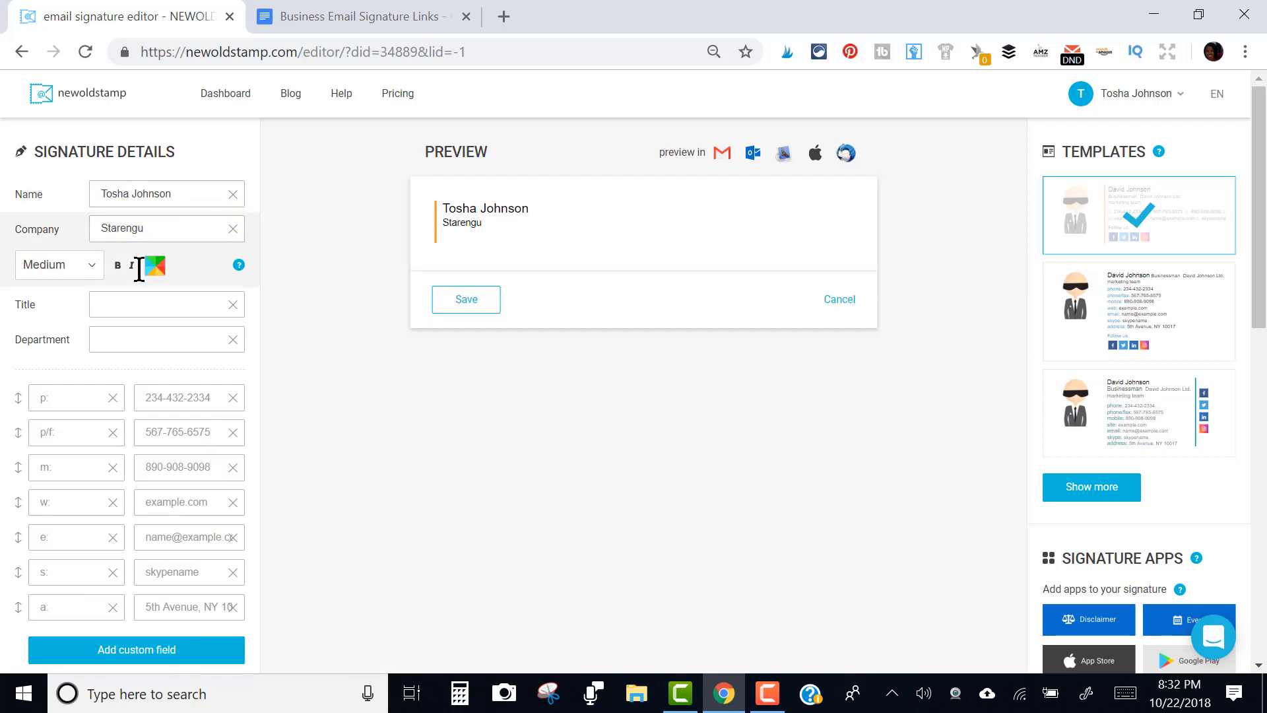
left_click(167, 304)
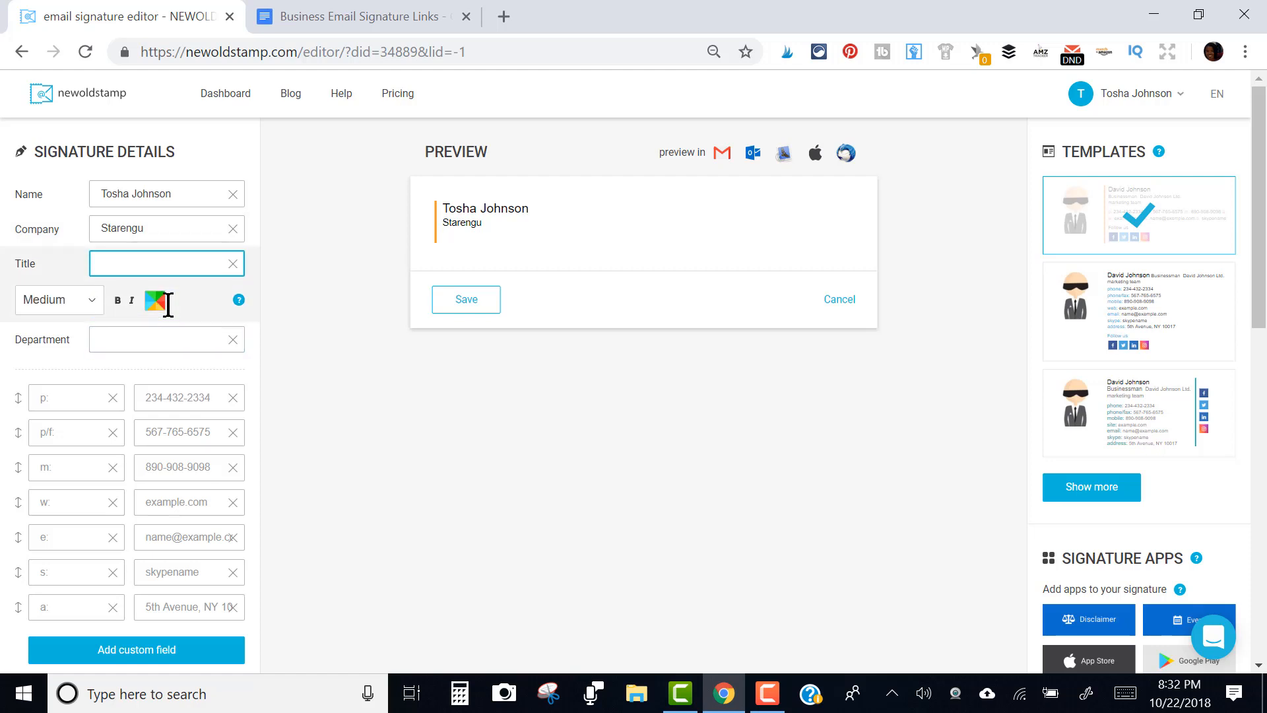
type("Digital Marketing Strat")
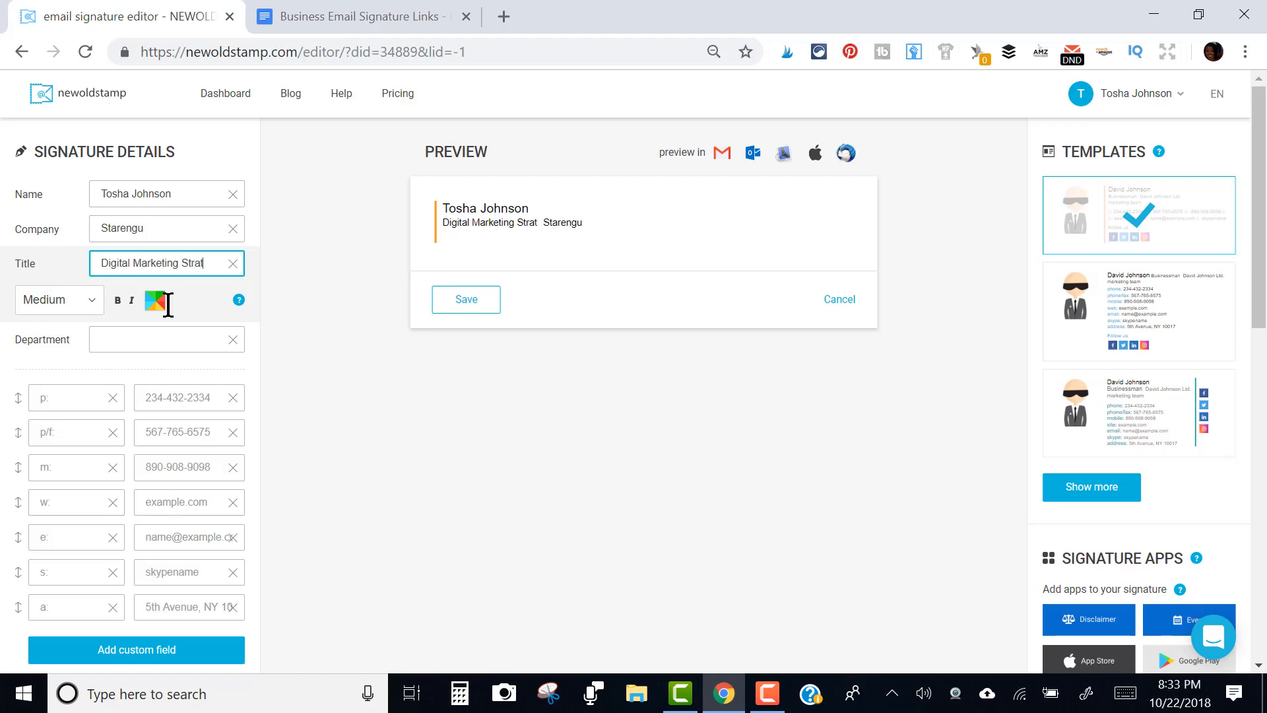
type("egist")
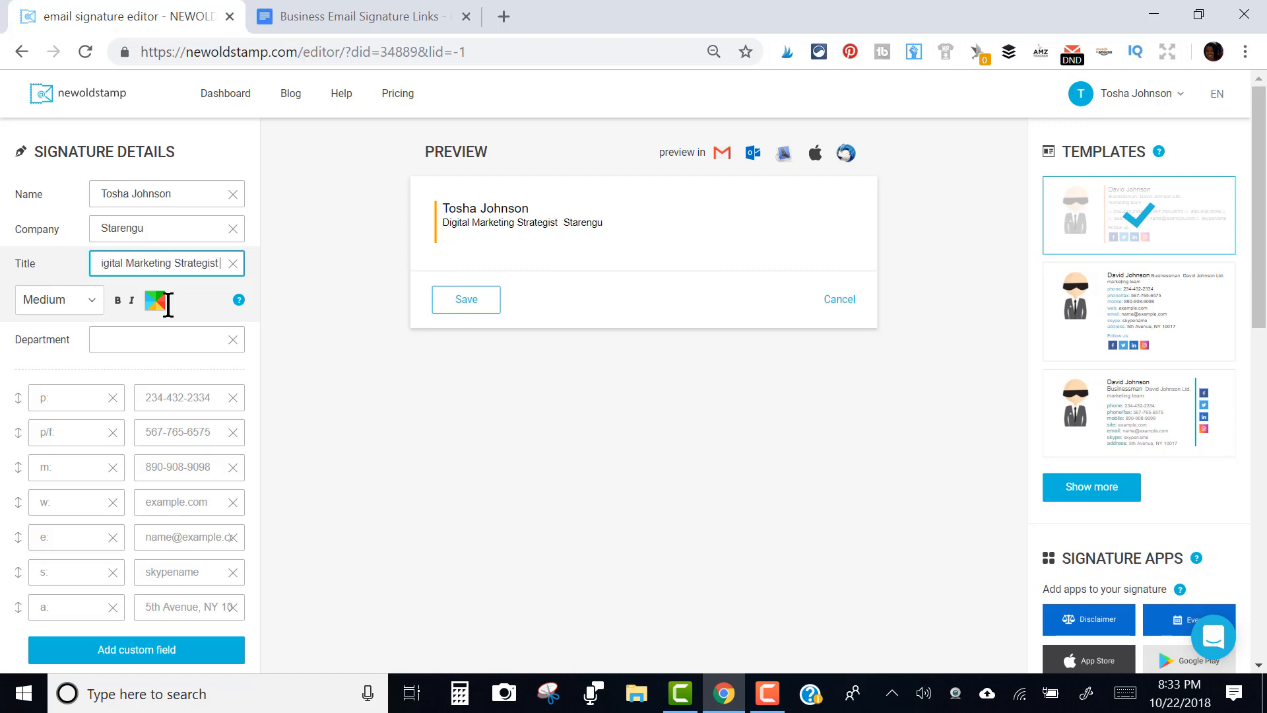
left_click(157, 336)
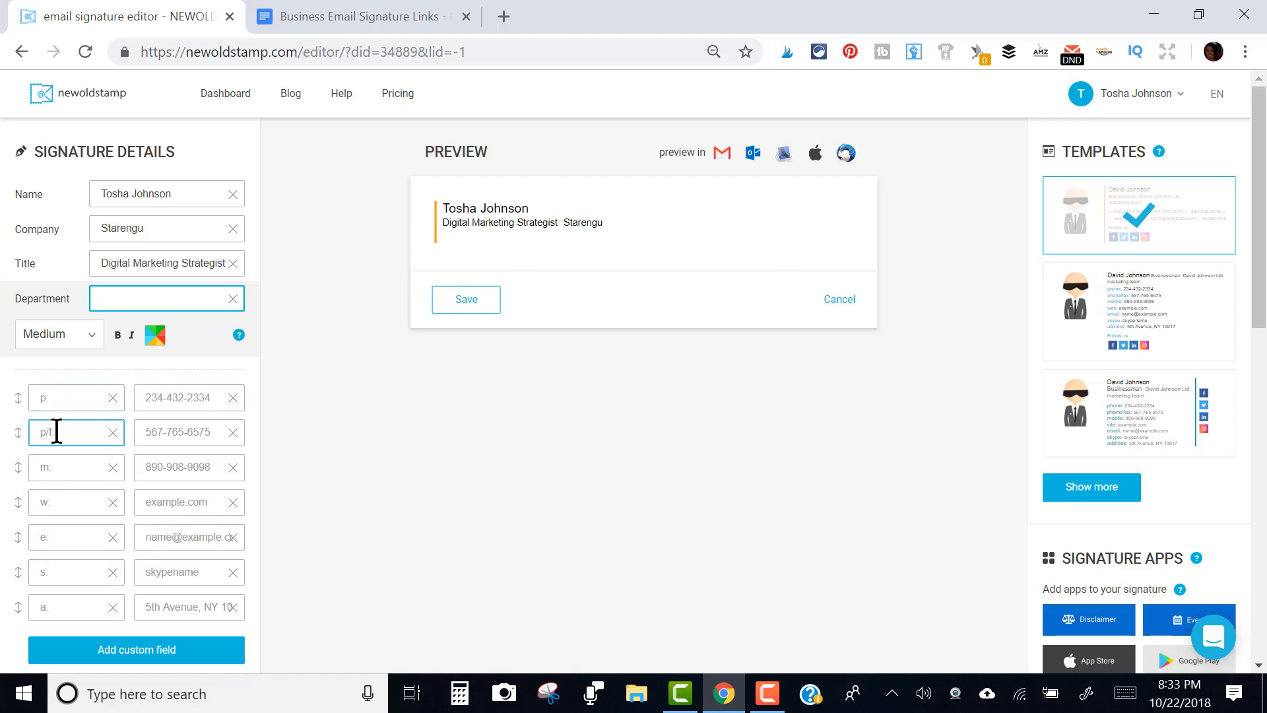
left_click(64, 503)
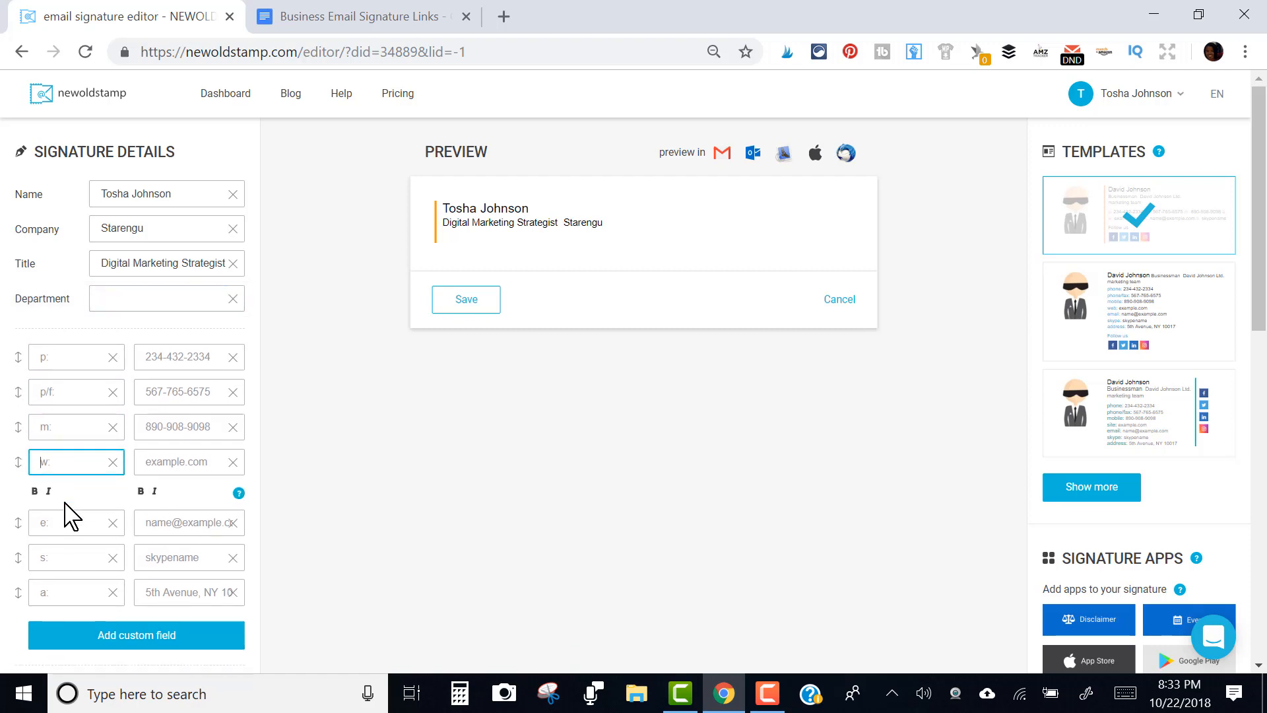
left_click(151, 526)
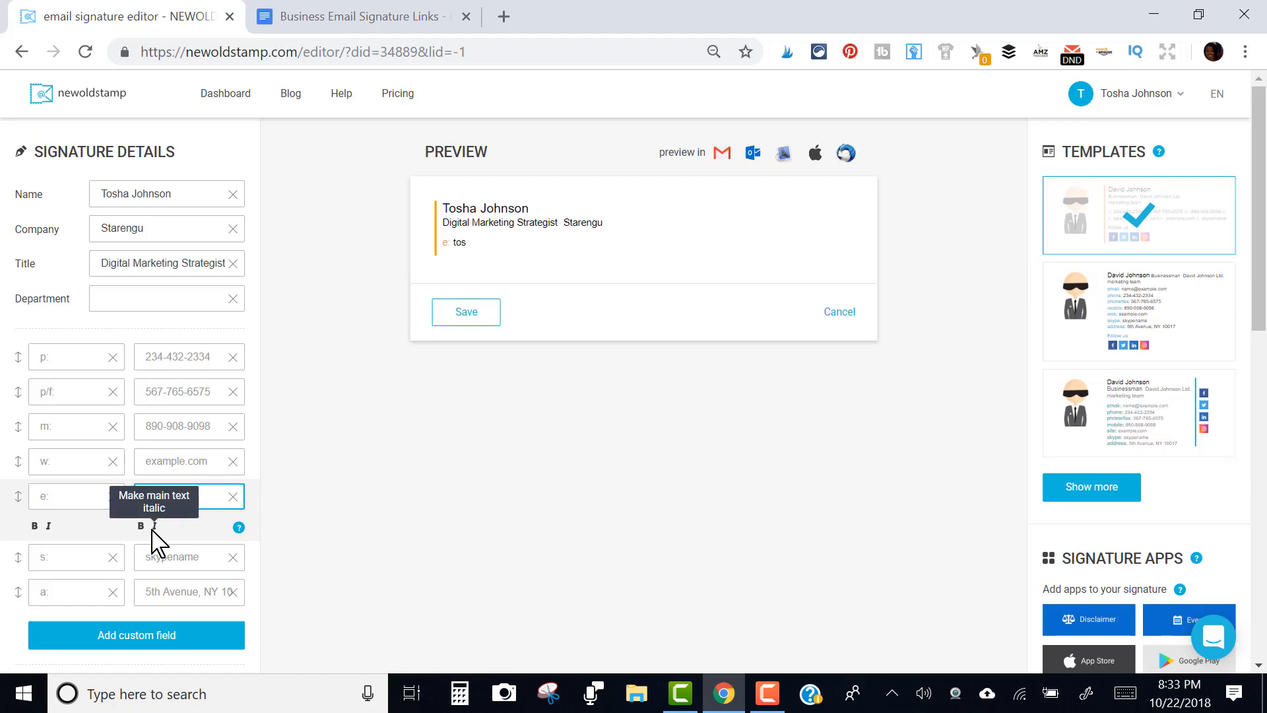
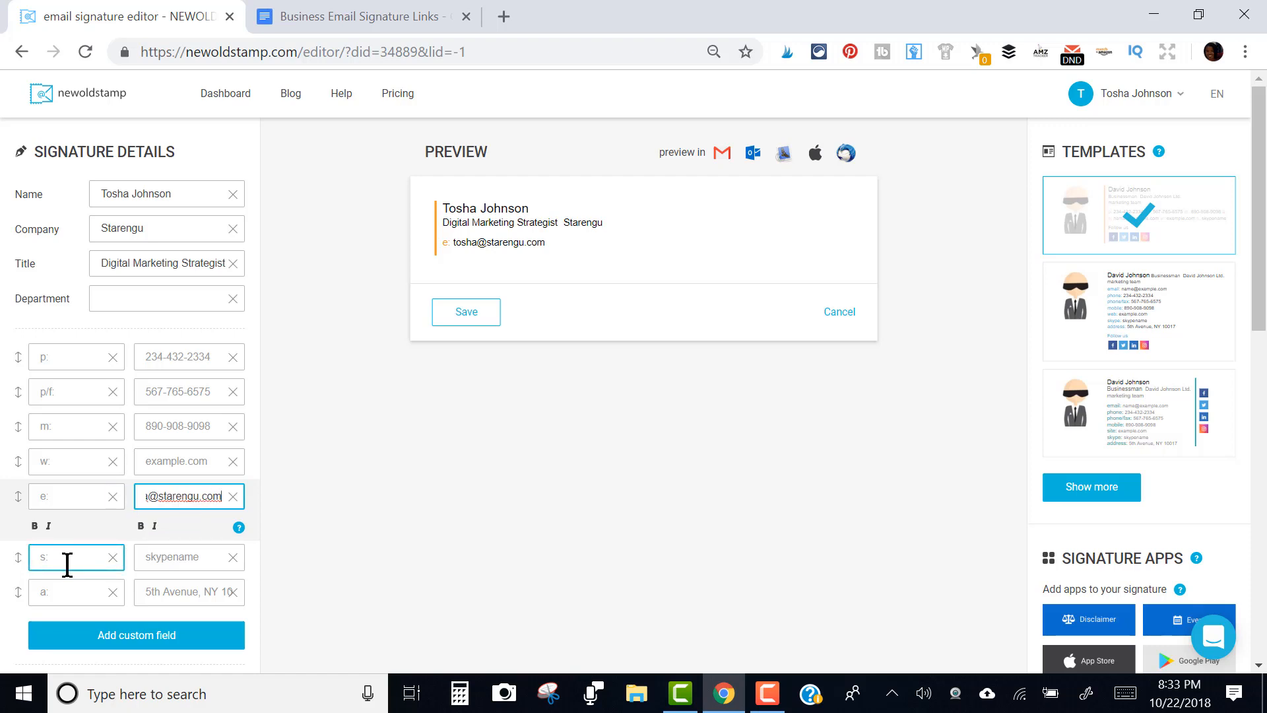
left_click(62, 455)
left_click(167, 454)
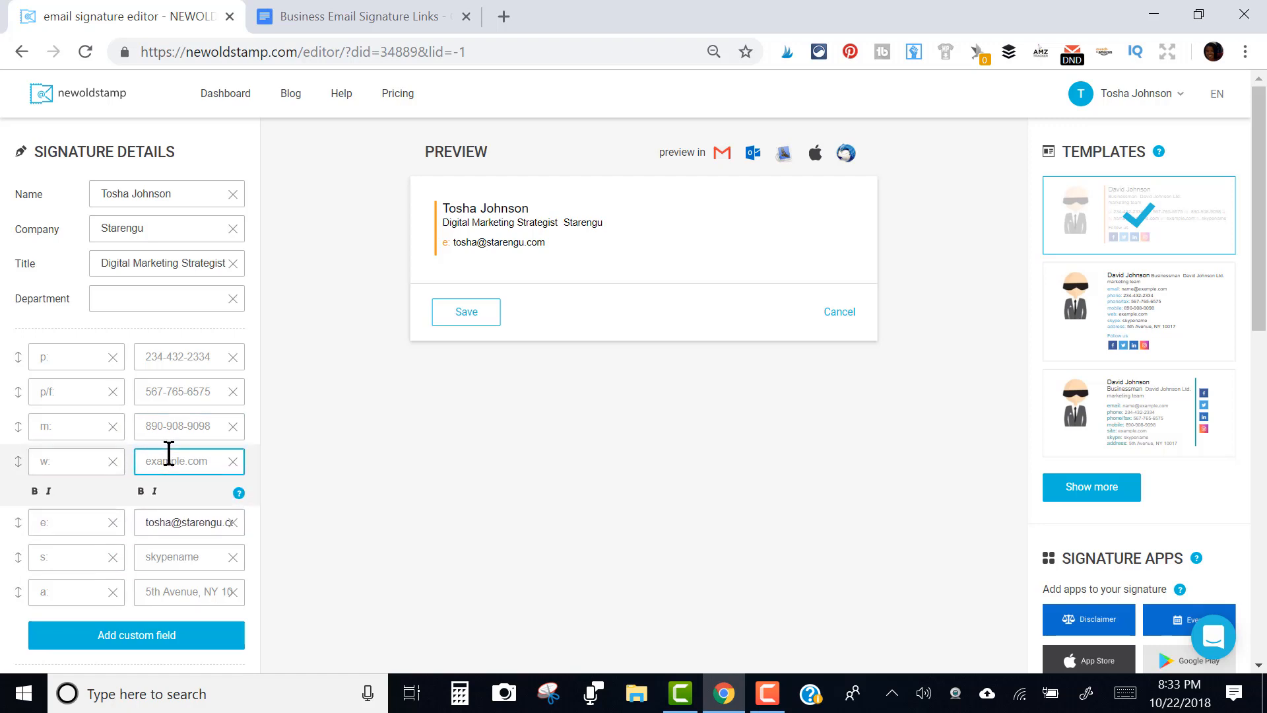
type("https://star")
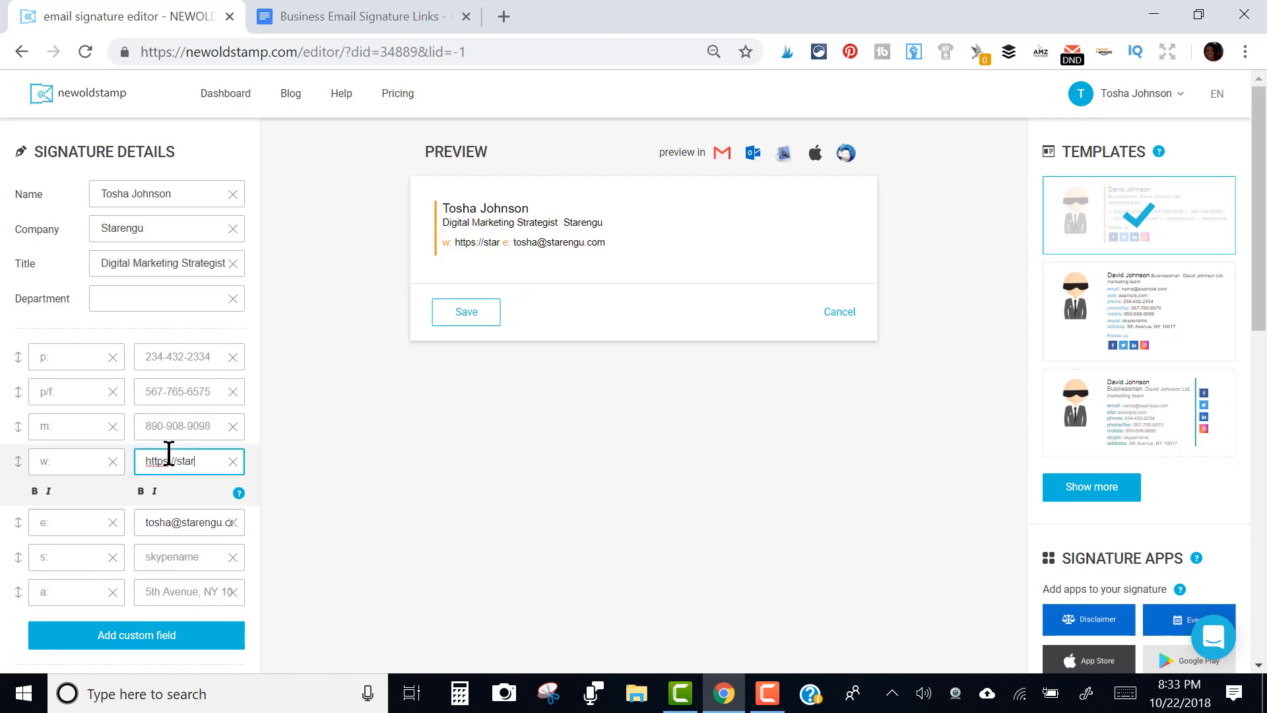
type("engu.com")
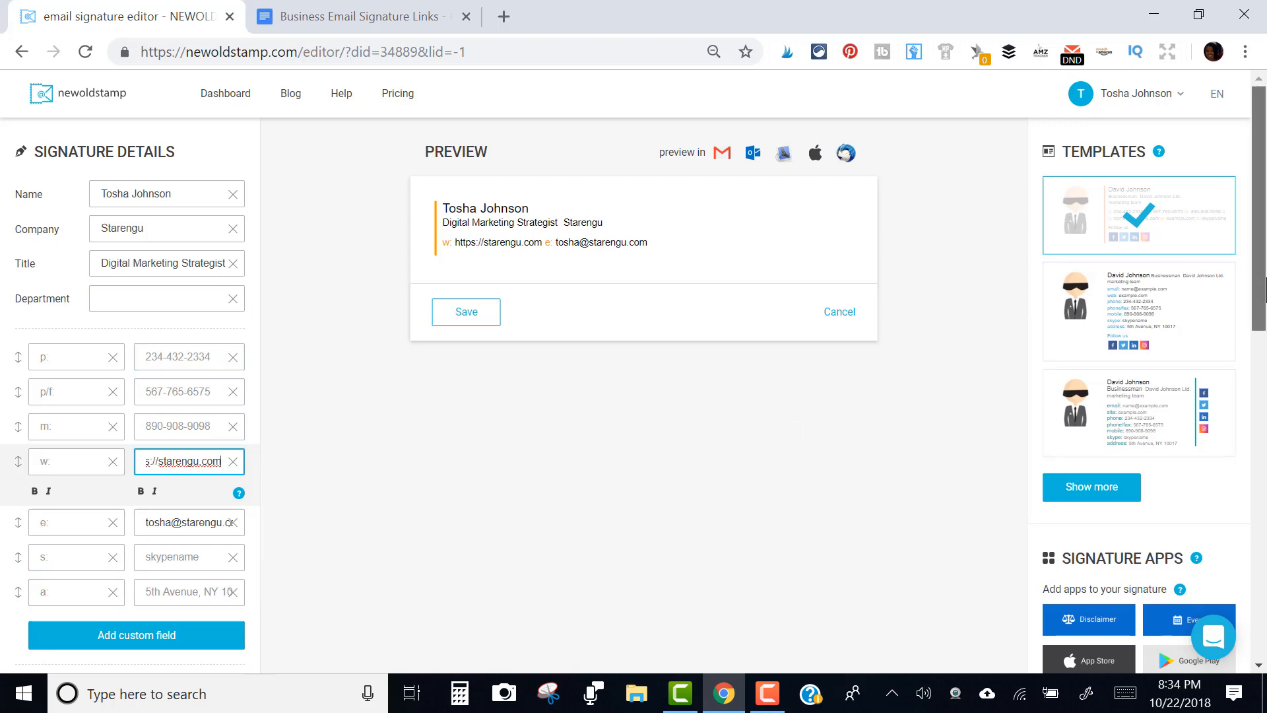
left_click_drag(1261, 291, 1263, 428)
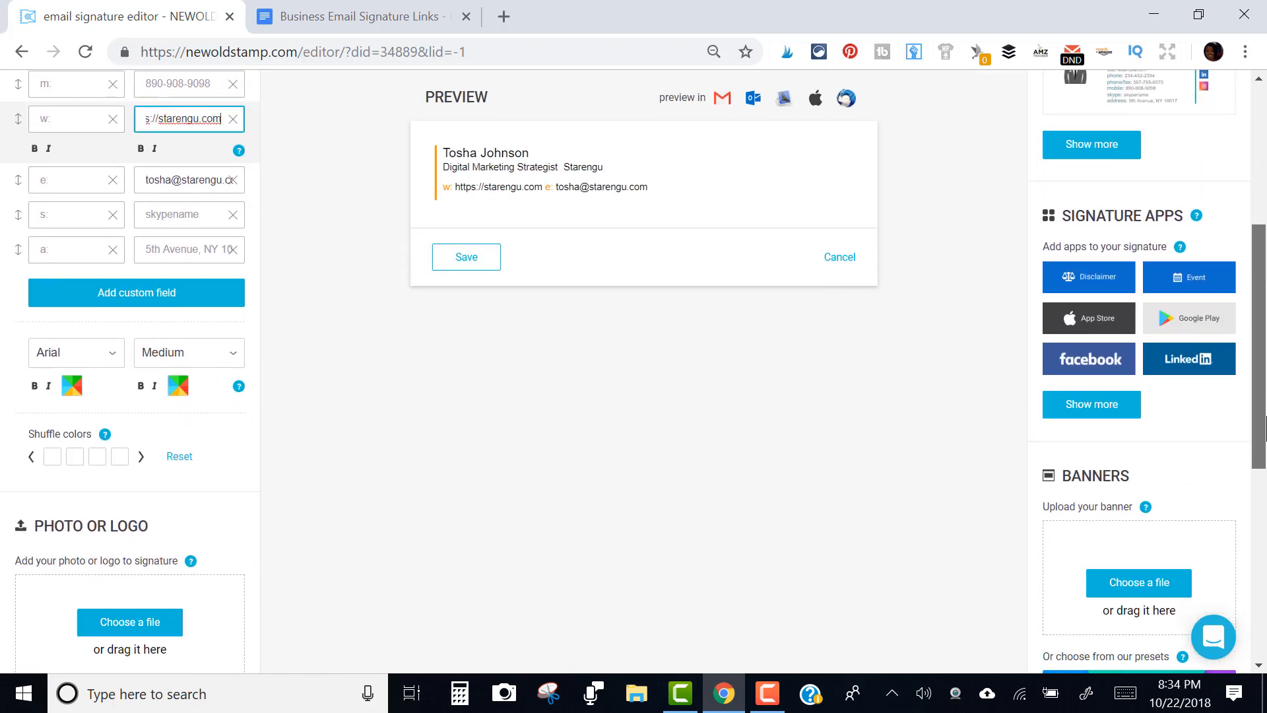
Insert a blank custom field below the contact details
left_click(145, 298)
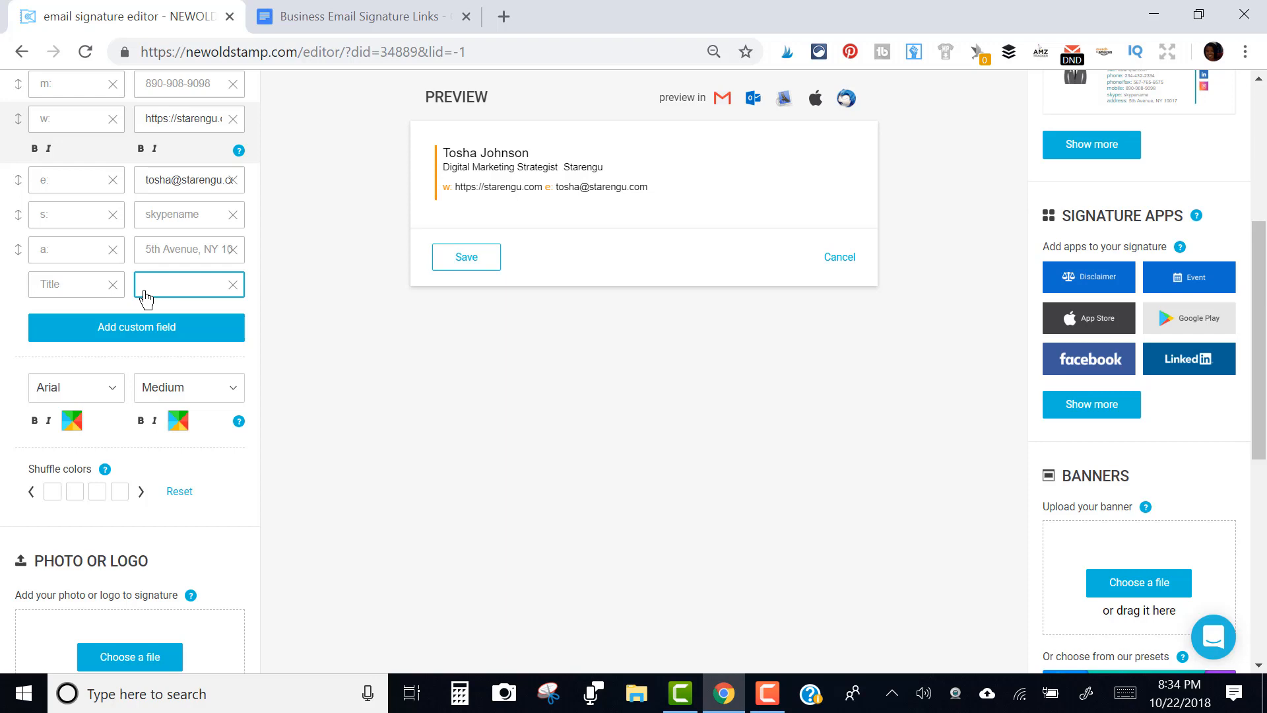
Begin entering the title 'Courses' in the new custom field's Title box
left_click(50, 285)
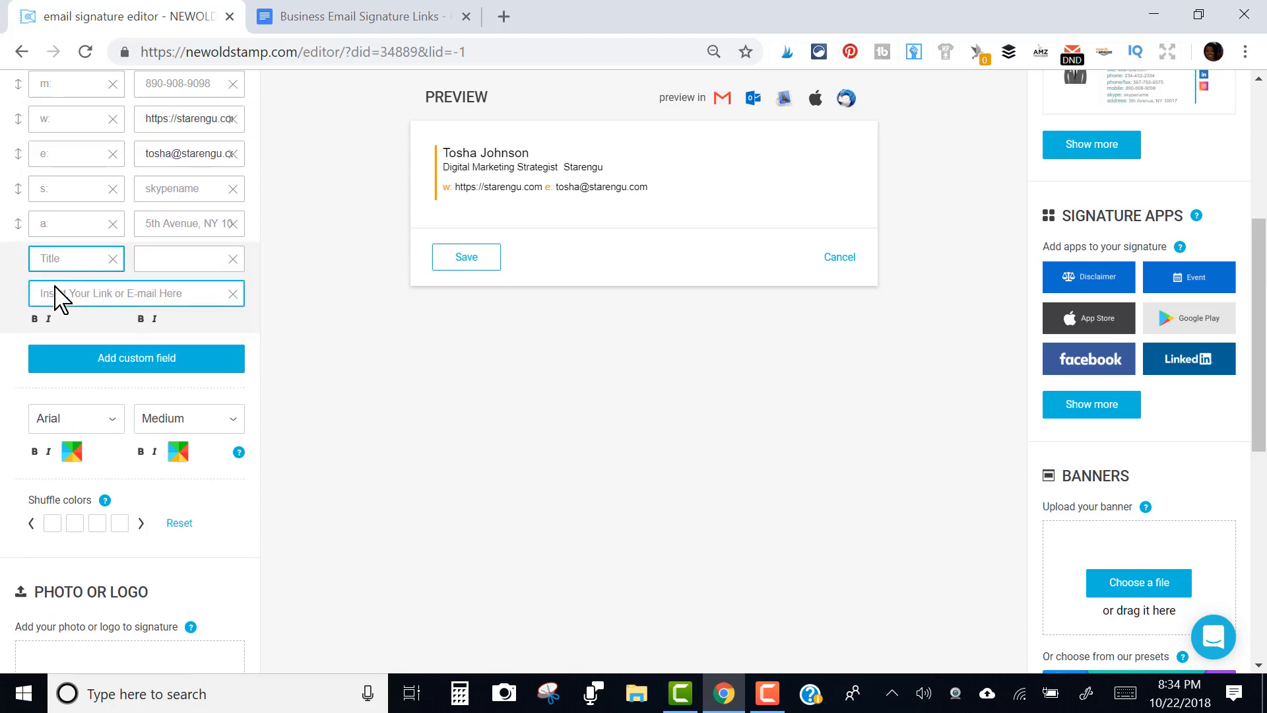
type("Courses")
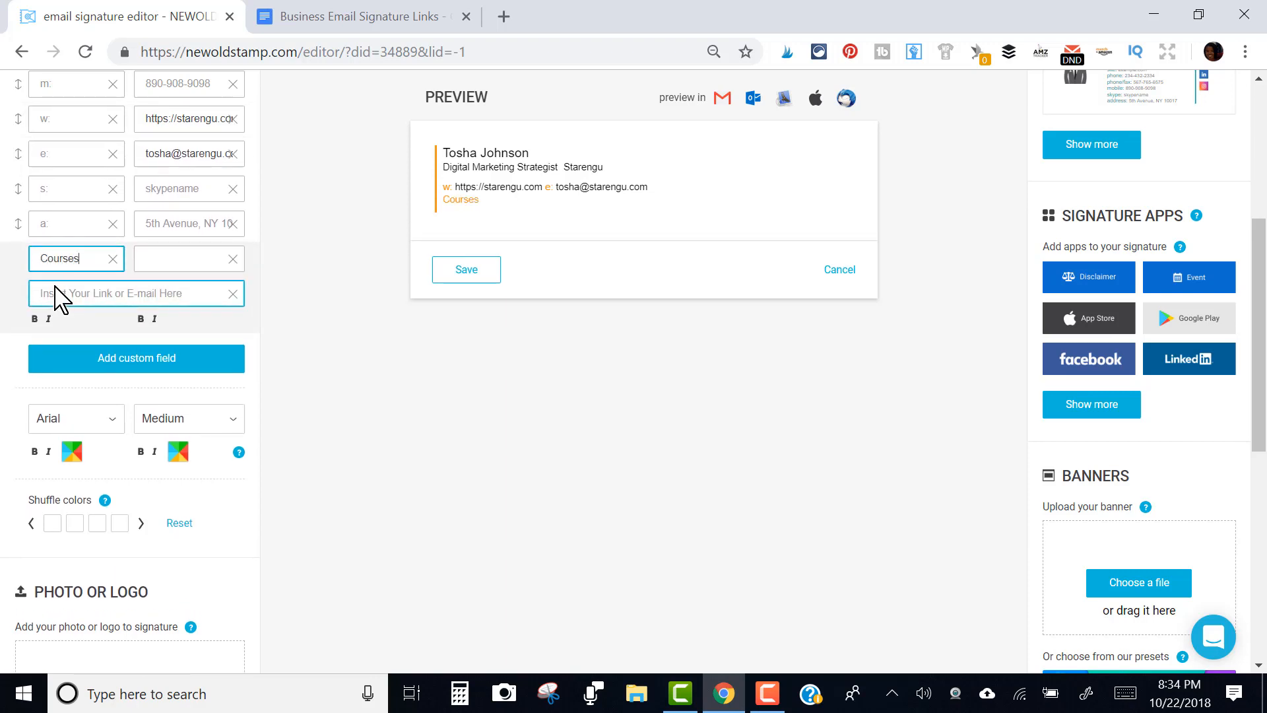
Open starengu.thinkific.com in a new tab and copy its URL for the Courses link
left_click(161, 267)
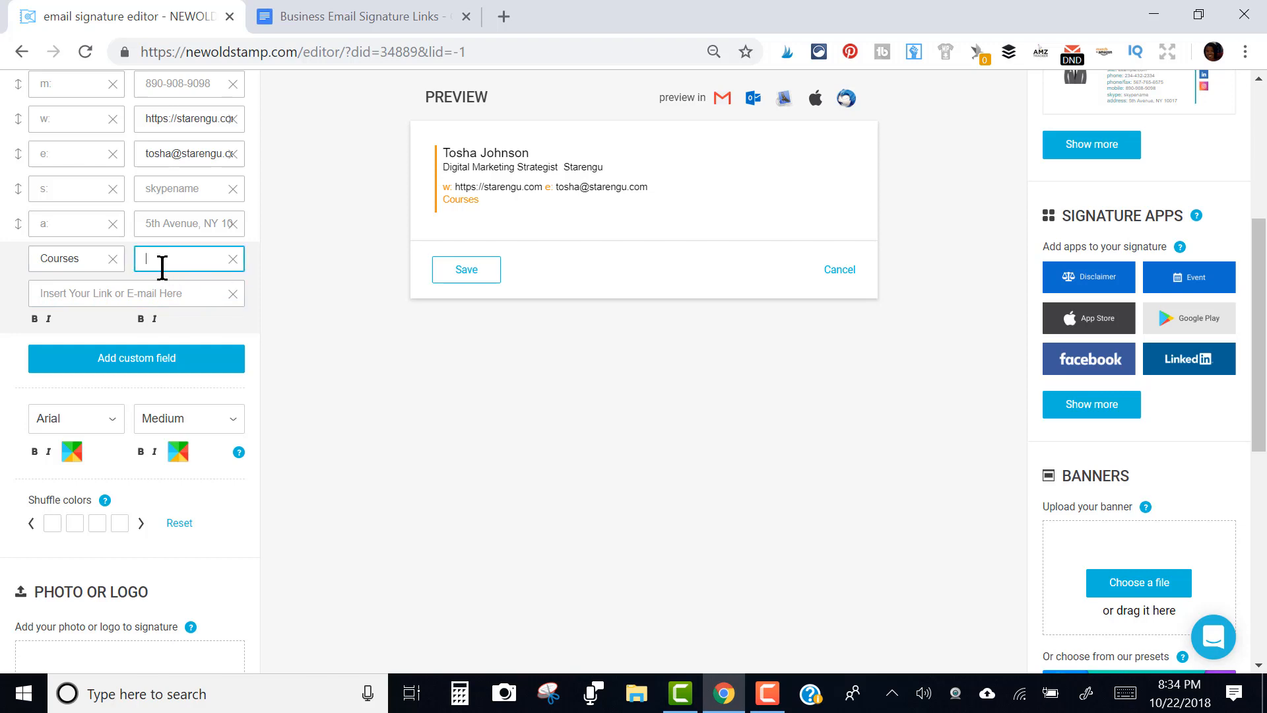
left_click(505, 18)
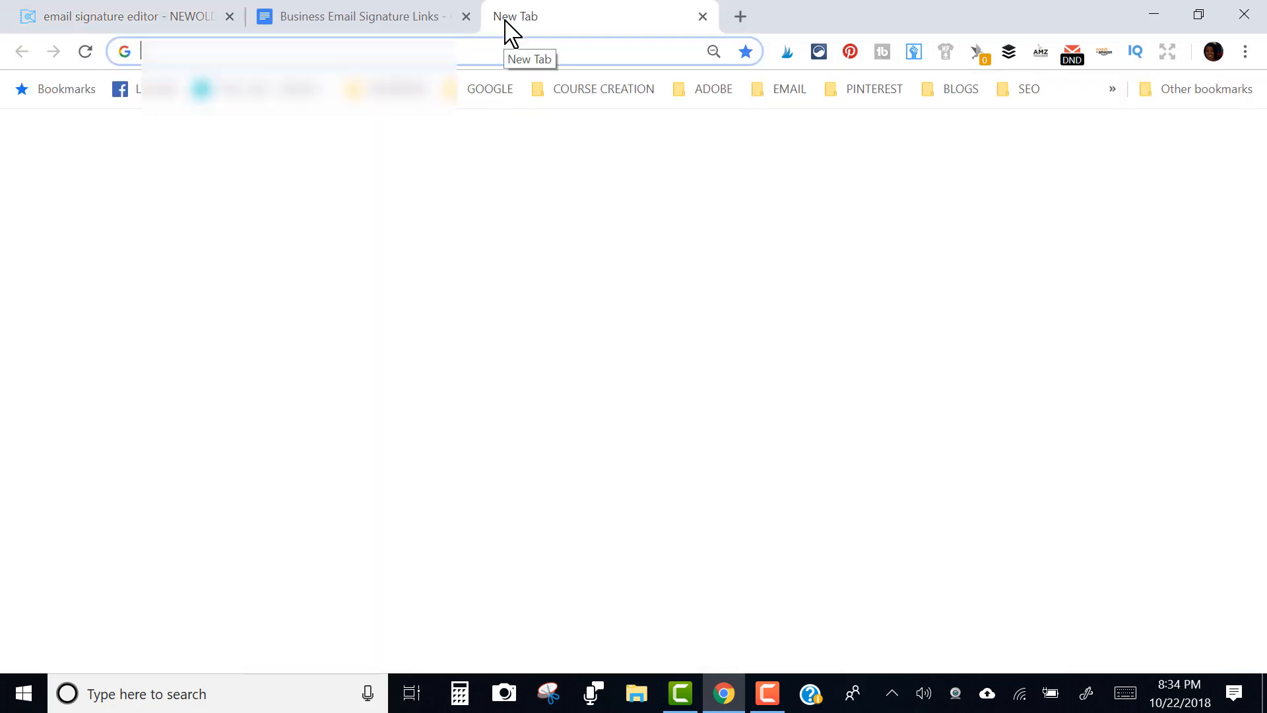
type("thin")
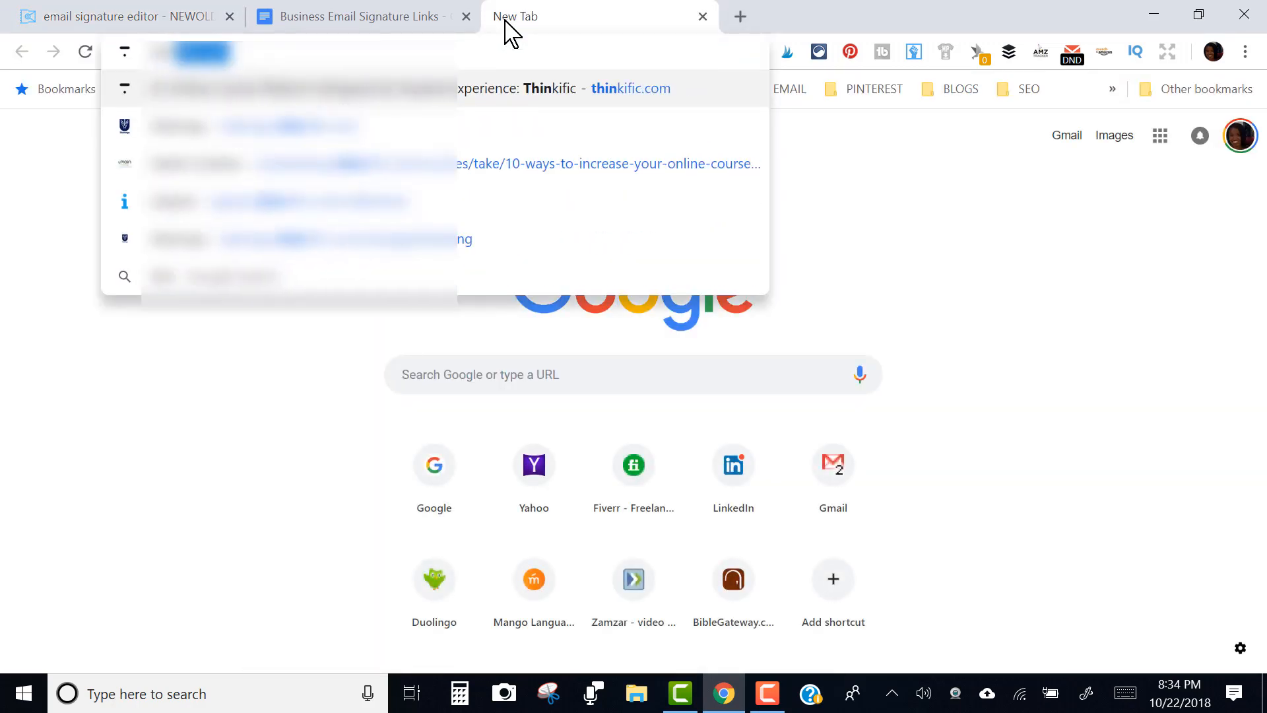
key("BackSpace")
key("BackSpace")
key("BackSpace")
key("BackSpace")
key("BackSpace")
type("starengu.thinkific.com")
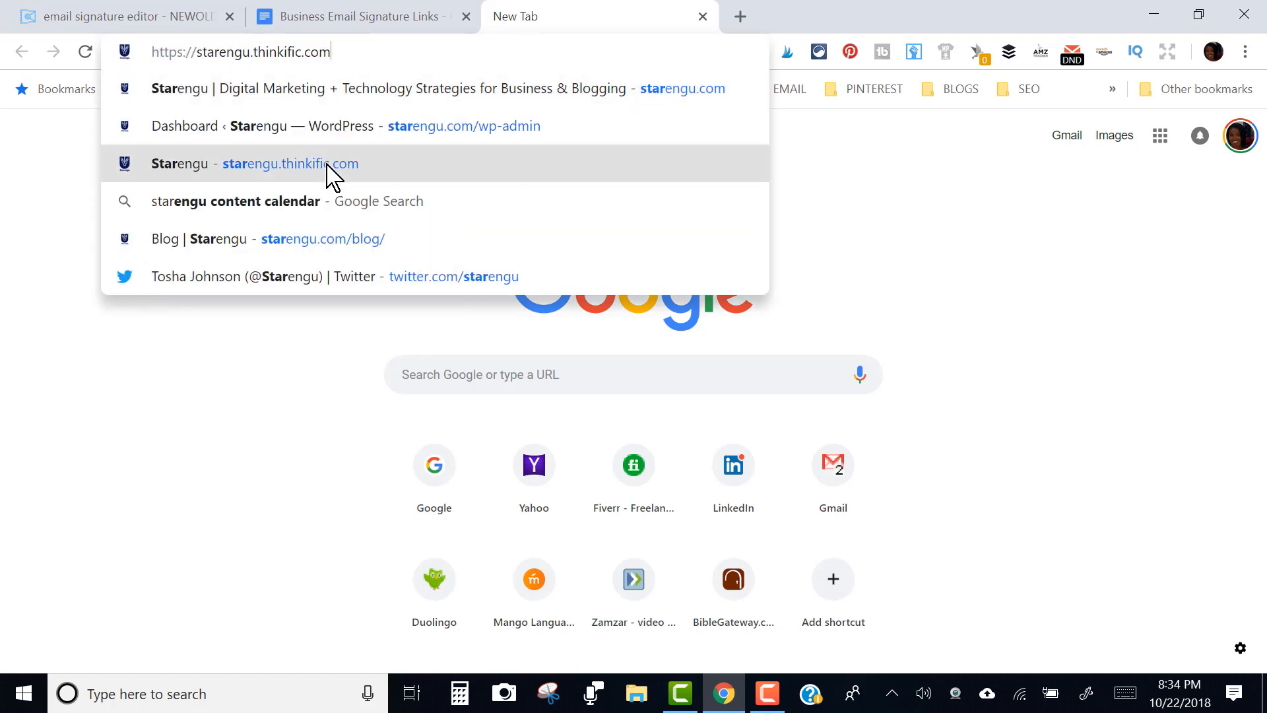
left_click(331, 173)
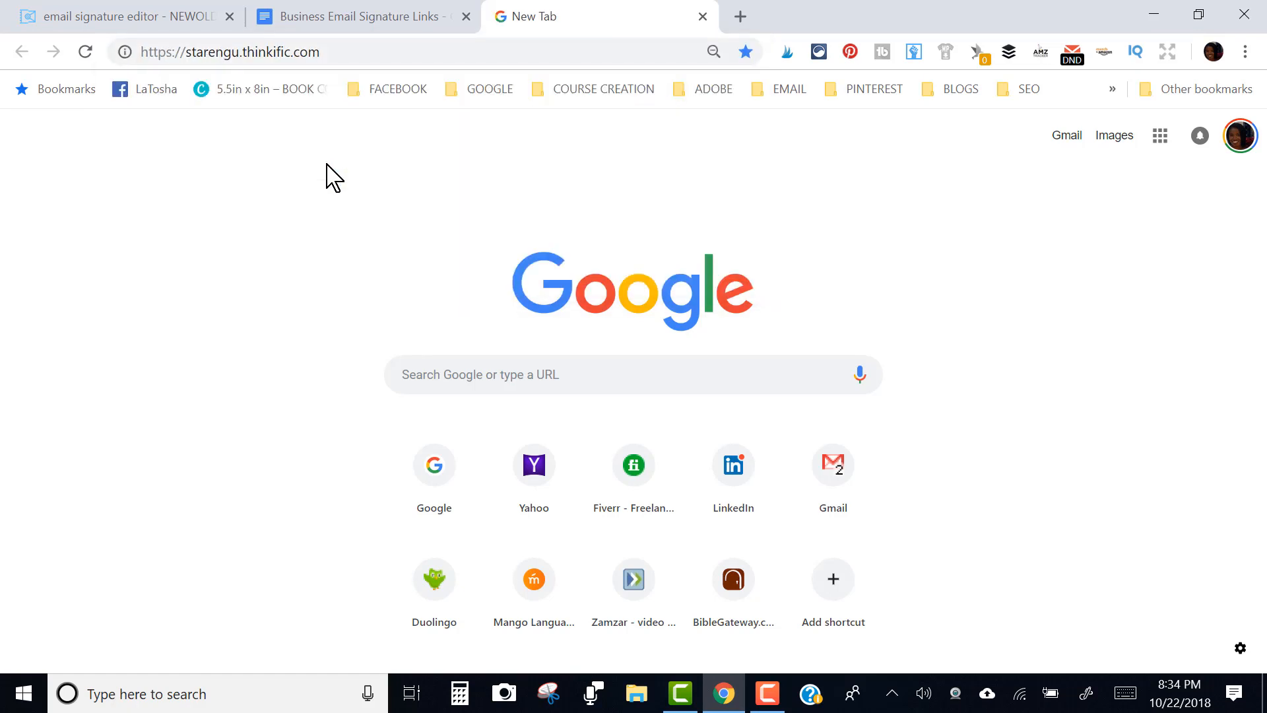
left_click(281, 44)
key("ctrl+c")
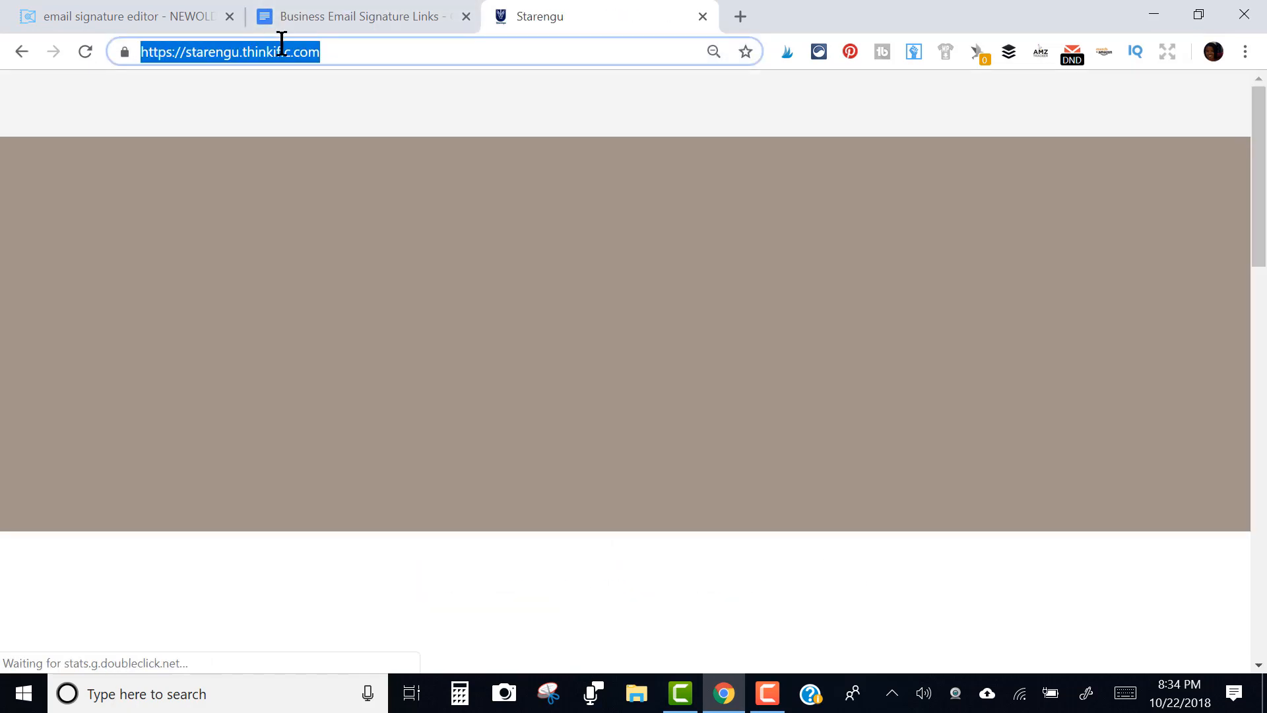
left_click(337, 12)
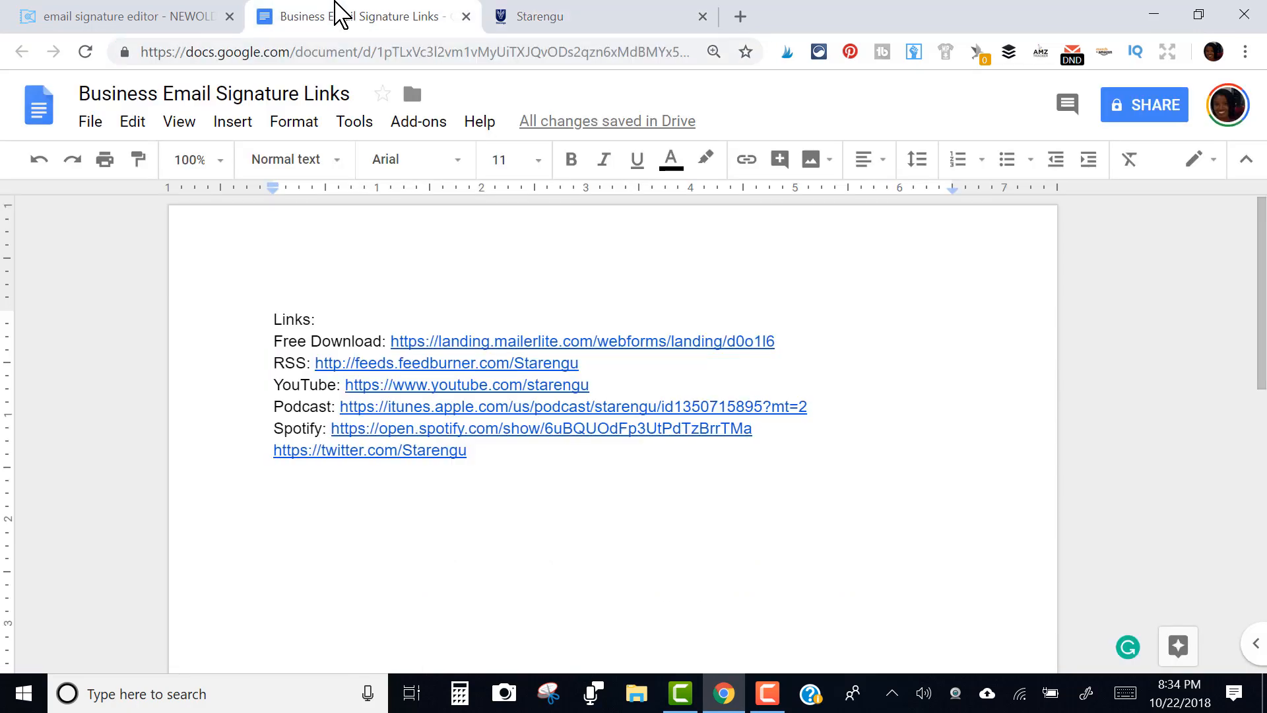
left_click(141, 14)
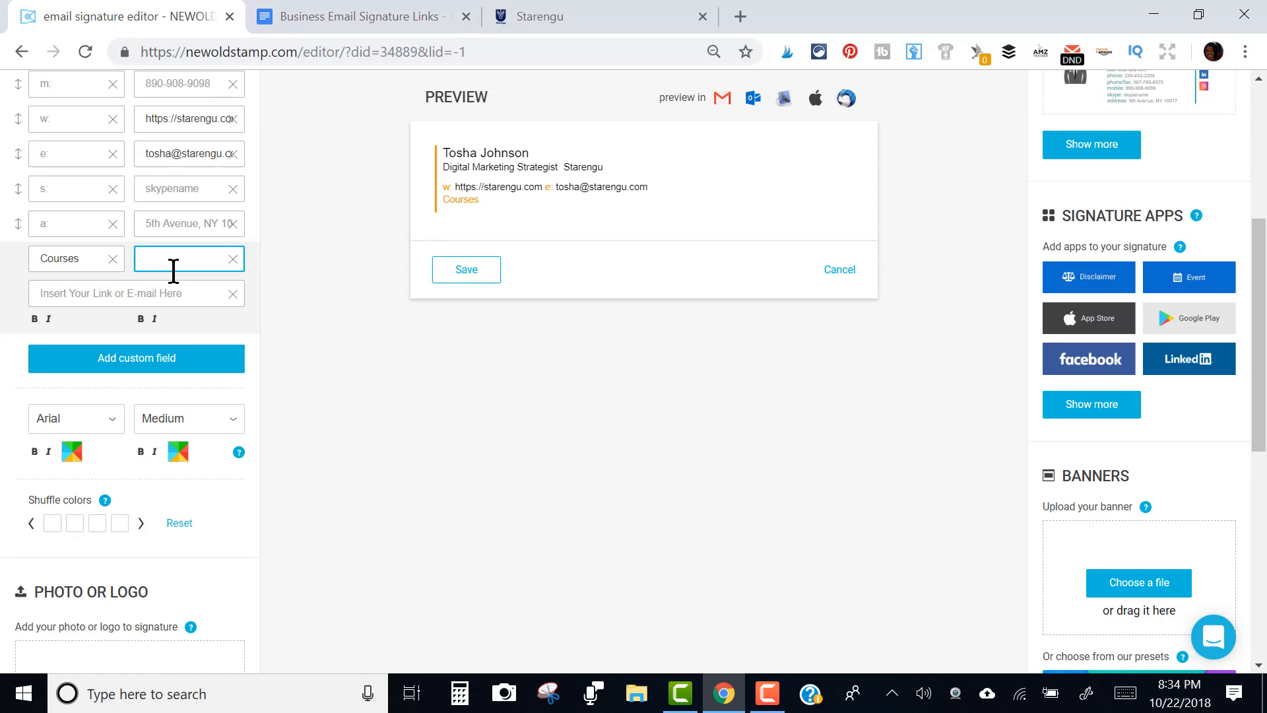
left_click(130, 297)
key("ctrl+v")
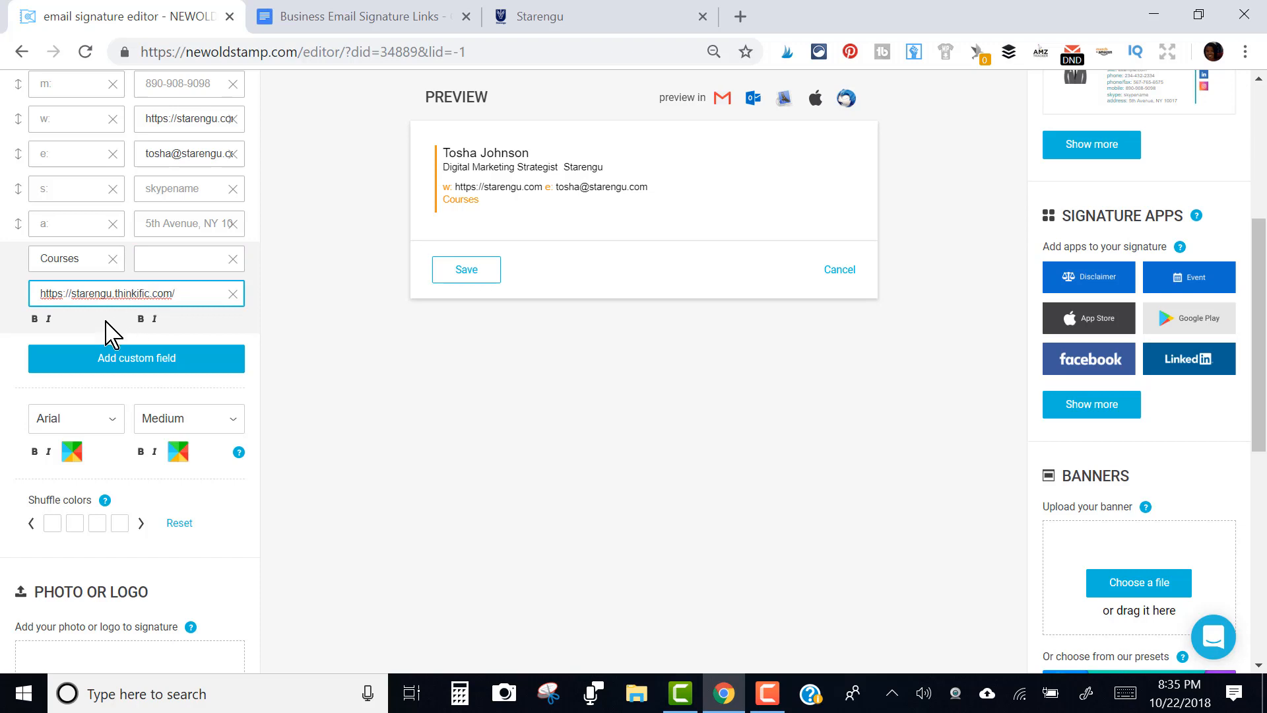
left_click(35, 319)
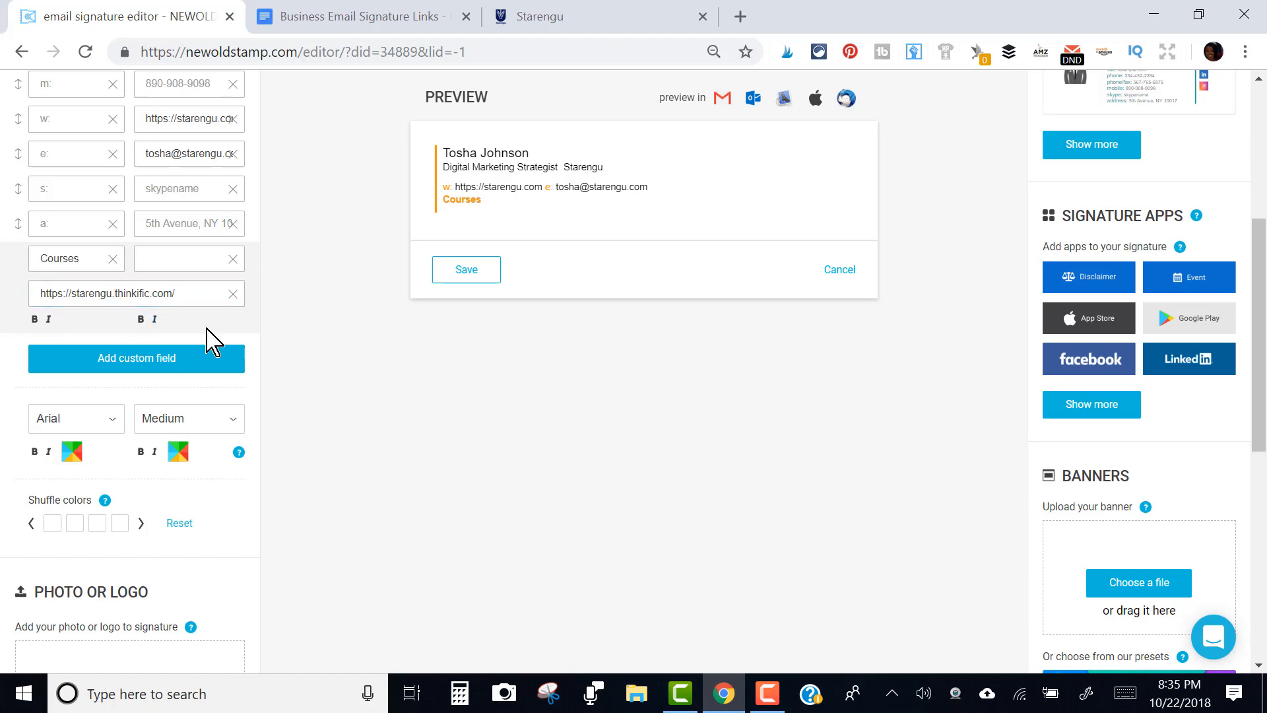
left_click(194, 365)
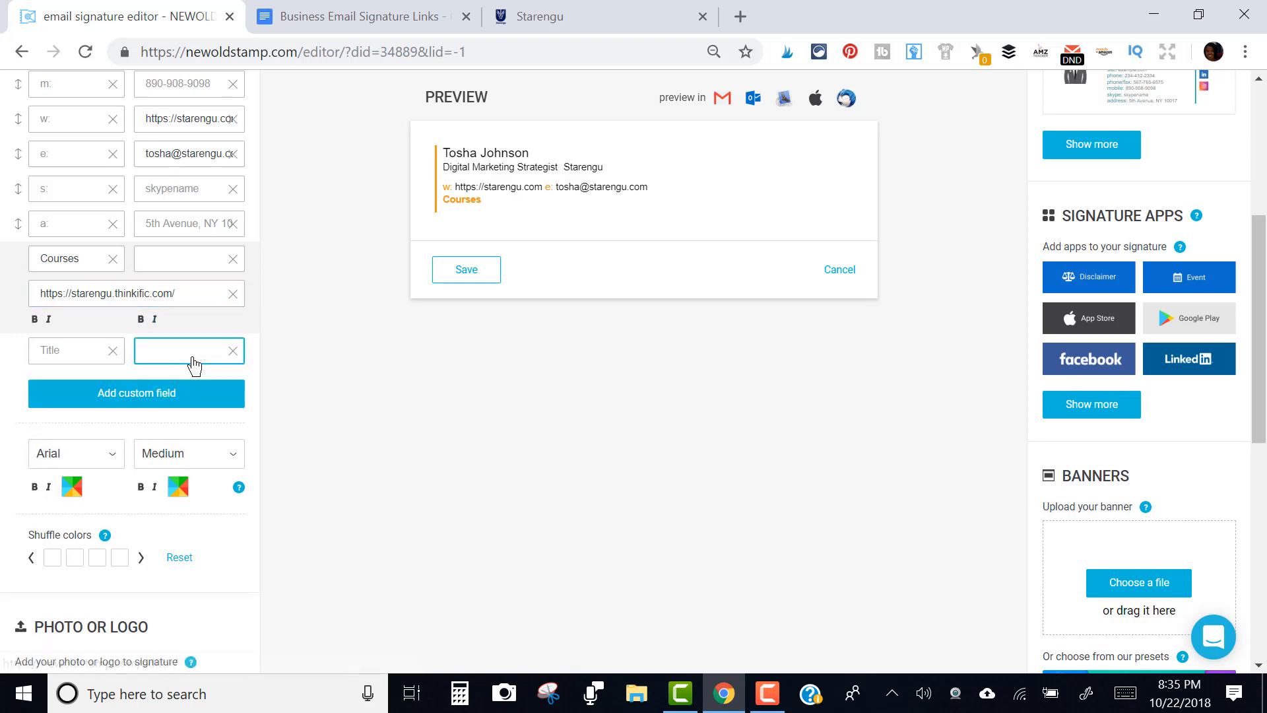
left_click(232, 352)
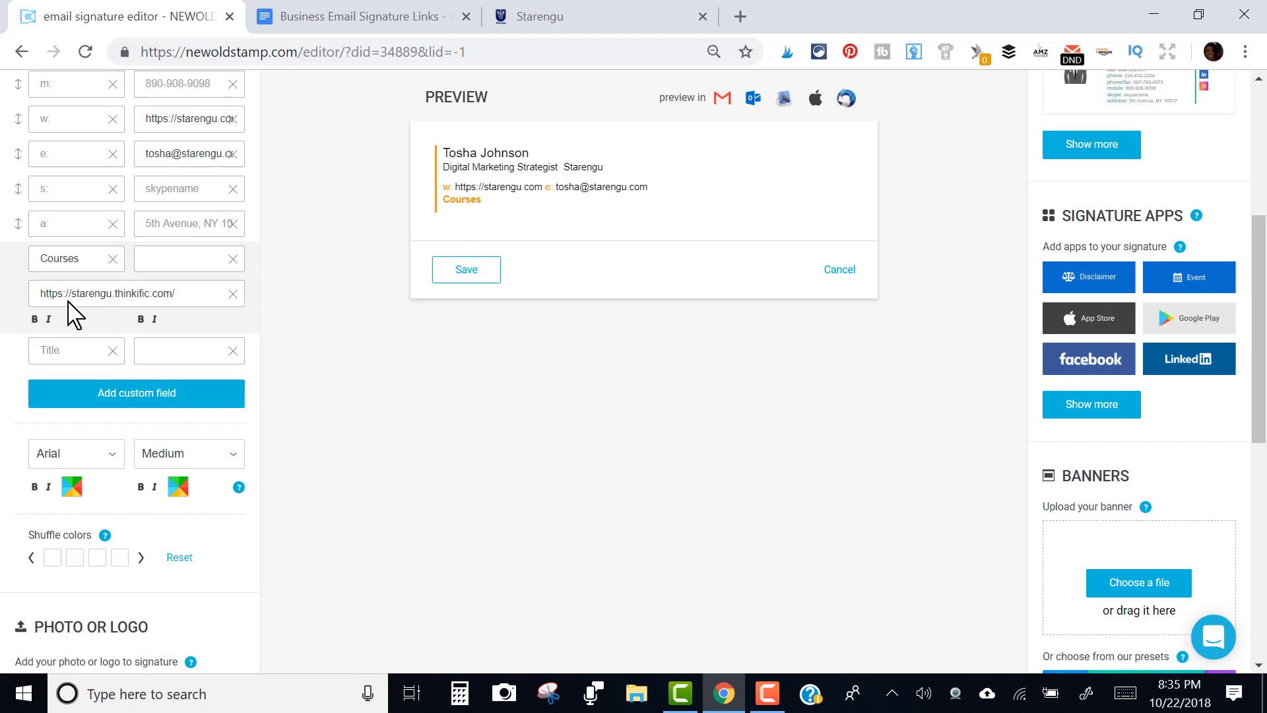
Rename the Courses custom line label to Starengu's Courses
left_click(101, 297)
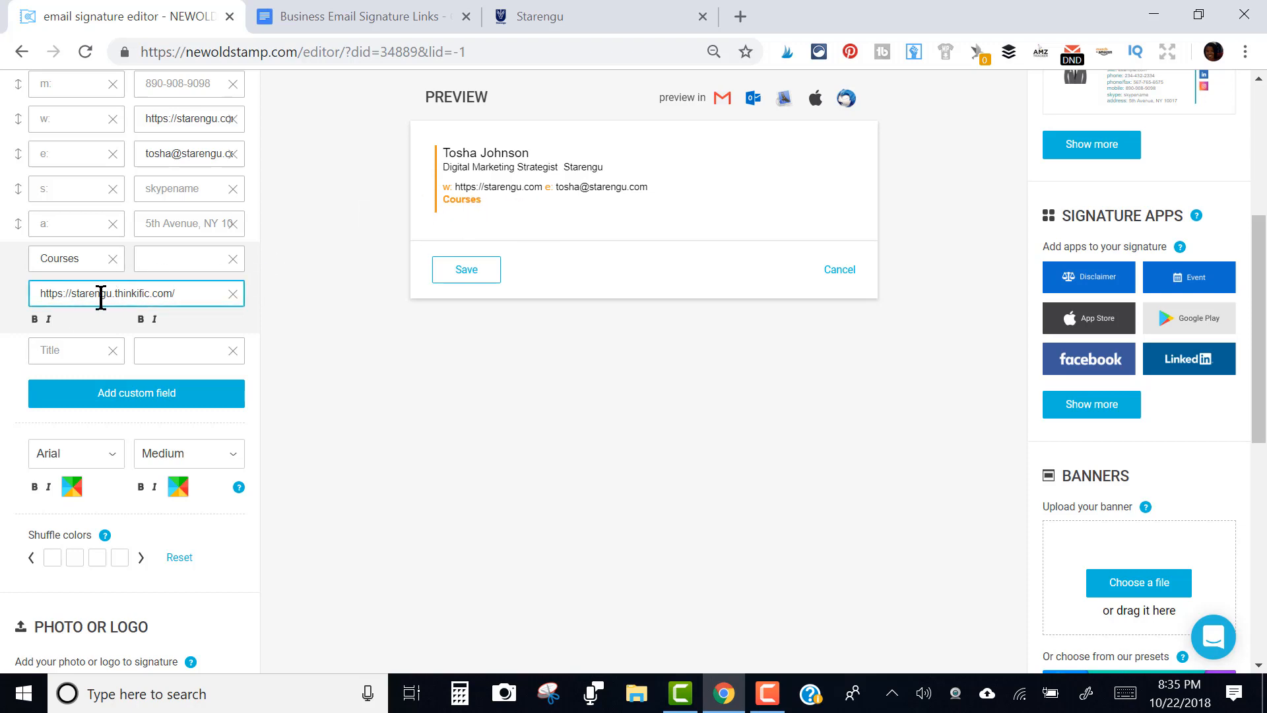
left_click(39, 259)
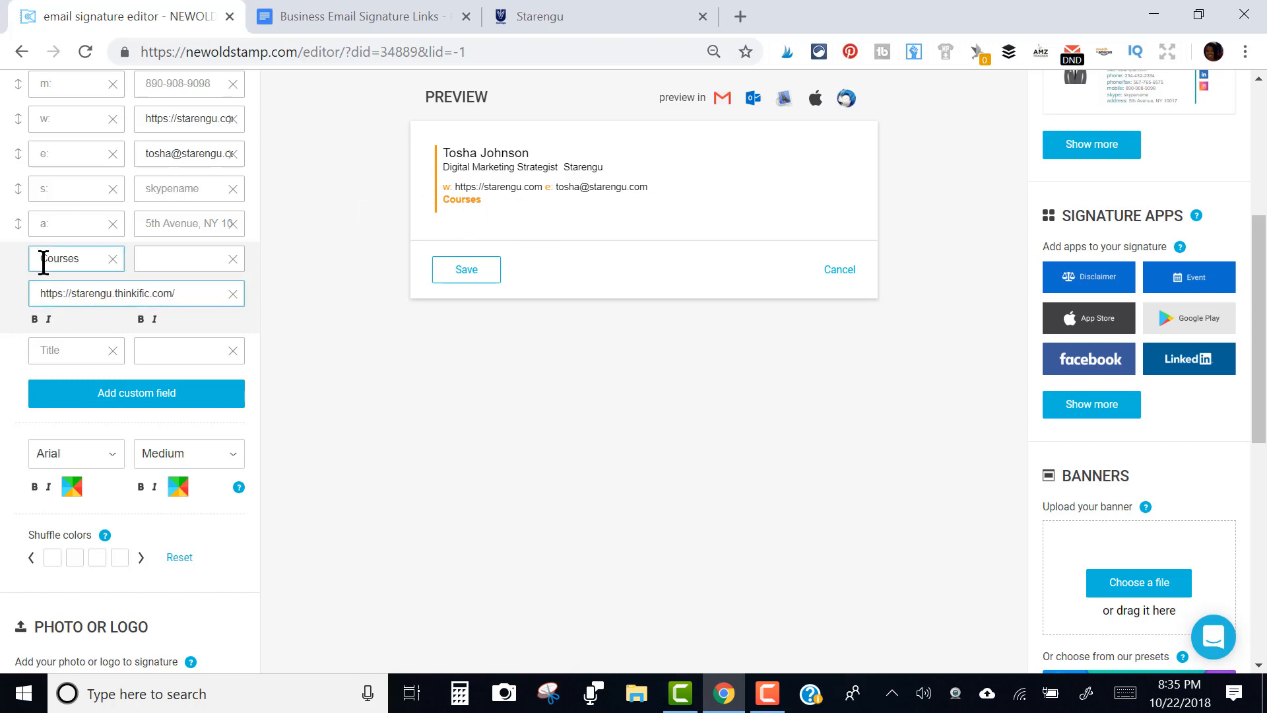
type("Starengus")
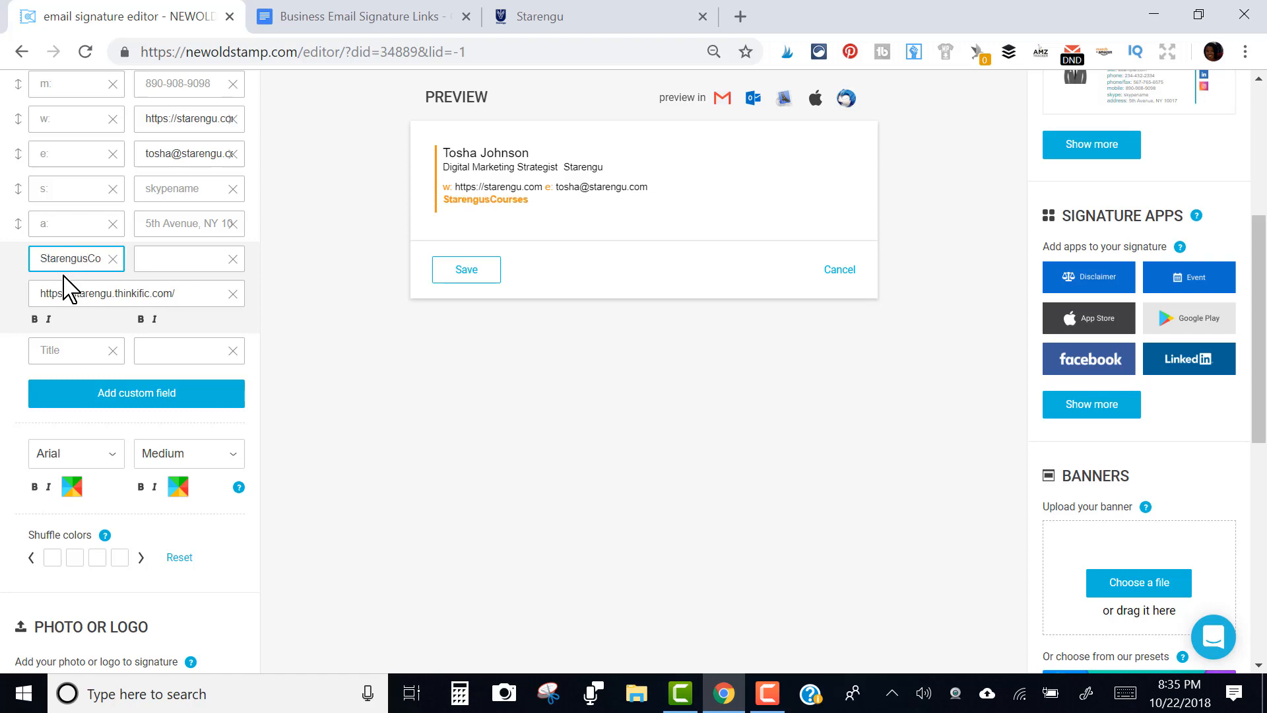
key("BackSpace")
type("'s")
Change the signature font to Verdana
left_click(114, 458)
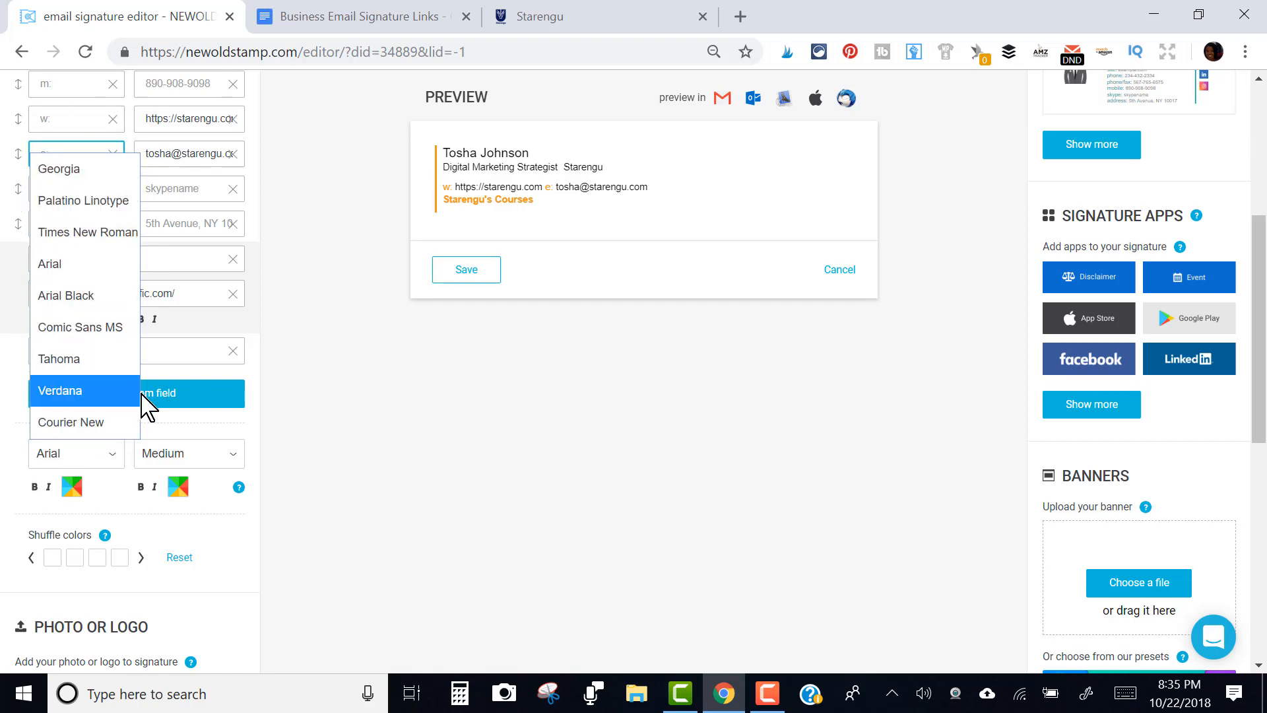
left_click(174, 464)
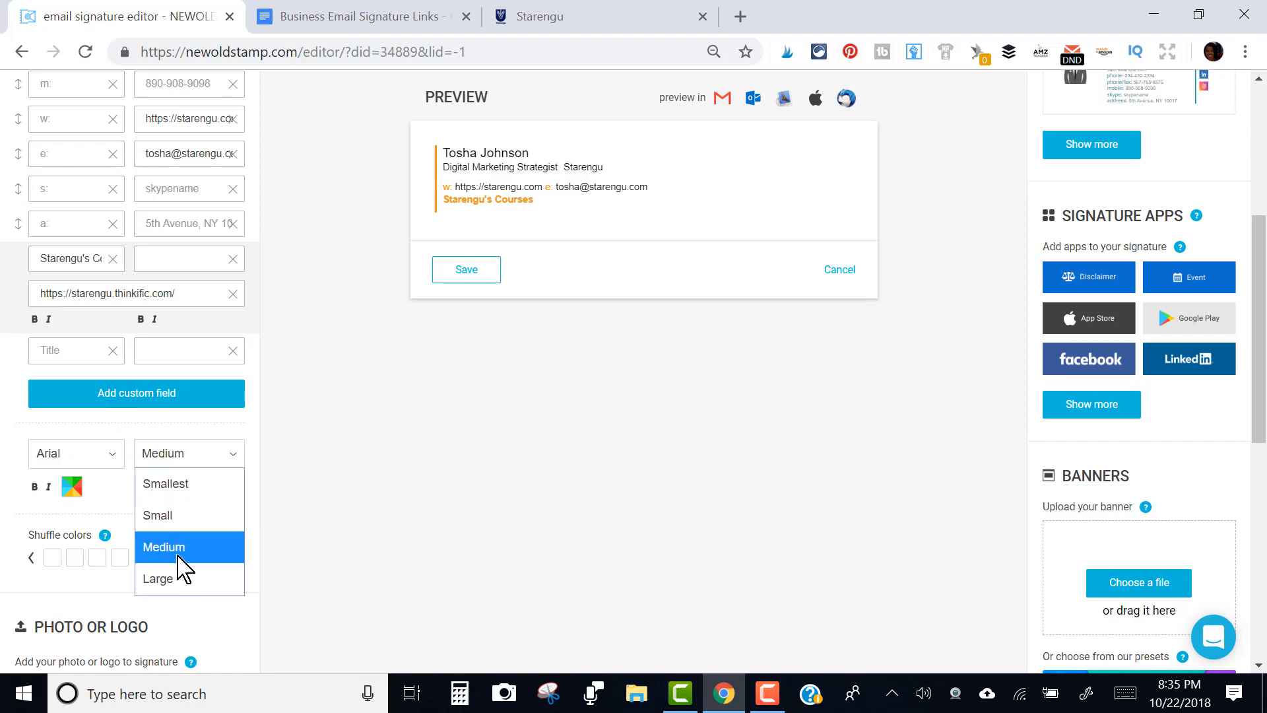
left_click(85, 460)
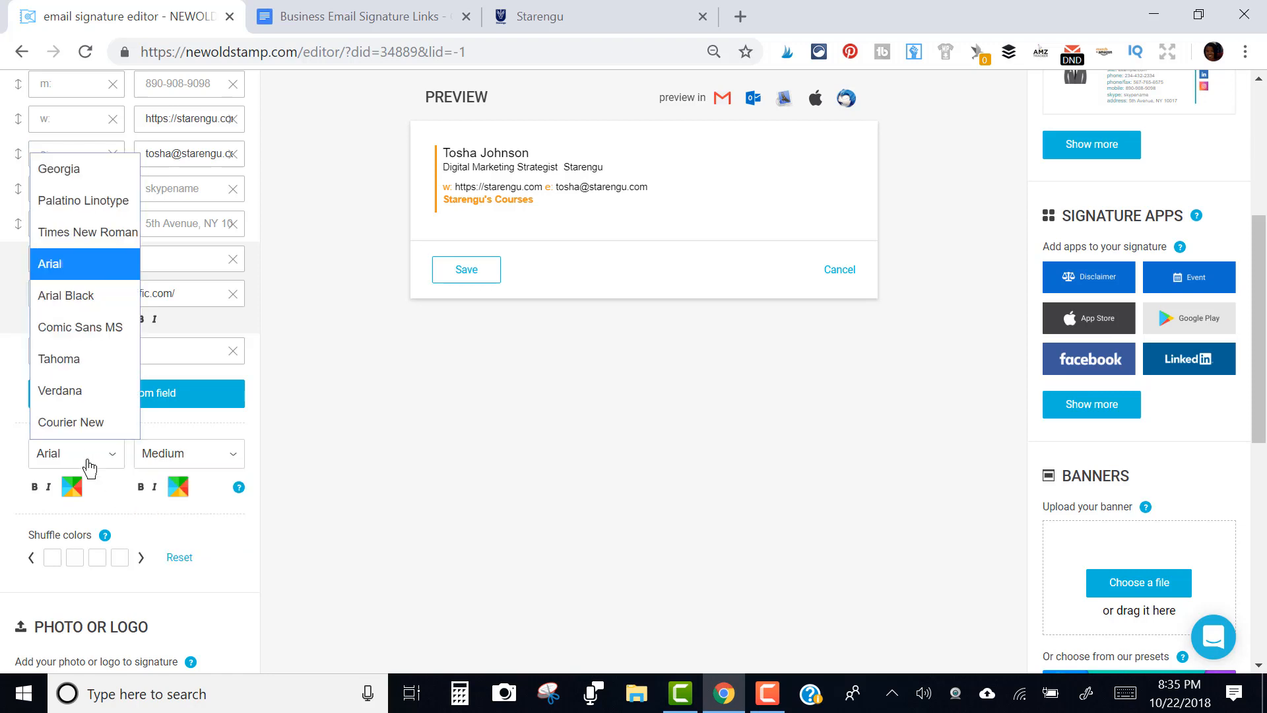
left_click(79, 393)
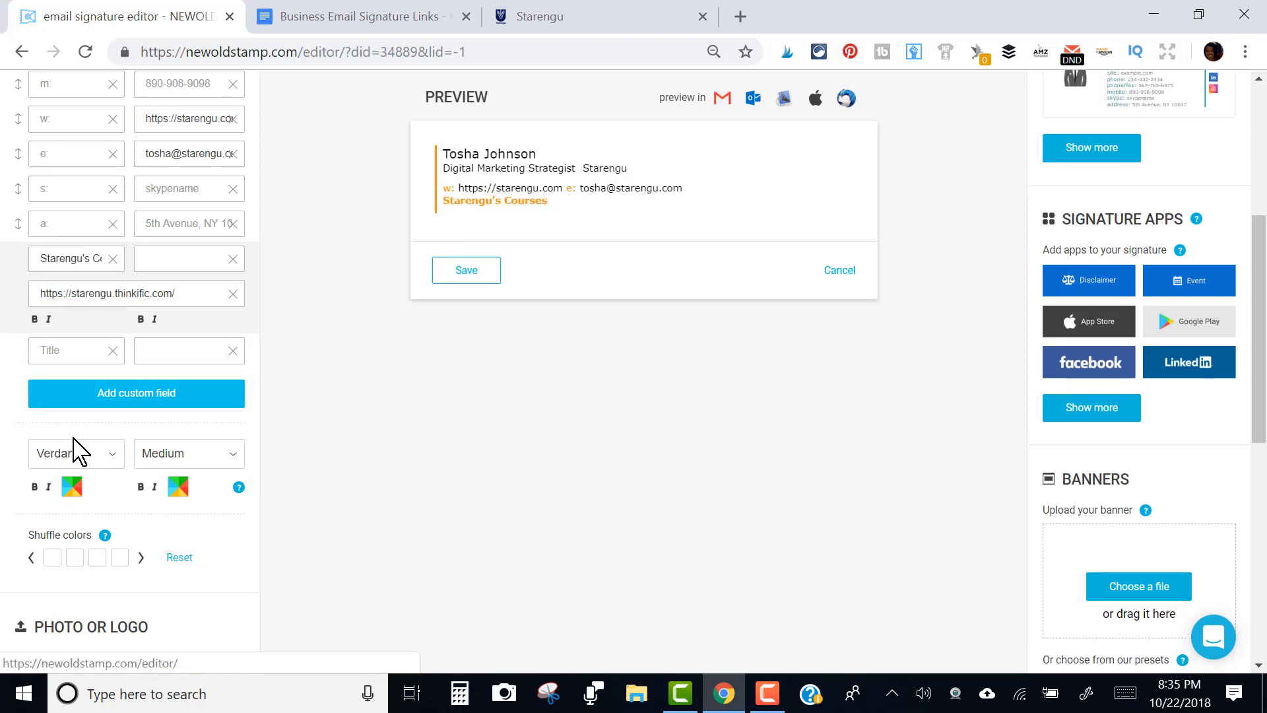
left_click(91, 468)
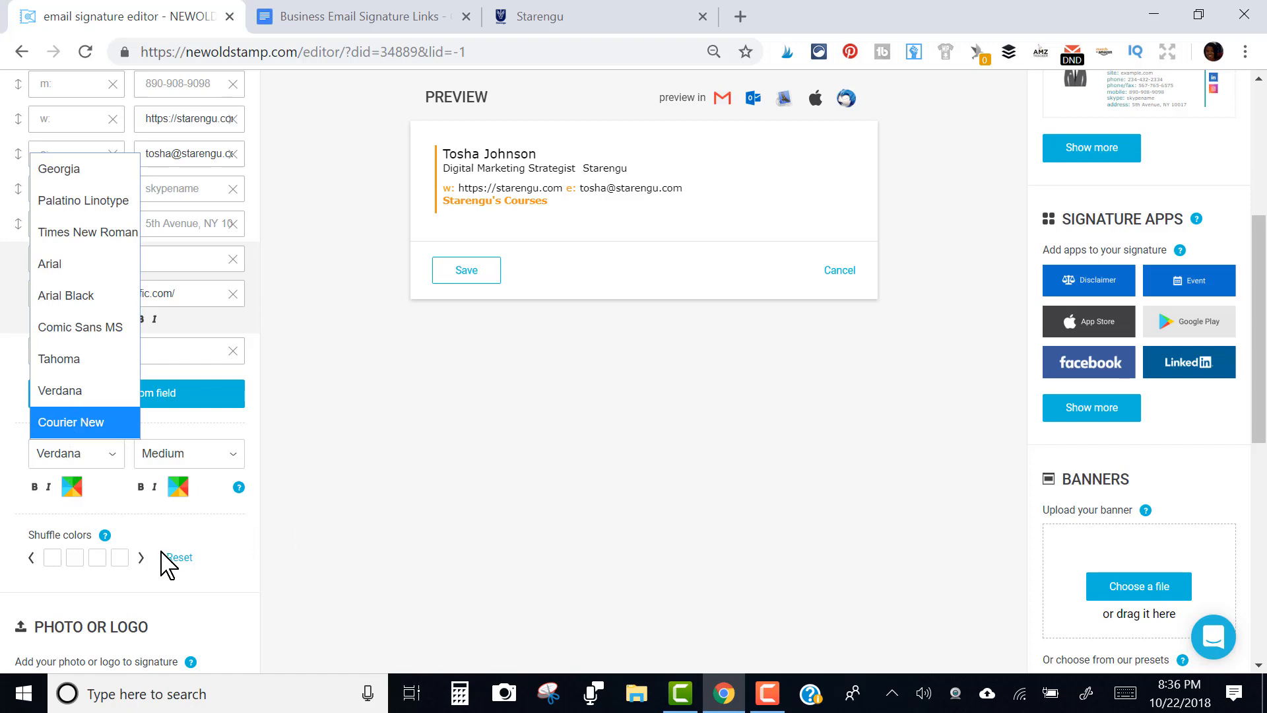
left_click(100, 558)
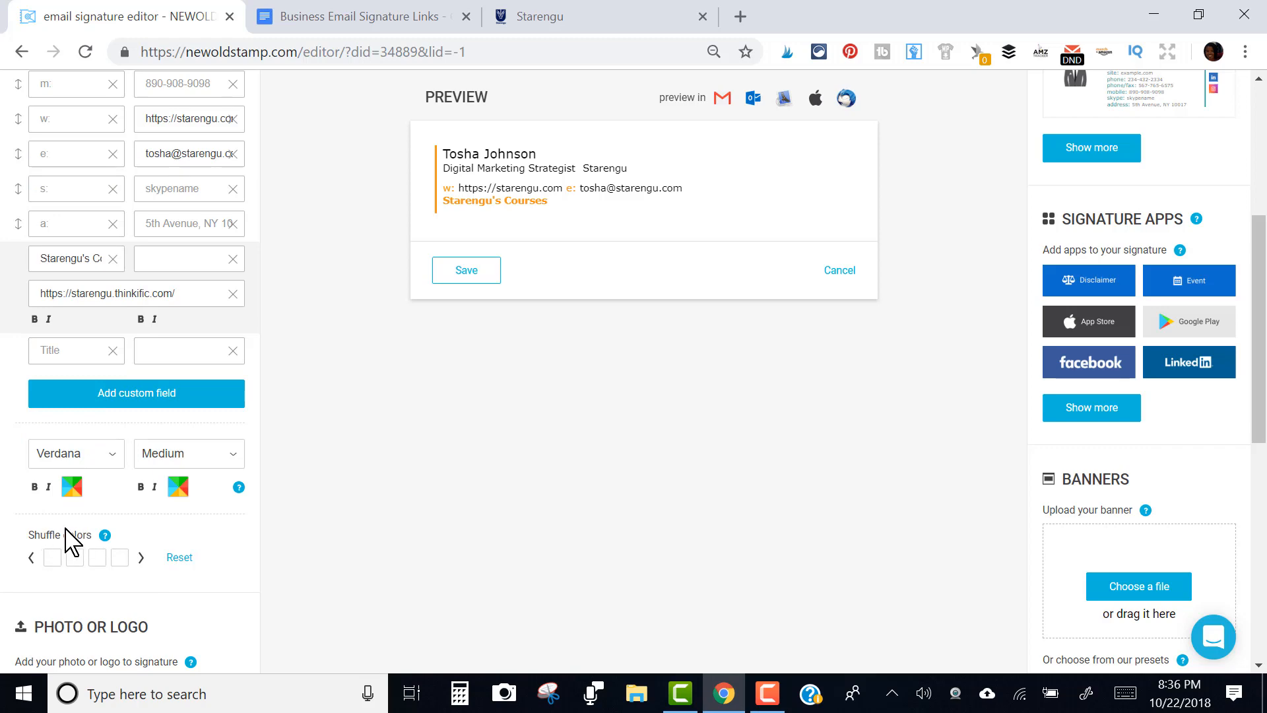
left_click_drag(1265, 299, 1265, 470)
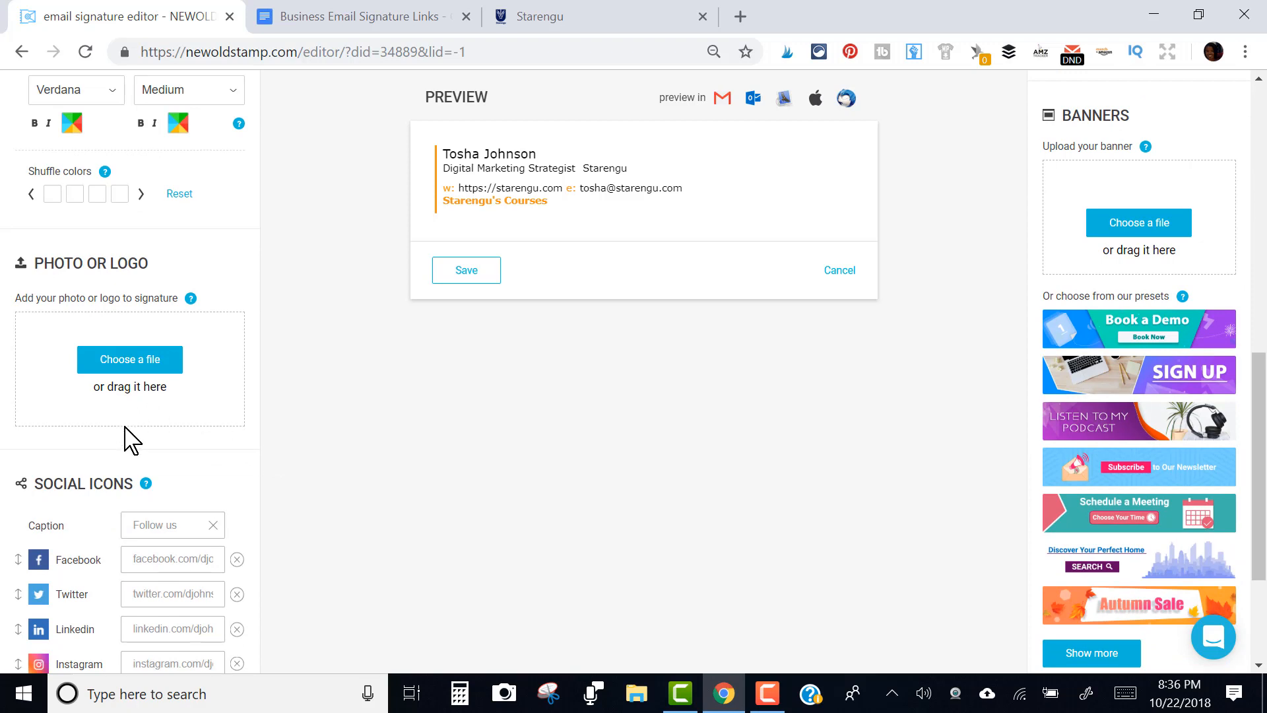
Upload the woman's portrait from the Desktop Logo folder as the signature photo
left_click(151, 361)
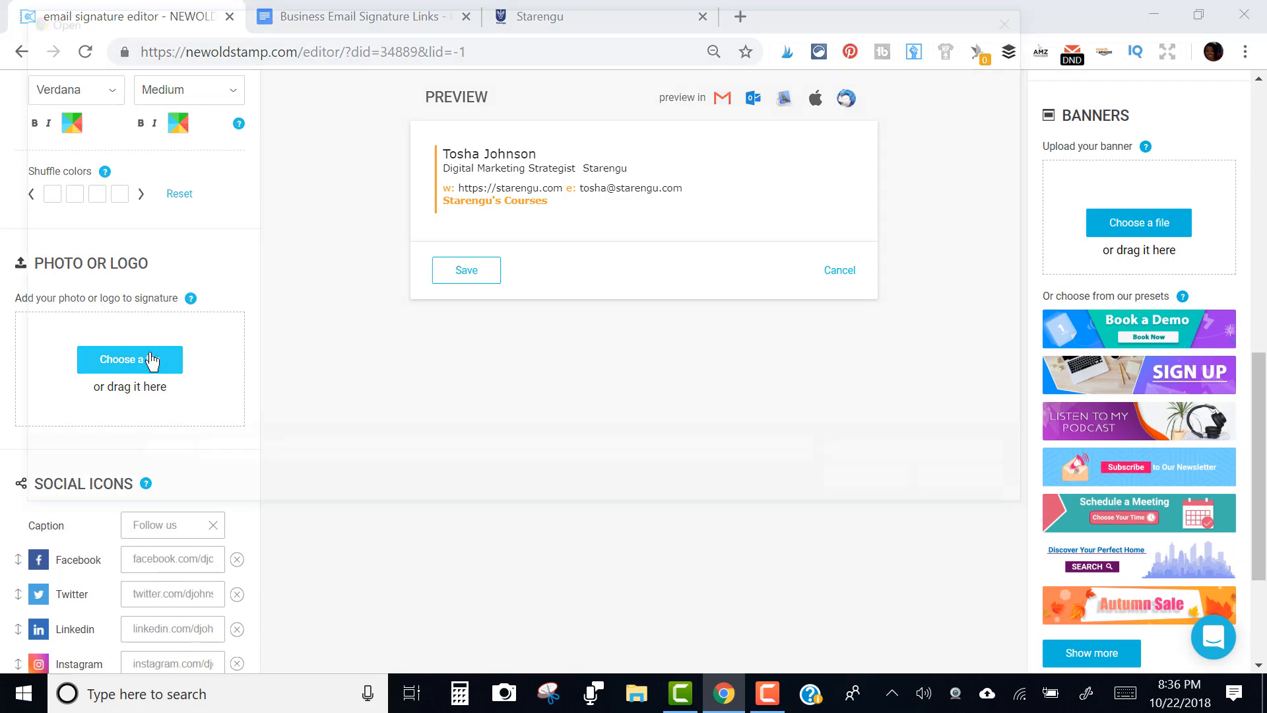
double_click(825, 283)
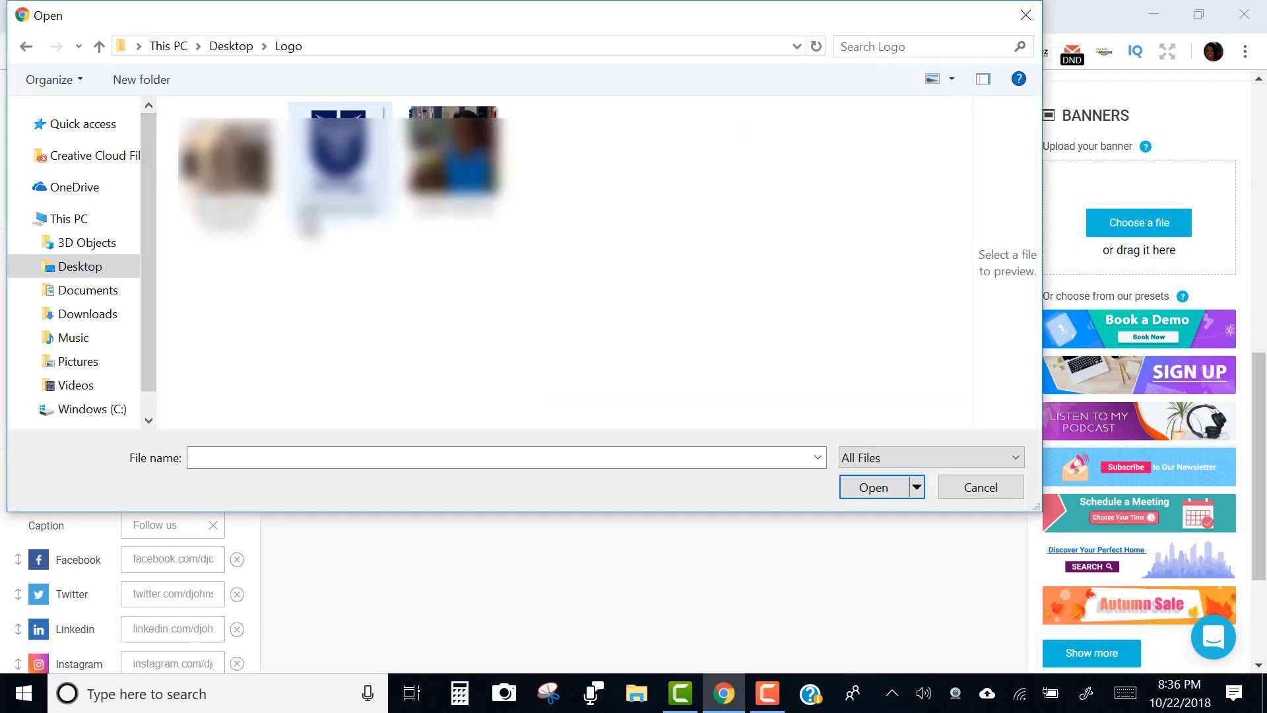
left_click(453, 158)
left_click(873, 488)
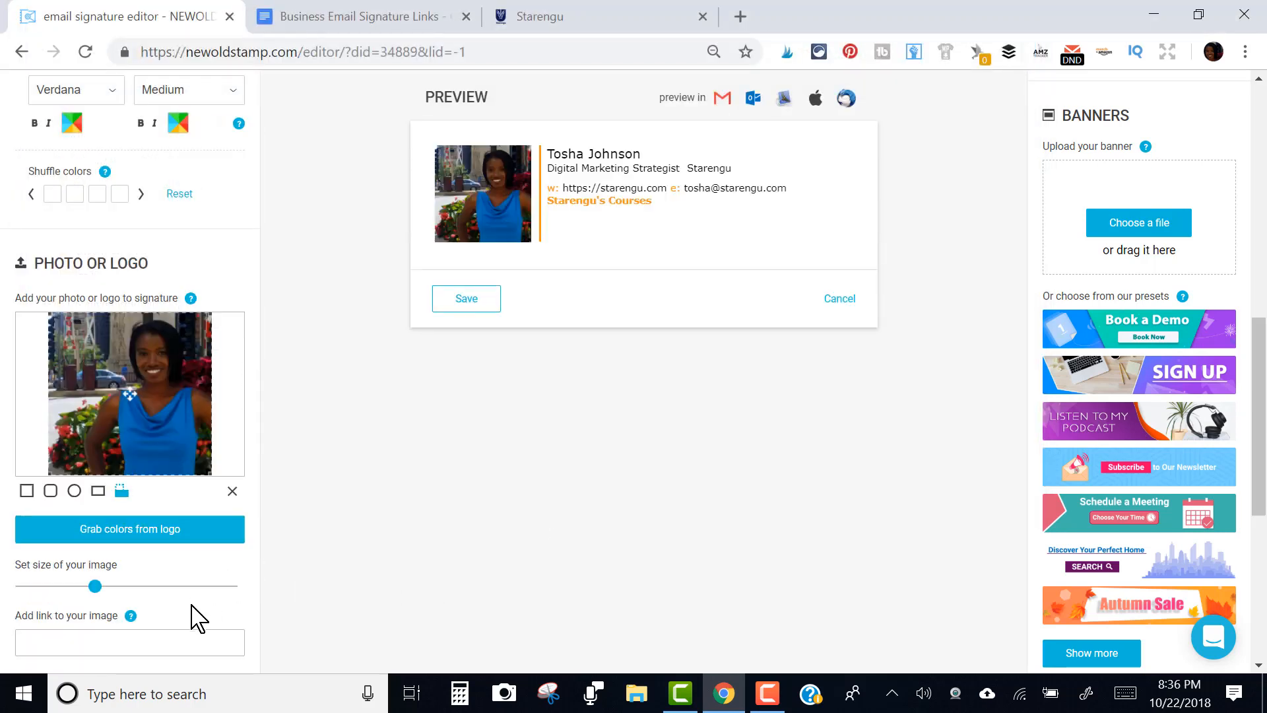
left_click(202, 636)
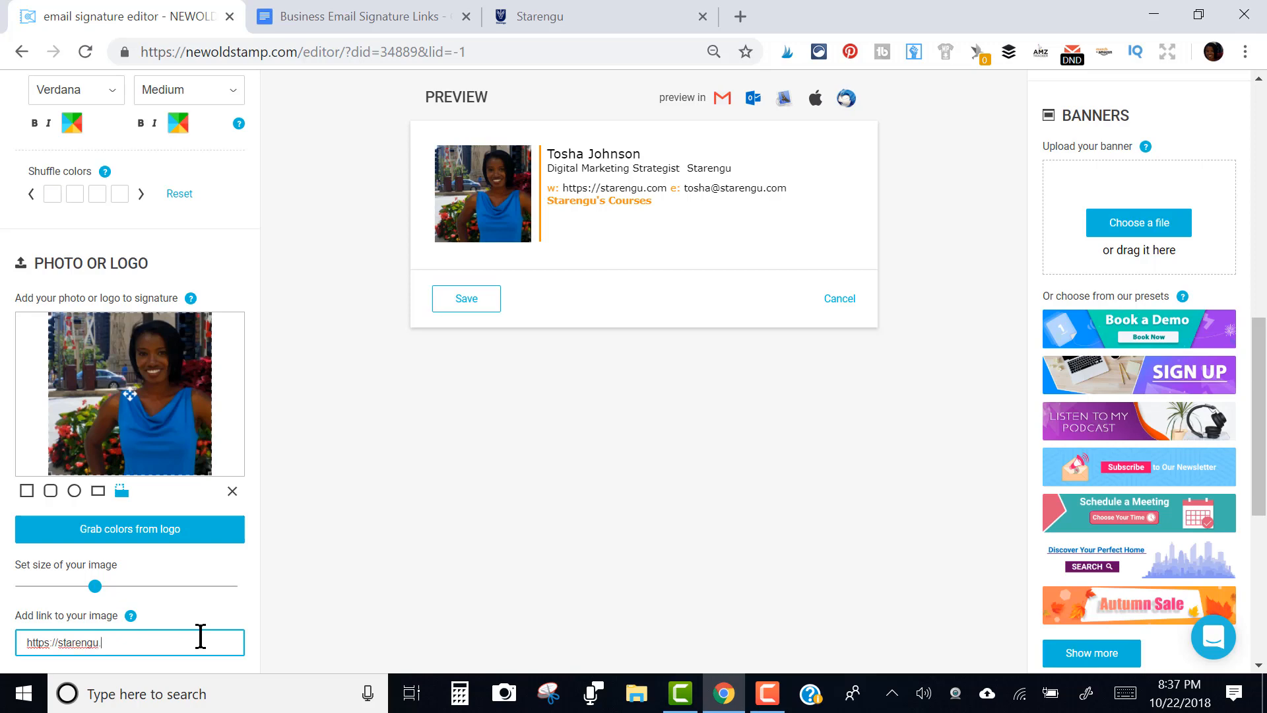
key("ctrl+minus")
key("ctrl+minus")
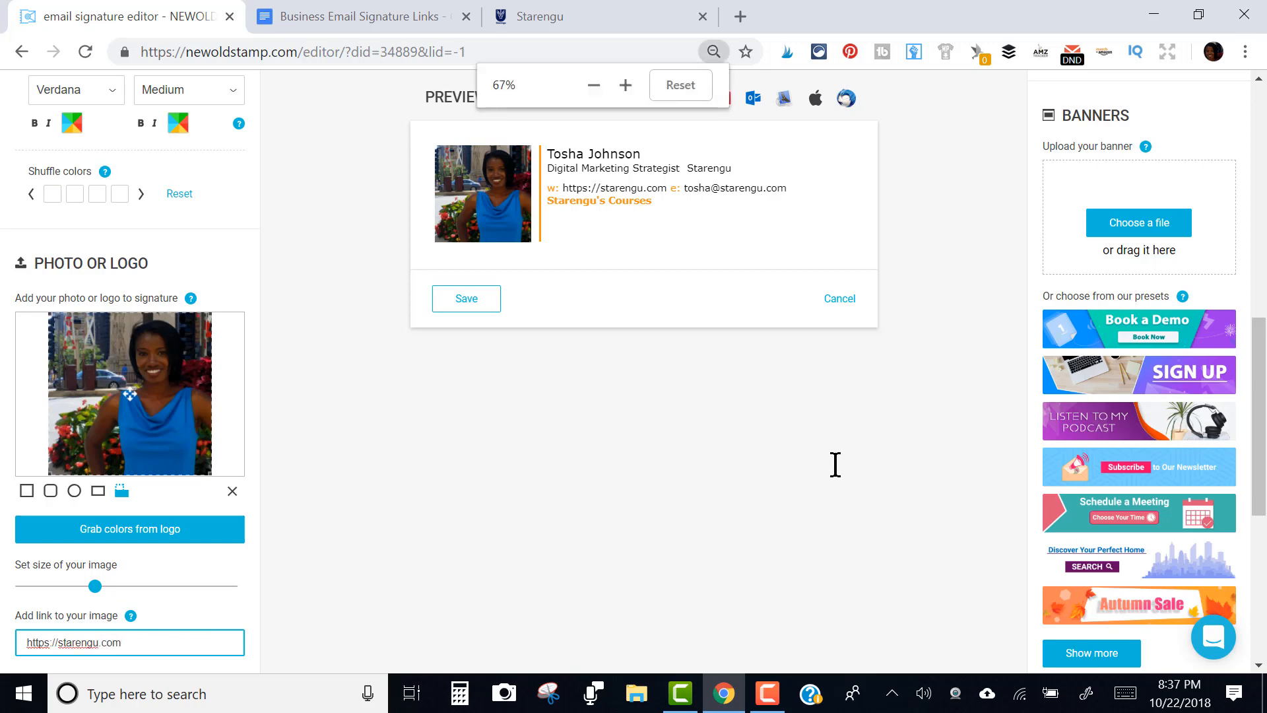
key("ctrl+plus")
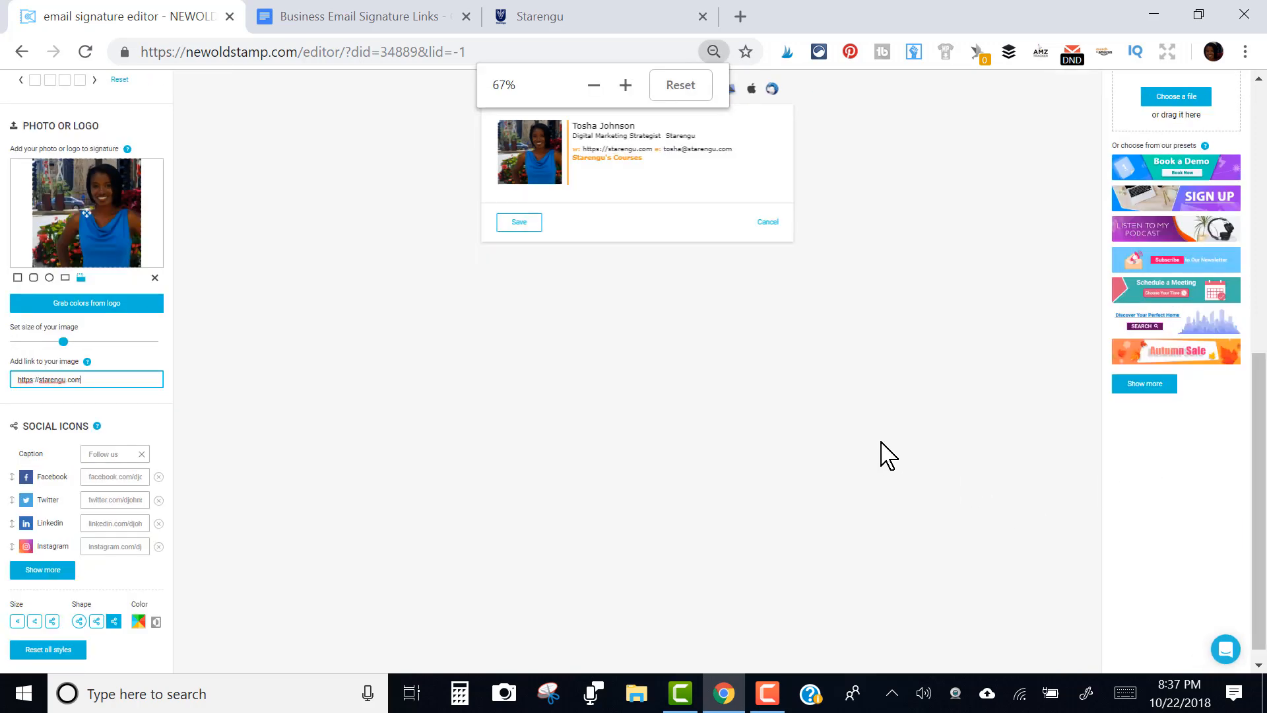
key("ctrl+plus")
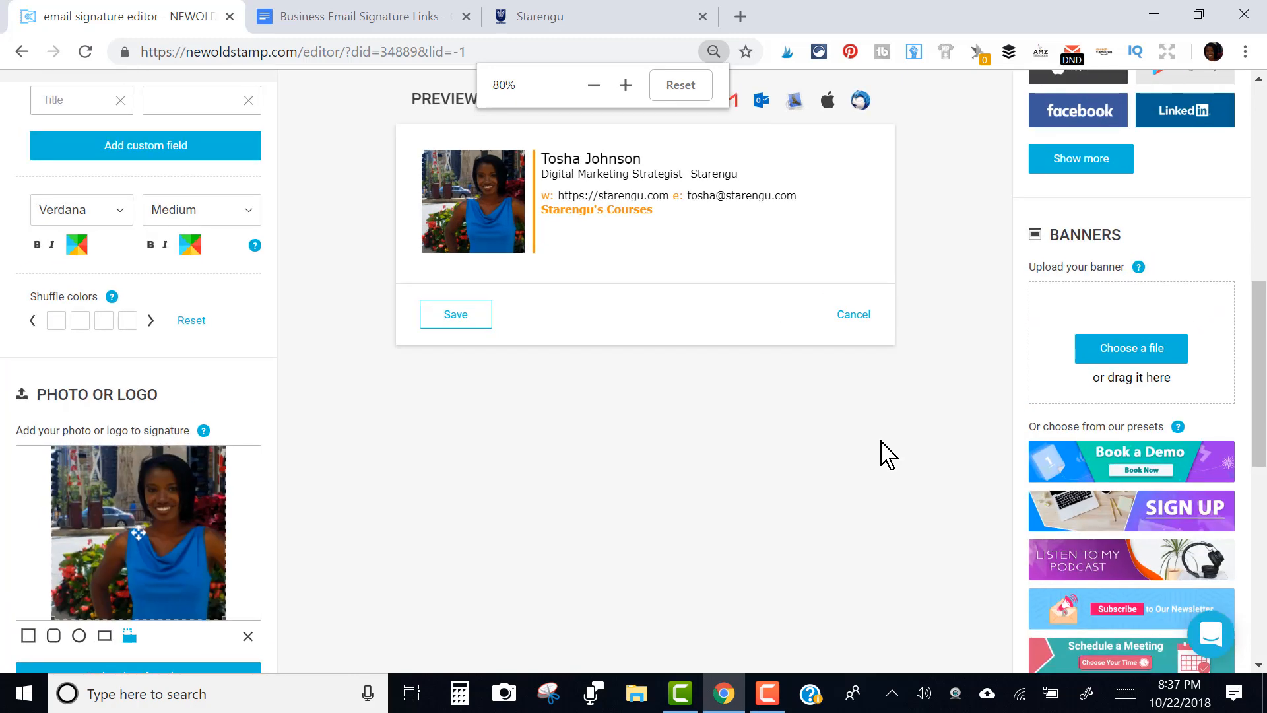
key("ctrl+plus")
key("ctrl+plus")
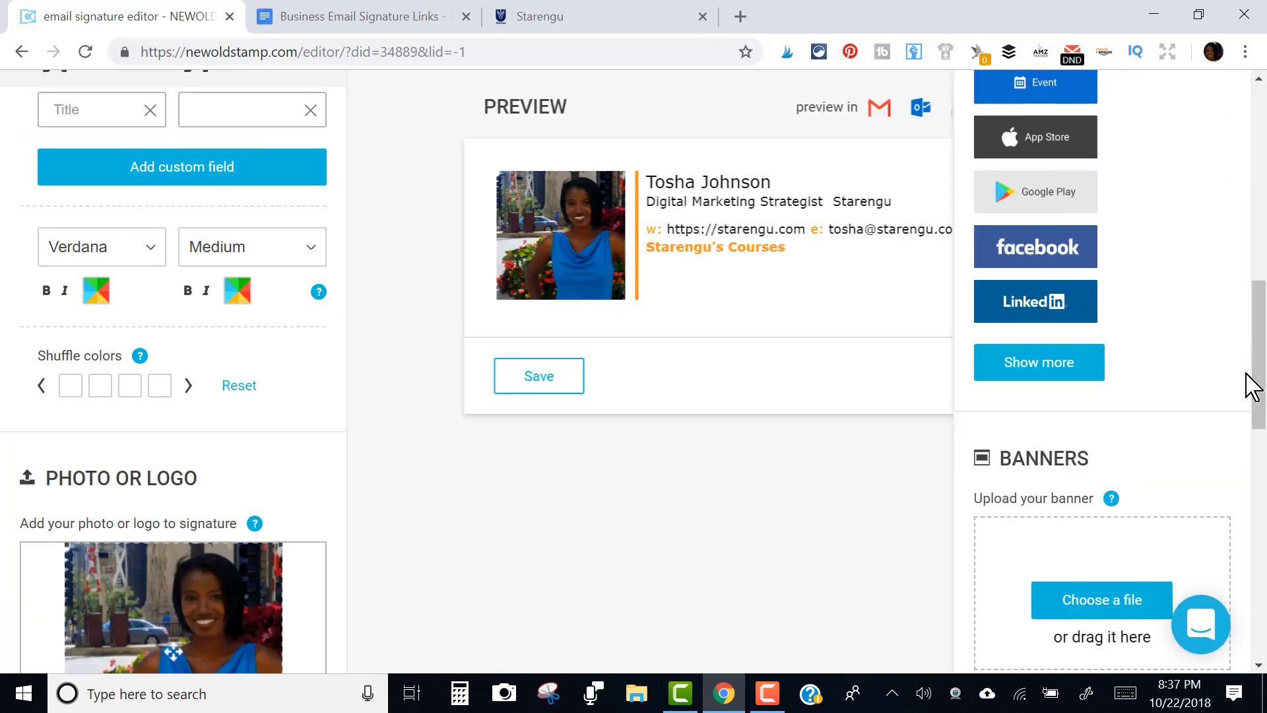
left_click_drag(1257, 343, 1265, 492)
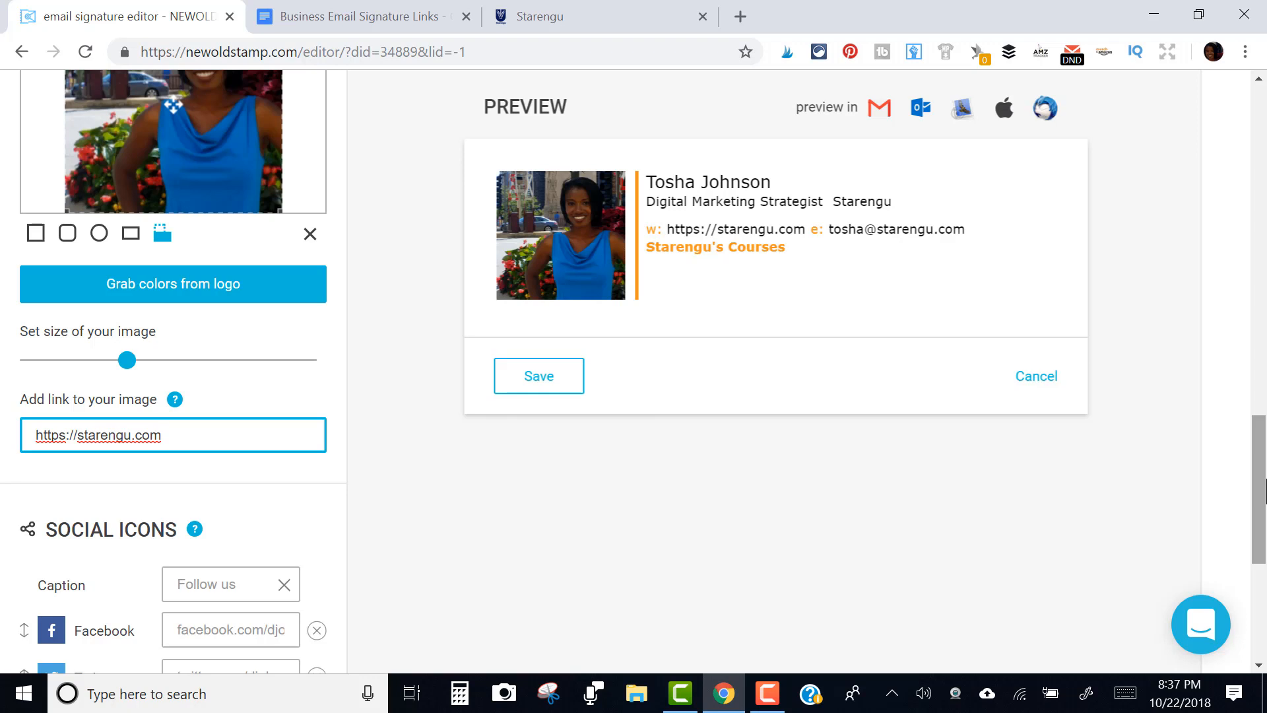
left_click_drag(1265, 492, 1265, 399)
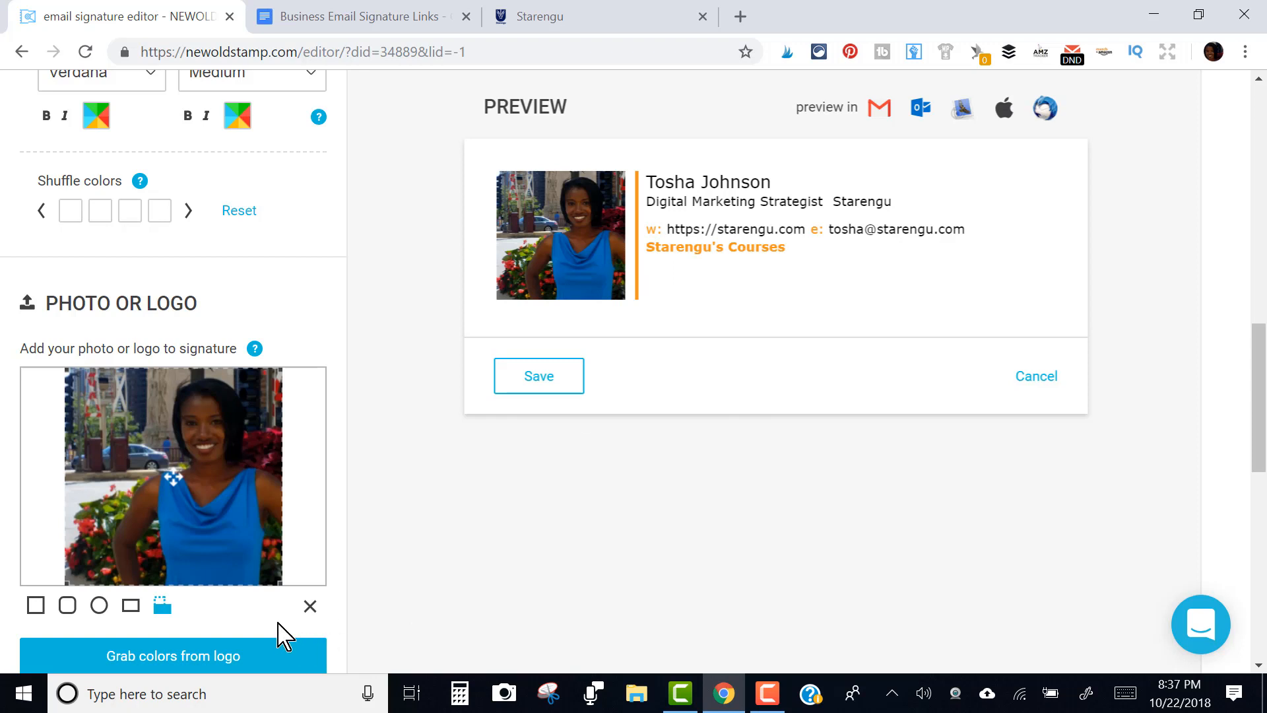
left_click(222, 660)
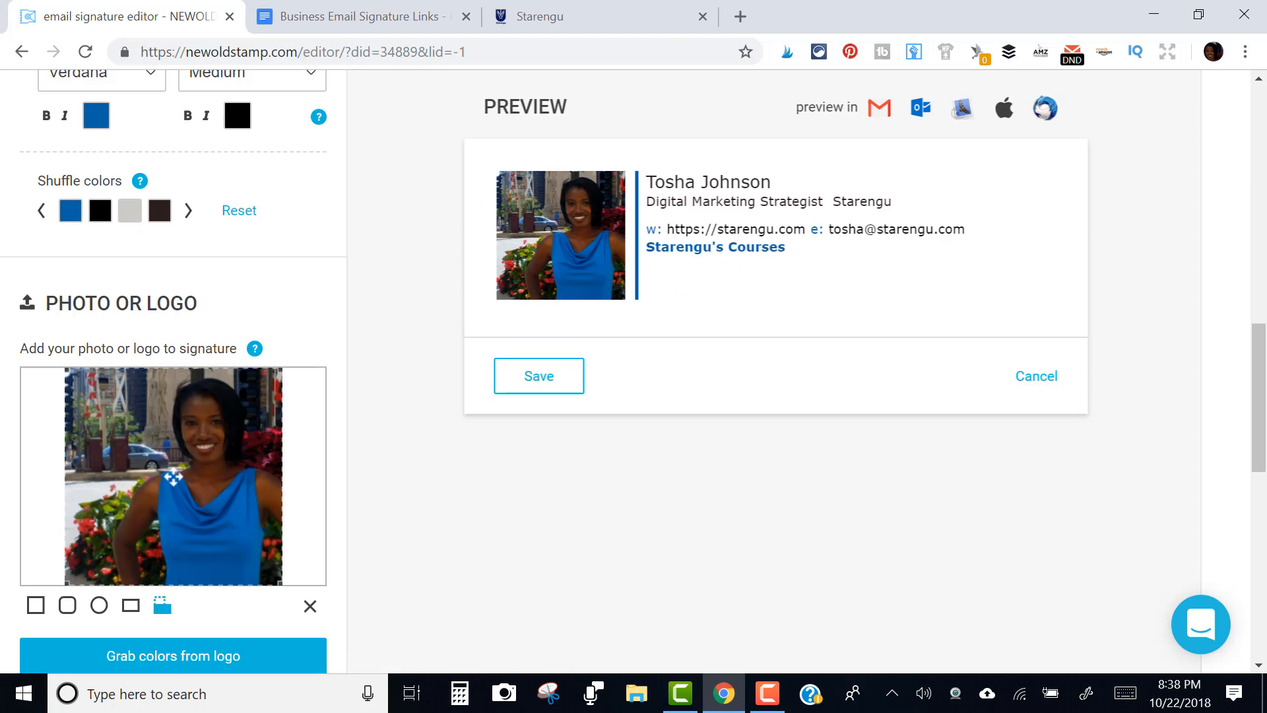
double_click(39, 210)
left_click(40, 211)
left_click(40, 210)
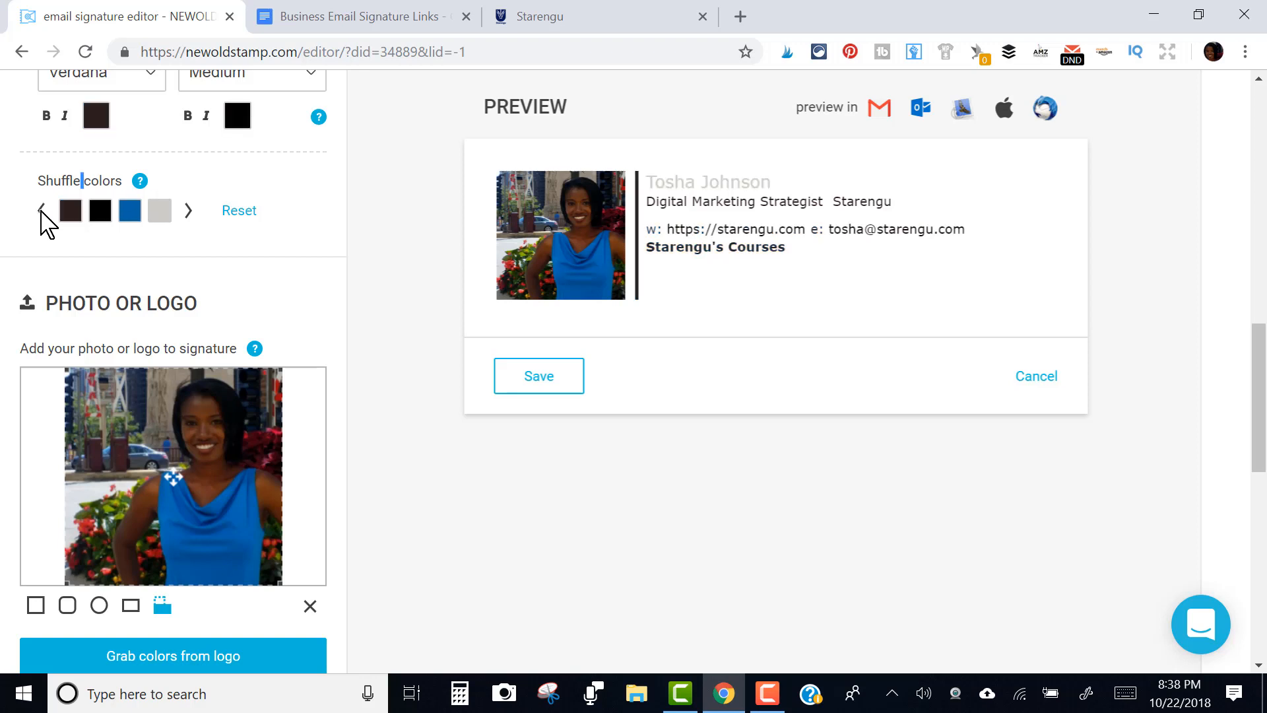
left_click(40, 210)
left_click(40, 210)
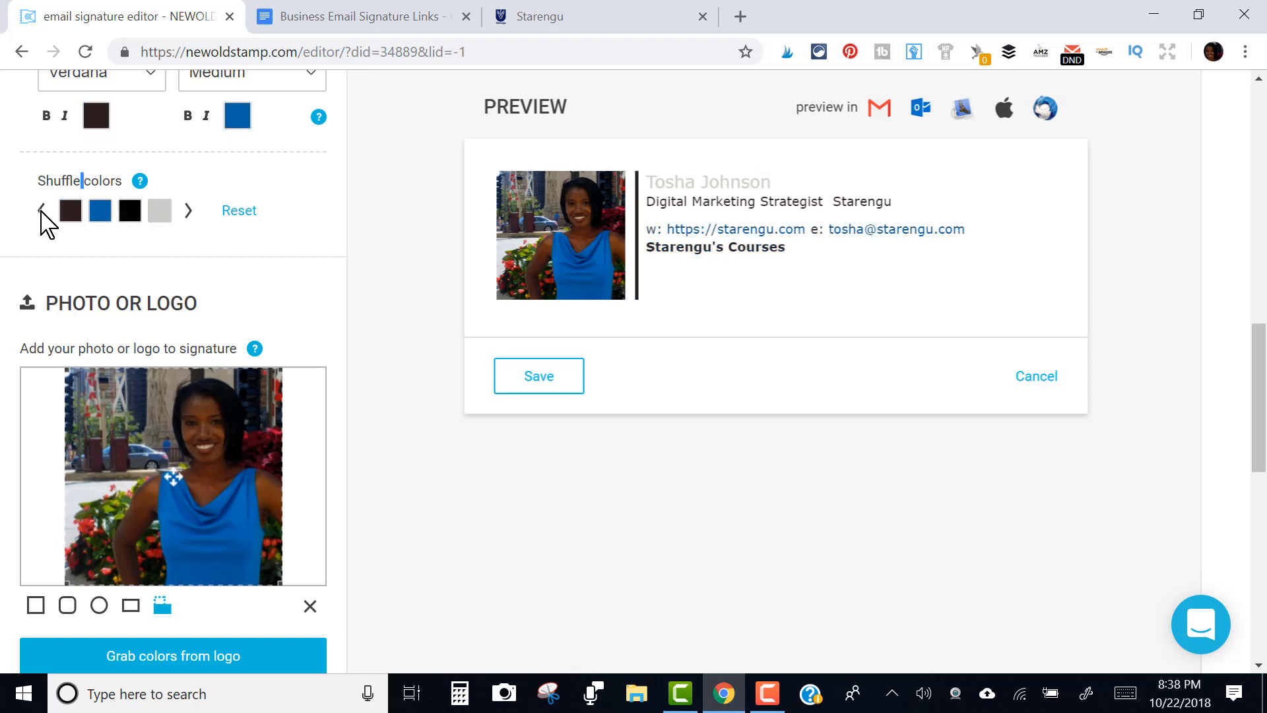
left_click(40, 210)
left_click(40, 210)
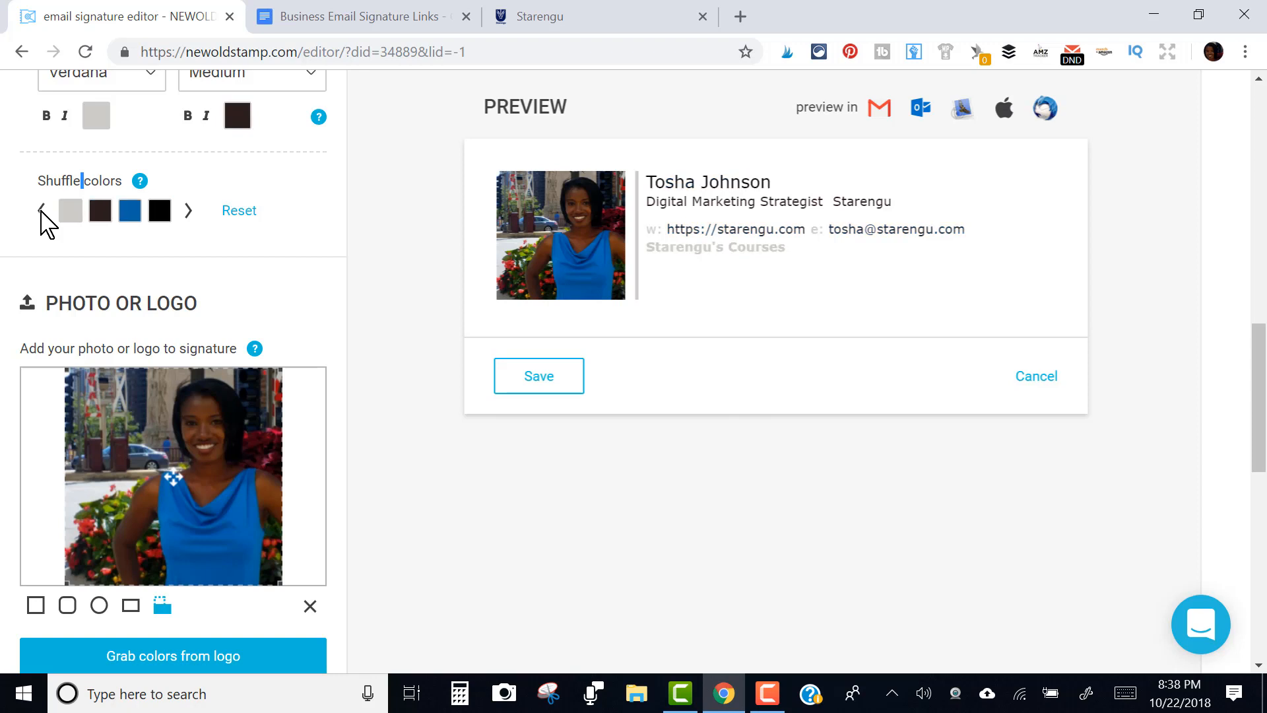
left_click(41, 210)
left_click(41, 211)
left_click(40, 210)
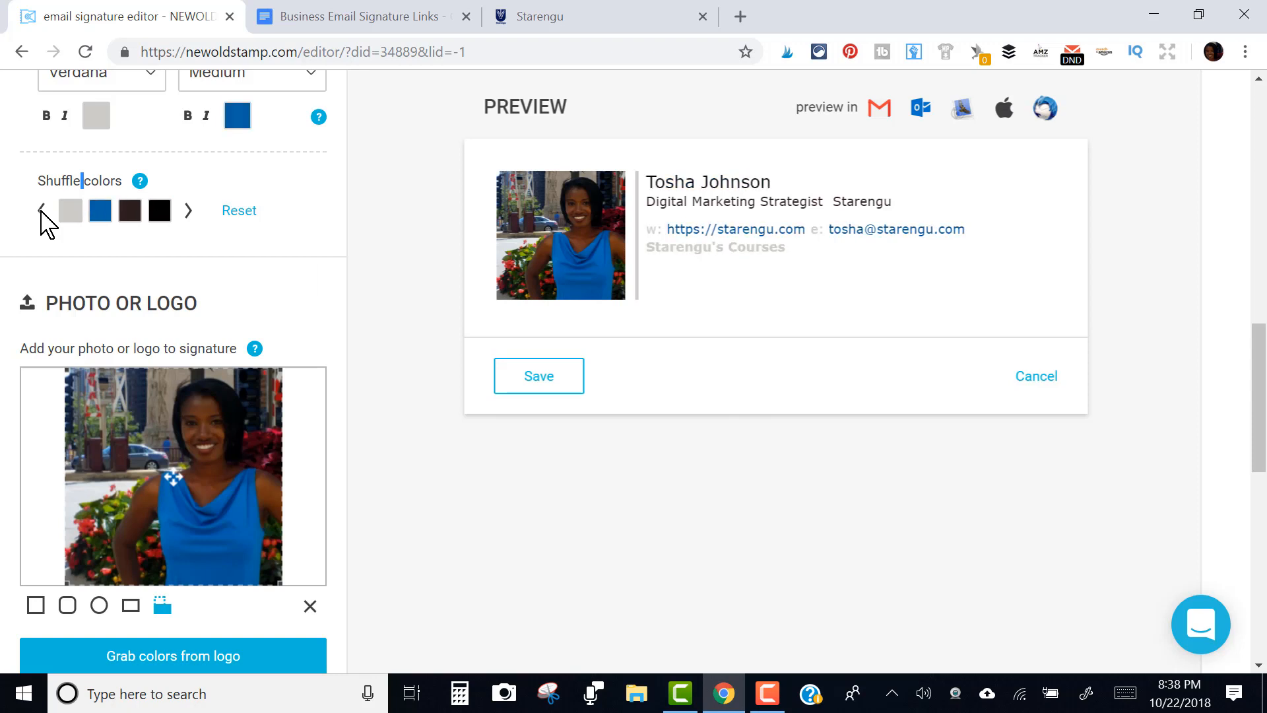
left_click(40, 210)
left_click(40, 210)
left_click(41, 211)
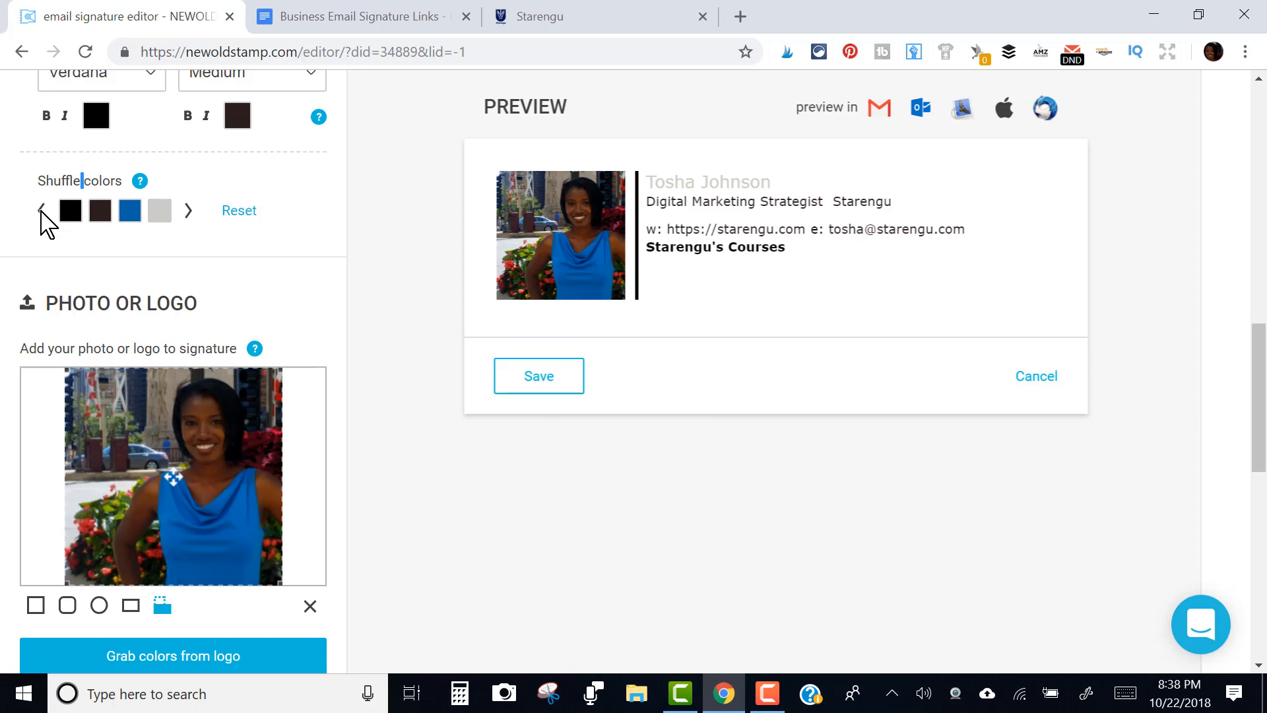
left_click(40, 211)
left_click(40, 210)
left_click(40, 211)
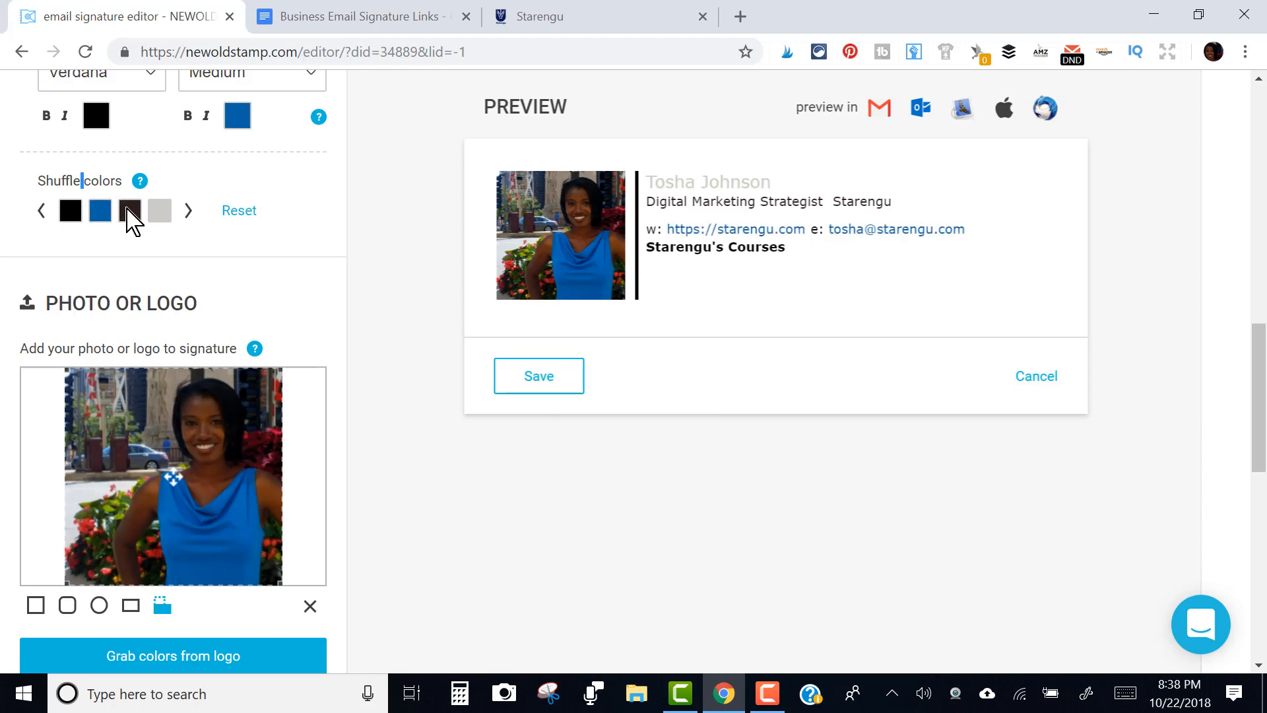
left_click(186, 213)
left_click(187, 218)
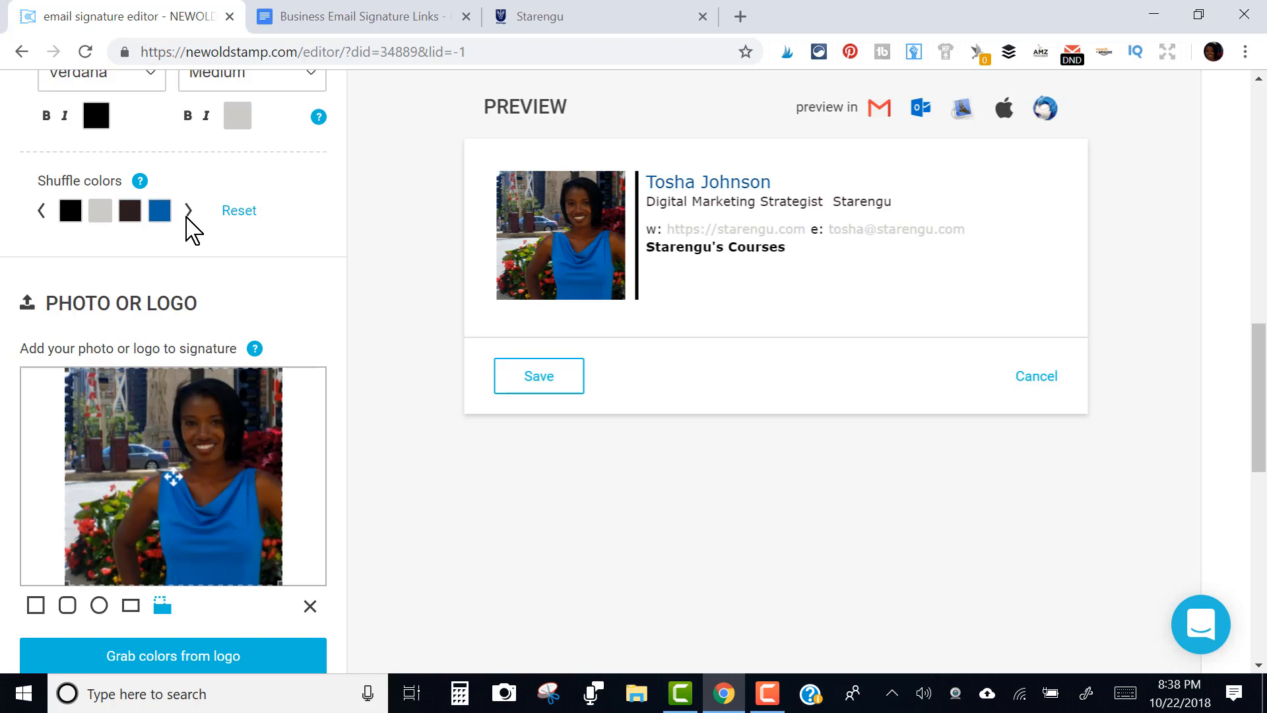
left_click(188, 211)
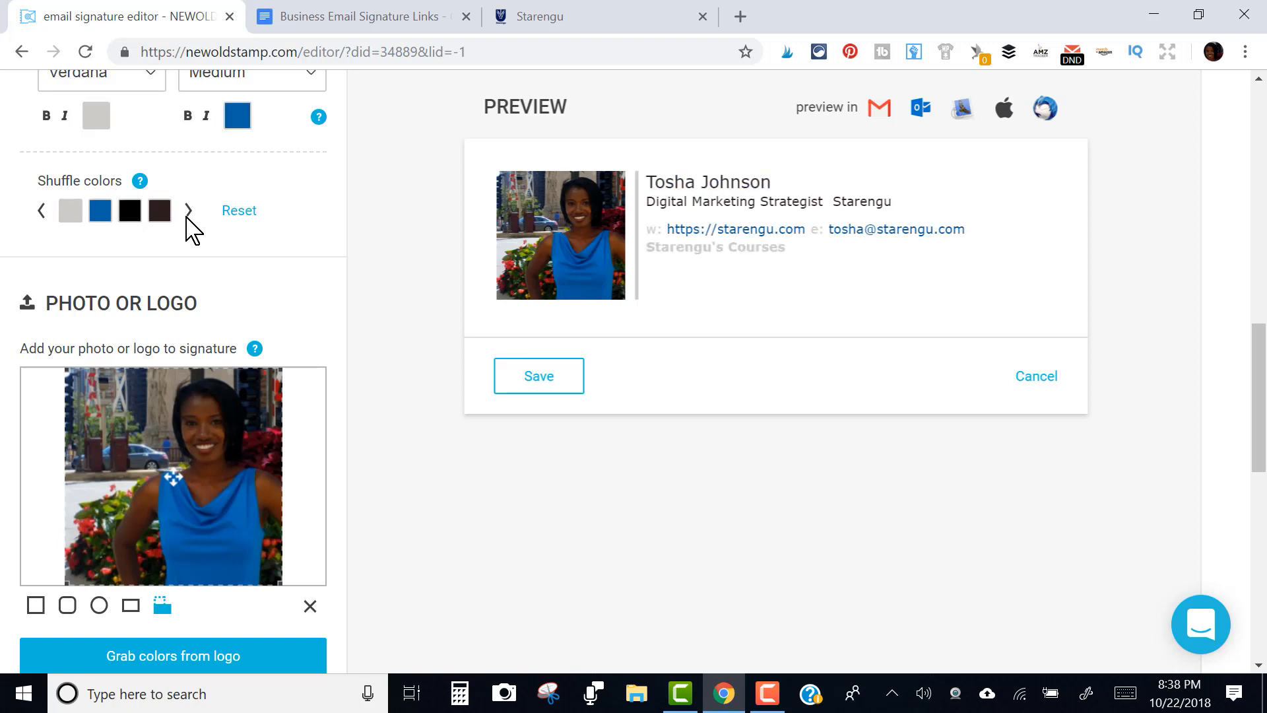
left_click(188, 211)
left_click(188, 211)
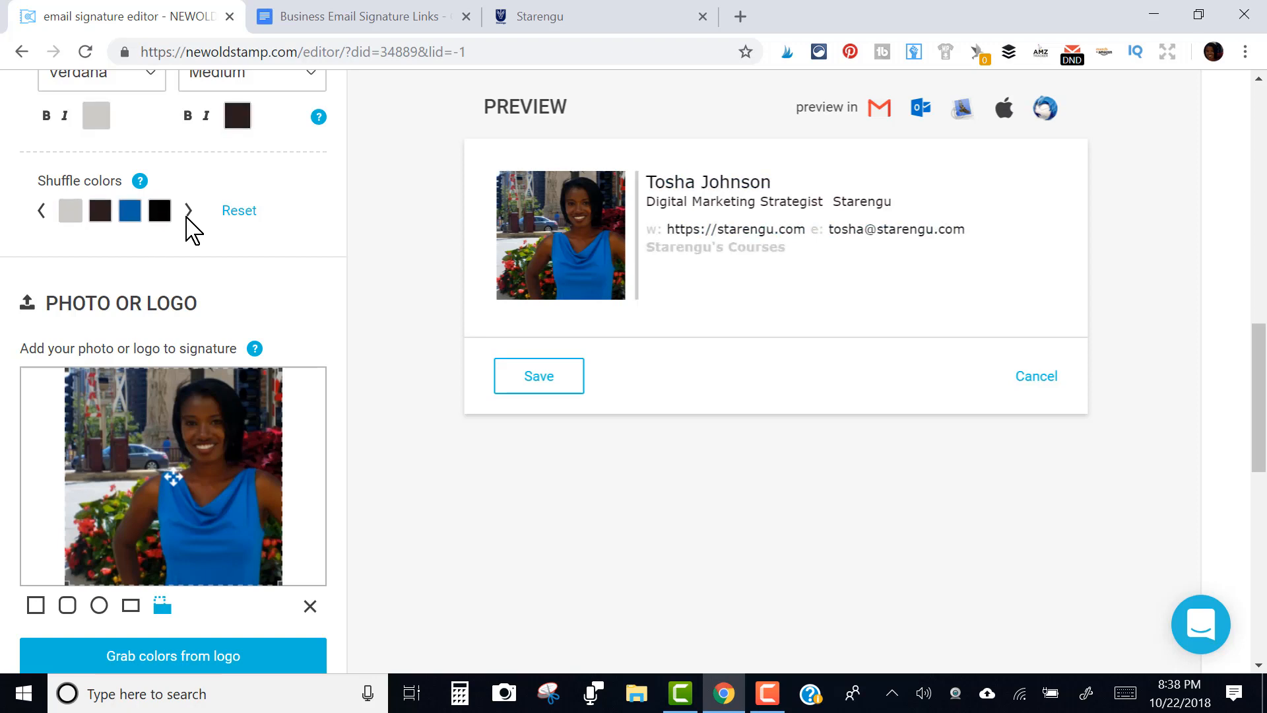
left_click(188, 212)
left_click(42, 212)
left_click(41, 212)
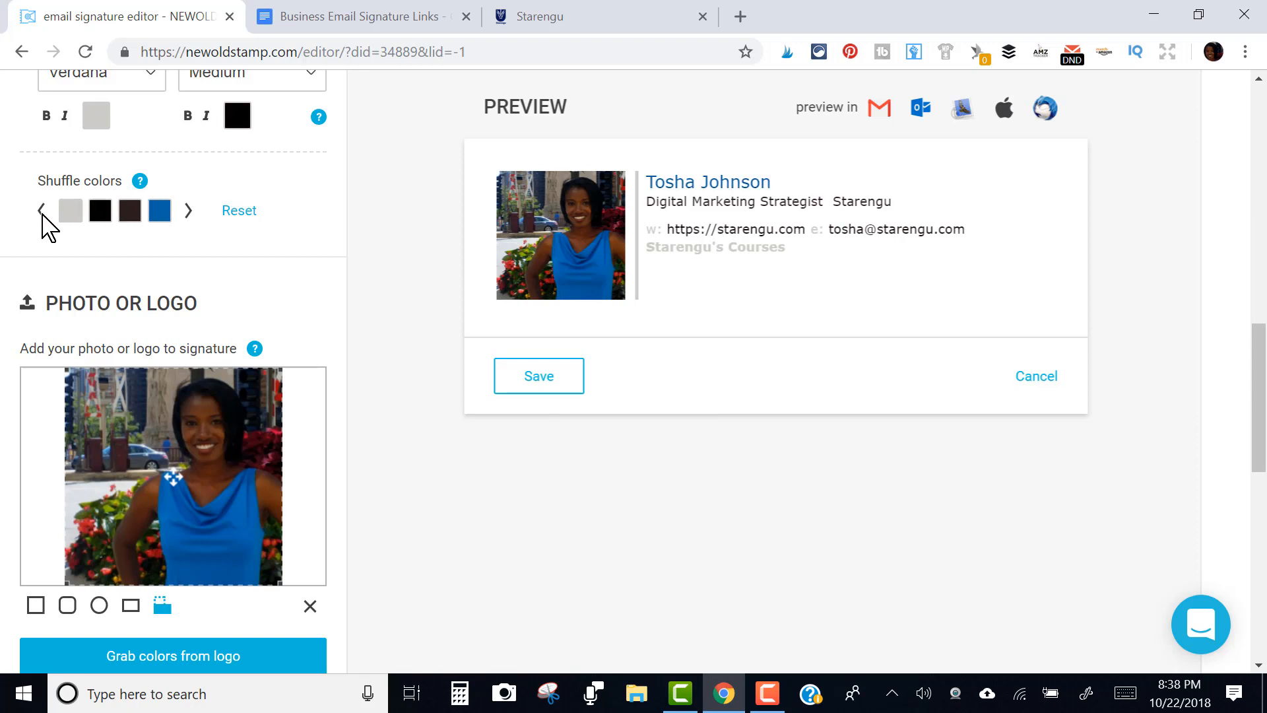
left_click(41, 211)
left_click(41, 211)
left_click(41, 211)
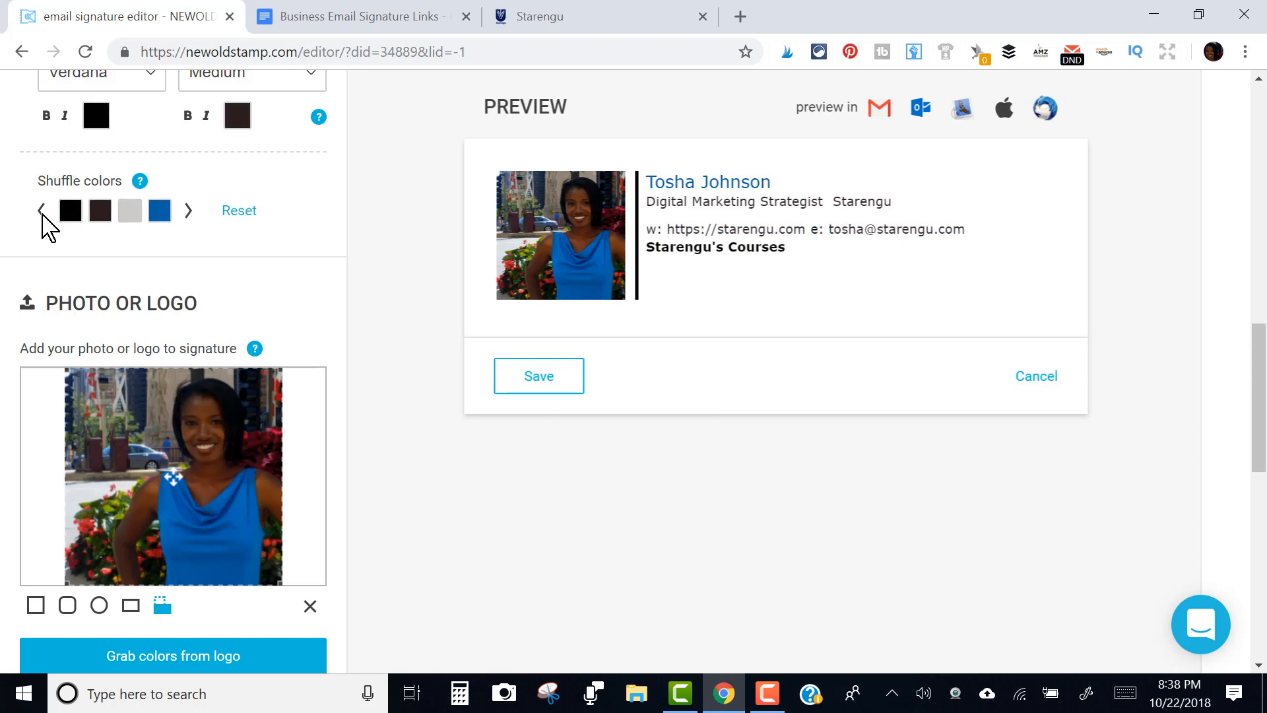
left_click(41, 211)
left_click(42, 212)
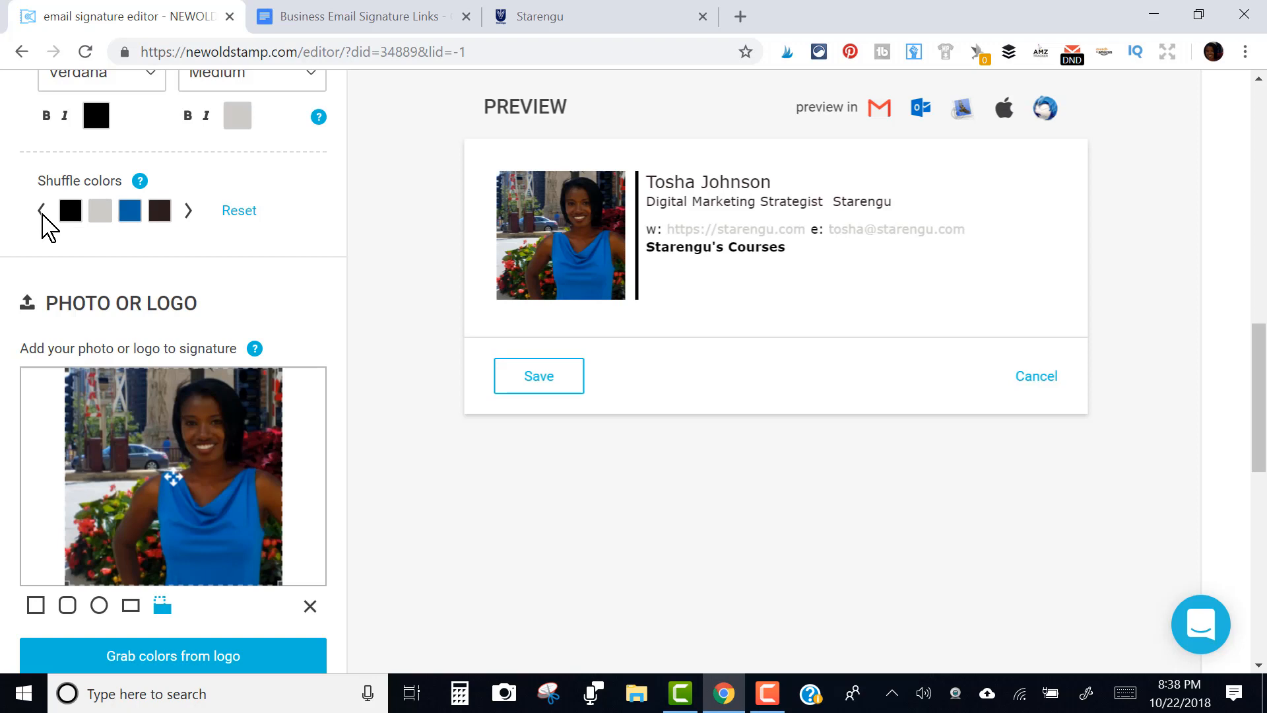
left_click(239, 211)
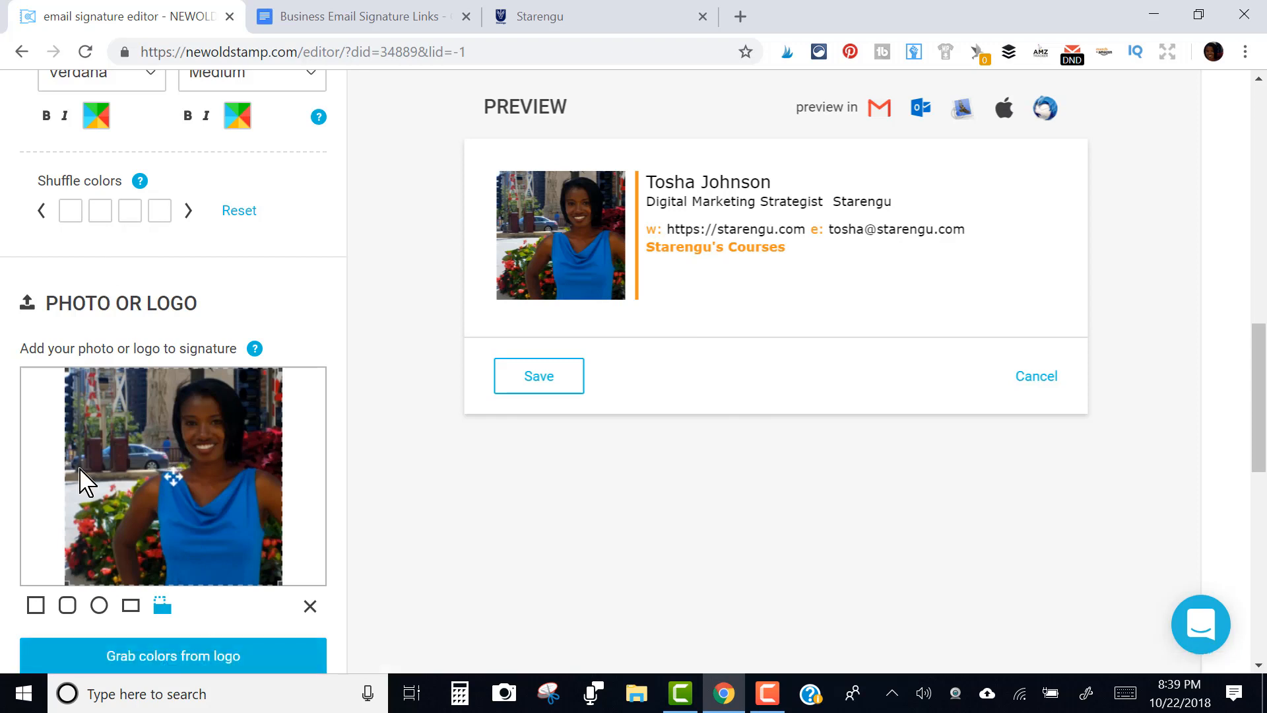
left_click(142, 653)
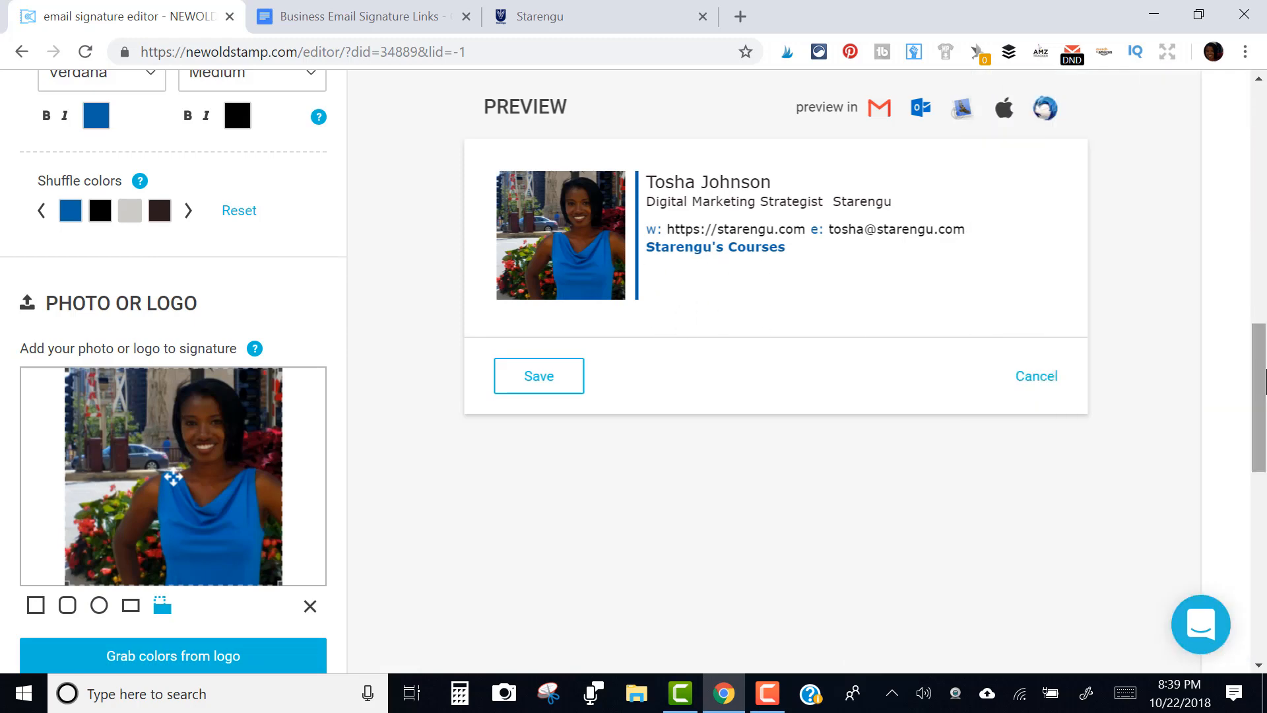
Copy the Starengu RSS feed address from the signature links document
scroll(1257, 395, "down", 8)
scroll(1257, 511, "down", 2)
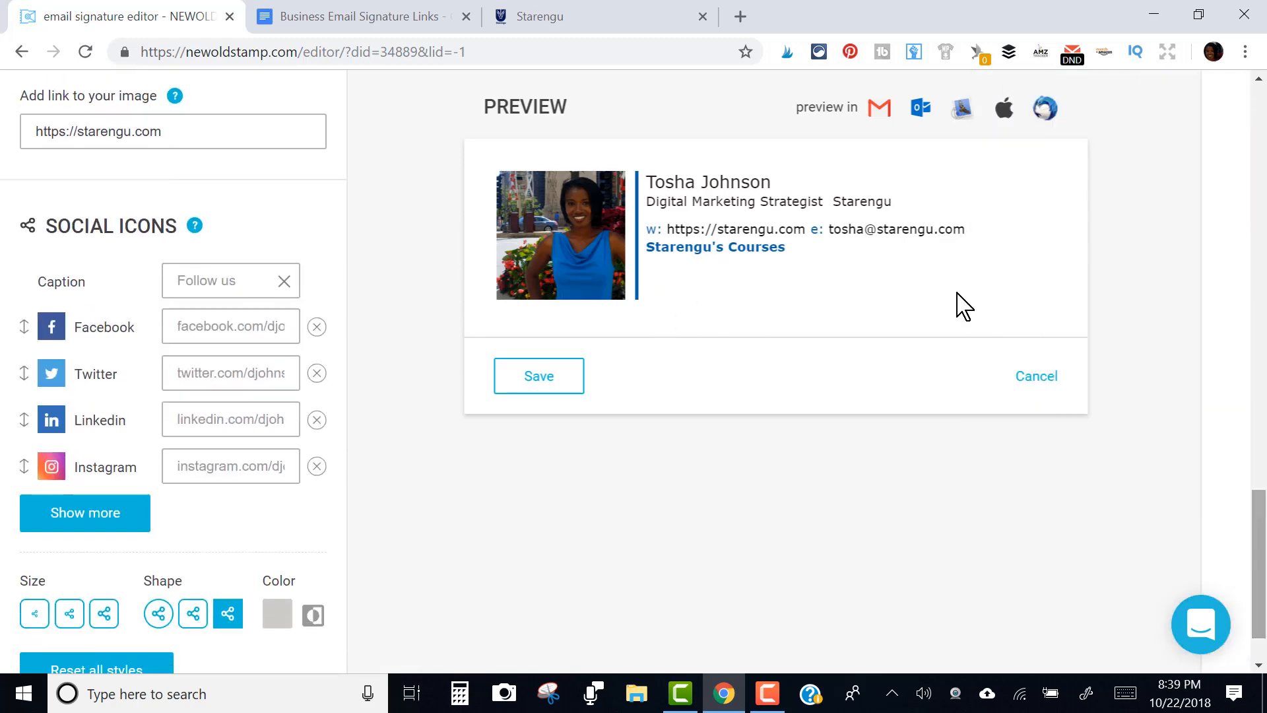
left_click(192, 334)
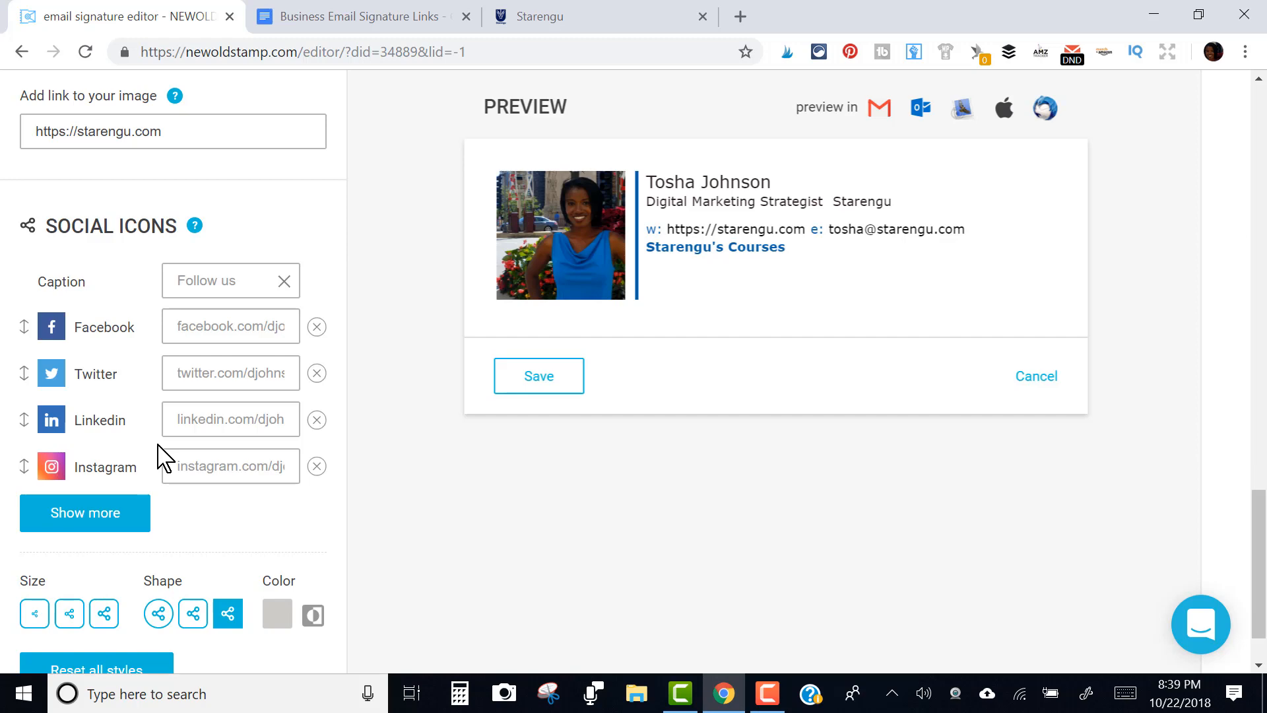
left_click(218, 419)
left_click(389, 14)
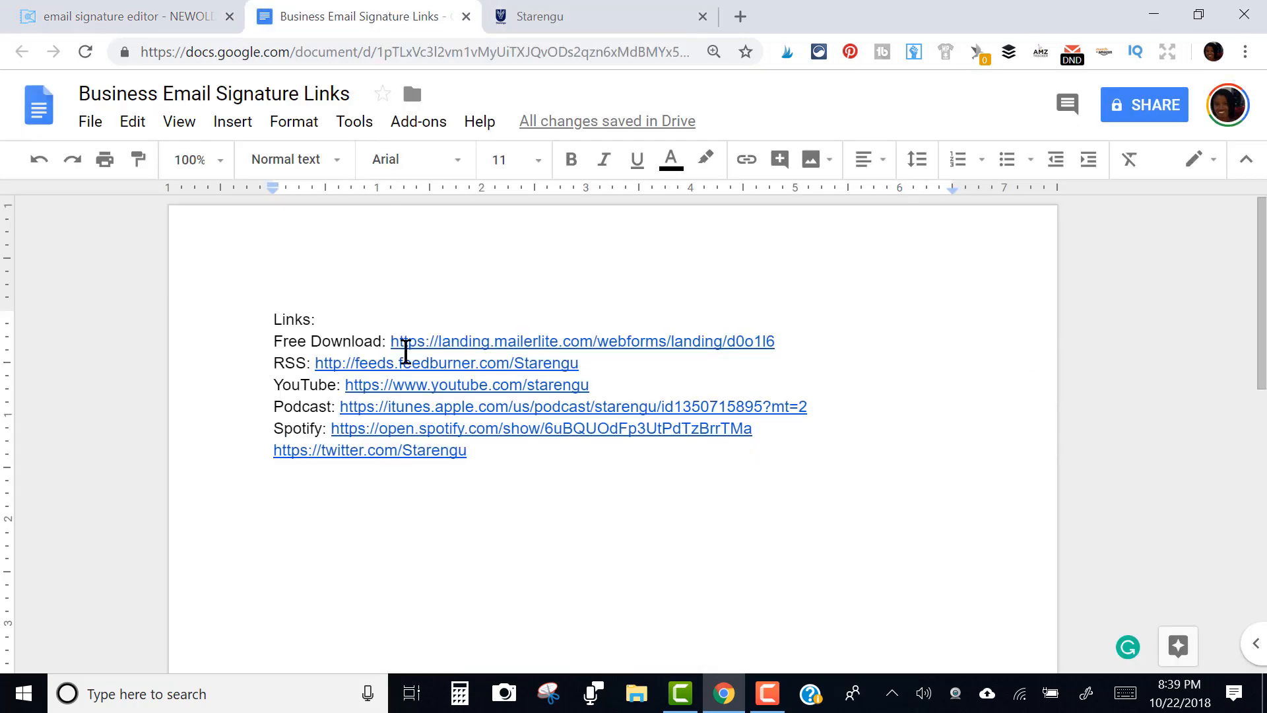
left_click_drag(316, 363, 594, 370)
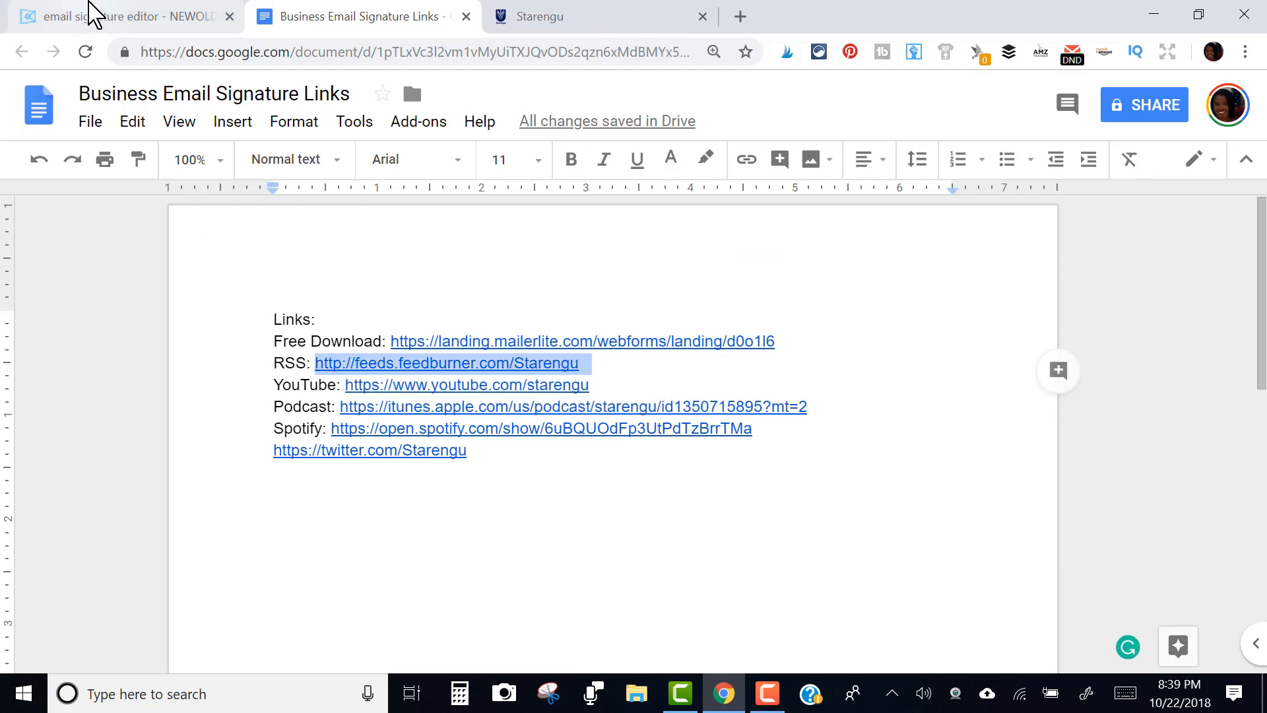
left_click(93, 15)
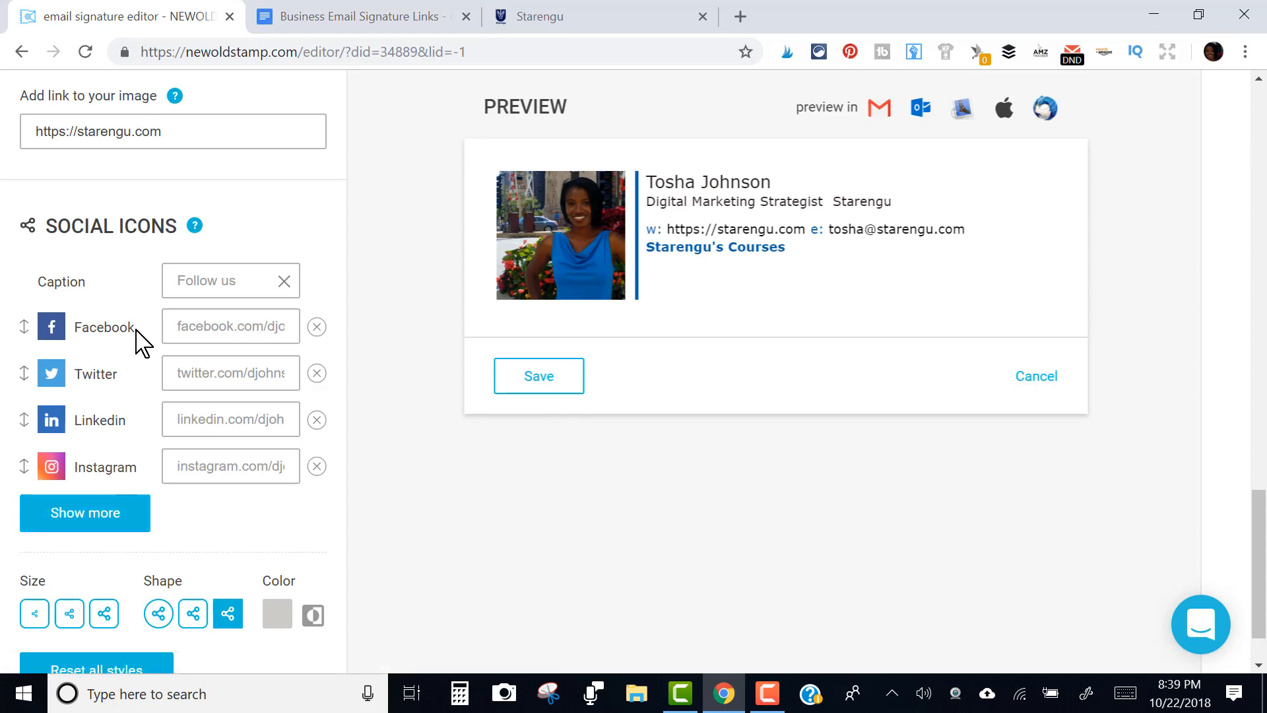
Add an RSS social icon and paste the feed link into its row
left_click(109, 515)
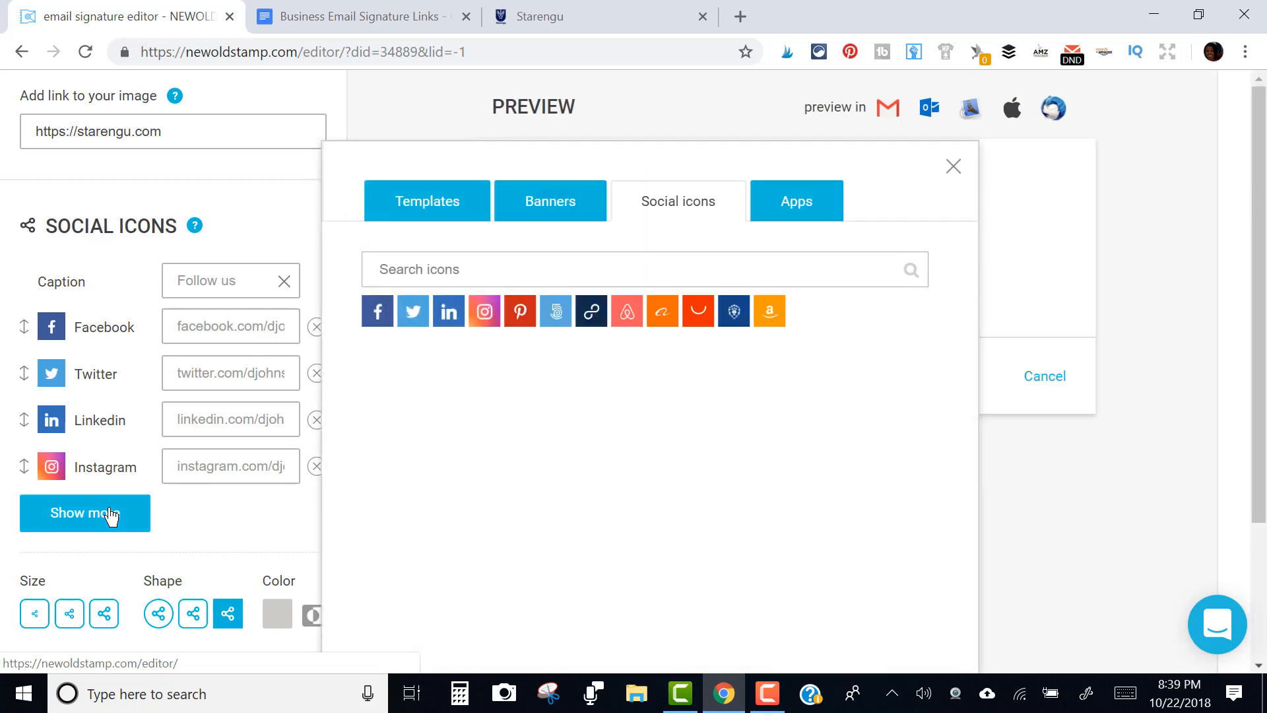
left_click(491, 269)
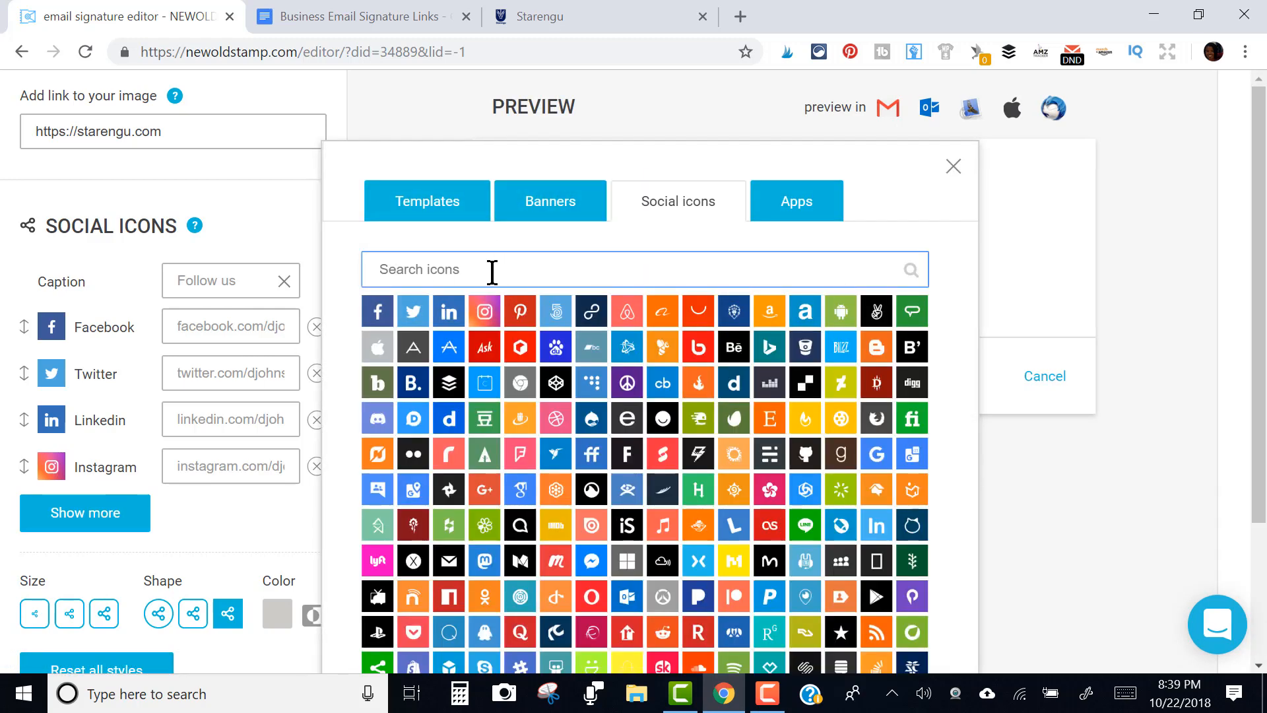
type("rss")
left_click(383, 312)
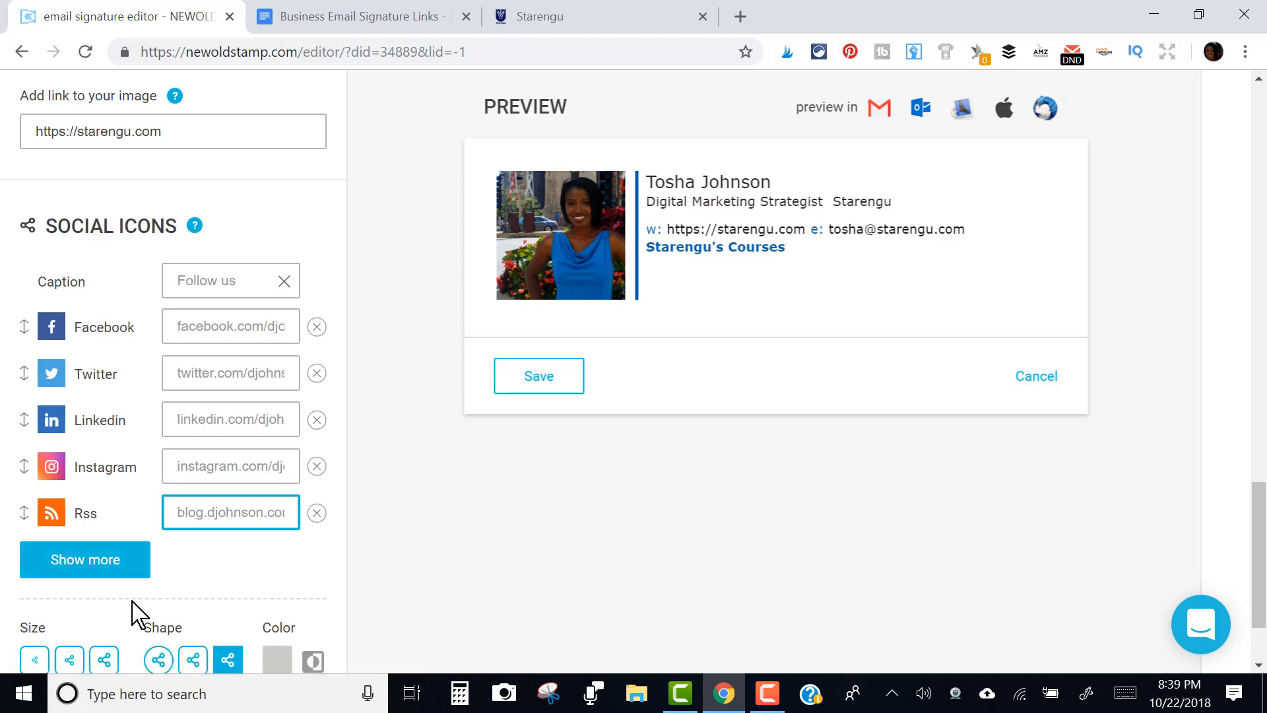
key("ctrl+v")
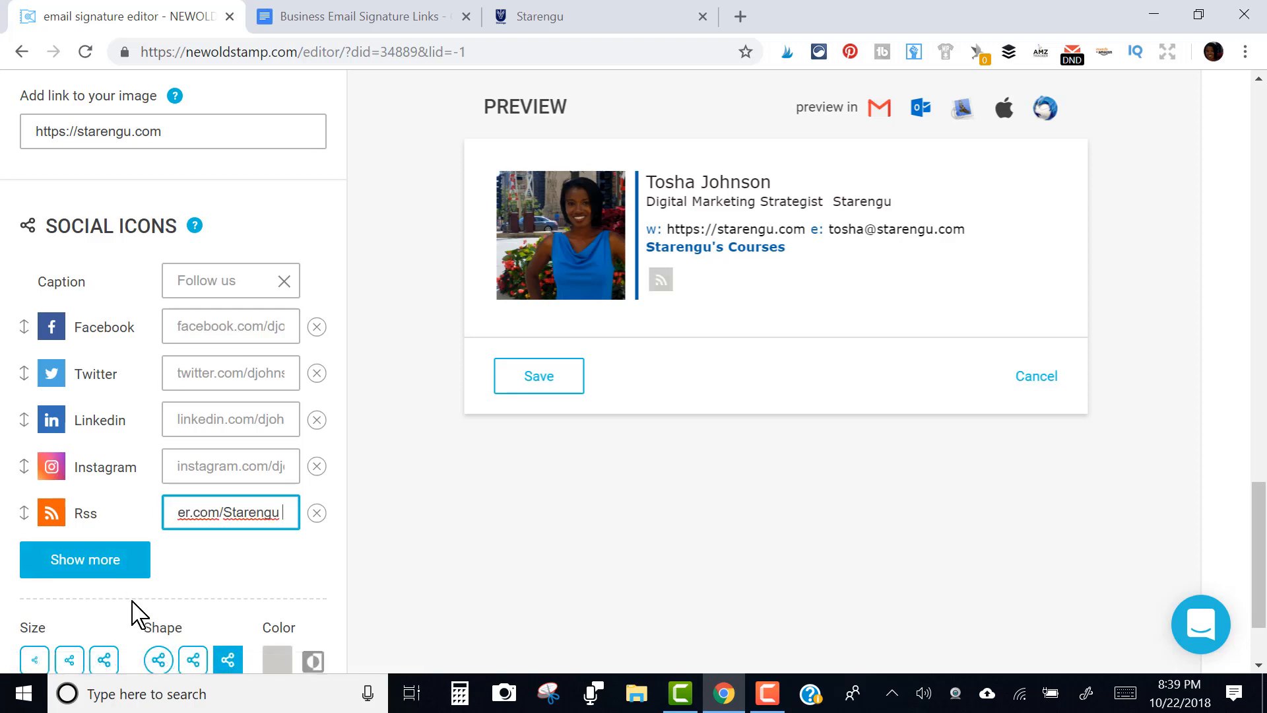
Add the Apple icon to the signature's social icons
left_click(100, 562)
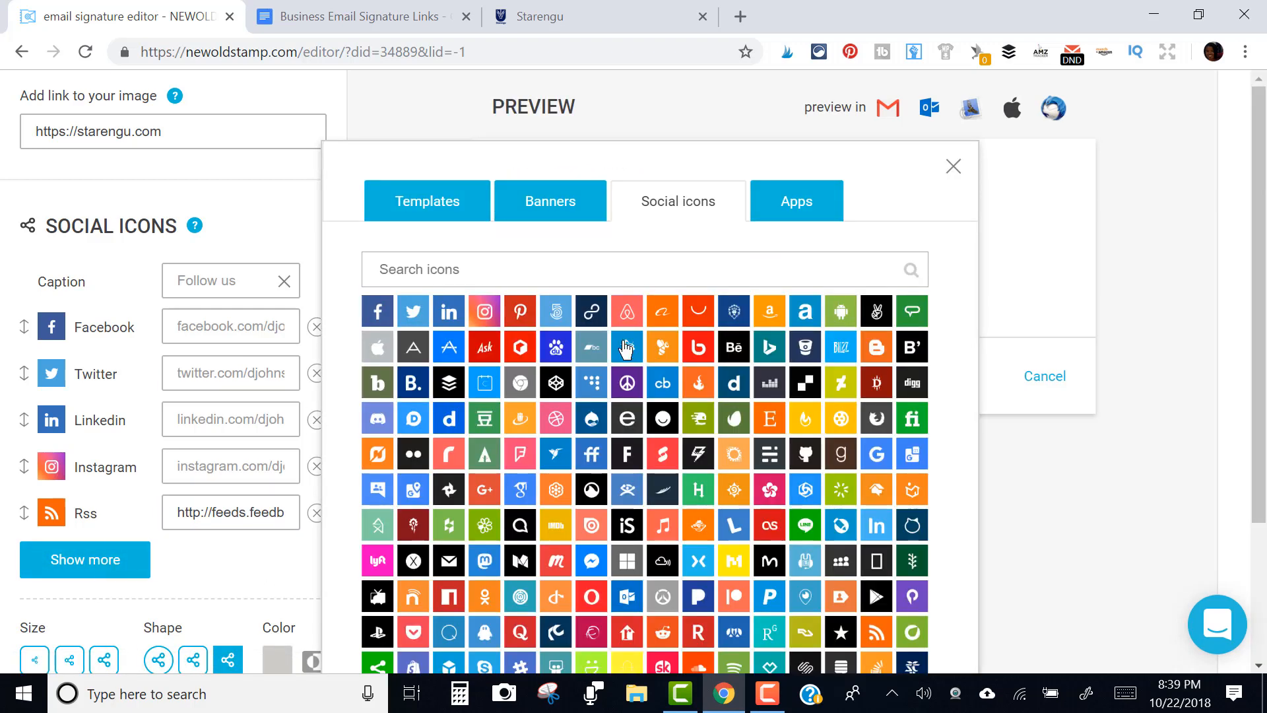
left_click(573, 282)
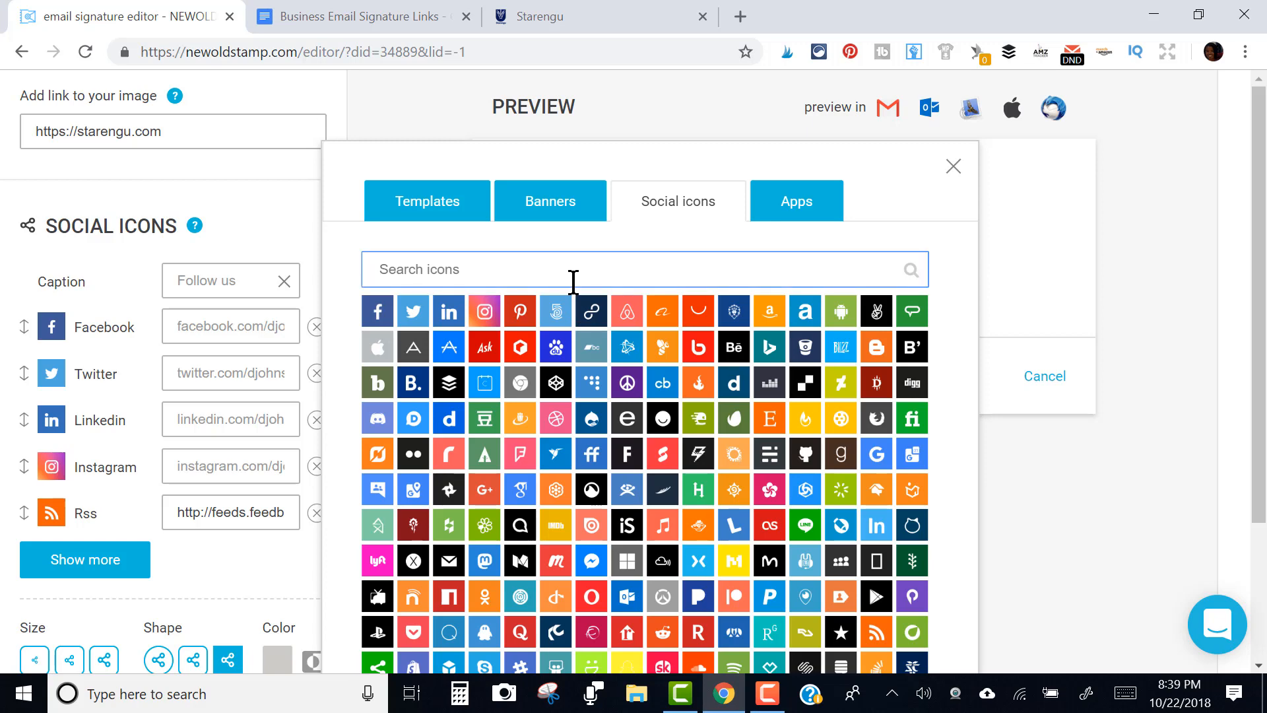
type("appl")
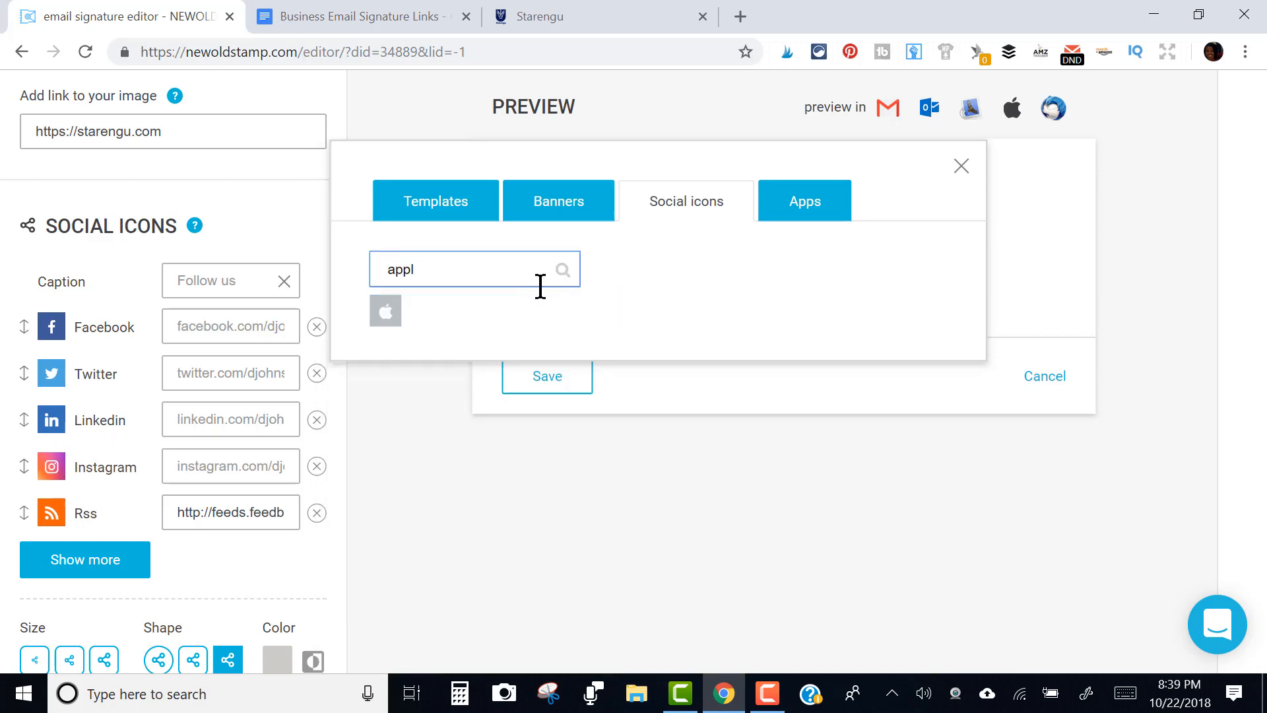
left_click(386, 310)
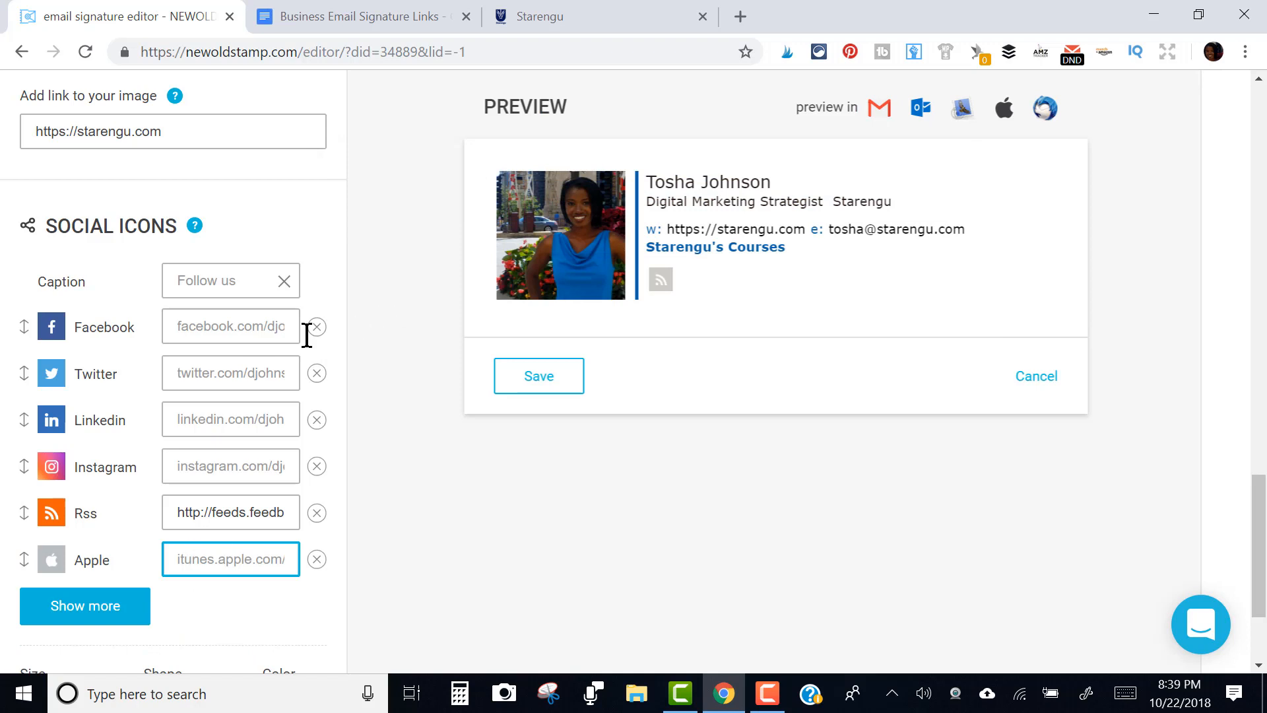
Link the Apple icon to the Starengu iTunes podcast URL from the links document
left_click(378, 13)
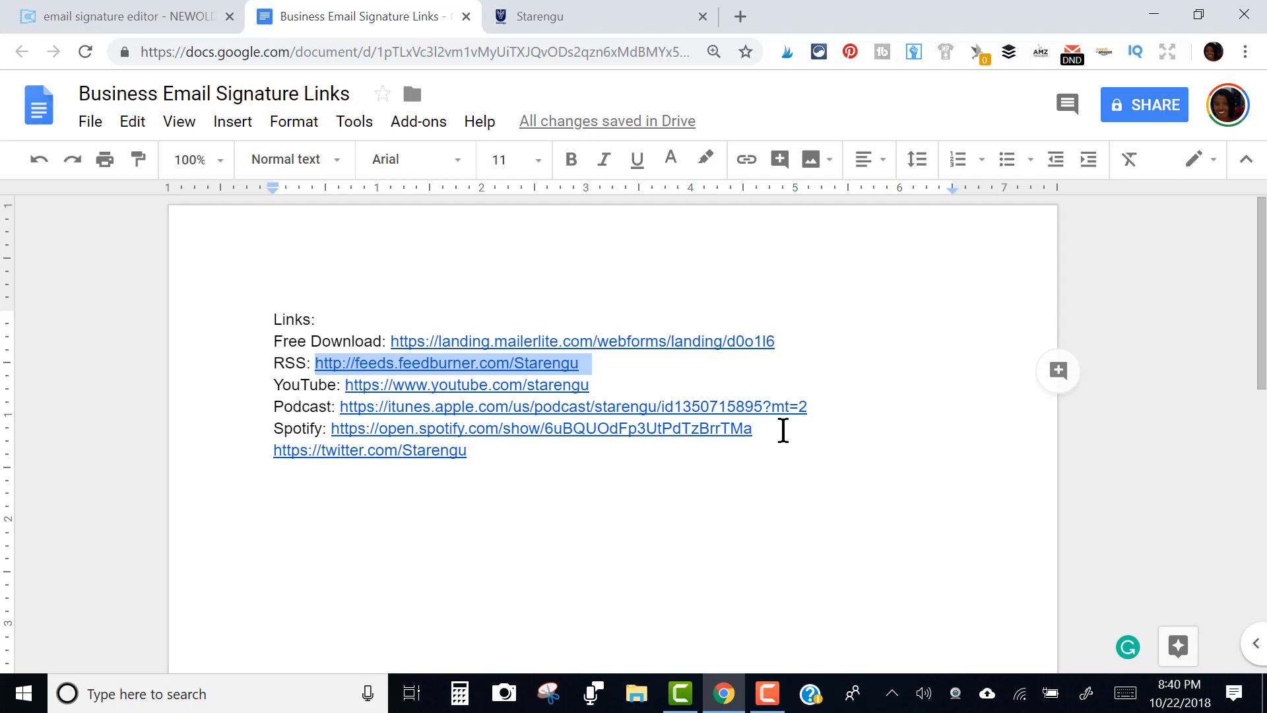
left_click_drag(813, 407, 344, 400)
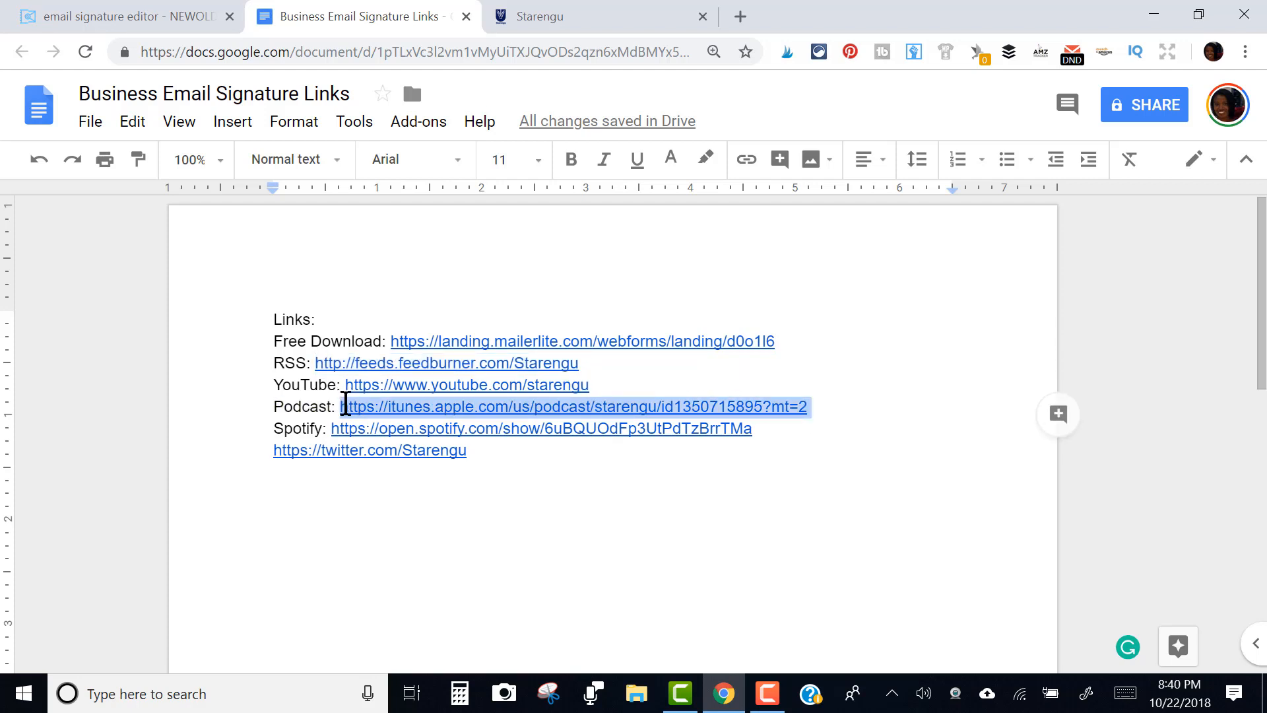
left_click(59, 14)
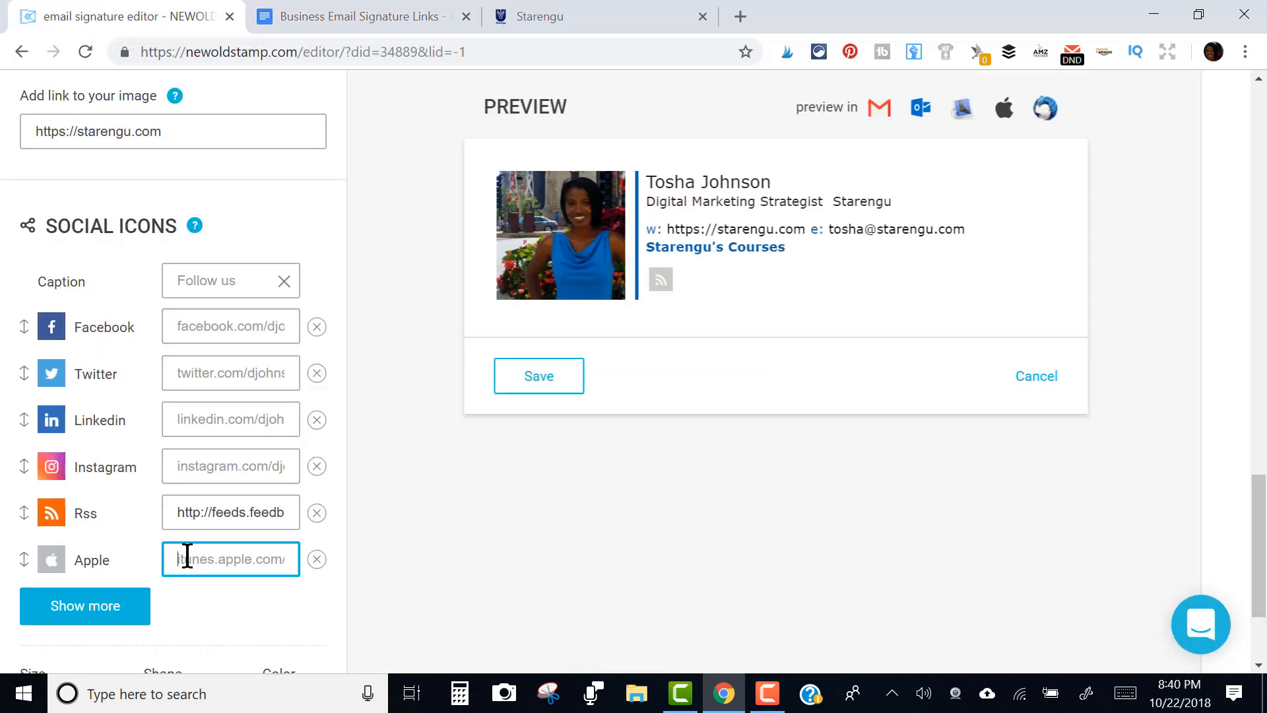
key("ctrl+v")
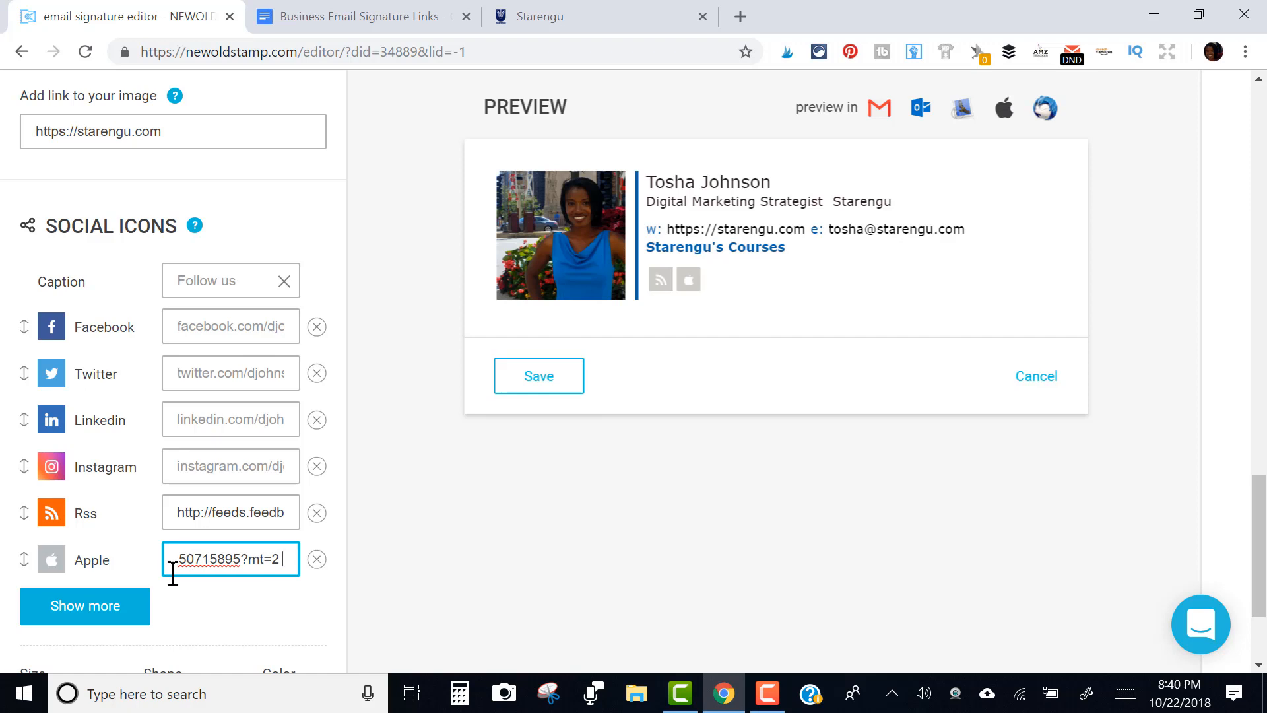
left_click(158, 571)
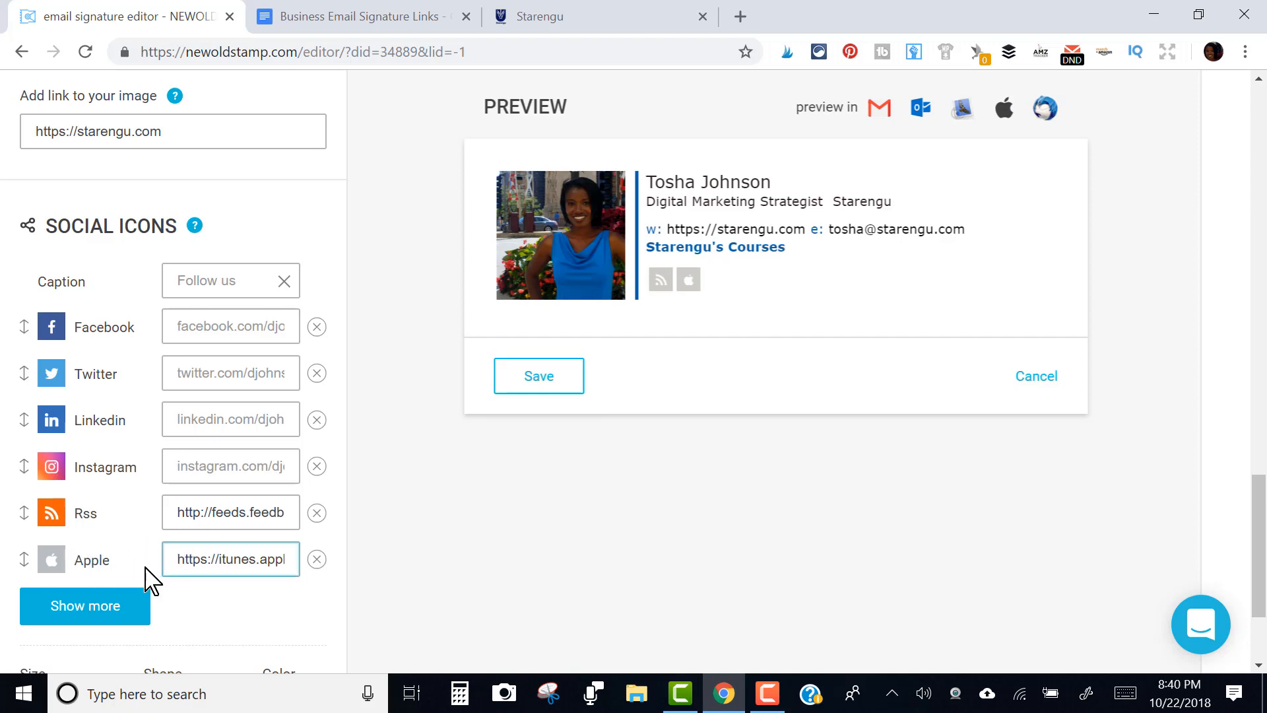
Copy the Starengu Spotify show link from the signature links document
left_click(98, 614)
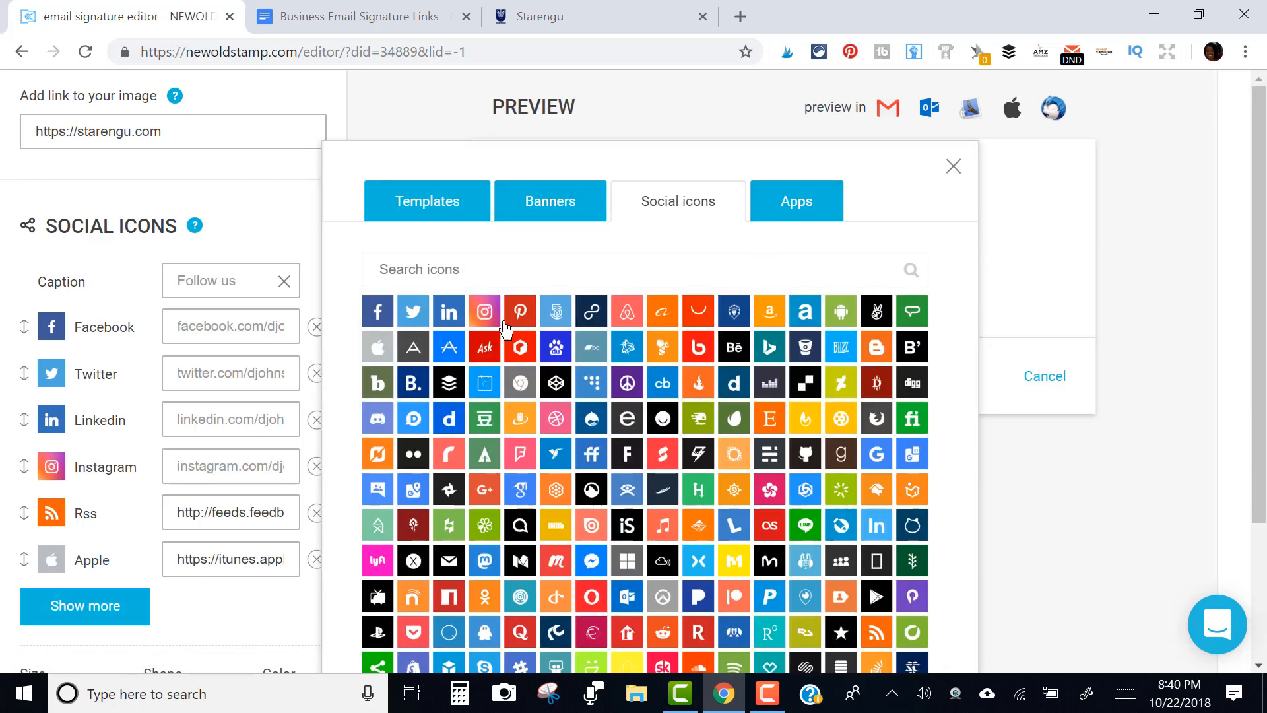
left_click(343, 16)
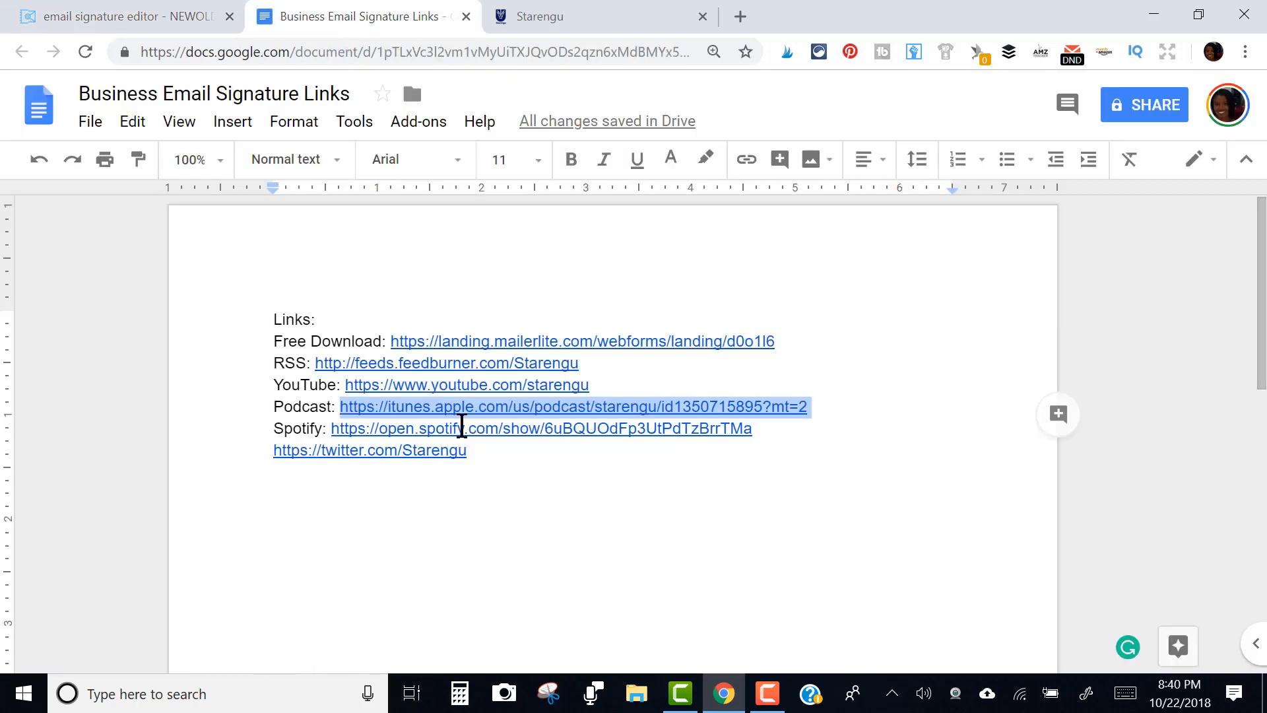
left_click_drag(785, 436, 324, 431)
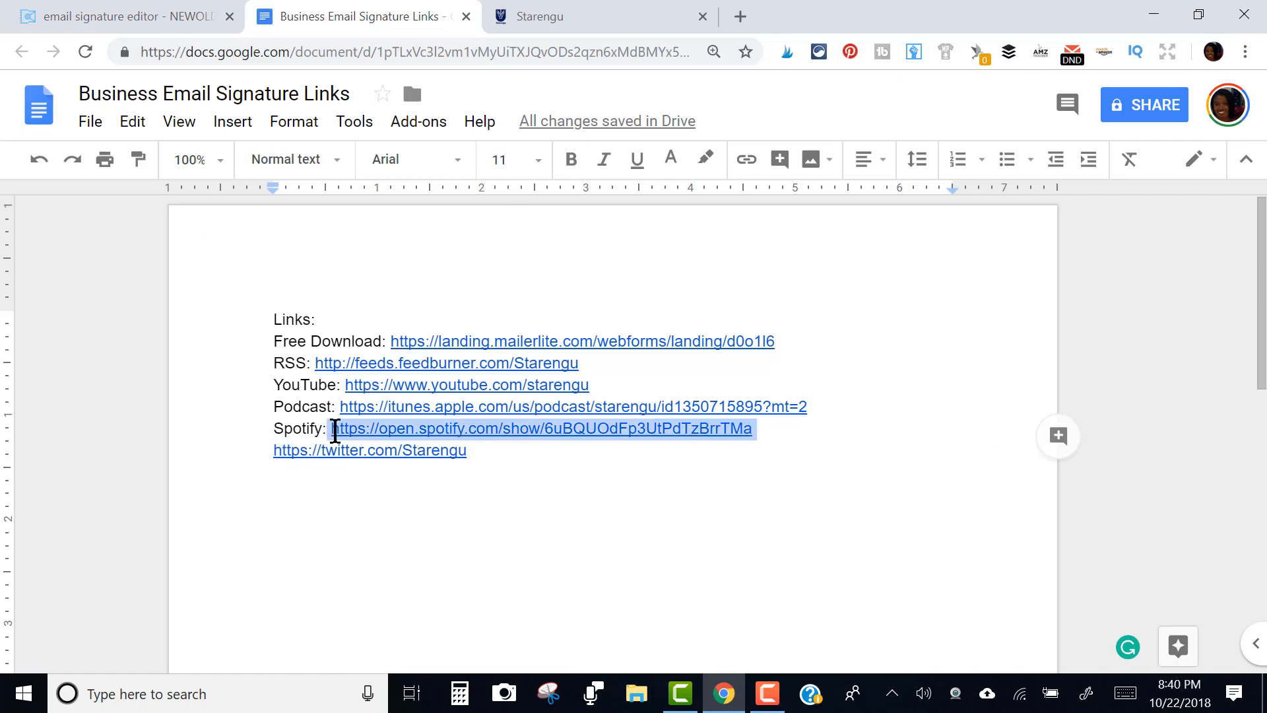
left_click(119, 16)
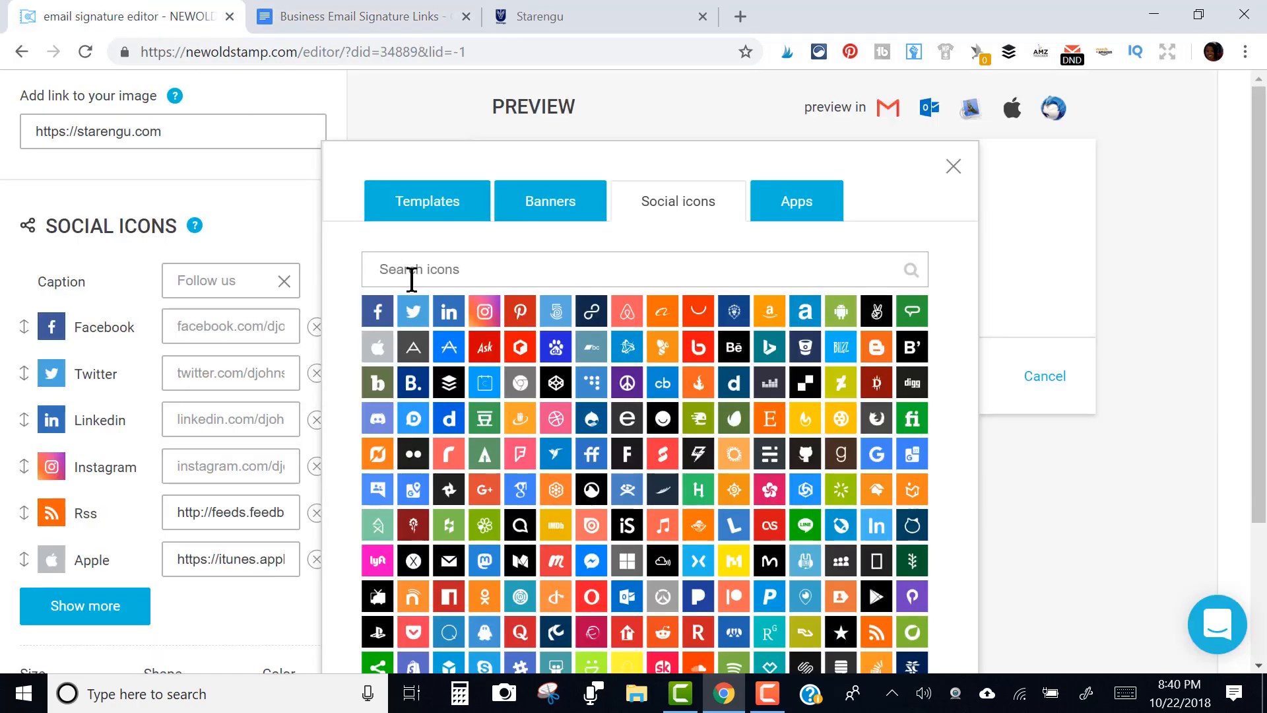
Add the Spotify icon and paste the open.spotify.com show link into its row
left_click(435, 277)
type("spot")
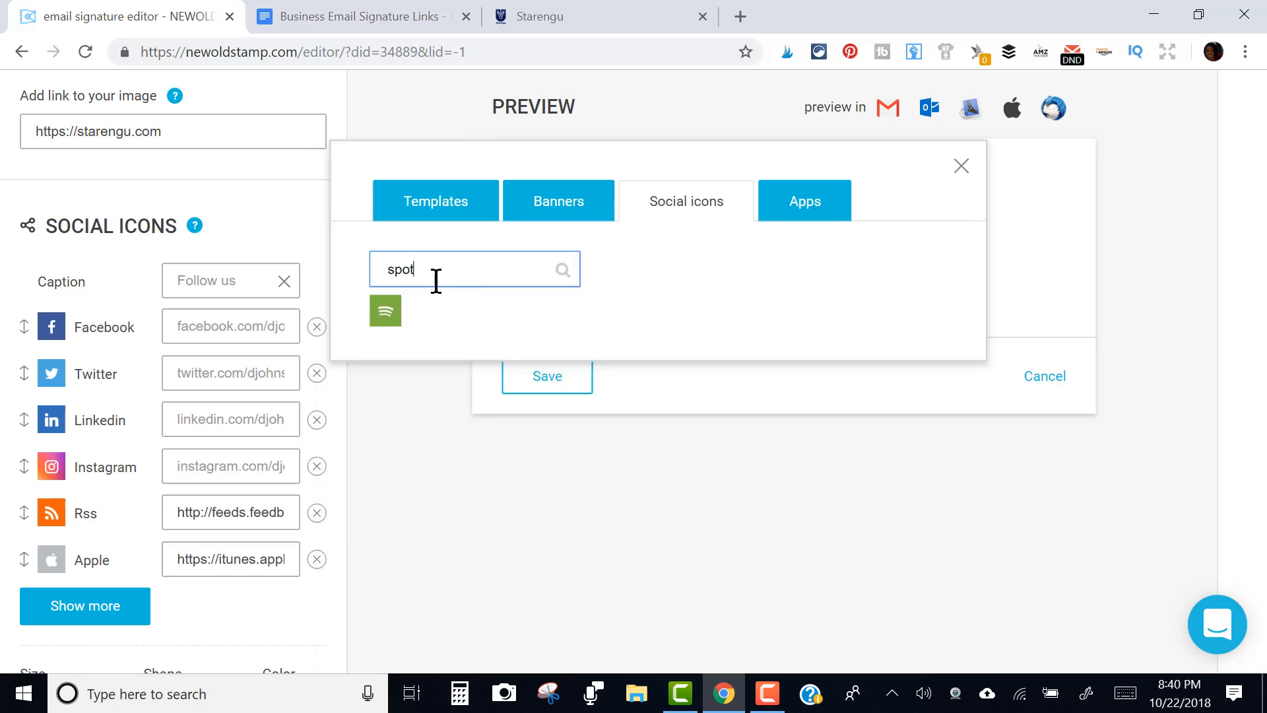
type("fi")
key("BackSpace")
left_click(391, 316)
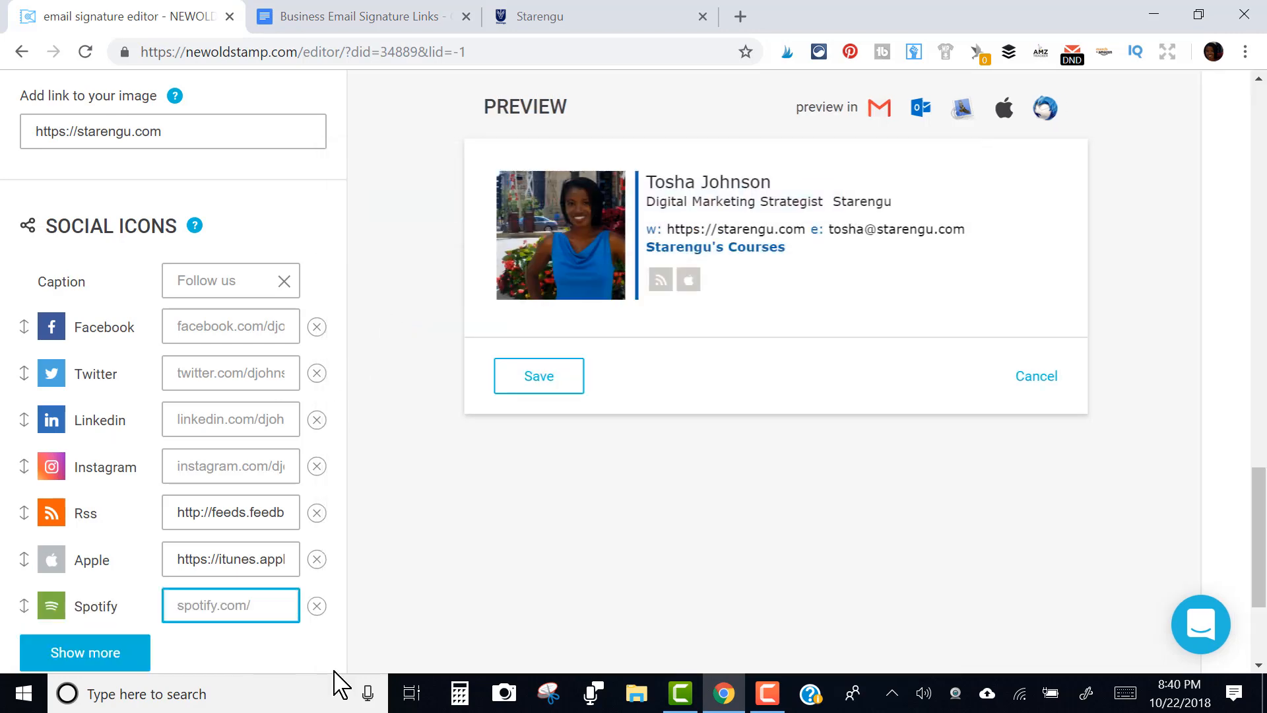
key("ctrl+v")
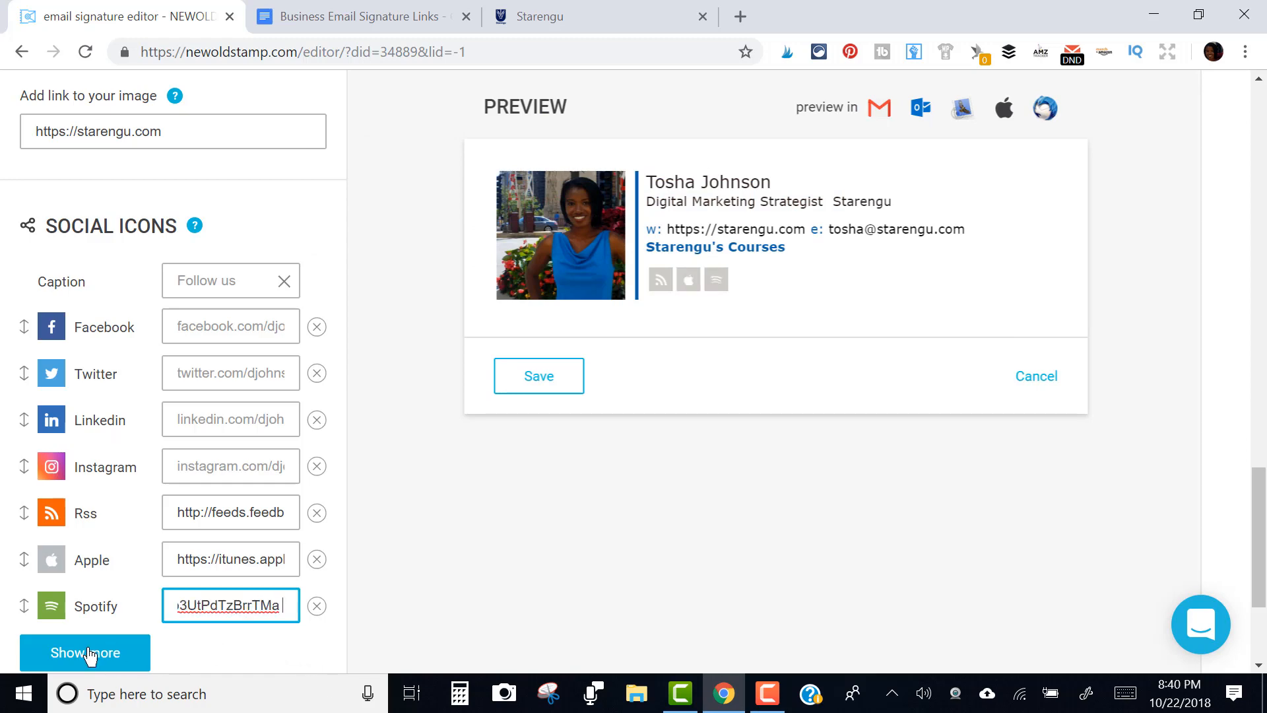
left_click(82, 653)
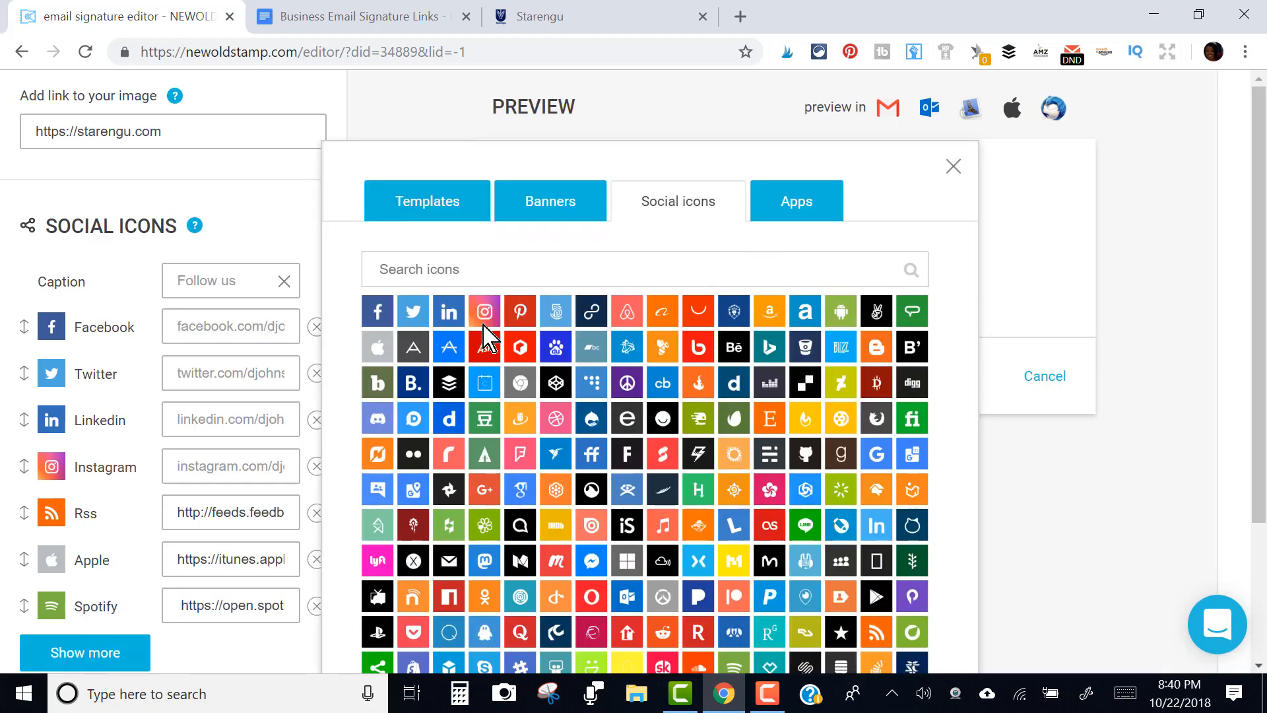
Paste the Starengu twitter.com link into the Twitter row, then delete the Facebook and Instagram rows
left_click(391, 16)
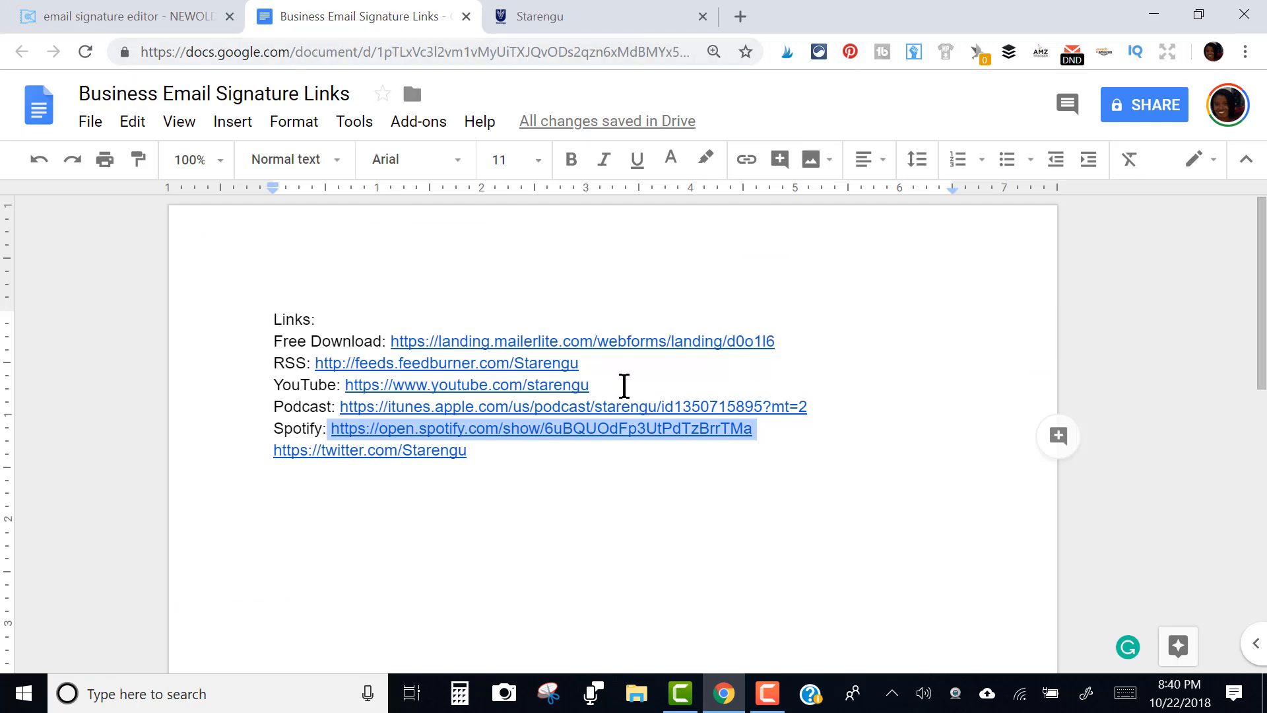
left_click_drag(489, 454, 276, 452)
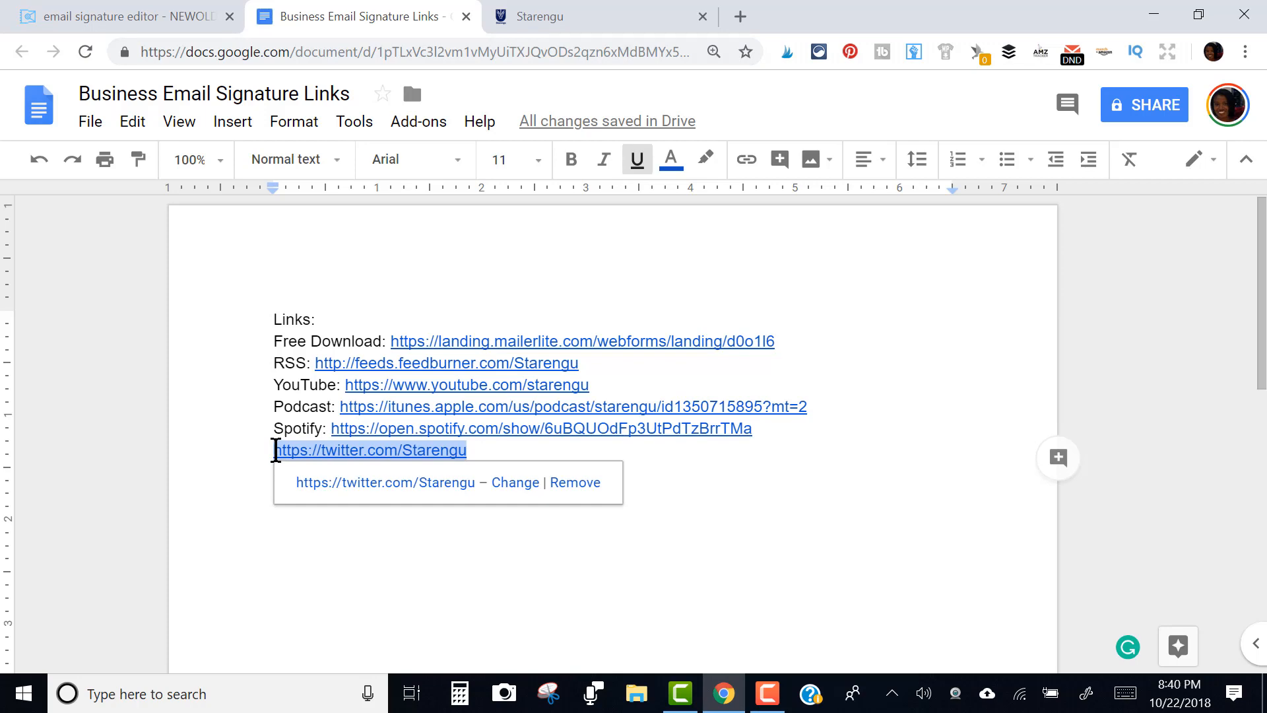
left_click(108, 15)
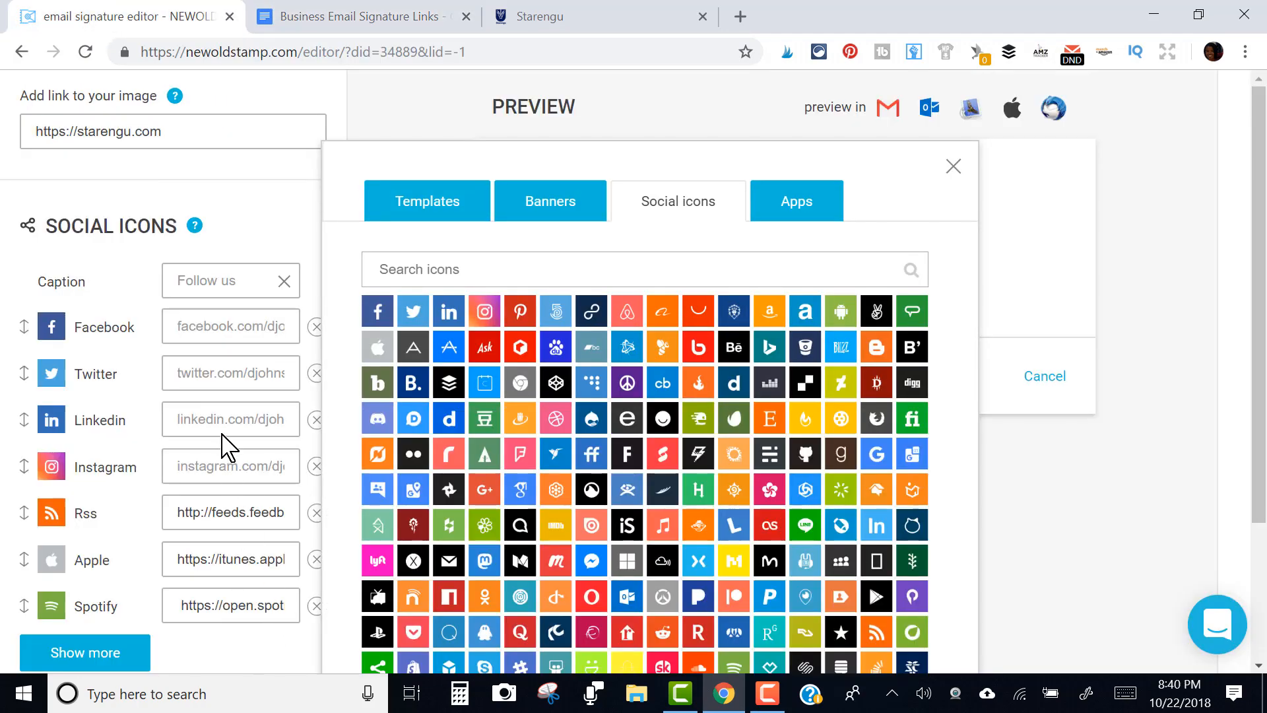
left_click(228, 374)
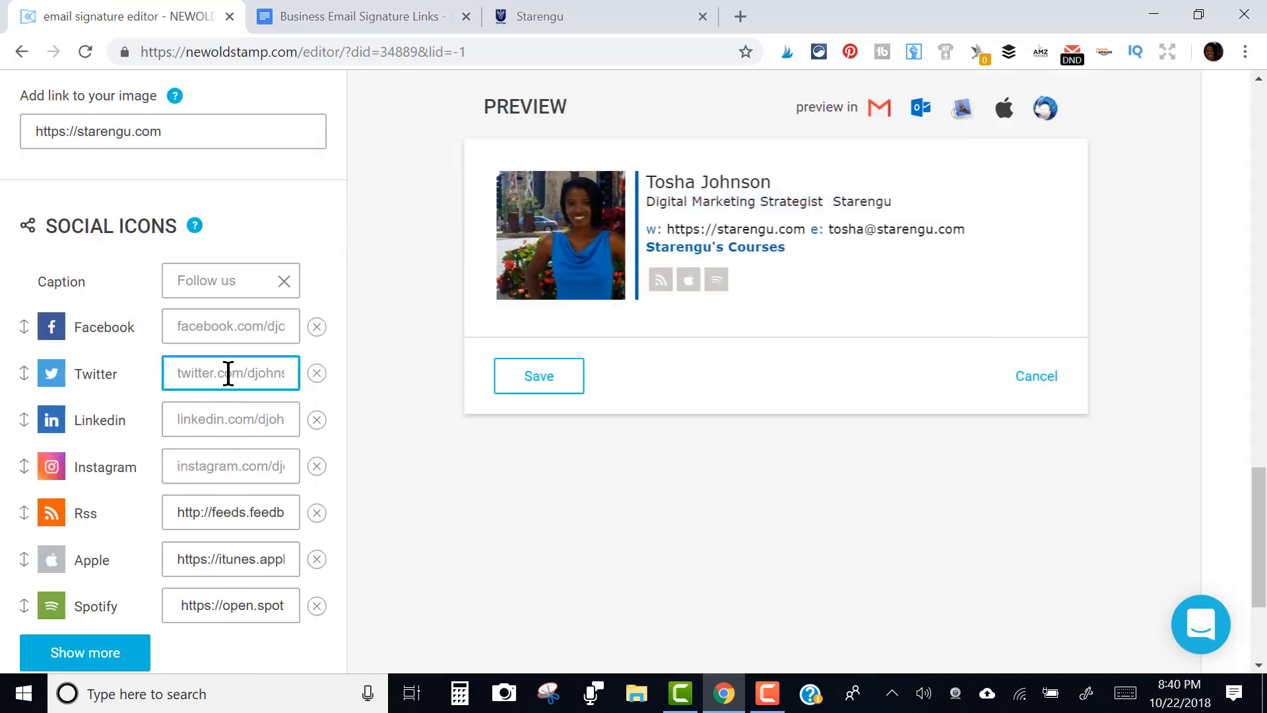
key("ctrl+v")
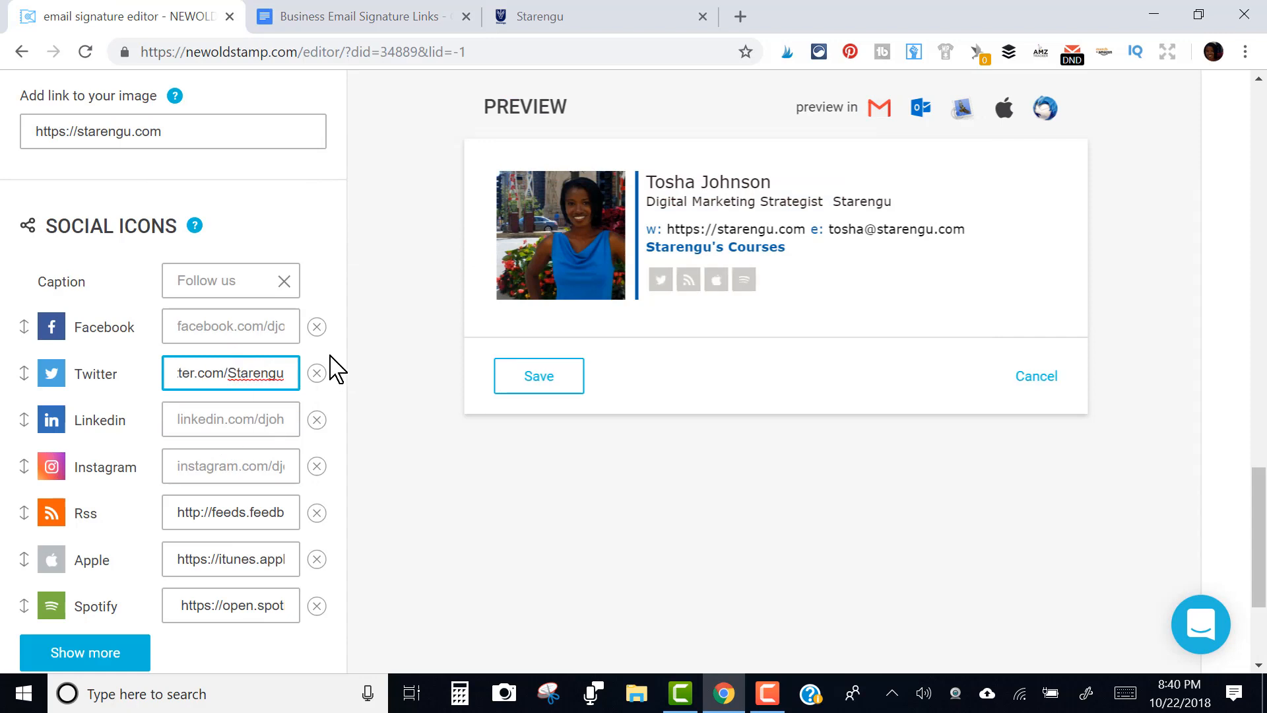
left_click(317, 328)
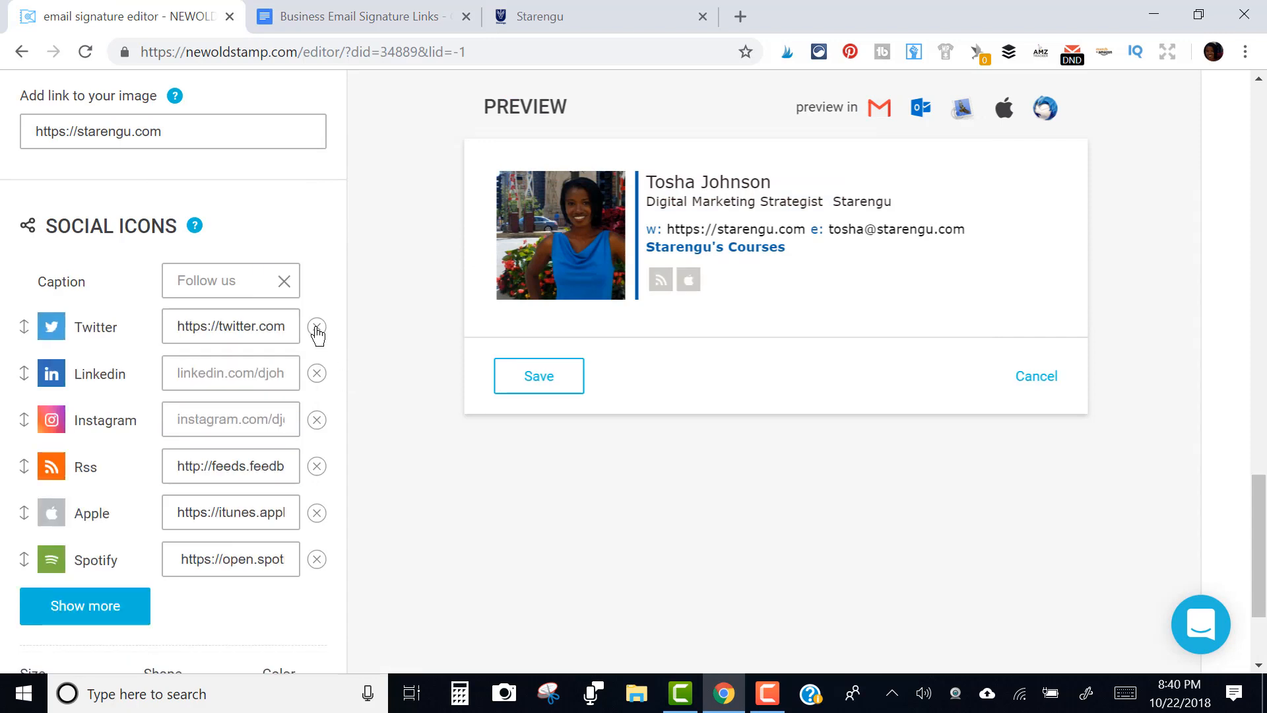
left_click(317, 421)
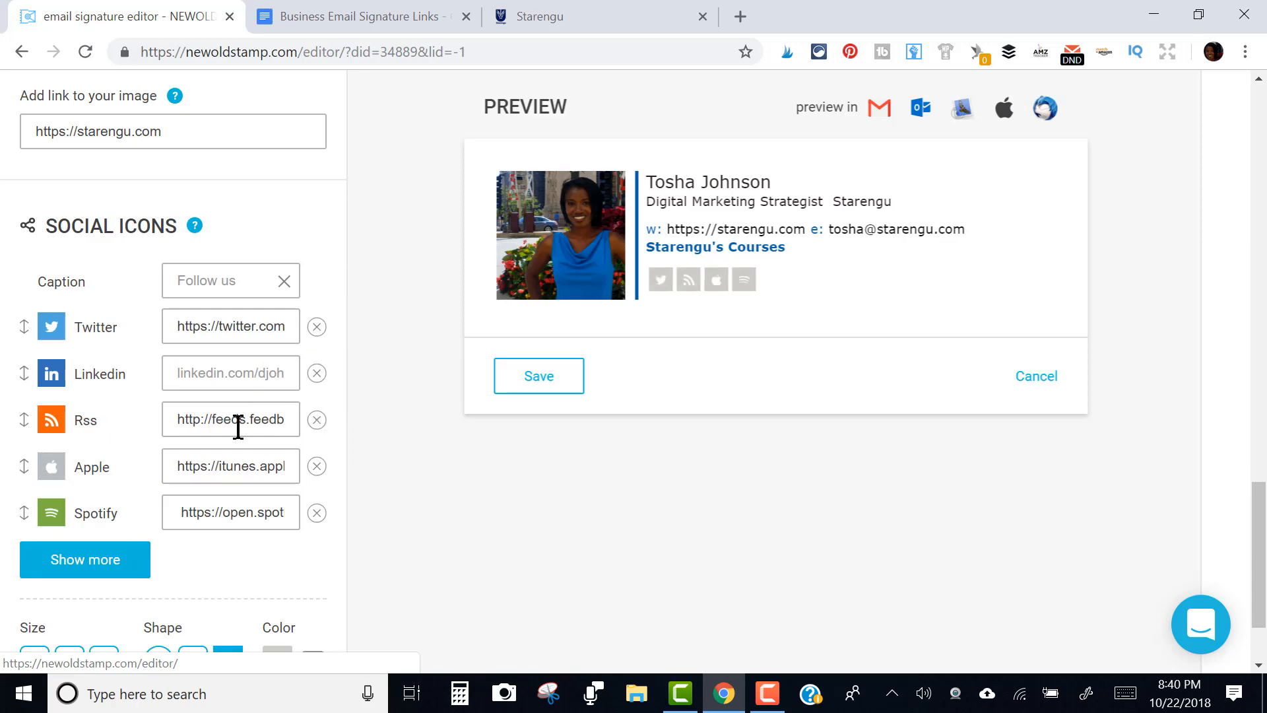
Add the YouTube icon to the signature's social icons
left_click(88, 564)
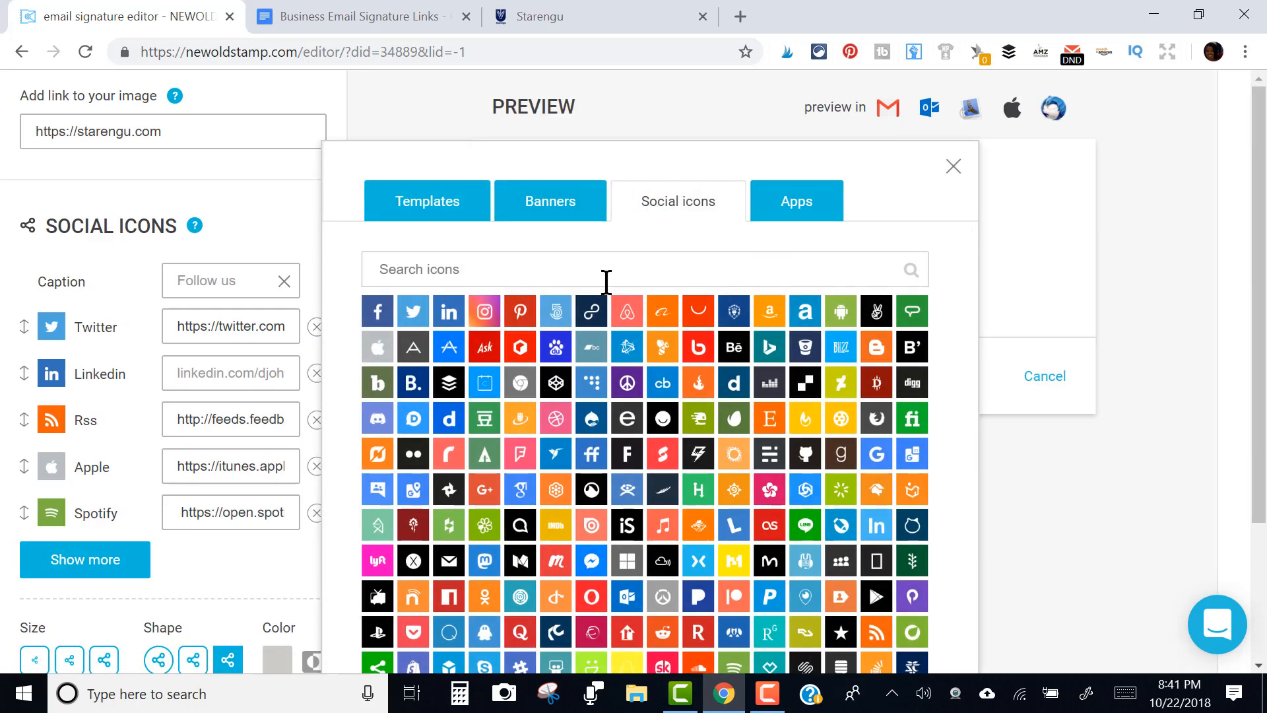
left_click(548, 274)
type("youtube")
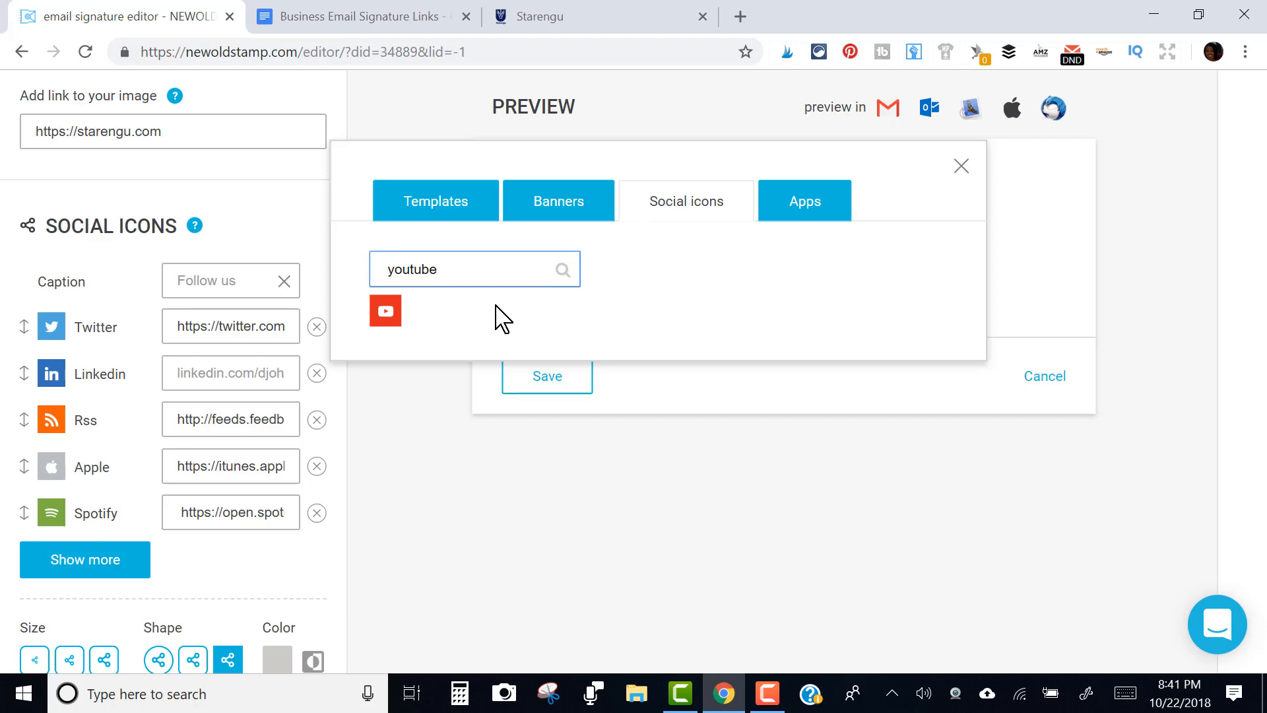
left_click(396, 316)
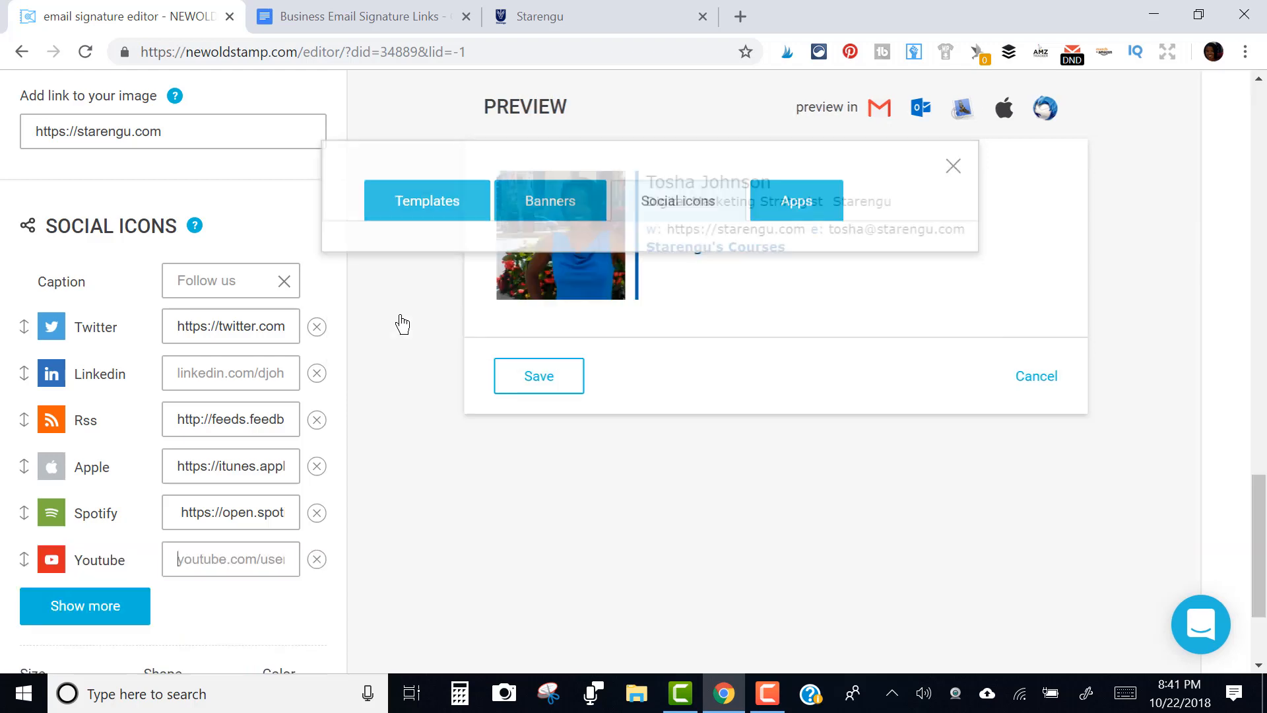
Link the YouTube icon to the Starengu youtube.com channel URL from the links document
left_click(404, 10)
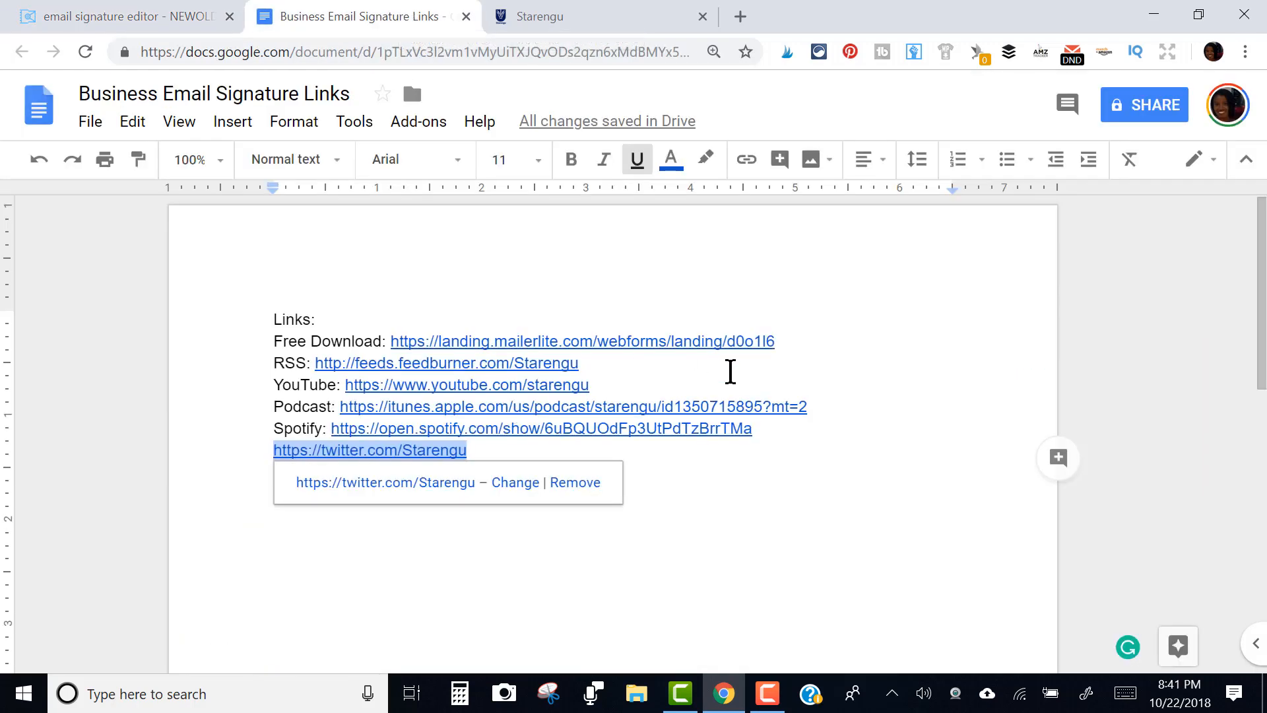
left_click(808, 500)
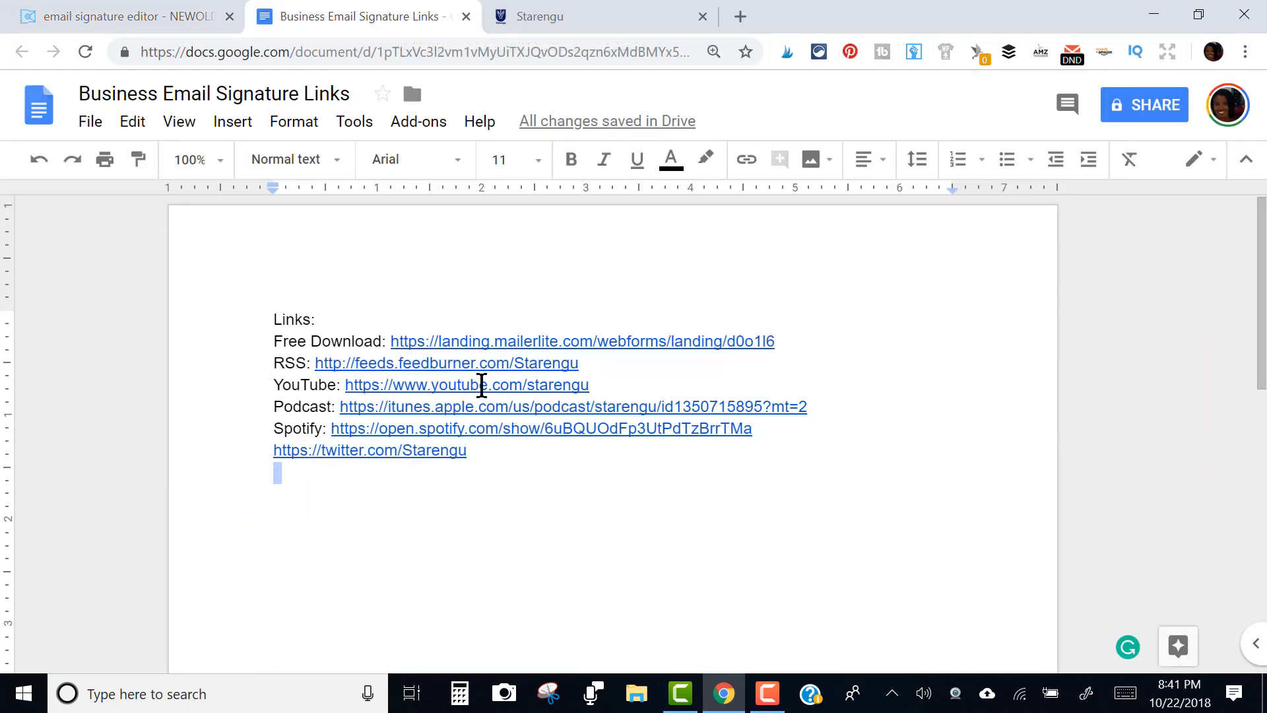
left_click_drag(622, 387, 346, 385)
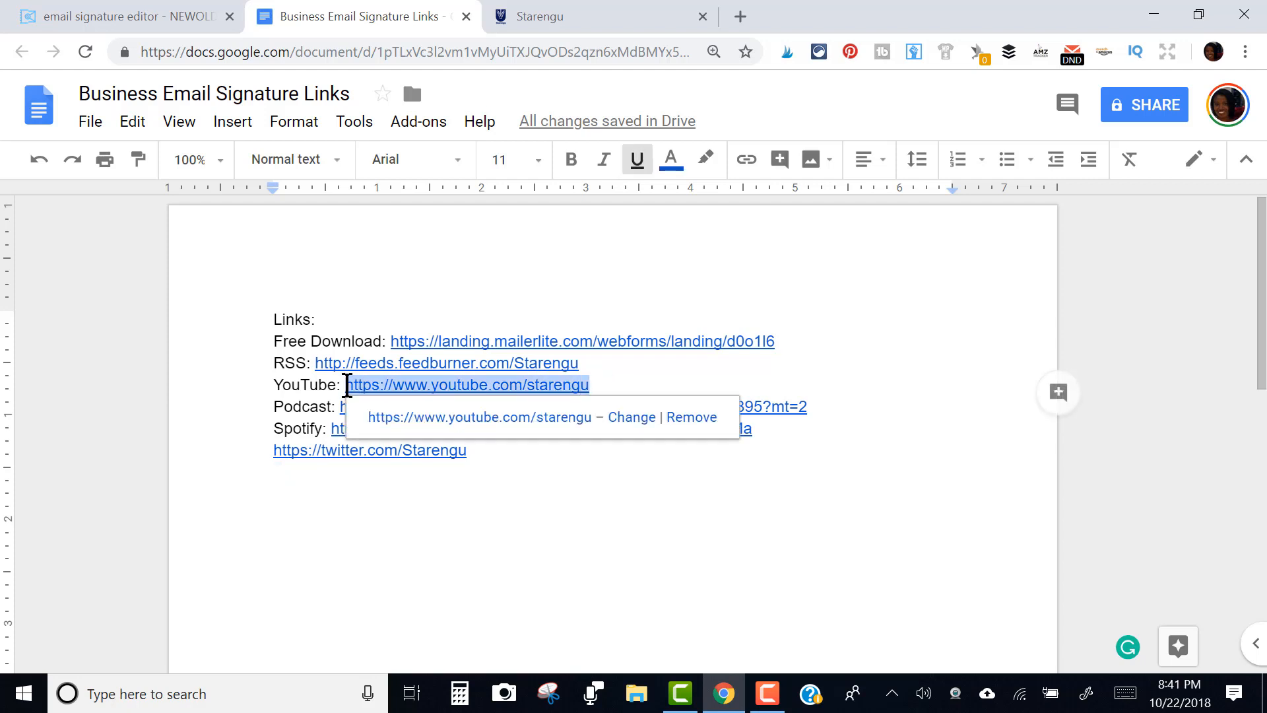
left_click(109, 10)
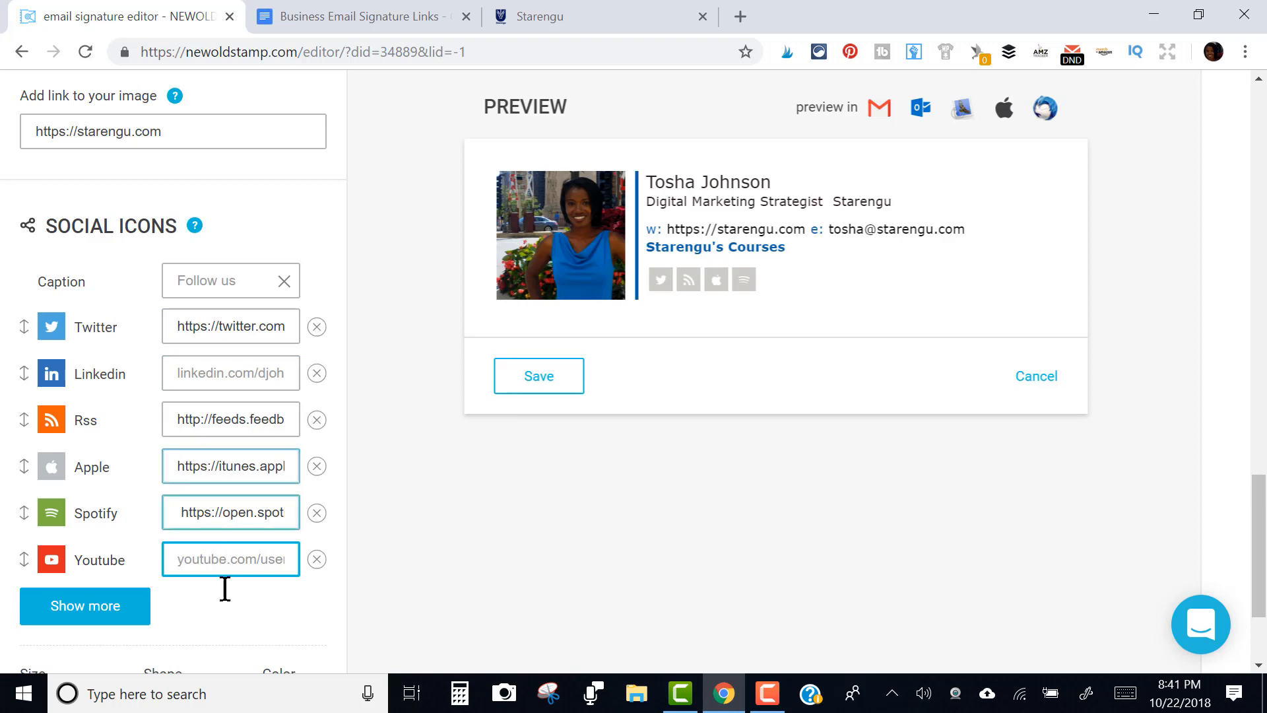
key("ctrl+v")
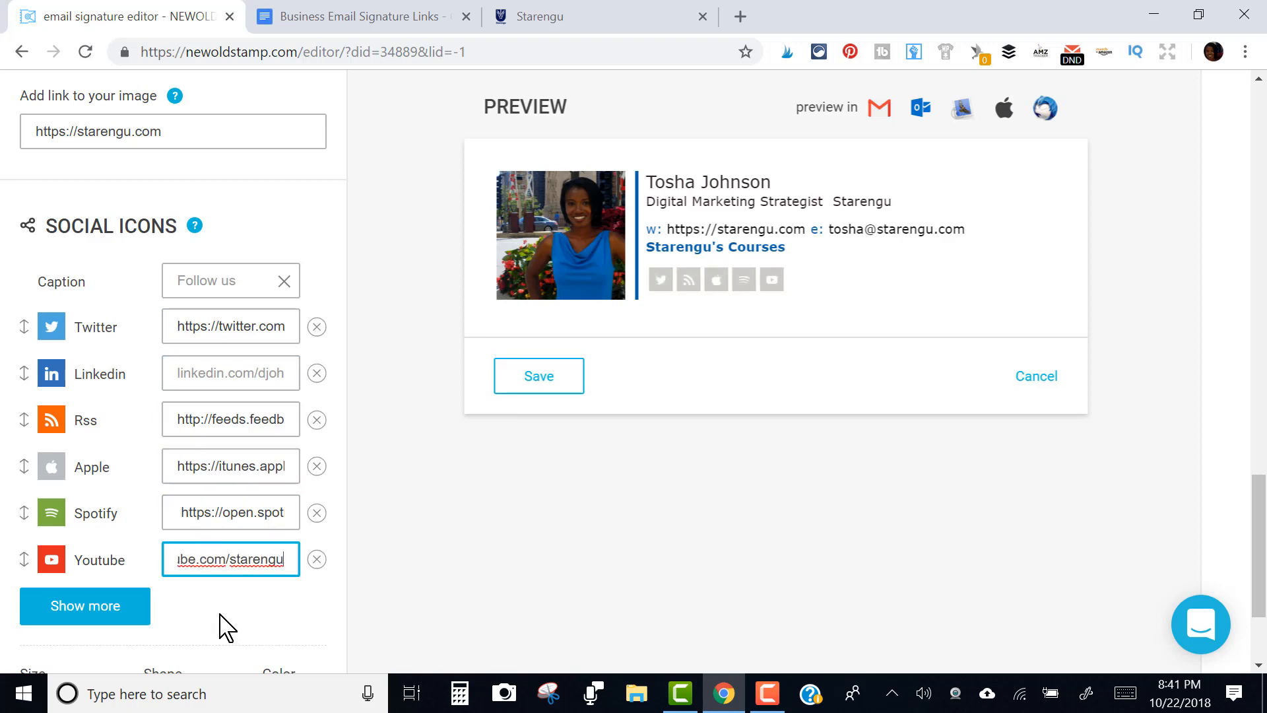
left_click(224, 629)
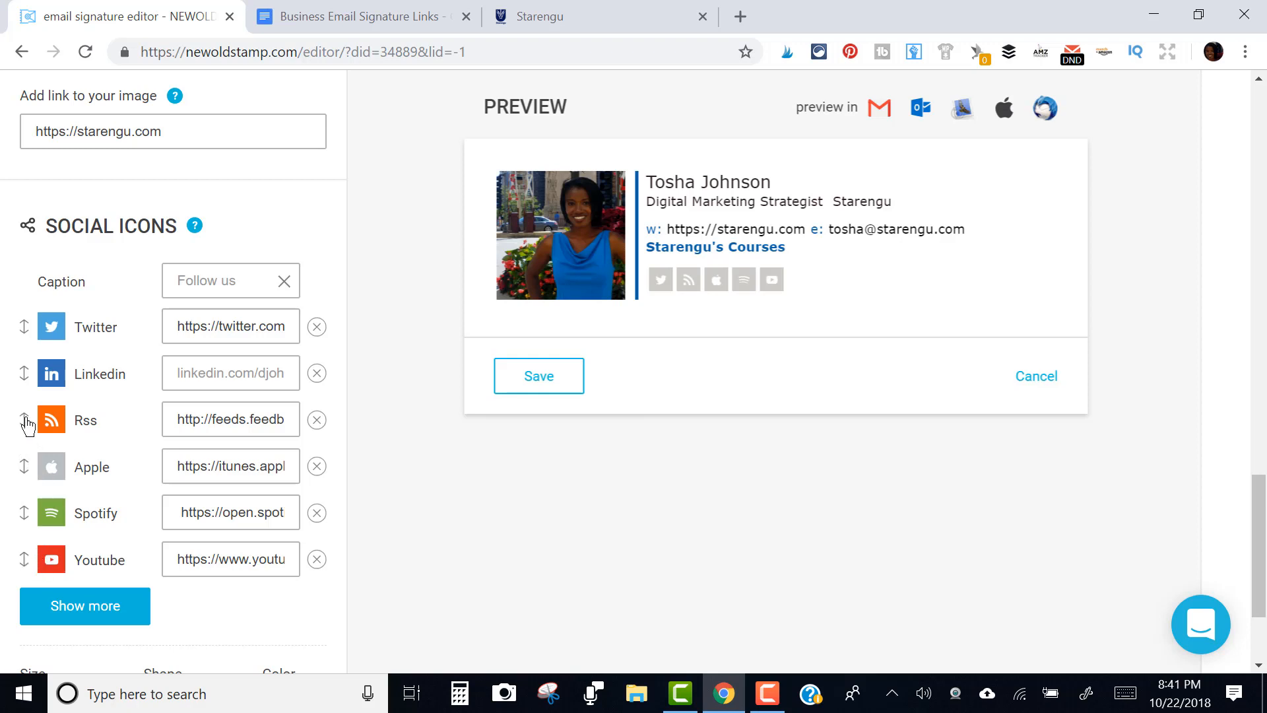
Delete the LinkedIn icon and reorder the icons to RSS, YouTube, Apple, Spotify, Twitter
left_click_drag(23, 420, 28, 324)
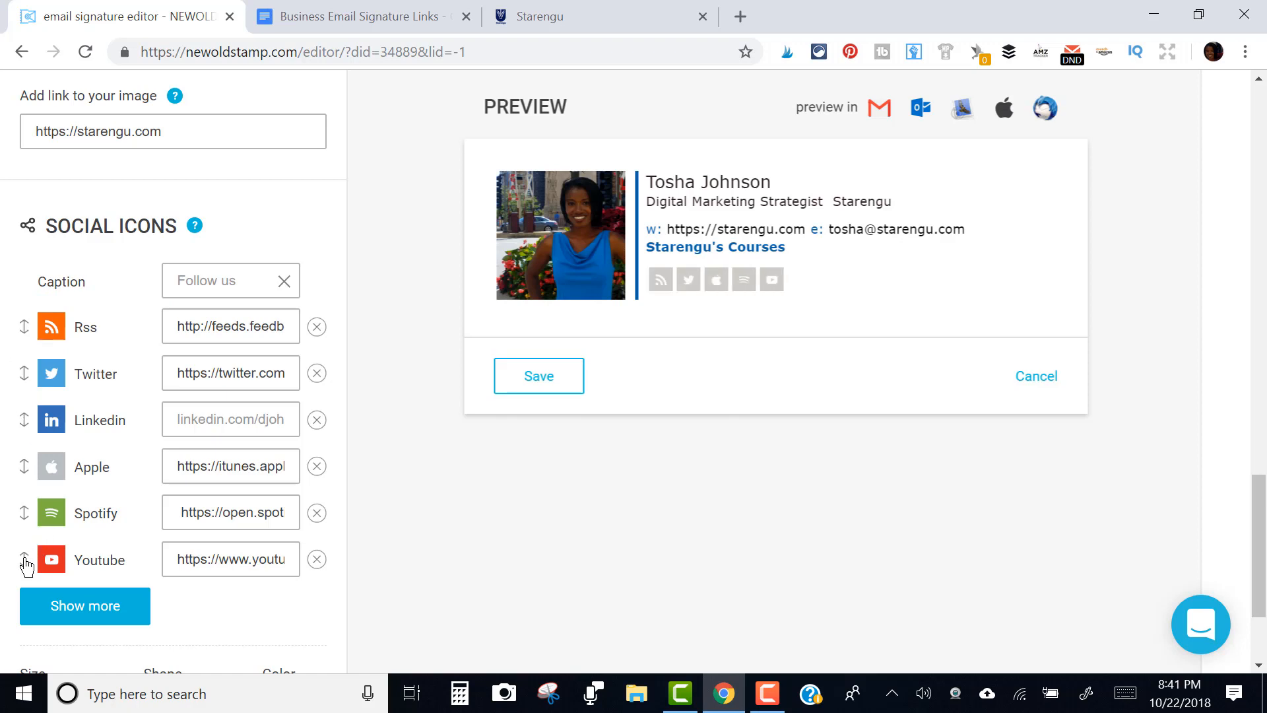
left_click_drag(26, 565, 25, 380)
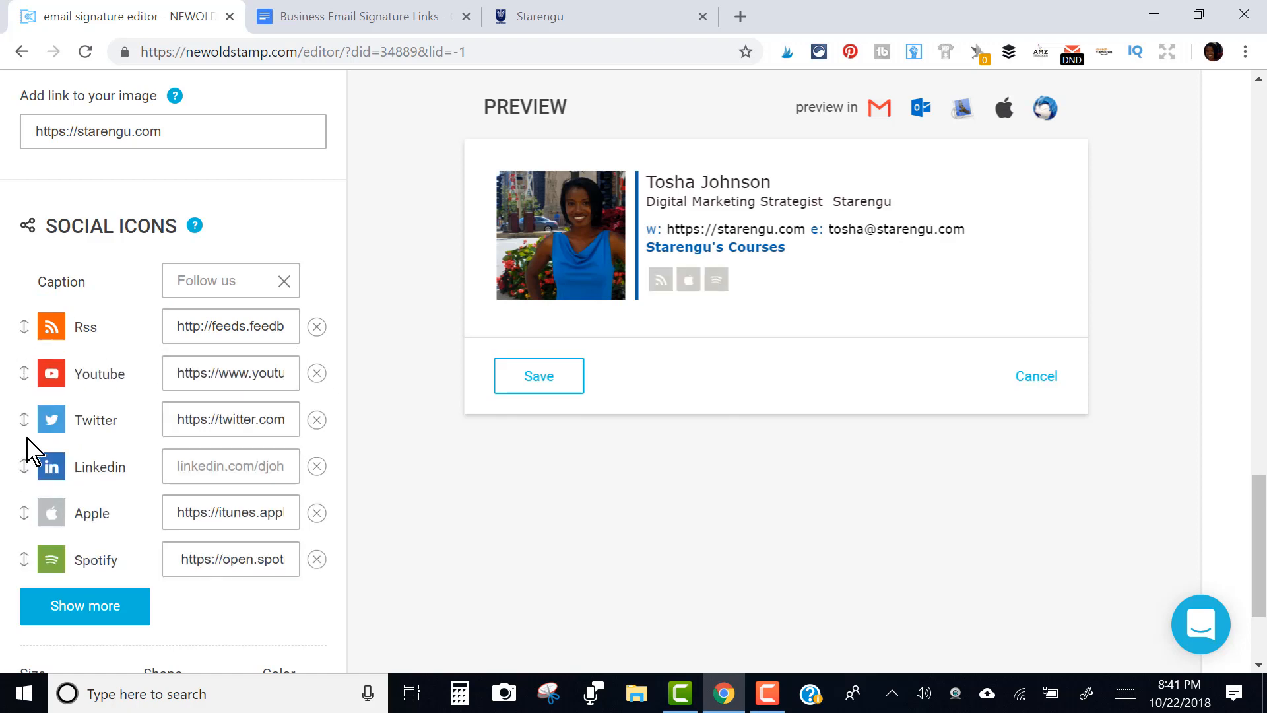
left_click(317, 466)
left_click(257, 414)
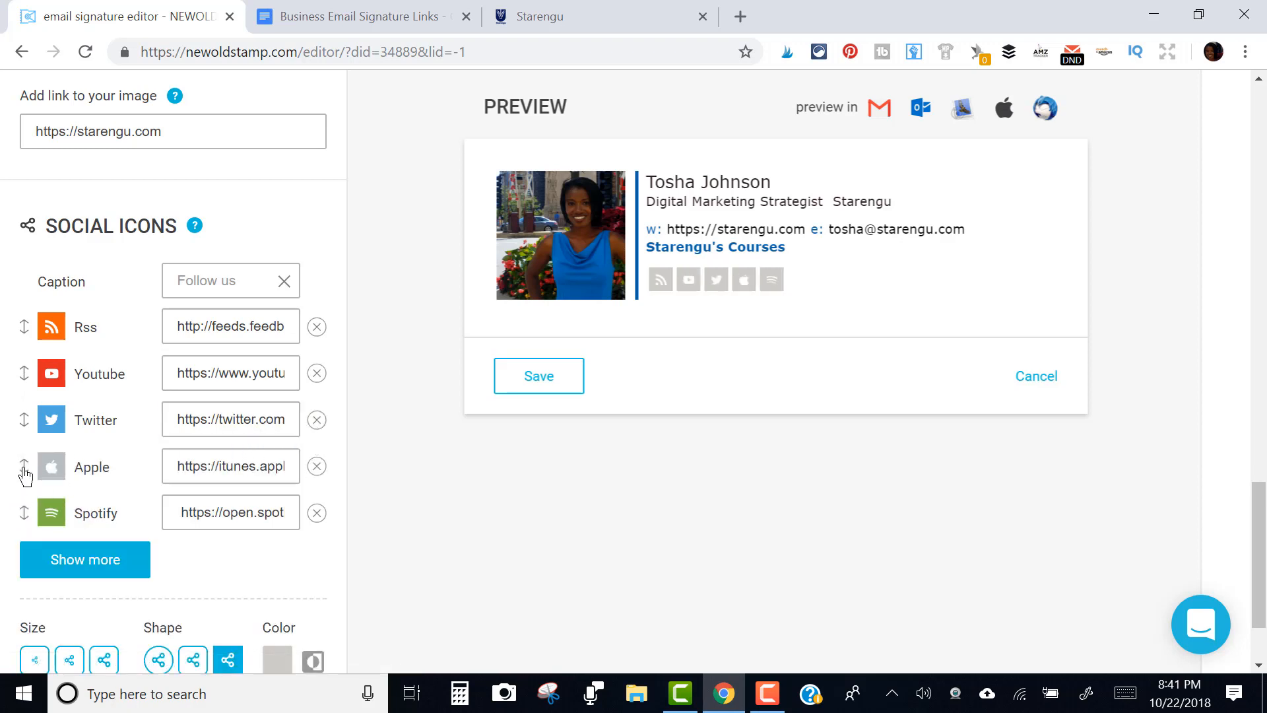
left_click_drag(24, 473, 23, 420)
left_click_drag(26, 512, 37, 464)
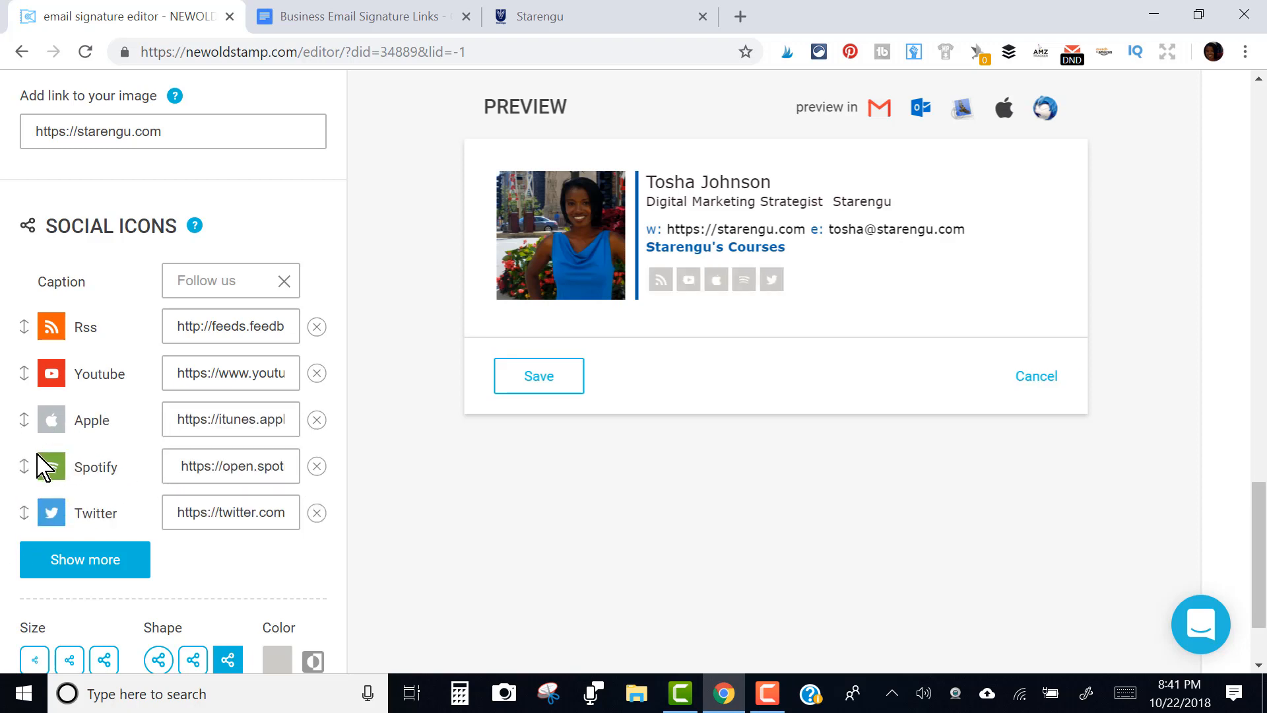
Add a Pinterest icon from the extra social icons gallery by searching 'pinte'
left_click(82, 559)
left_click(600, 267)
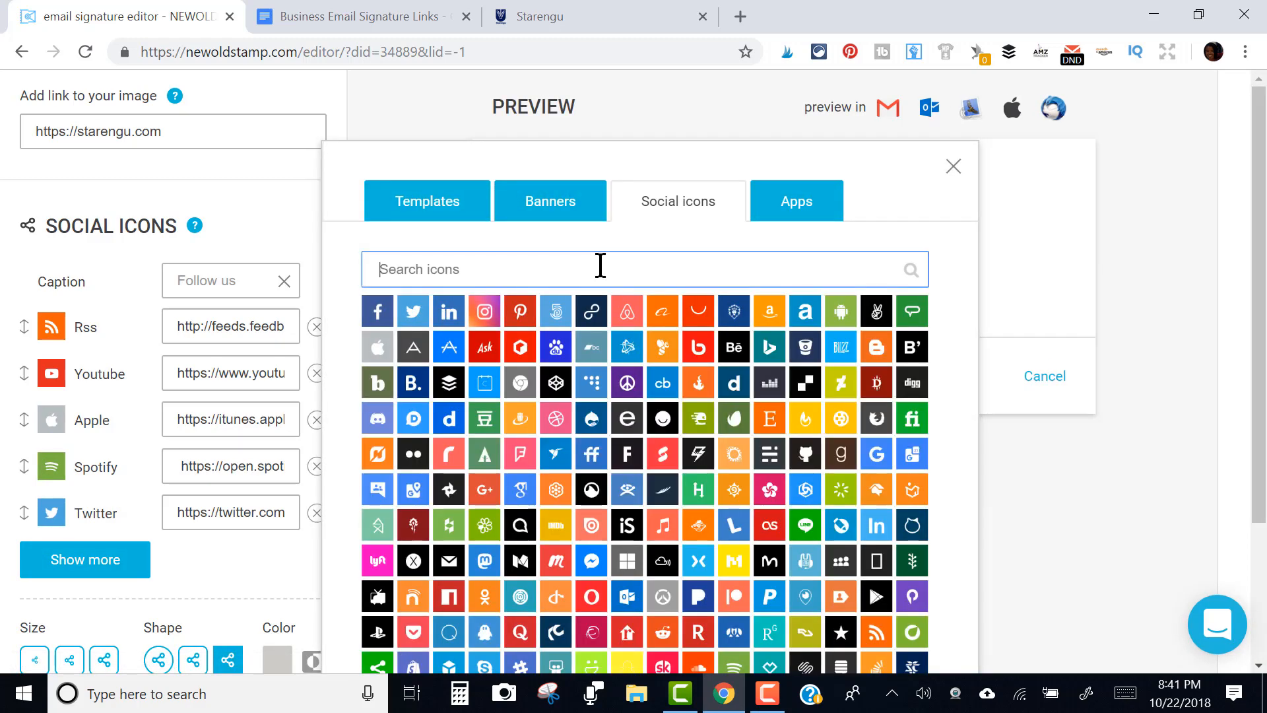
type("pinte")
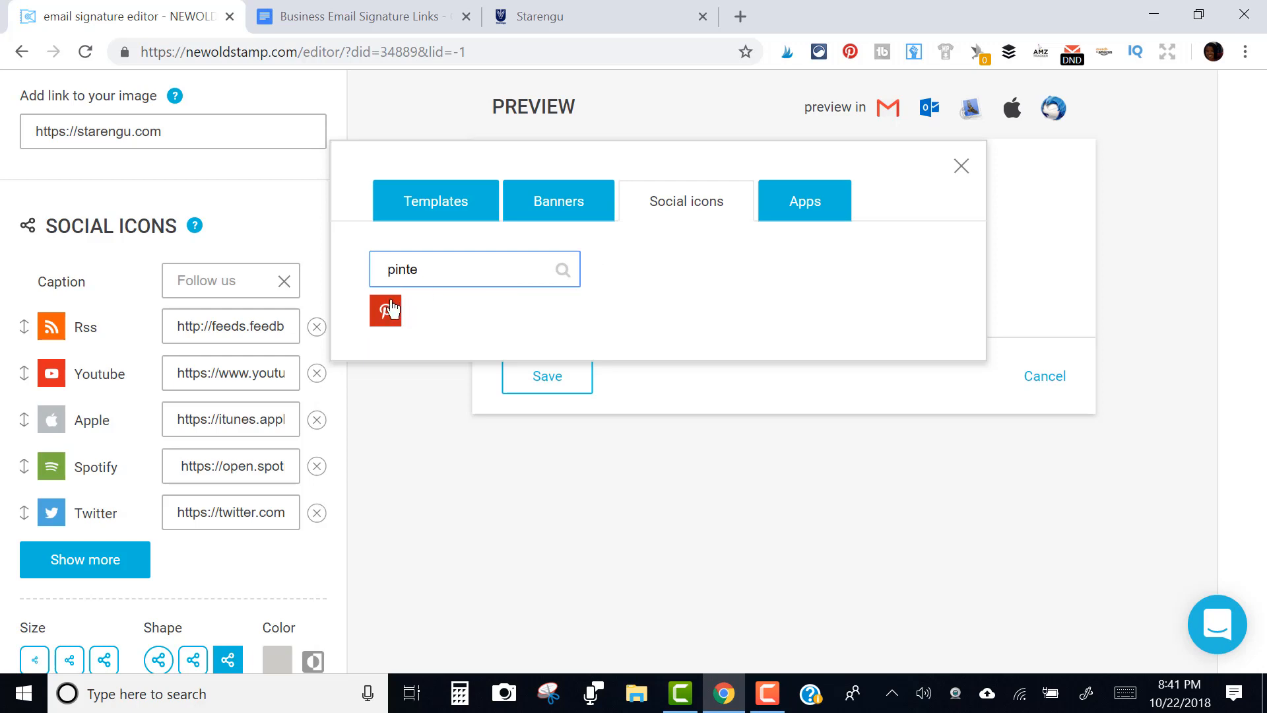
left_click(394, 311)
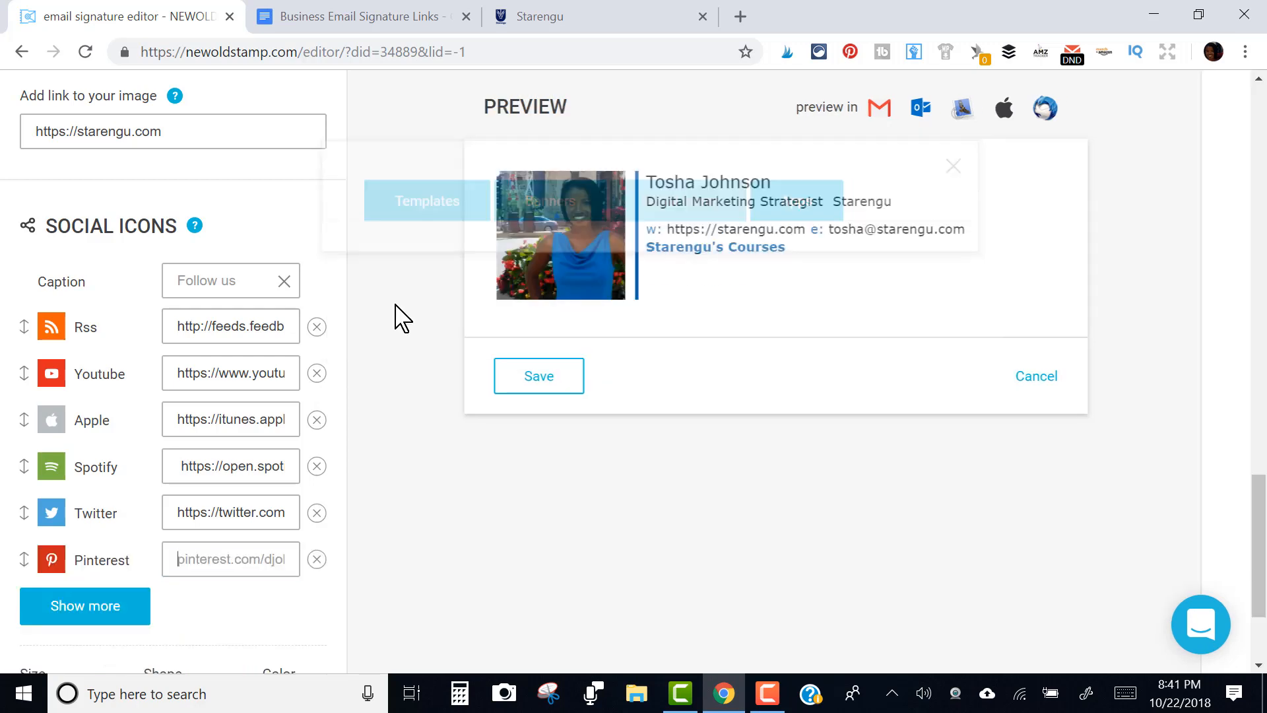
Check the signature links document for the Pinterest link, then come back to the editor
left_click(255, 545)
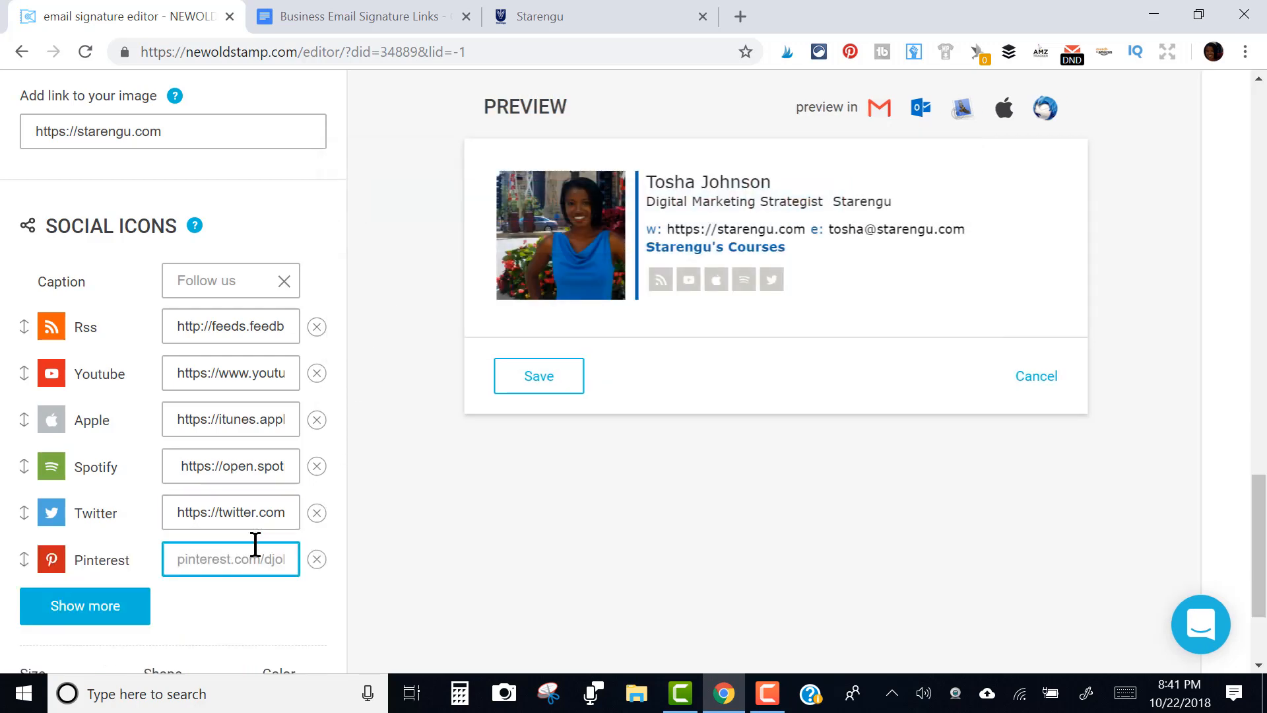
left_click(368, 13)
left_click(469, 551)
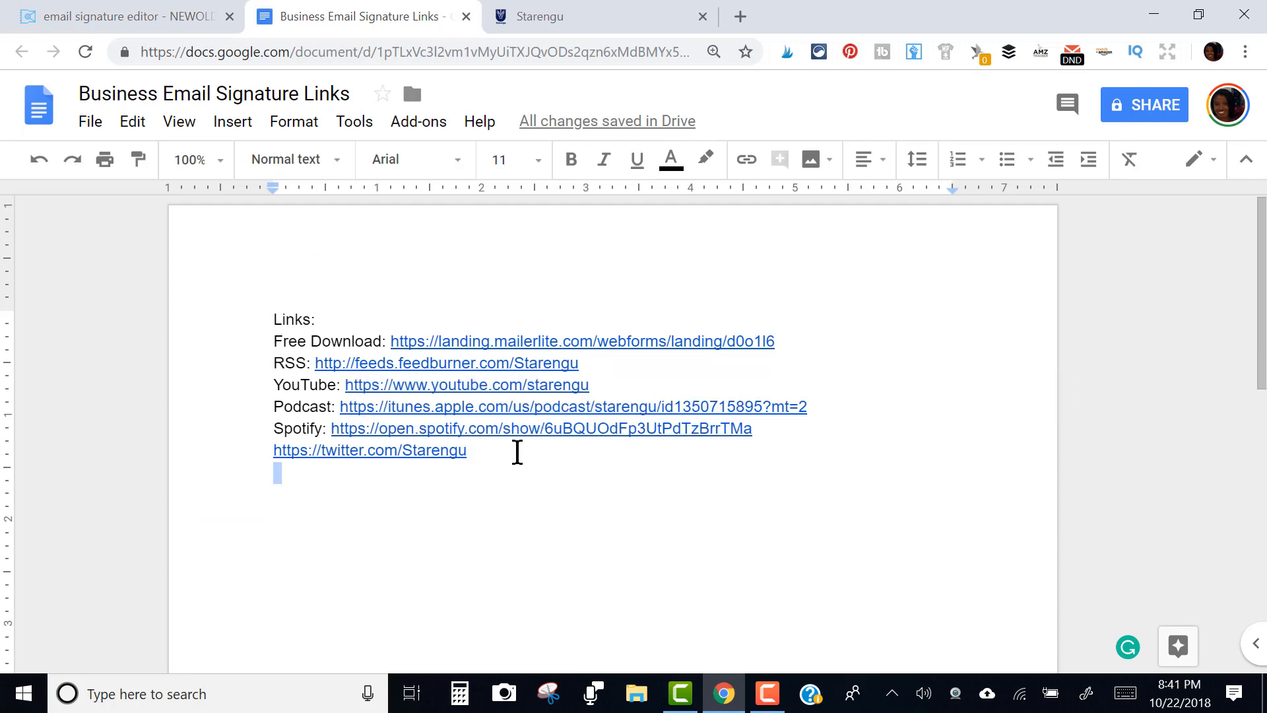
left_click(150, 14)
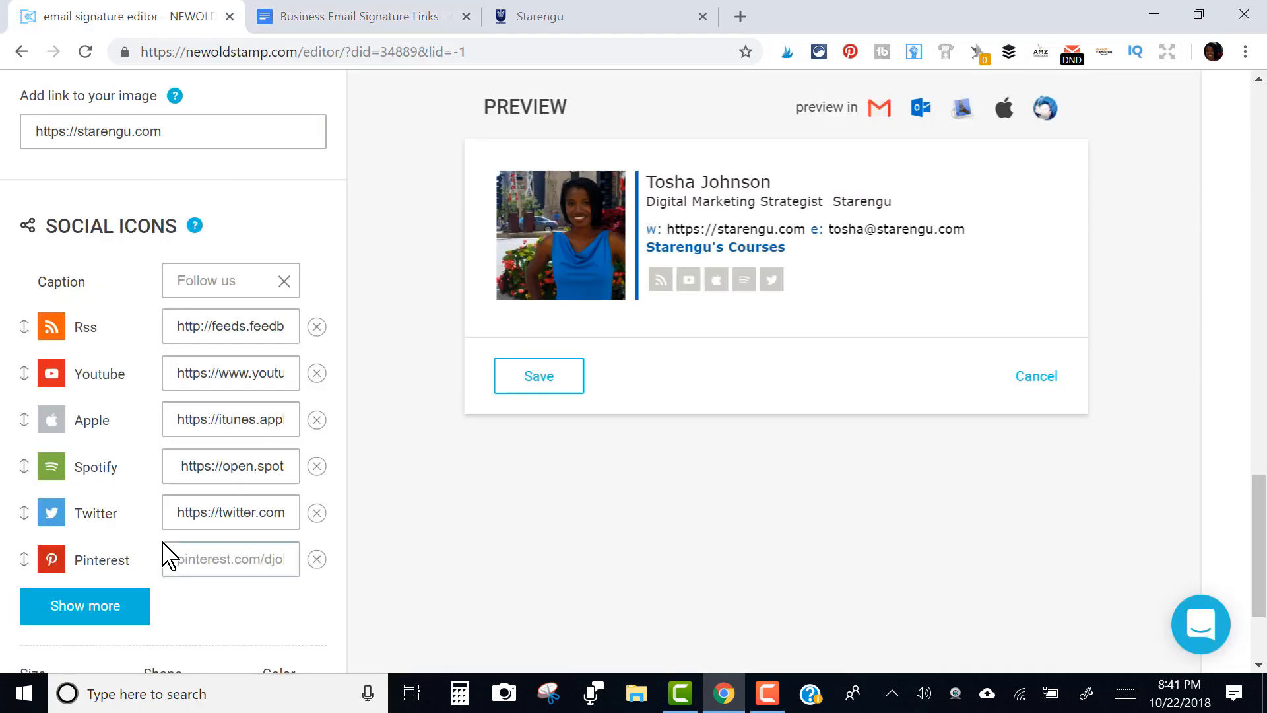
Enter the Starengu Pinterest page address ending in com/starengu into the Pinterest field
left_click(217, 559)
type("pintere")
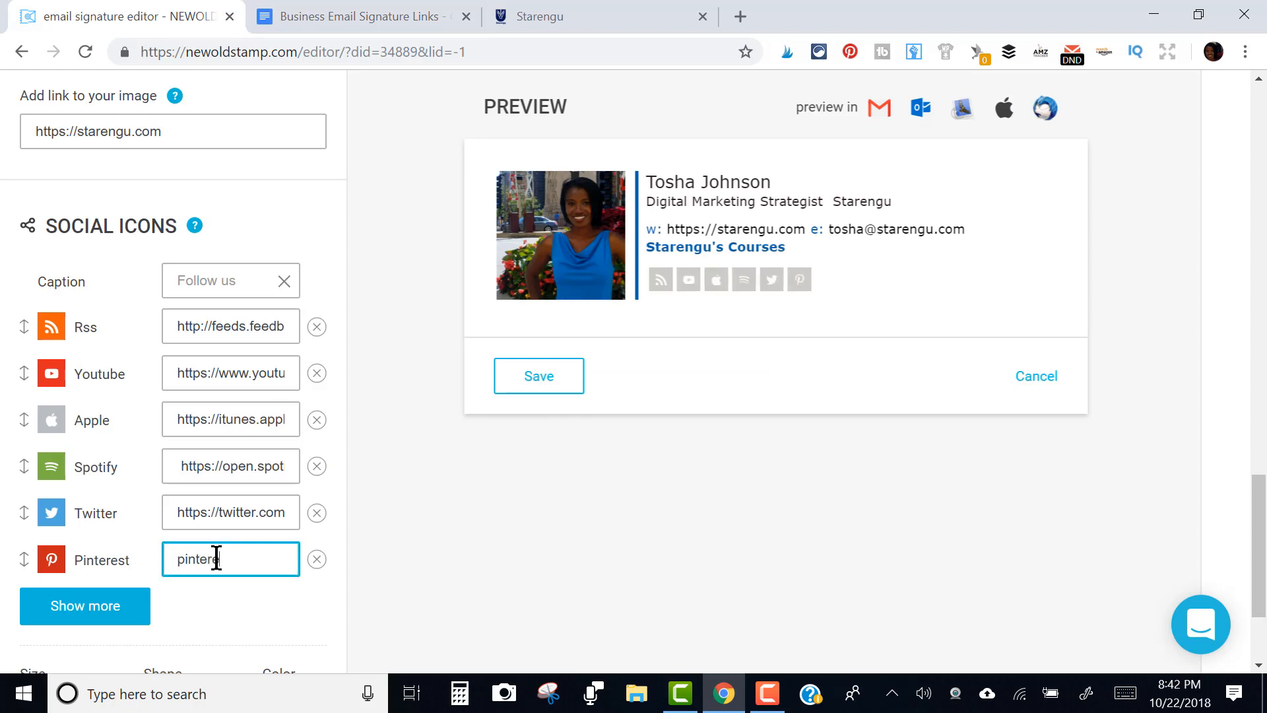
key("BackSpace")
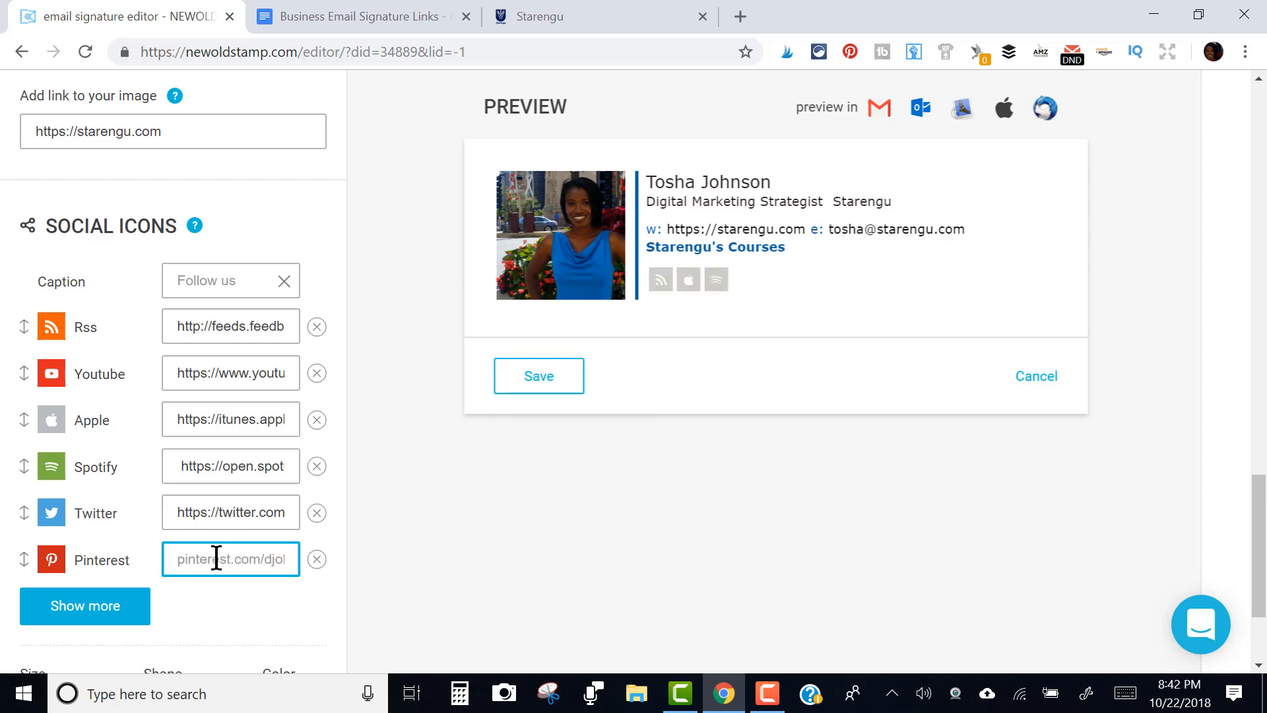
type("https://pintere")
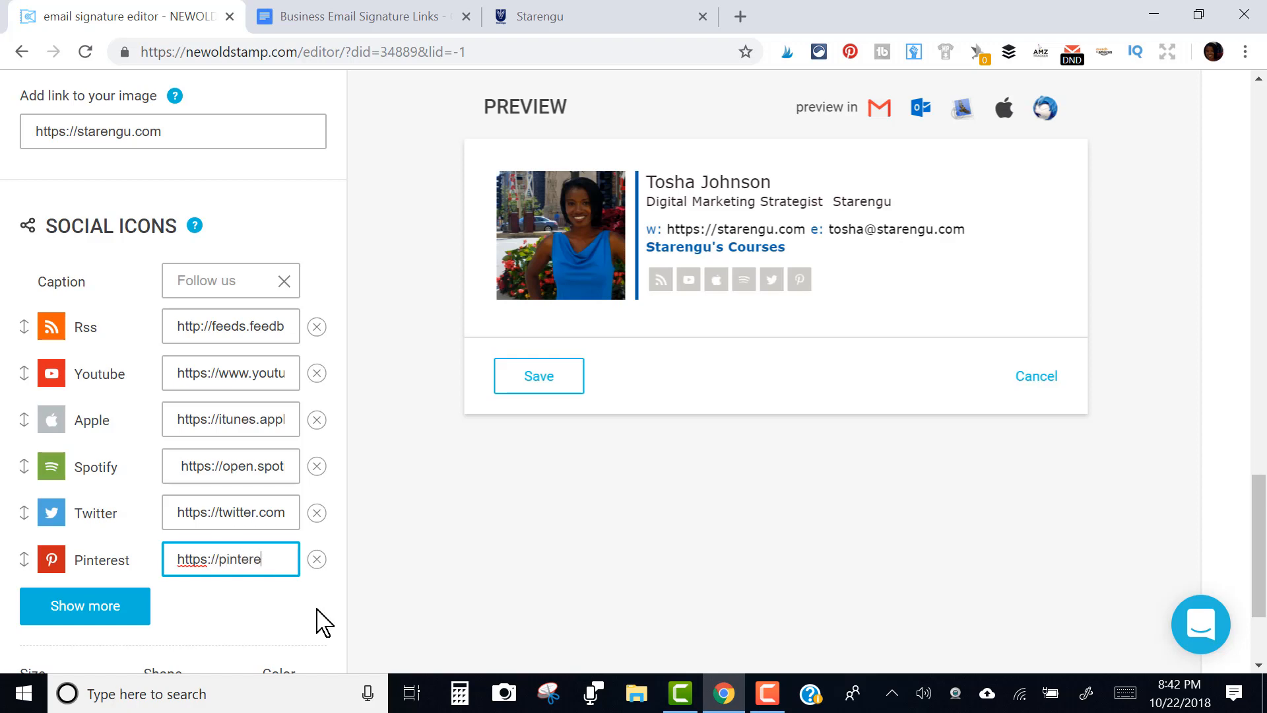
type("com/s")
type("tarengu")
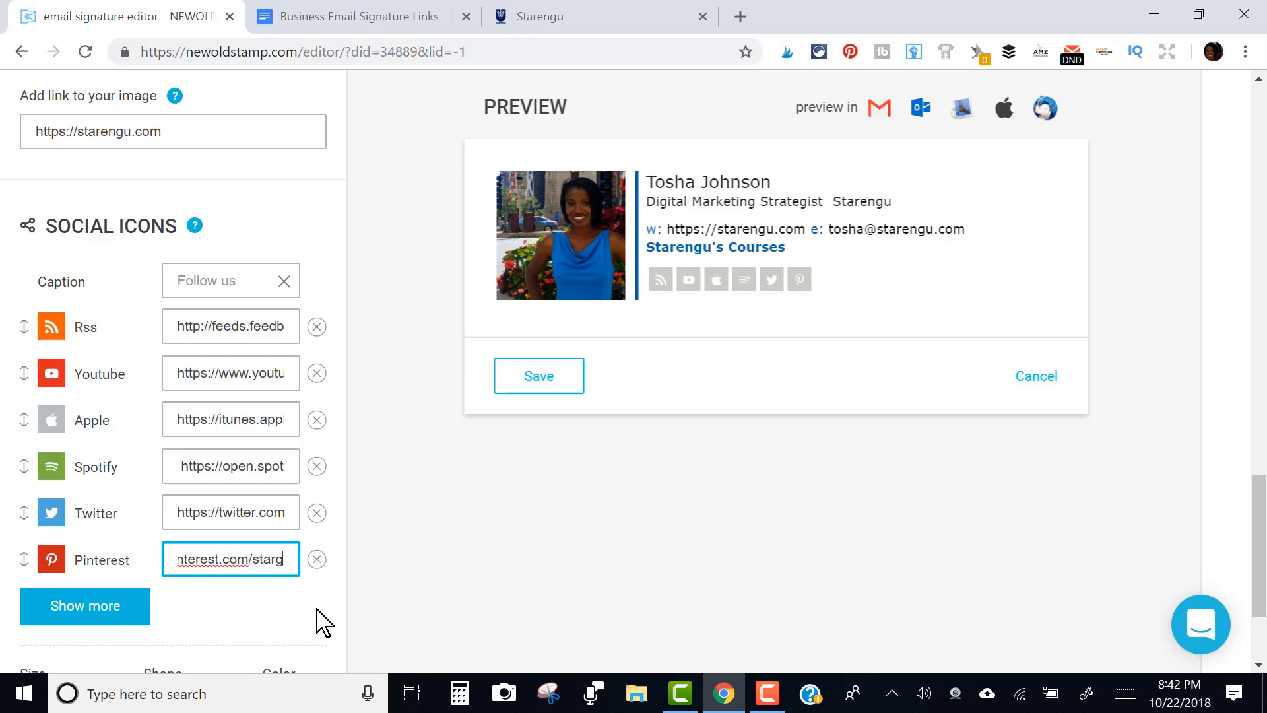
left_click(98, 605)
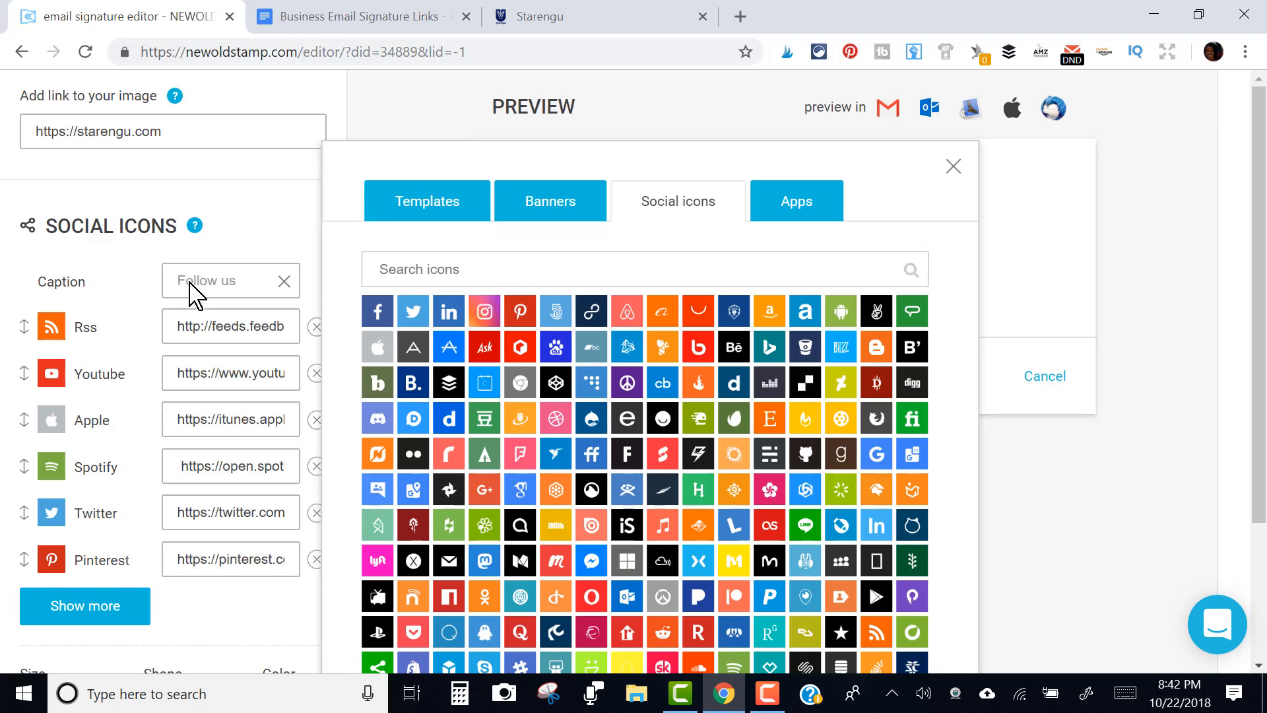
Type 'Let' in the social icons caption and try small, medium and large icon sizes
left_click(217, 281)
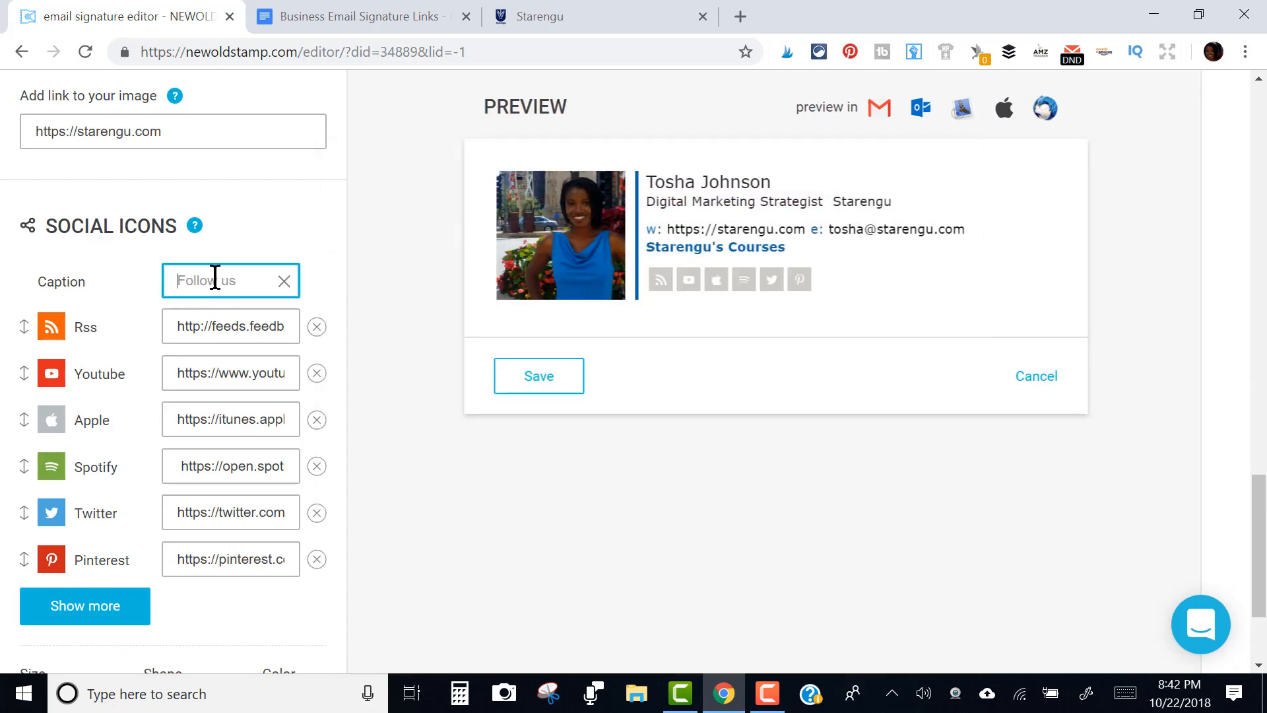
type("Let's connect!")
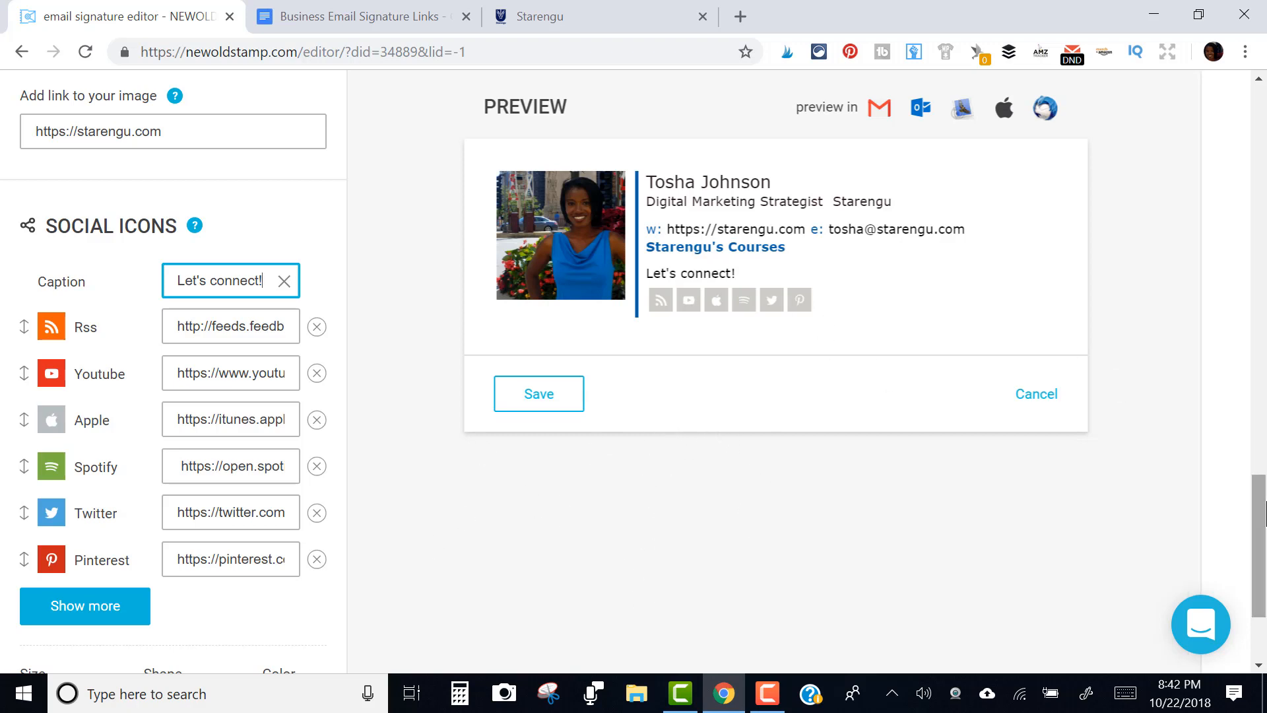
left_click_drag(1263, 511, 1264, 551)
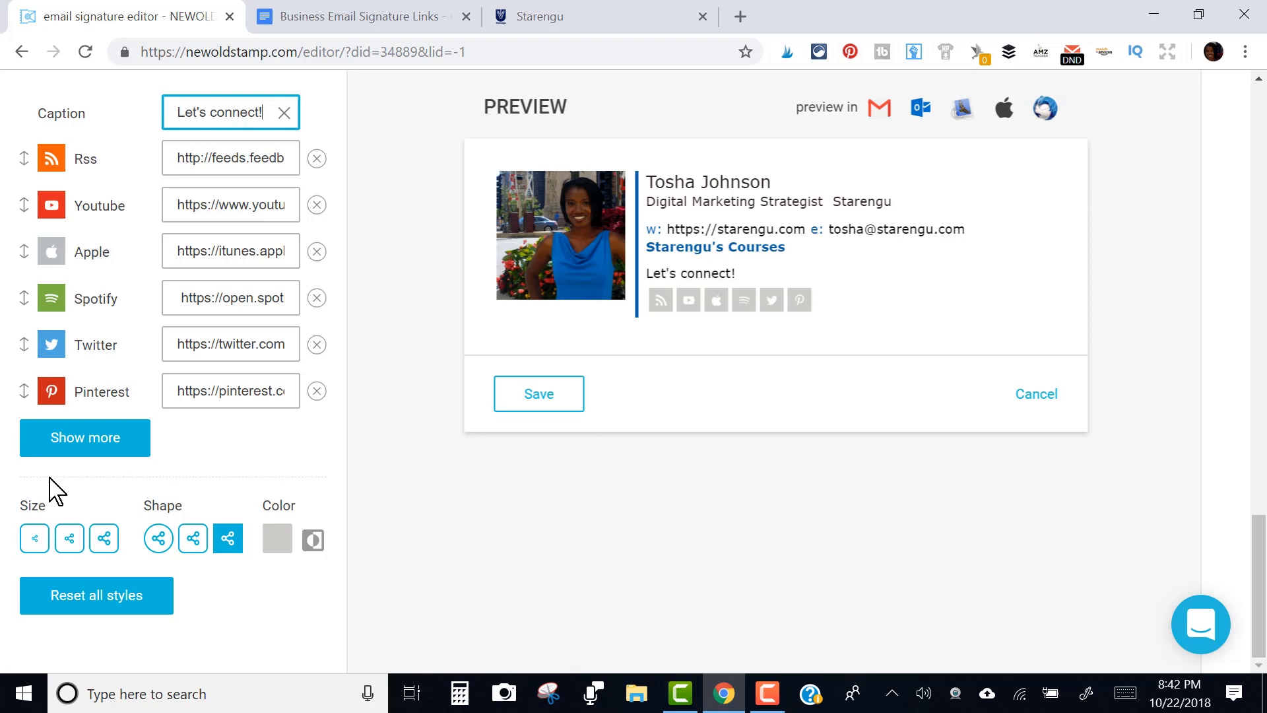
left_click(38, 547)
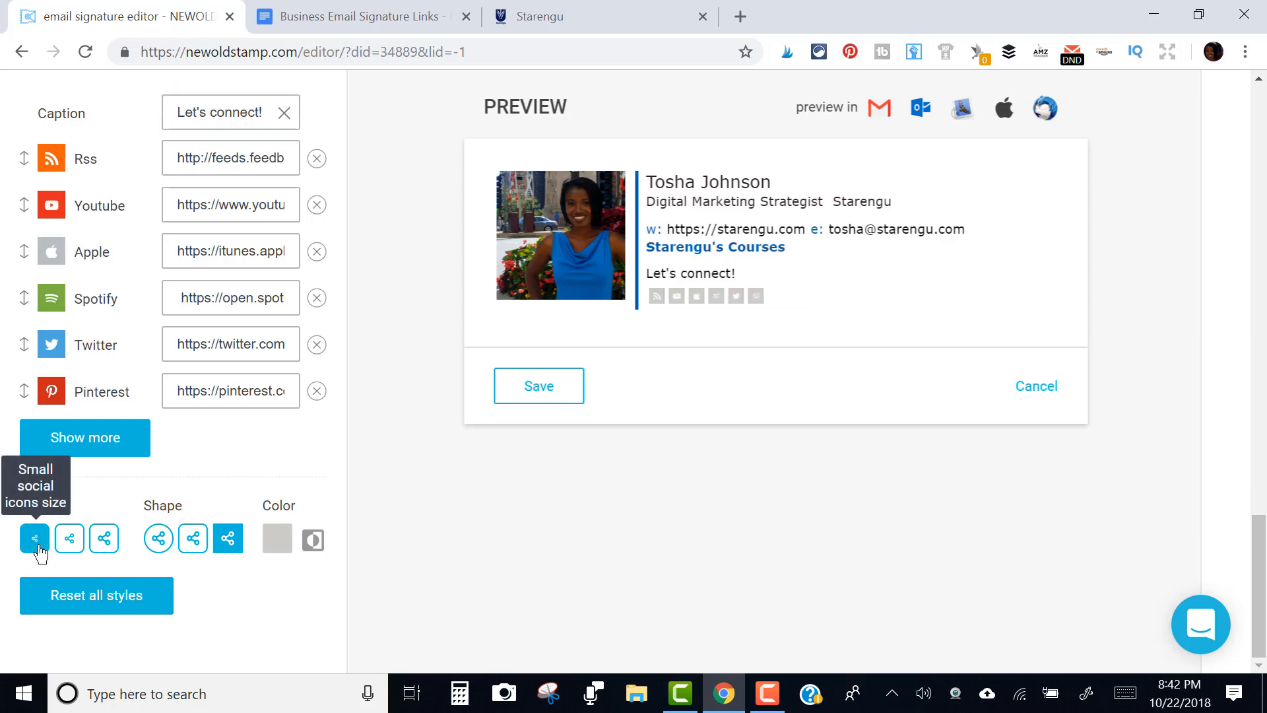
left_click(74, 544)
left_click(103, 543)
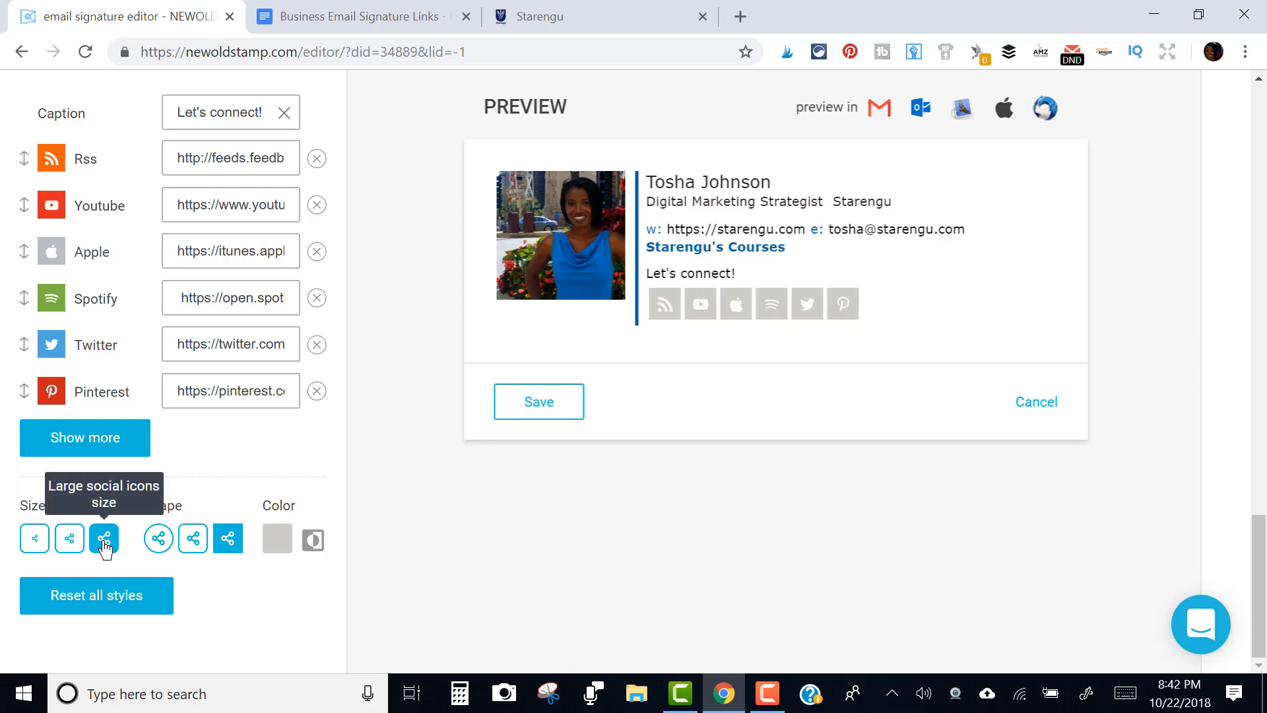
Make the social icons blue (#0860a5) rounded squares
left_click(159, 540)
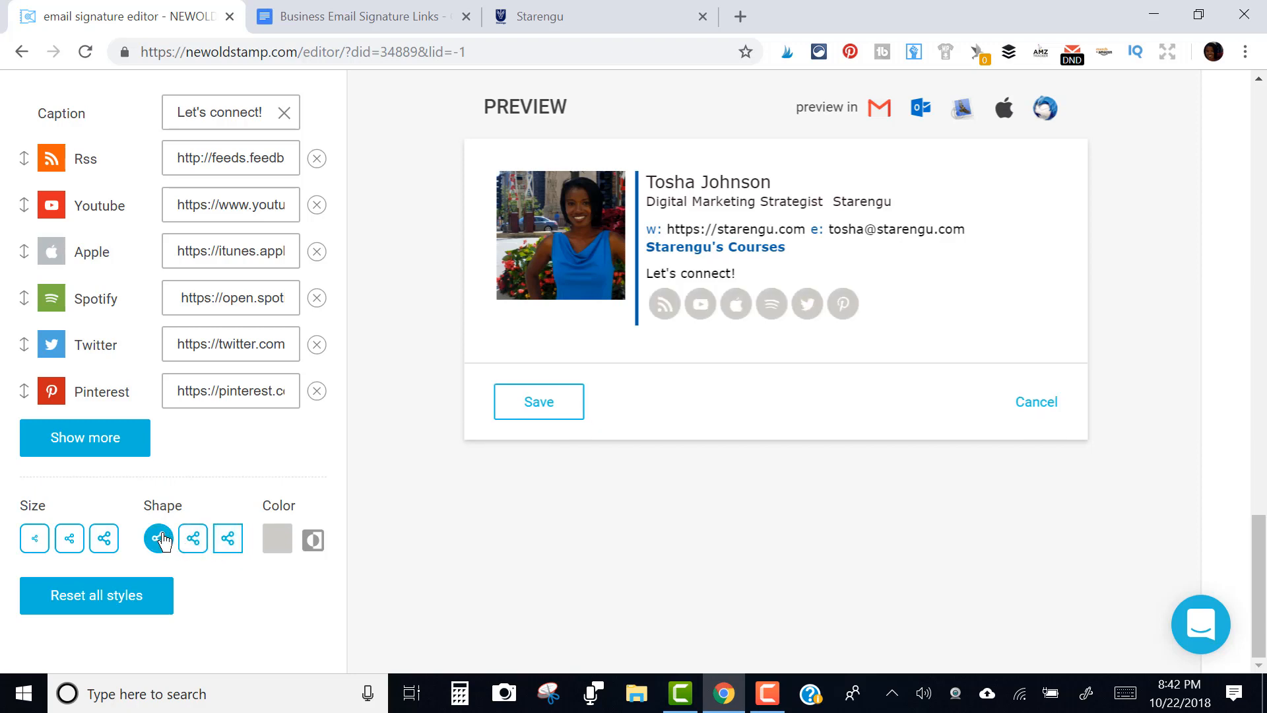
left_click(193, 543)
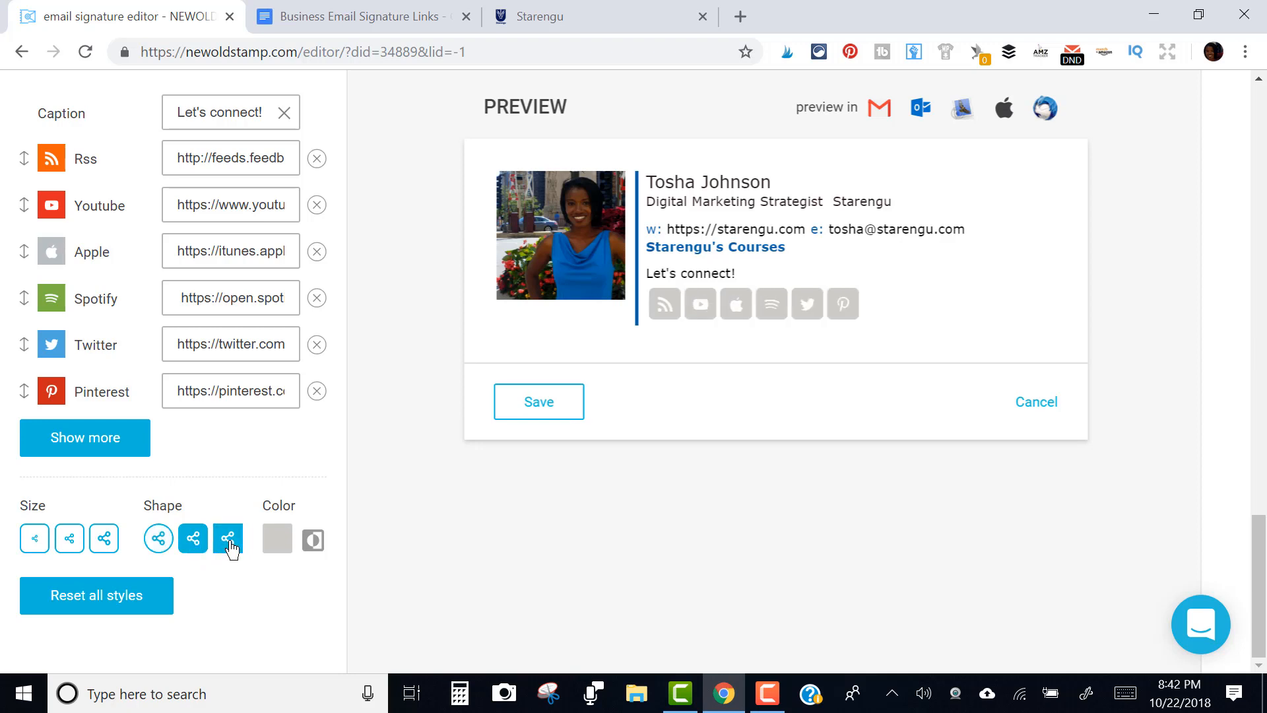
left_click(275, 541)
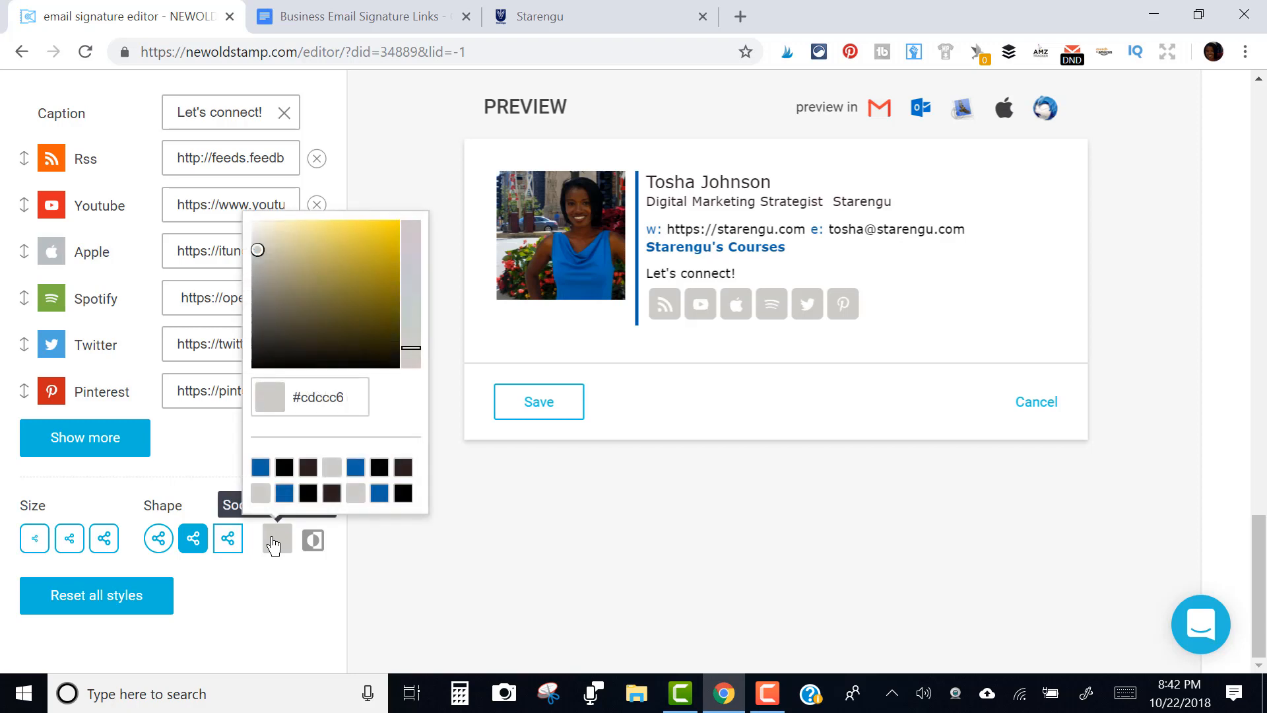
left_click(260, 468)
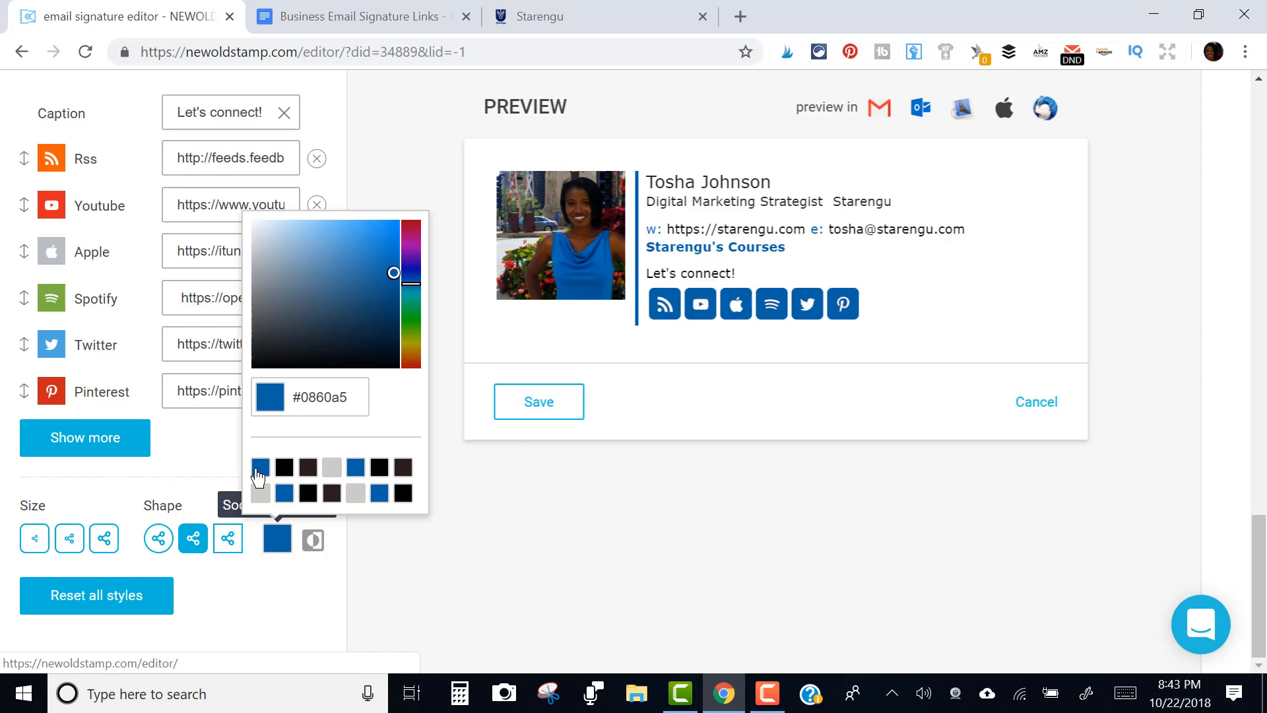
left_click(526, 576)
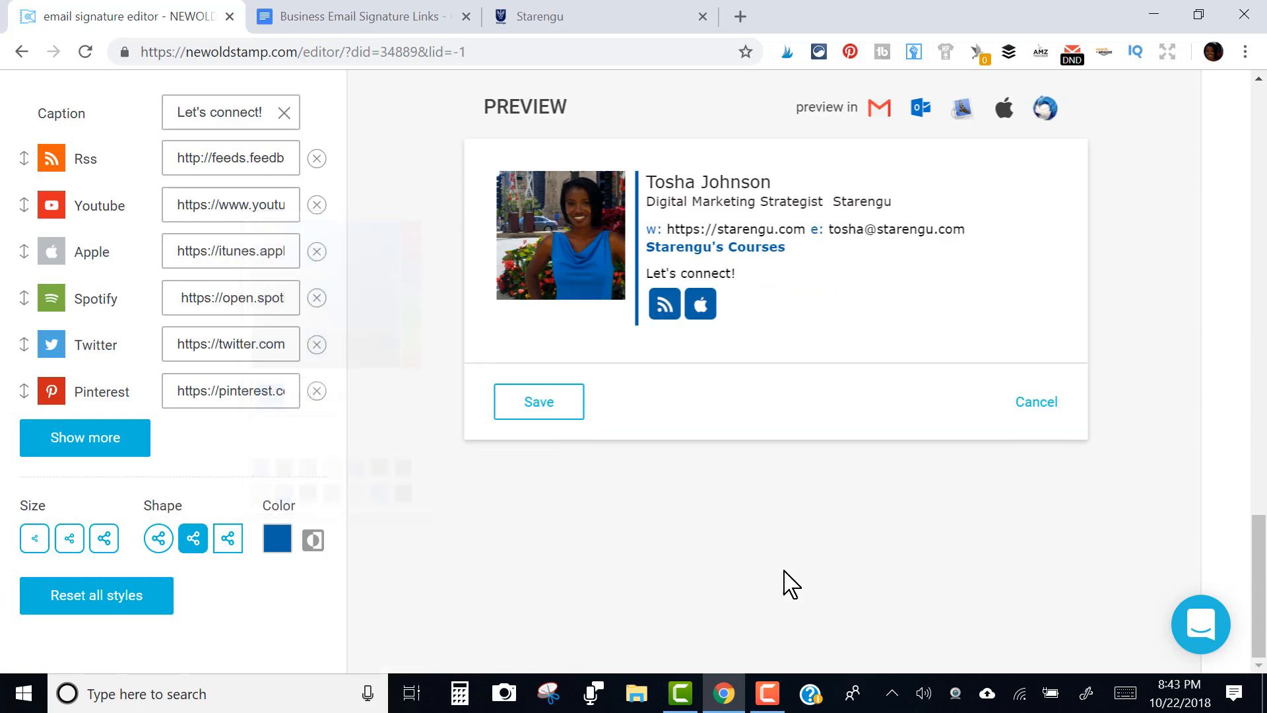
scroll(1256, 512, "up", 8)
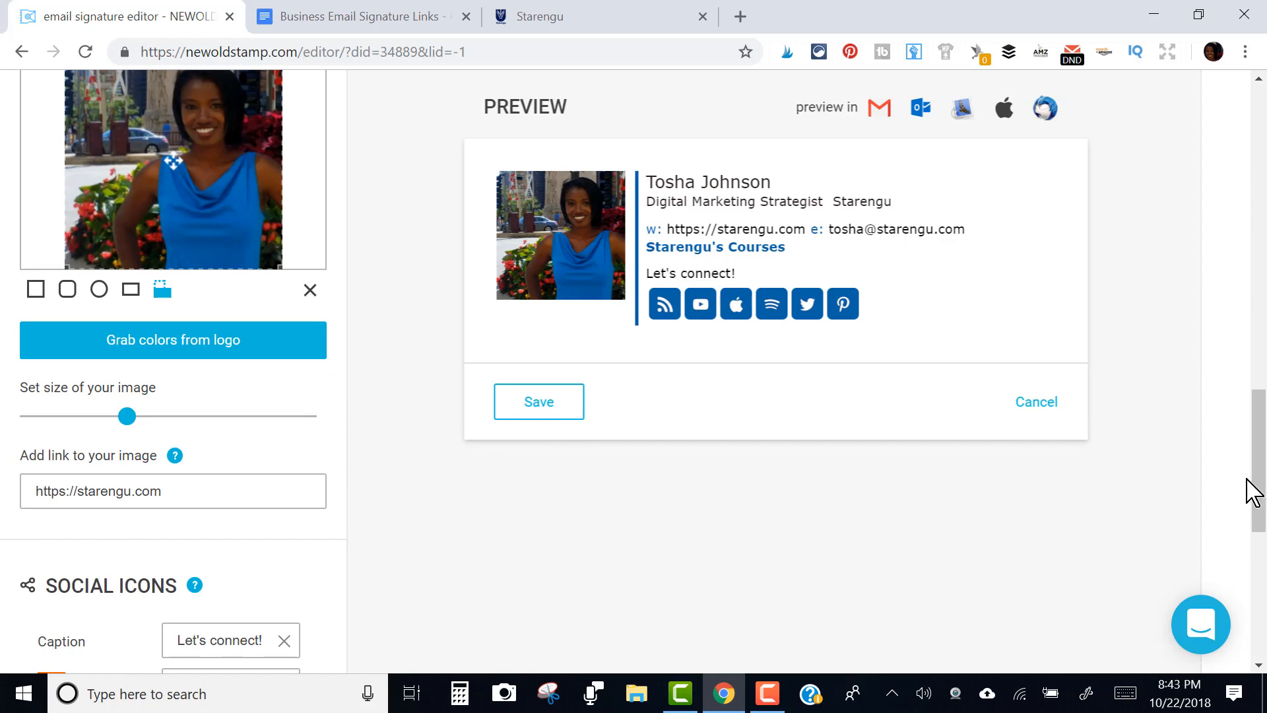
scroll(1265, 316, "up", 8)
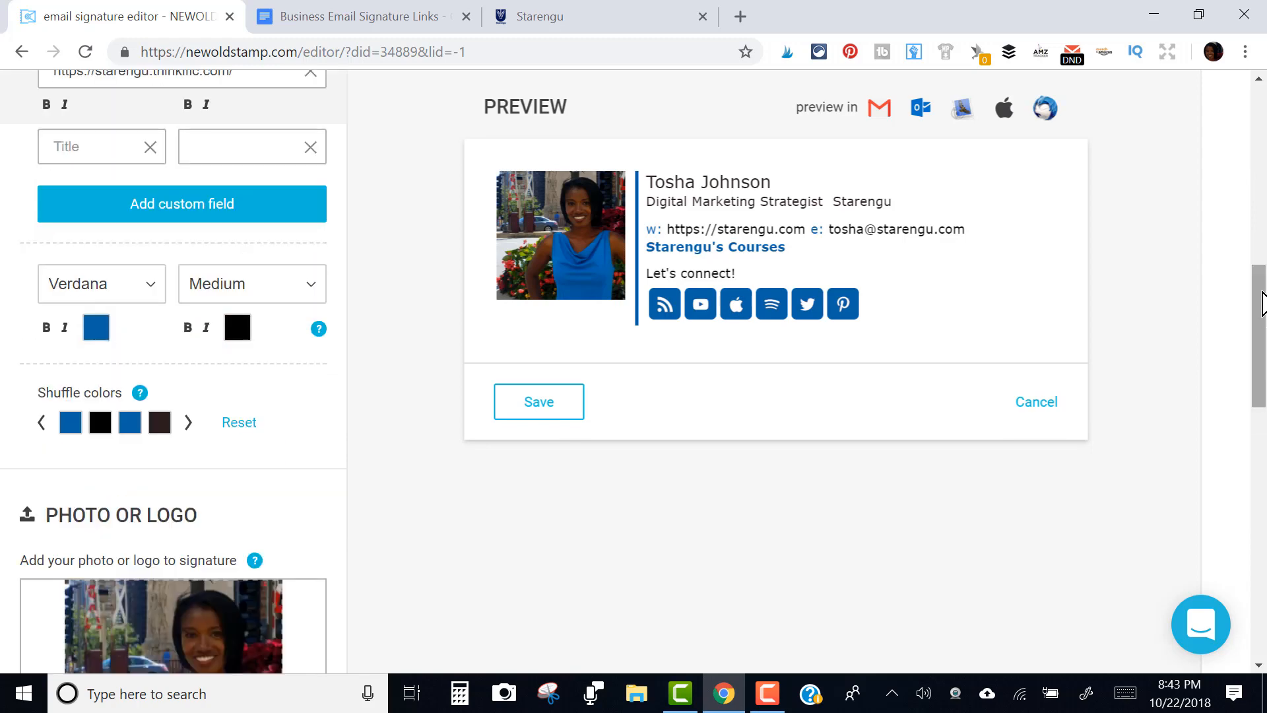
scroll(1262, 304, "up", 11)
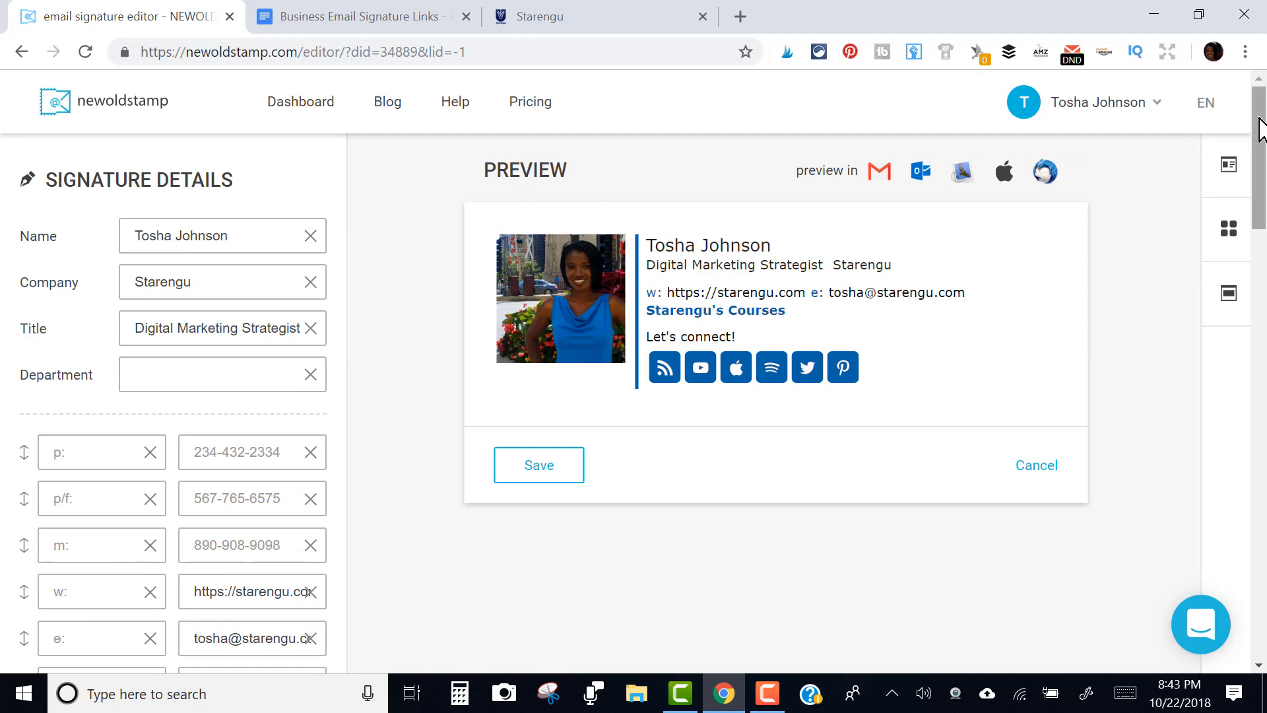
left_click(1226, 166)
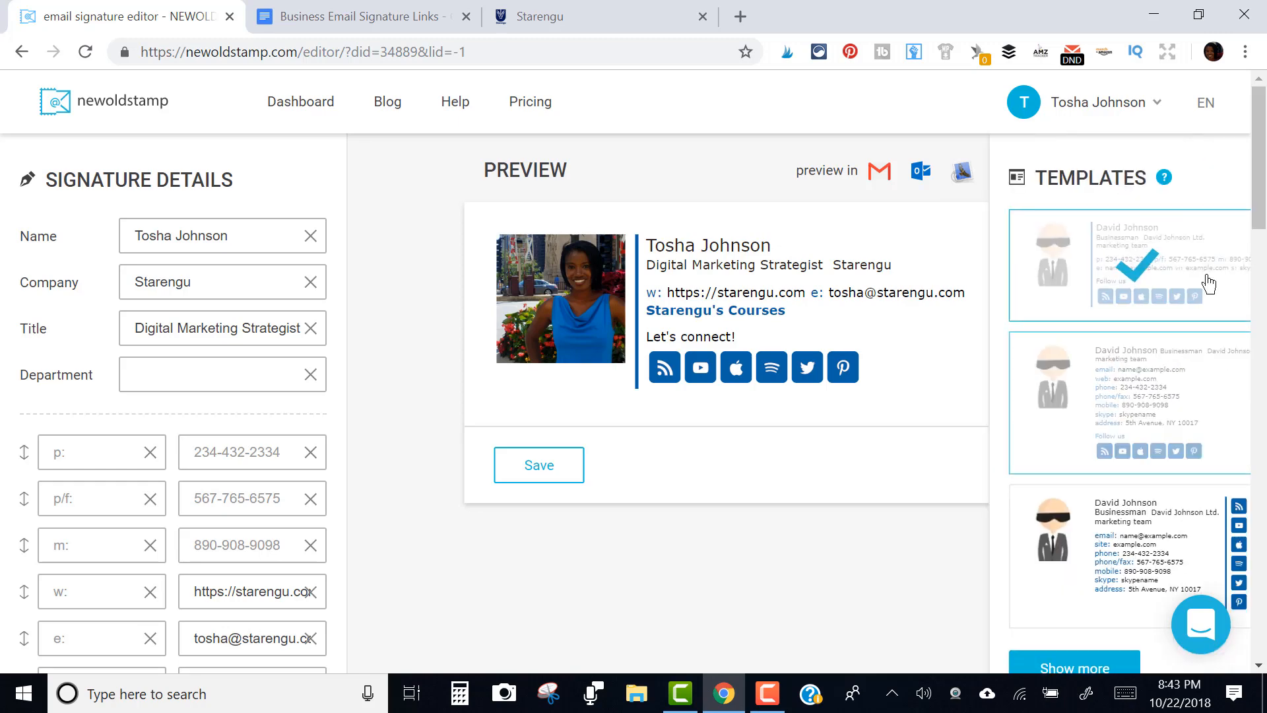
left_click(1080, 665)
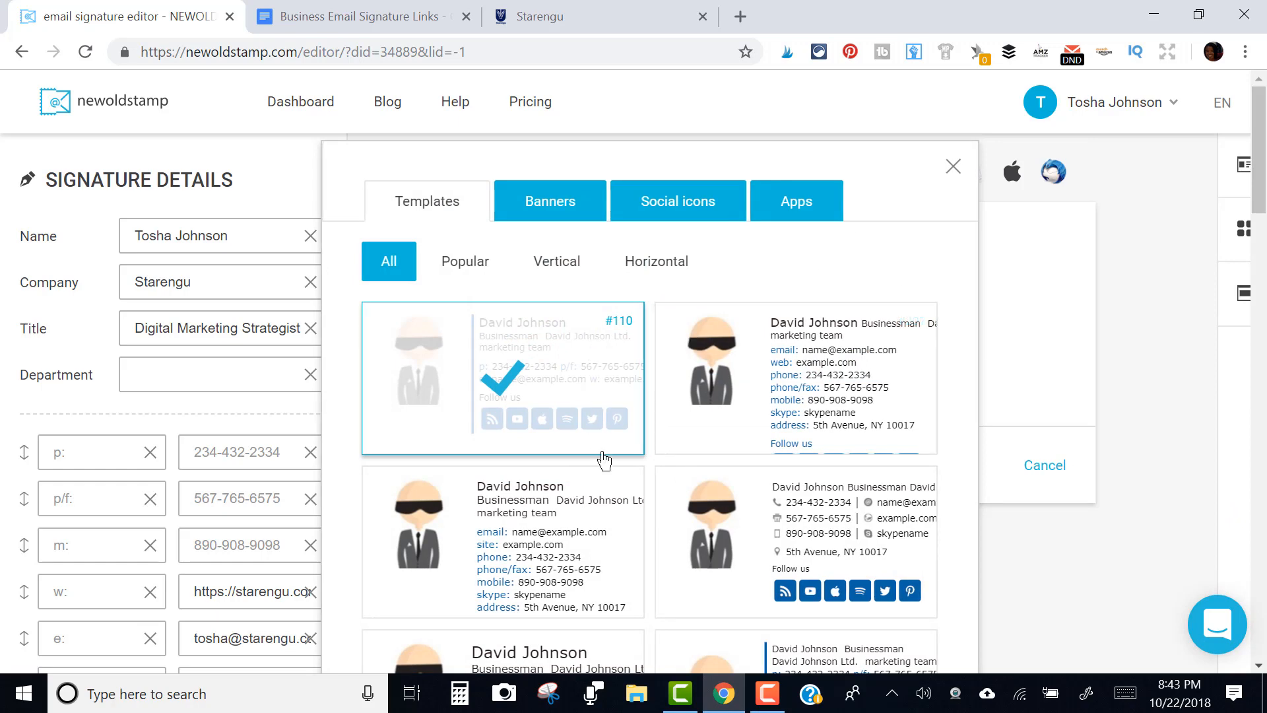
left_click_drag(1263, 174, 1263, 209)
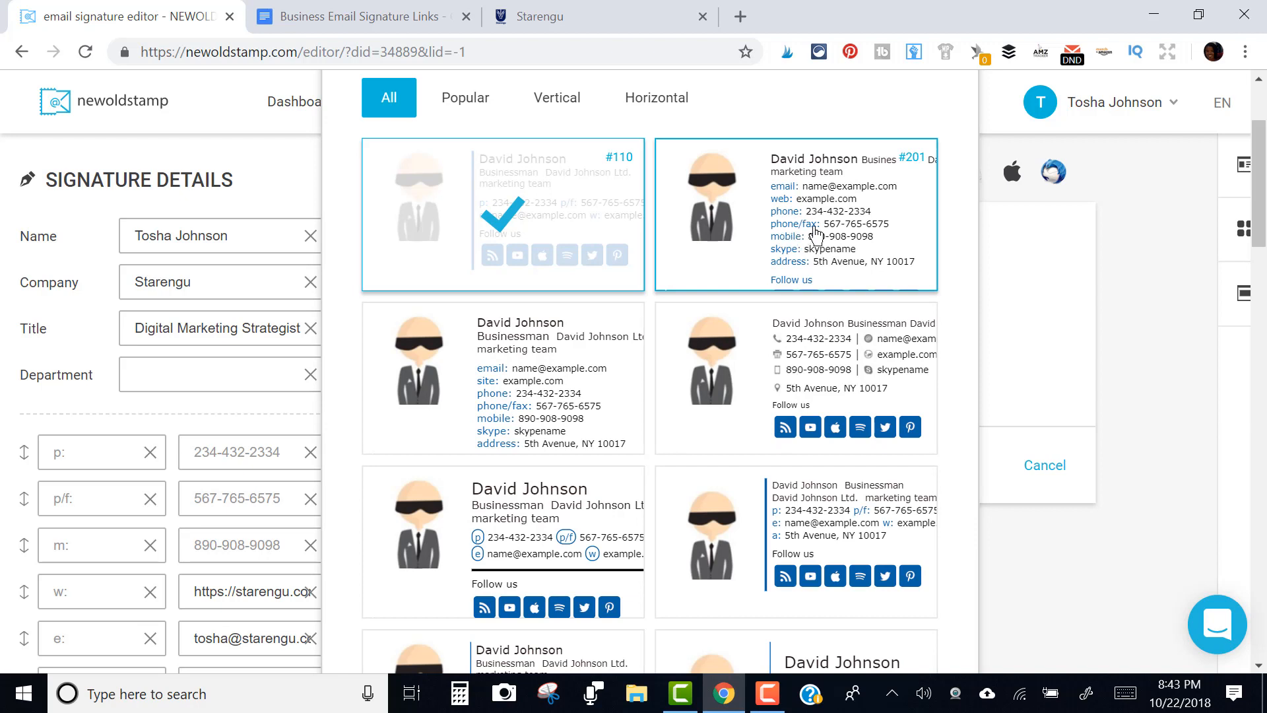
left_click(460, 113)
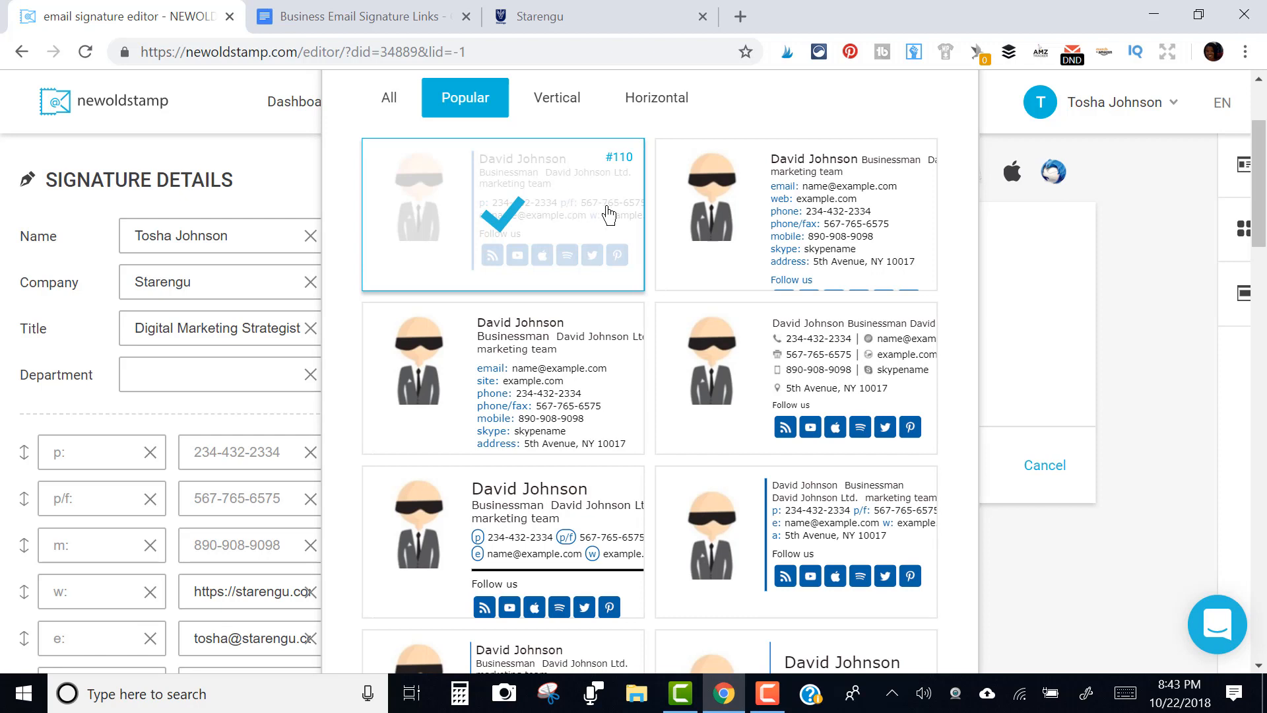
left_click(572, 390)
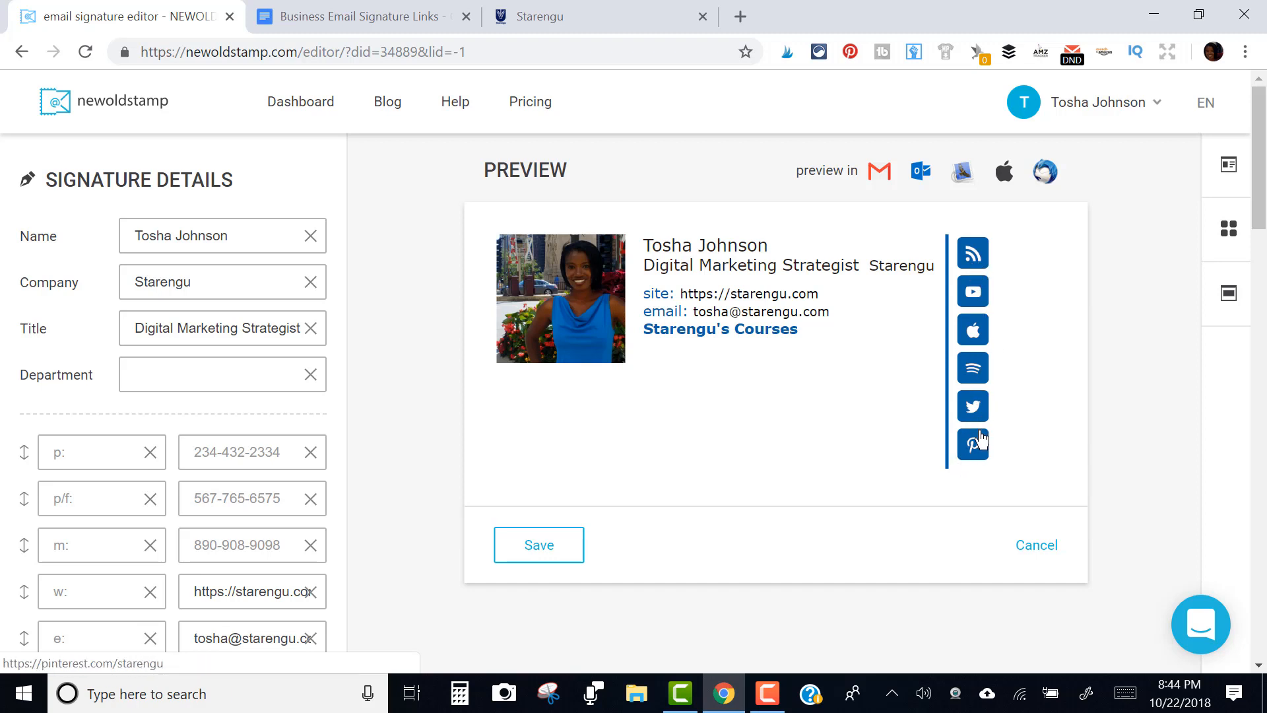
left_click(1231, 165)
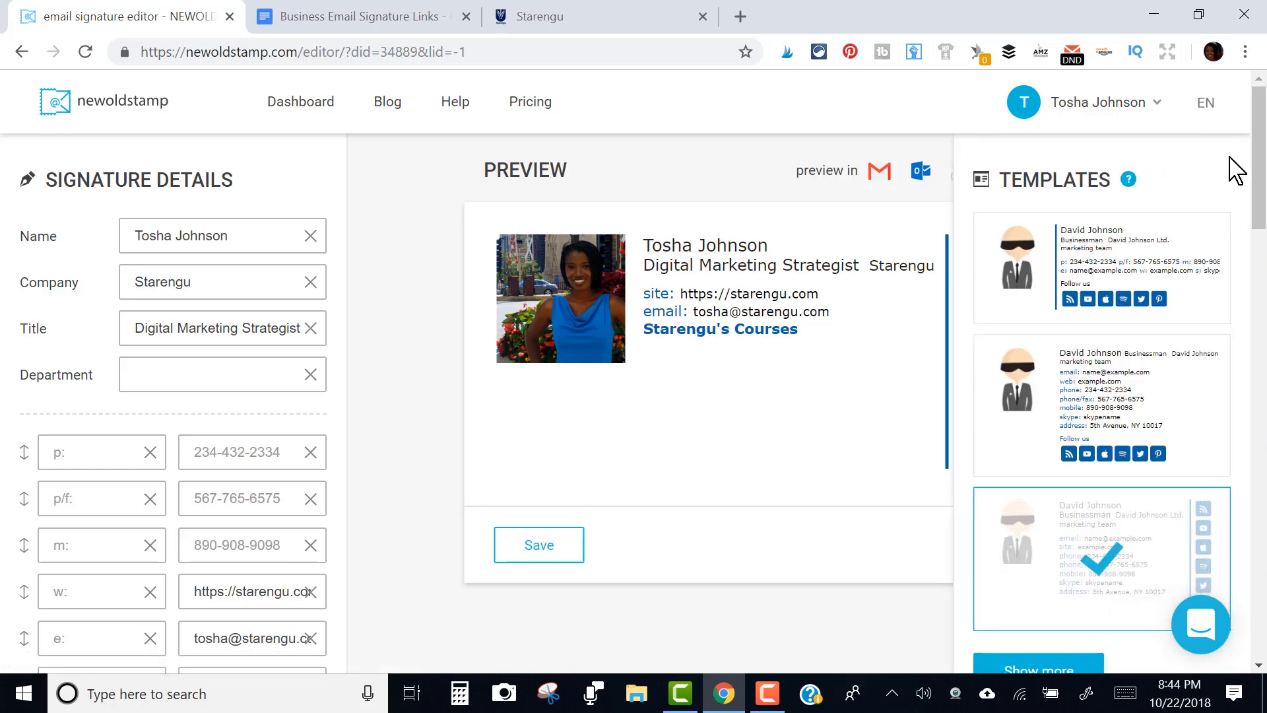
left_click(1039, 668)
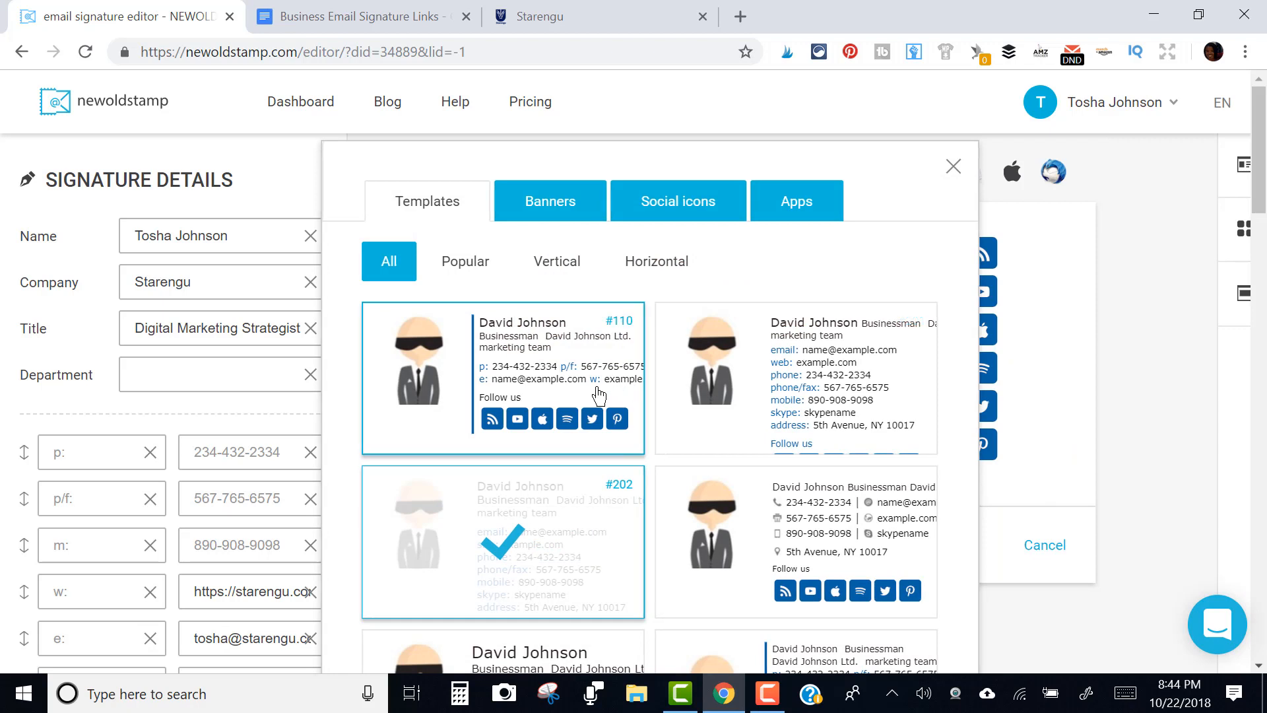
left_click(598, 396)
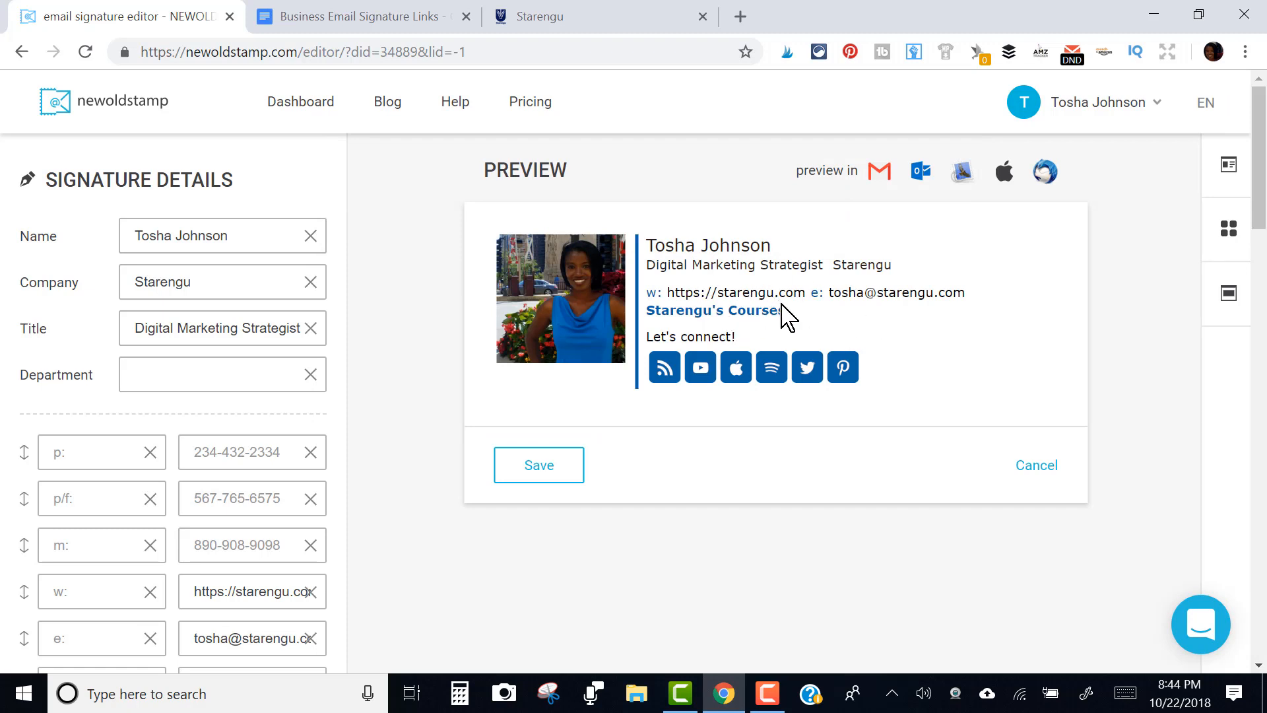
Check that the signature photo opens starengu.com in a new tab, then go back to the editor
left_click(578, 324)
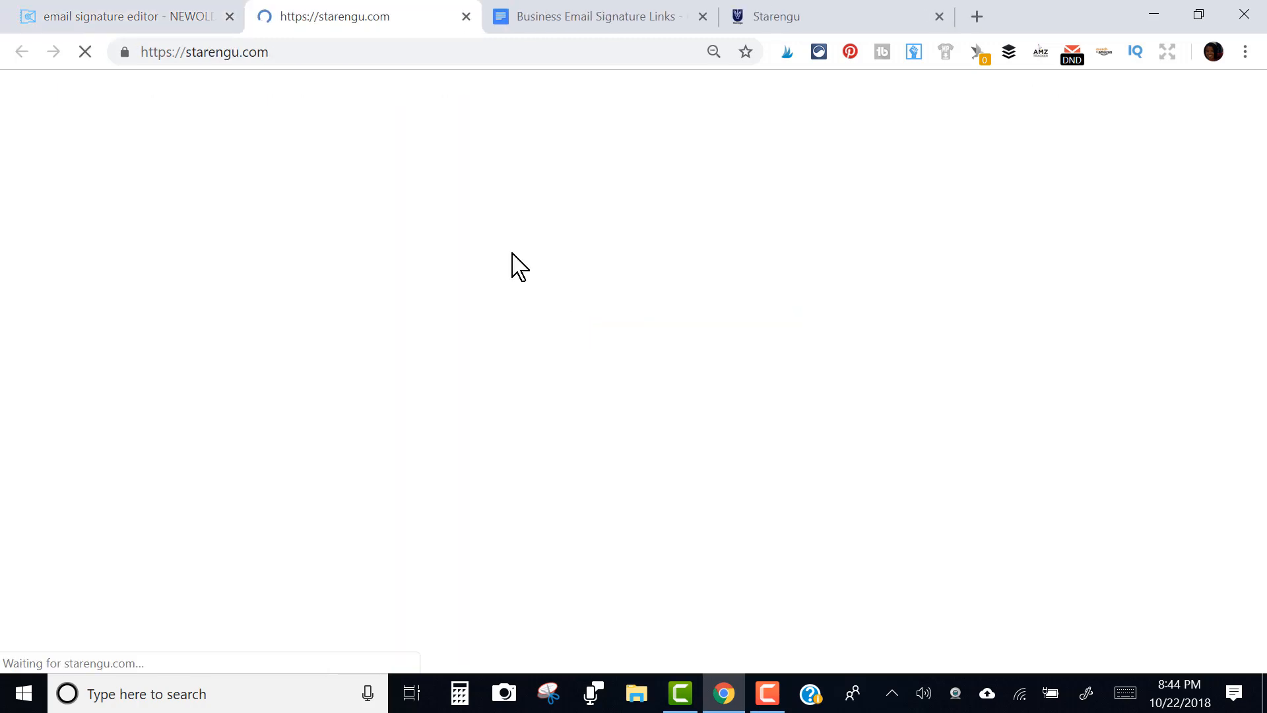
left_click(107, 15)
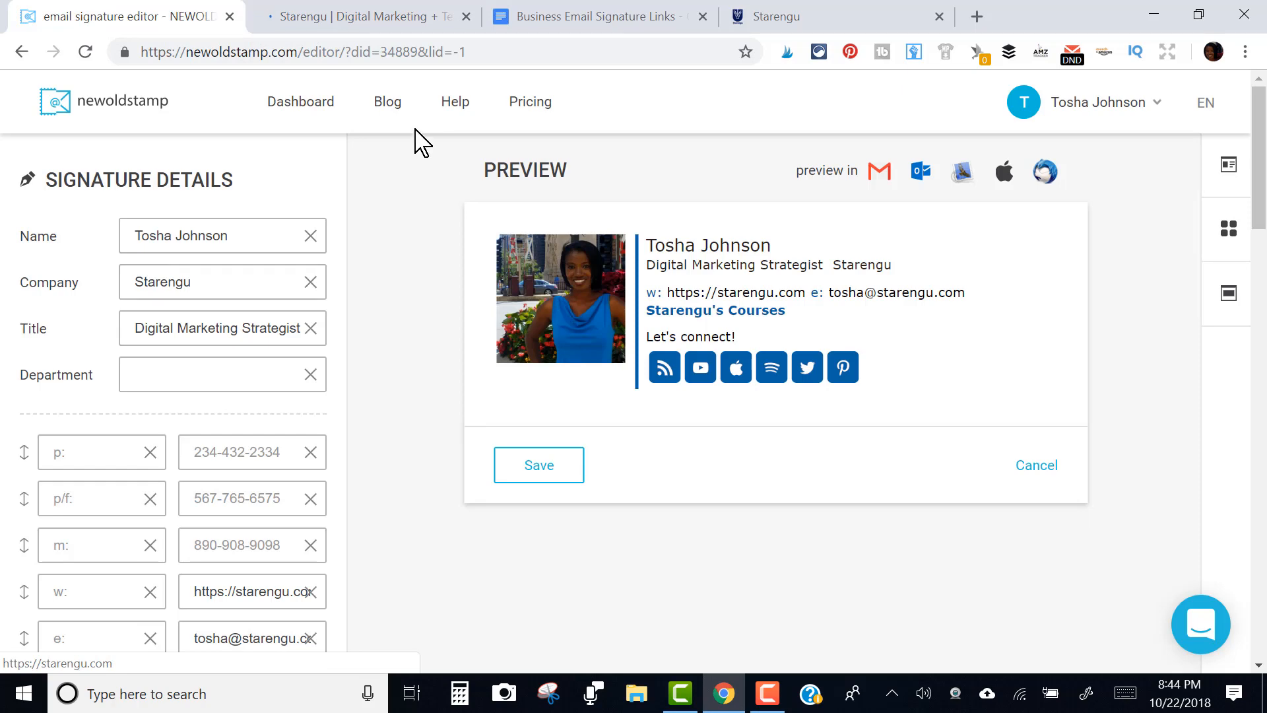
left_click(391, 22)
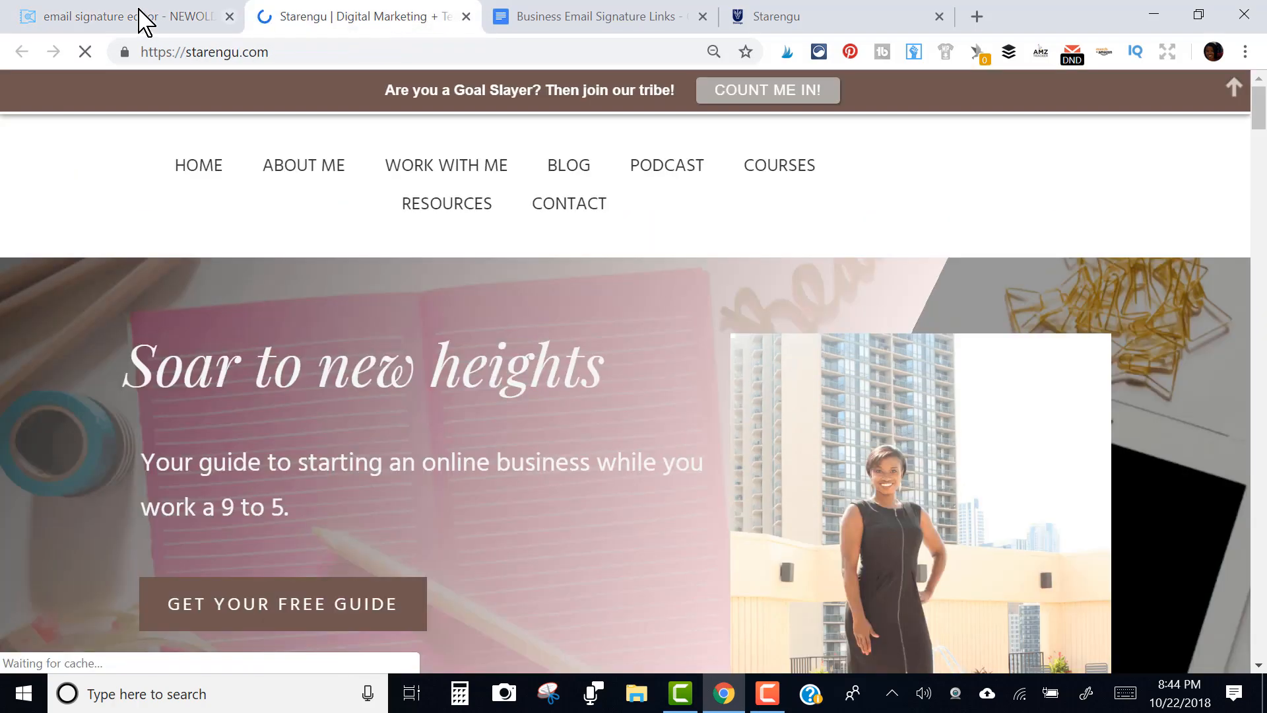
left_click(141, 16)
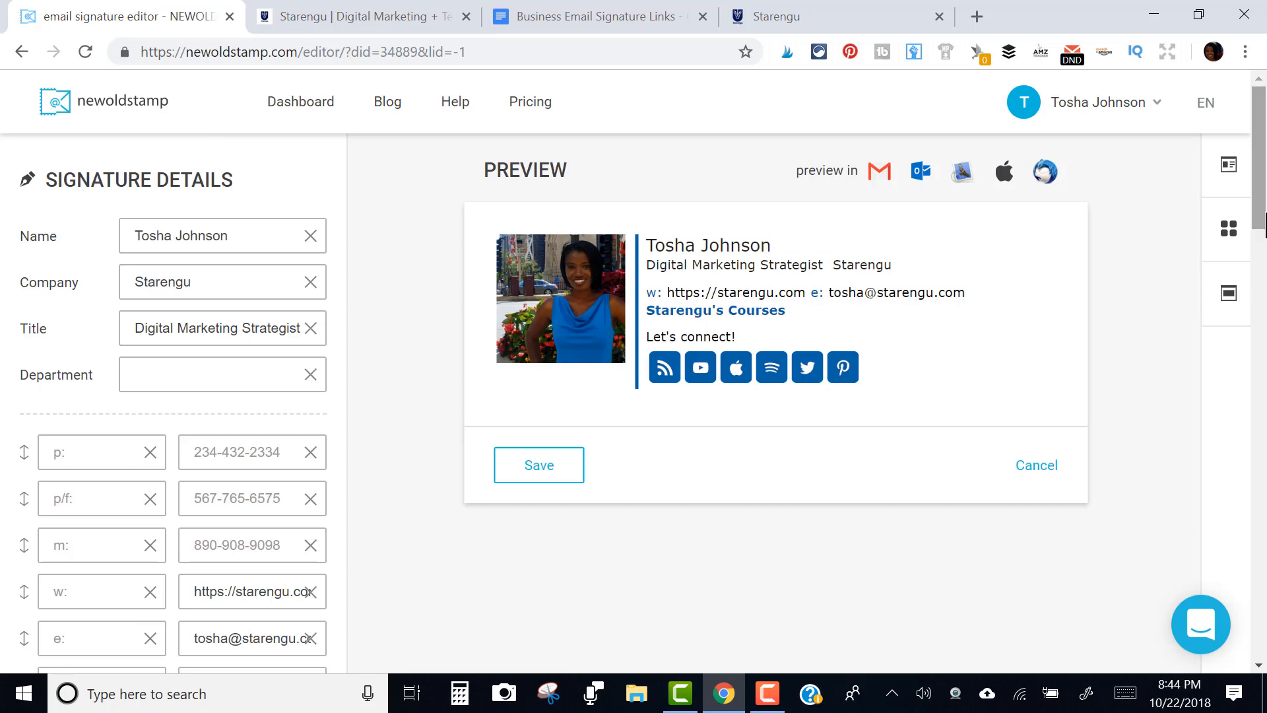
left_click_drag(1264, 224, 1263, 488)
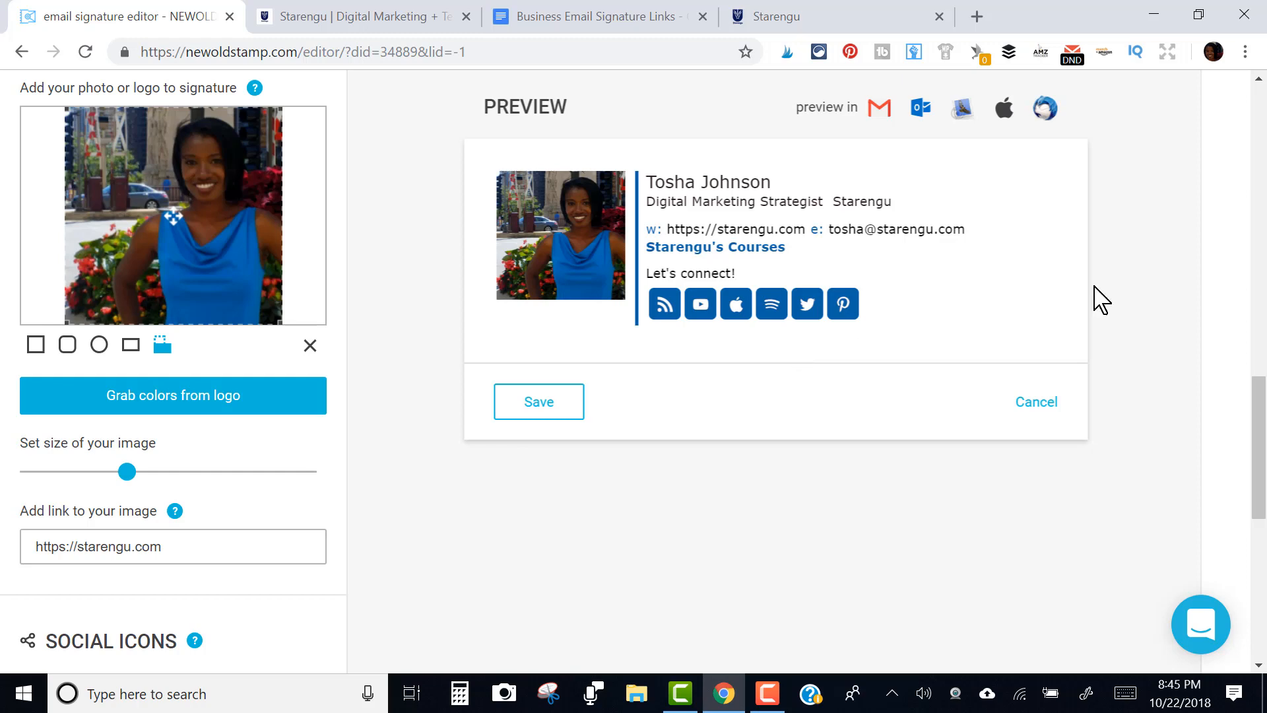
Open the full banner gallery and preview the 4th of July, Halloween and Black Friday filters before returning to All
mouse_move(1227, 239)
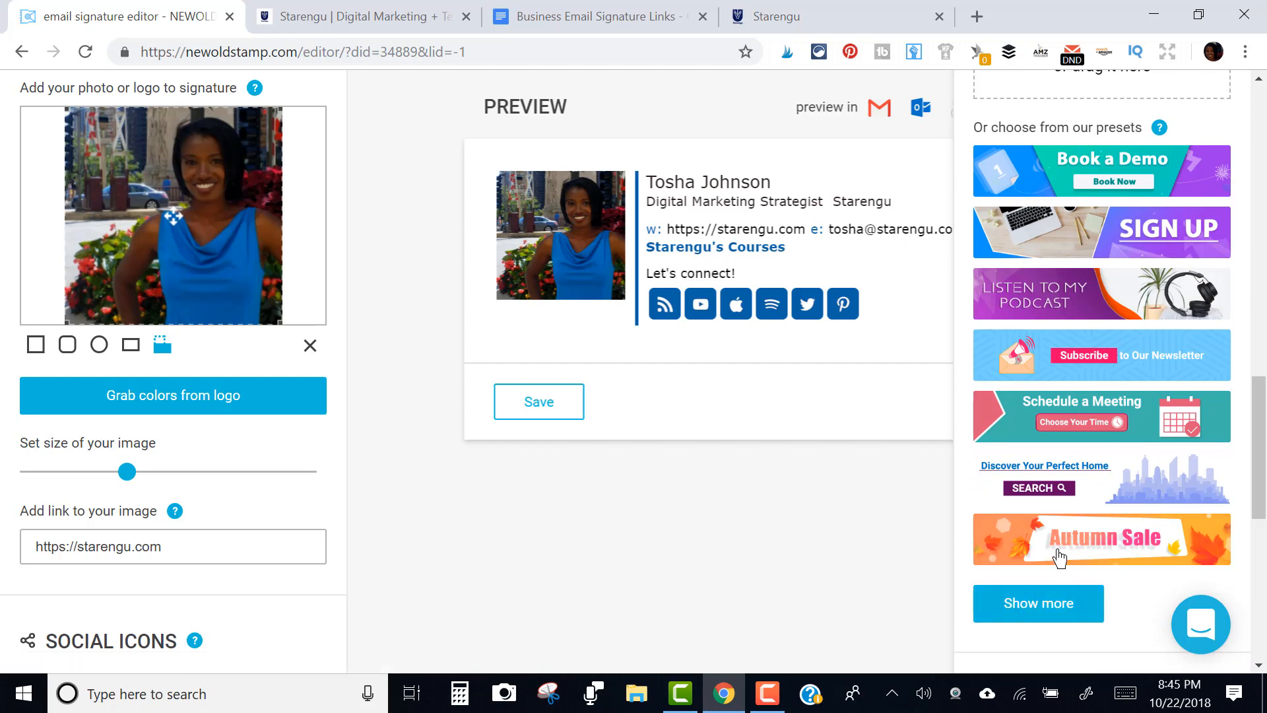
left_click(1051, 608)
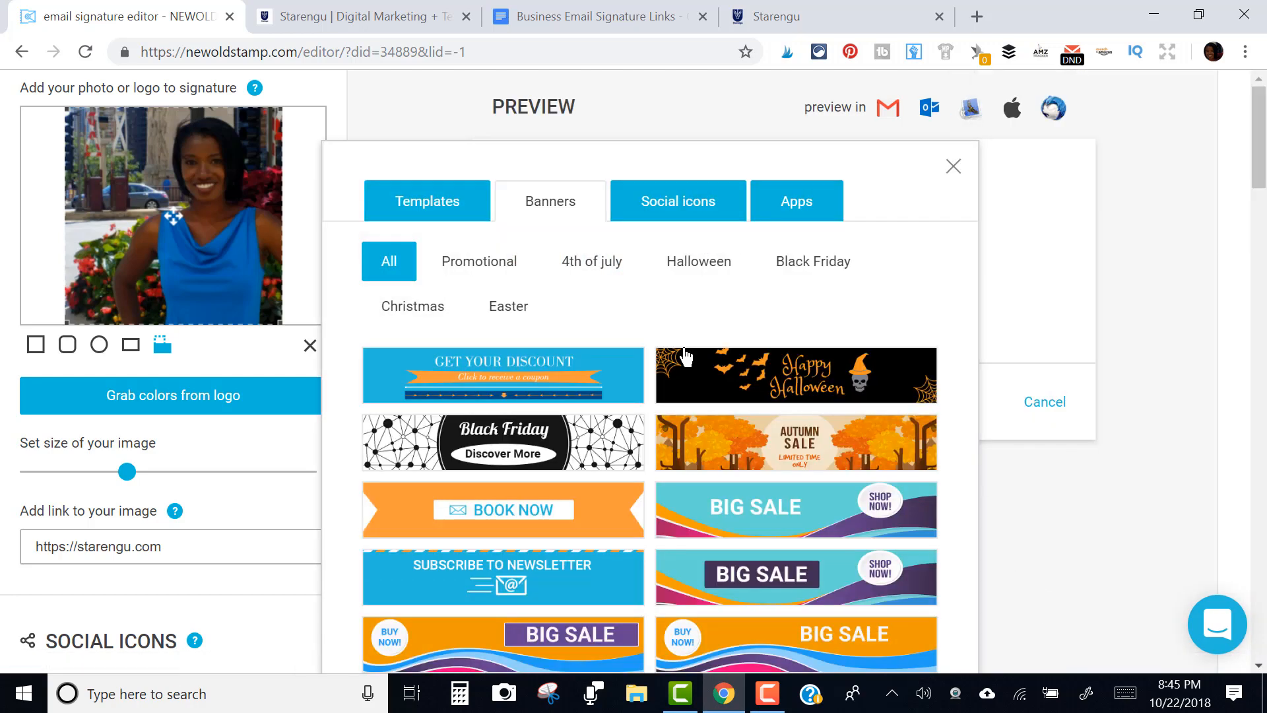
left_click(597, 270)
left_click(692, 267)
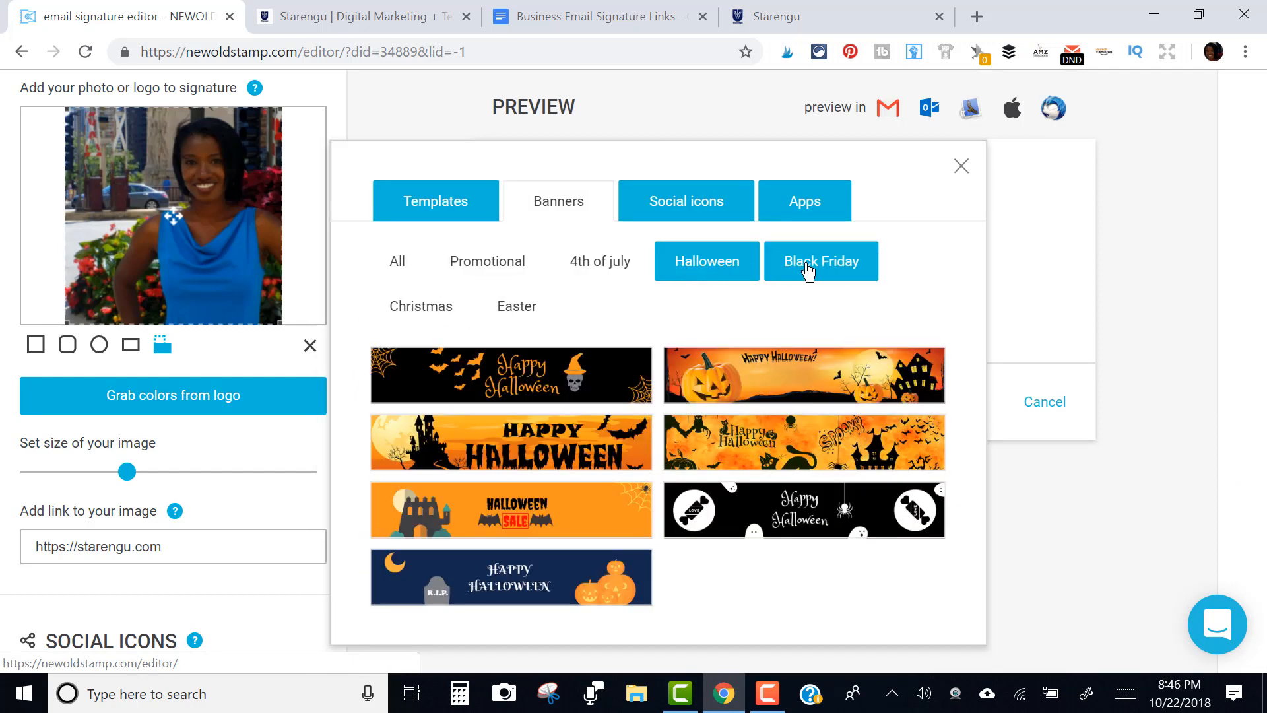
left_click(809, 271)
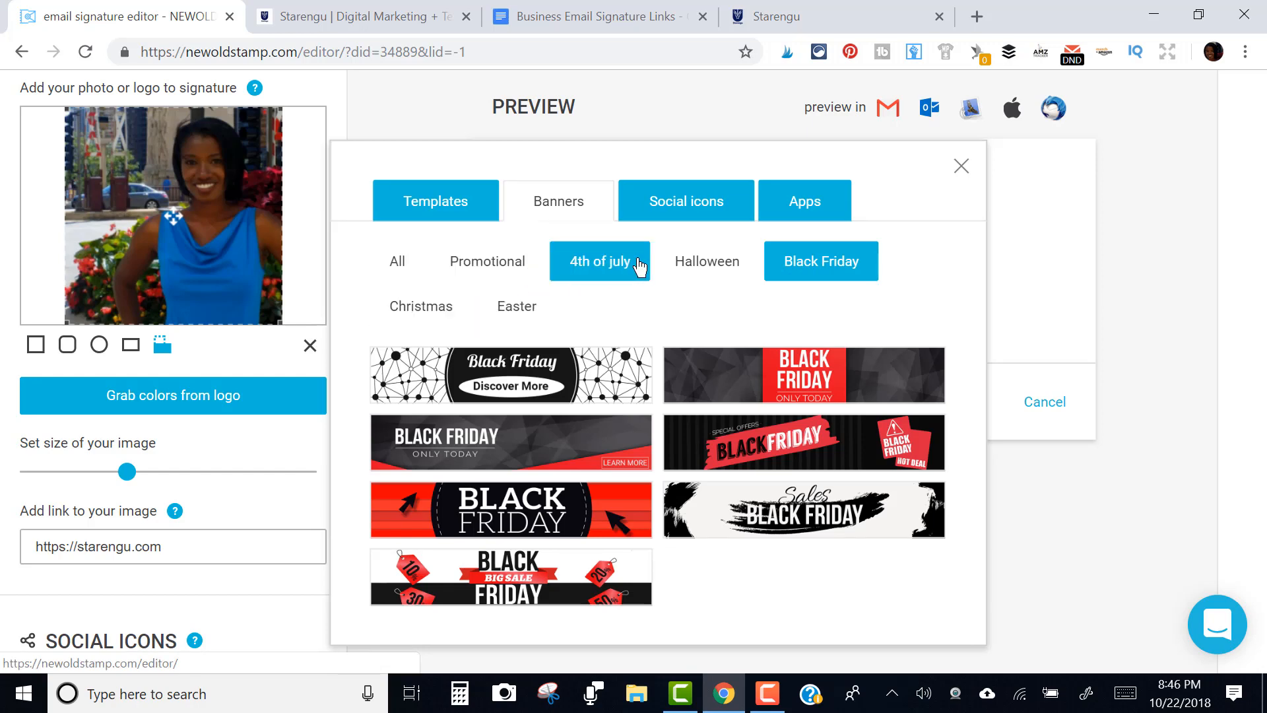
left_click(415, 280)
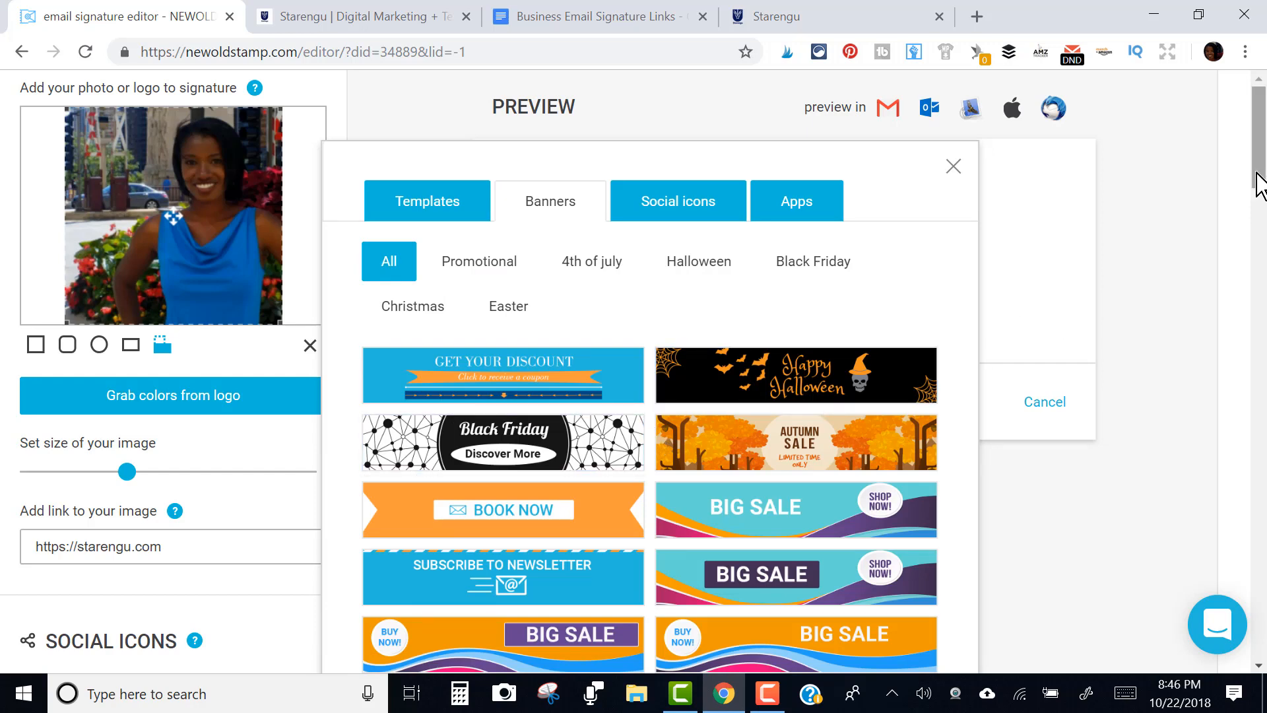
left_click_drag(1256, 175, 1263, 267)
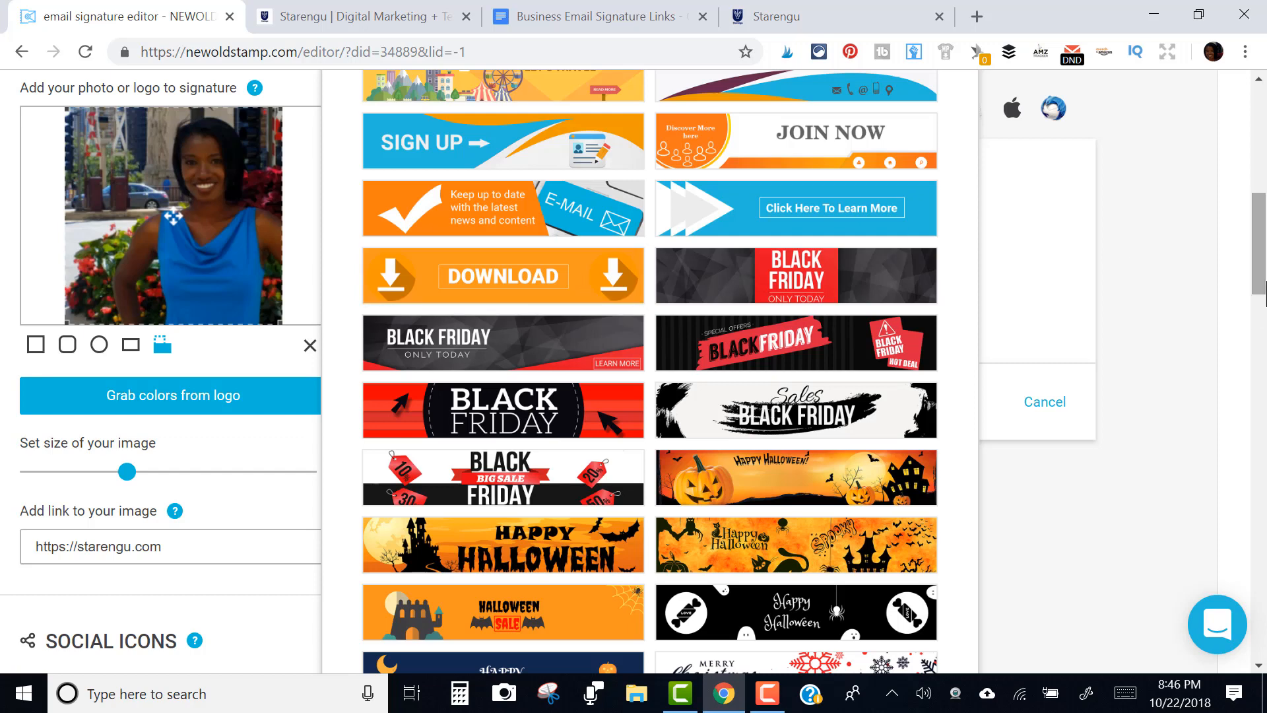
left_click_drag(1257, 291, 1264, 407)
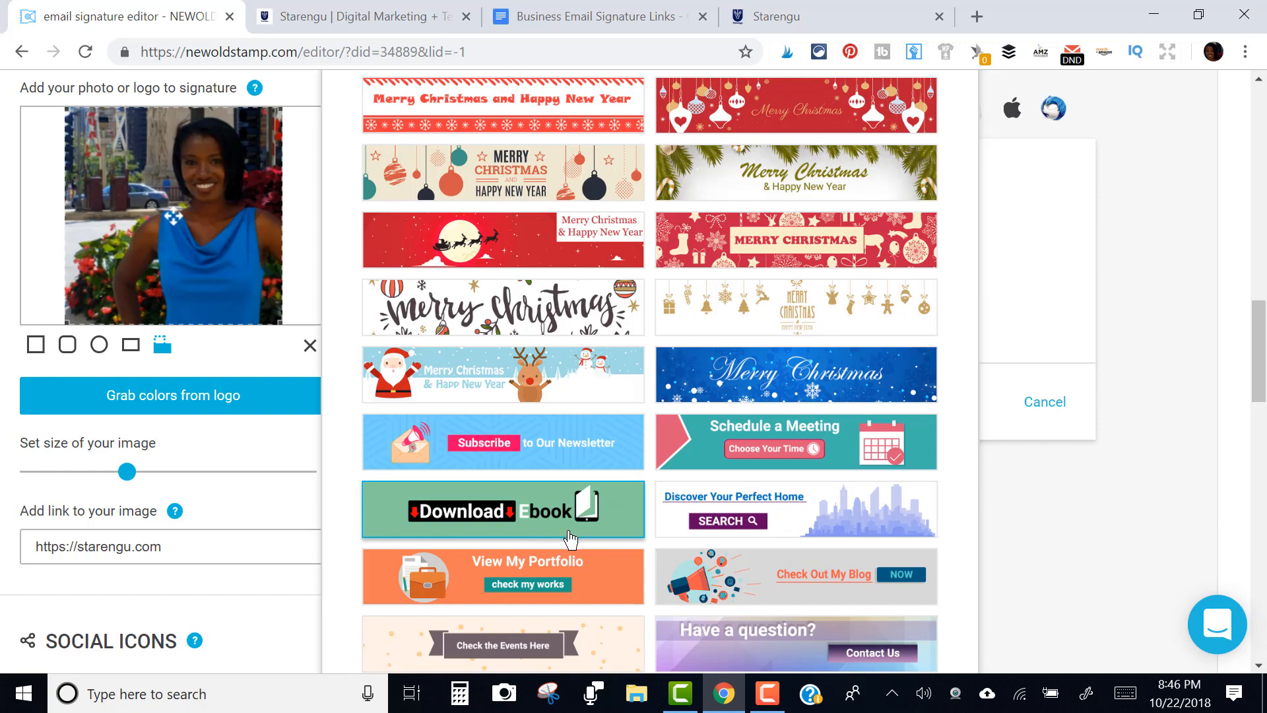
left_click_drag(1265, 366, 1261, 272)
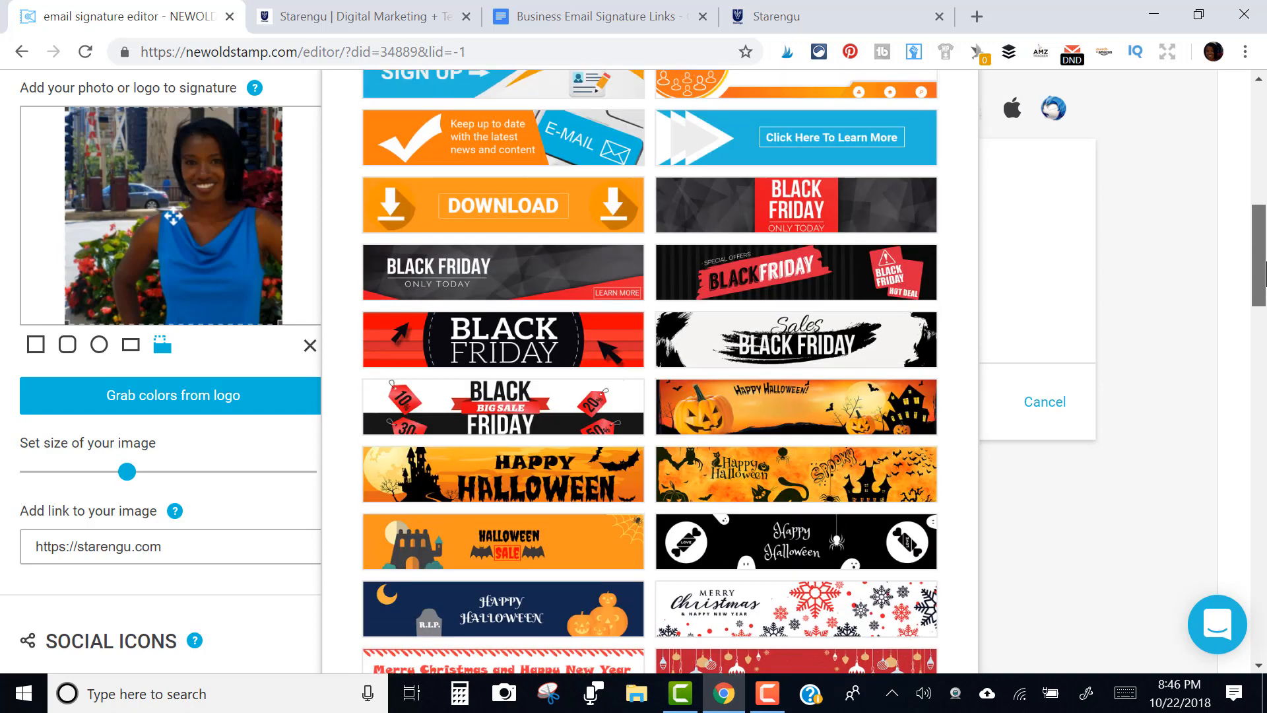
Add the orange DOWNLOAD banner below the signature
left_click(610, 223)
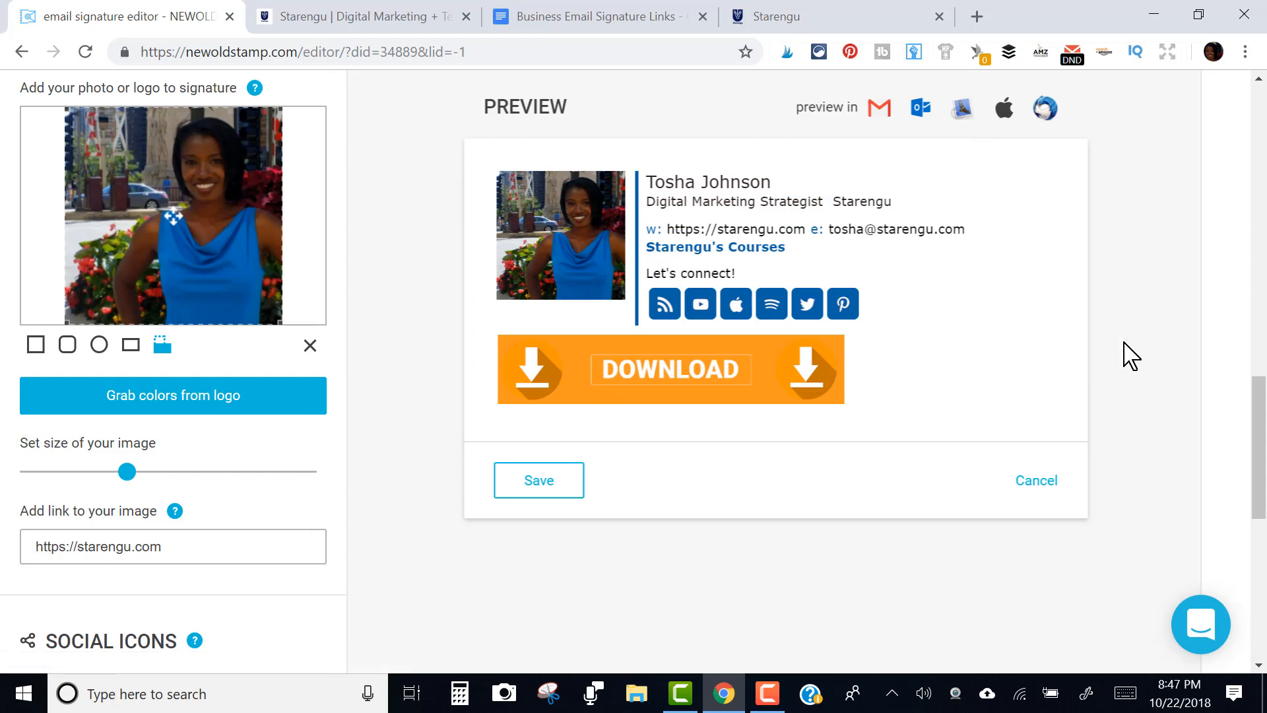
left_click_drag(1257, 416, 1264, 194)
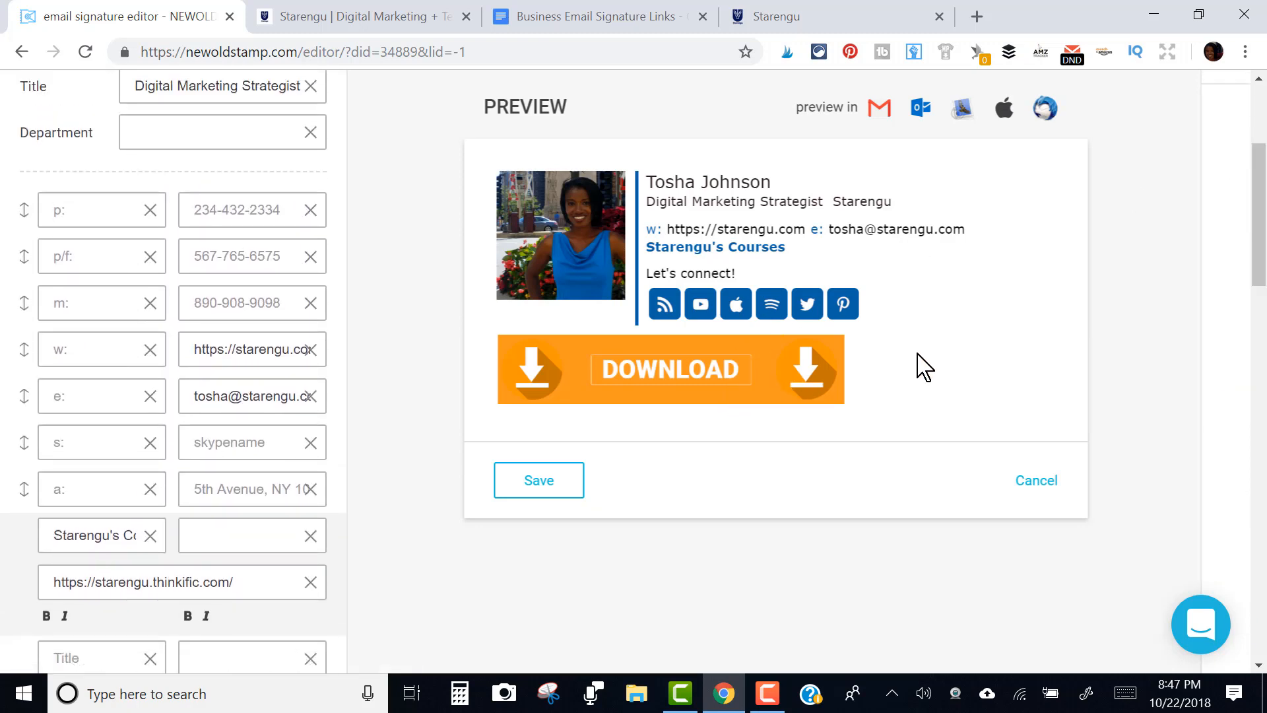
mouse_move(1247, 188)
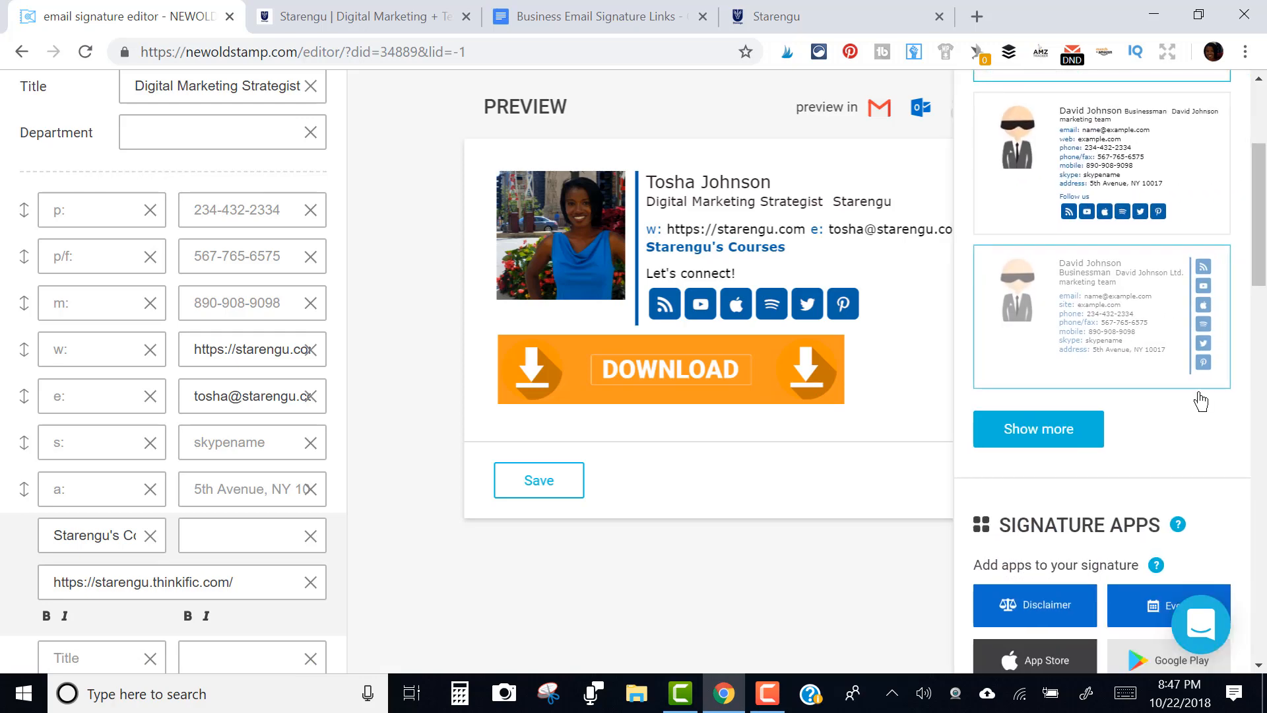
left_click(1264, 471)
left_click(1265, 485)
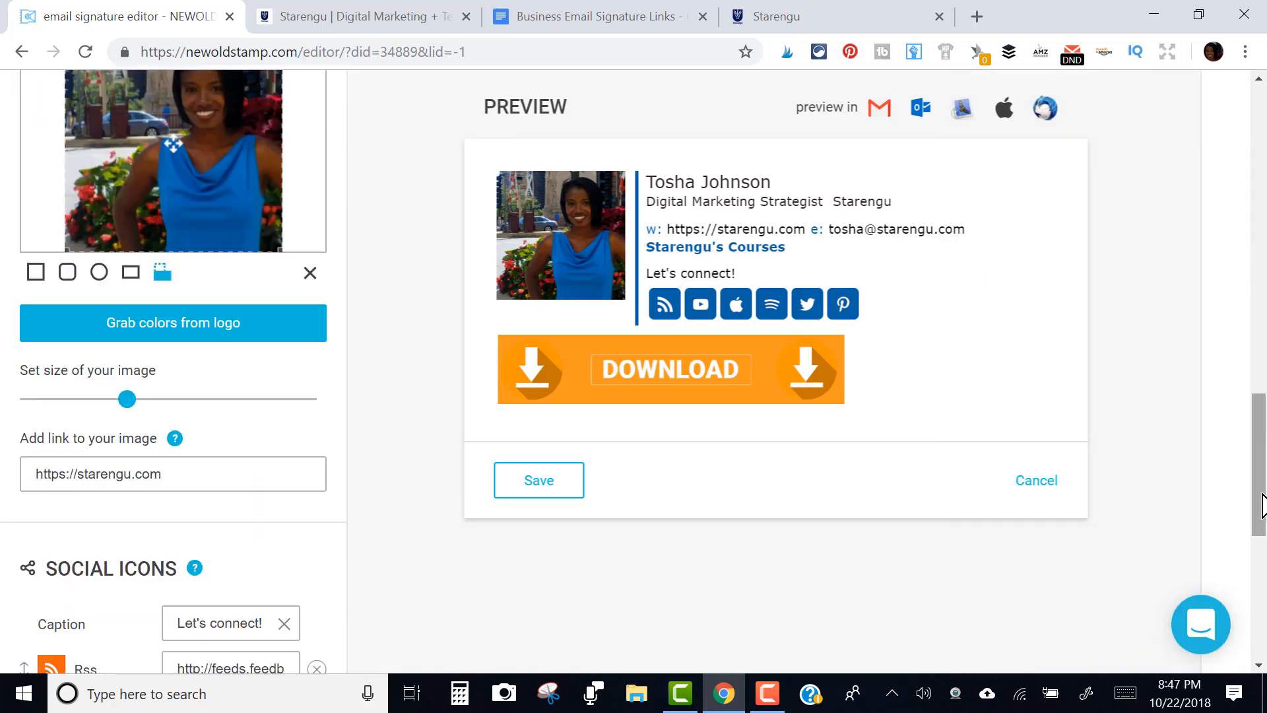
left_click_drag(1265, 505, 1260, 411)
mouse_move(1127, 317)
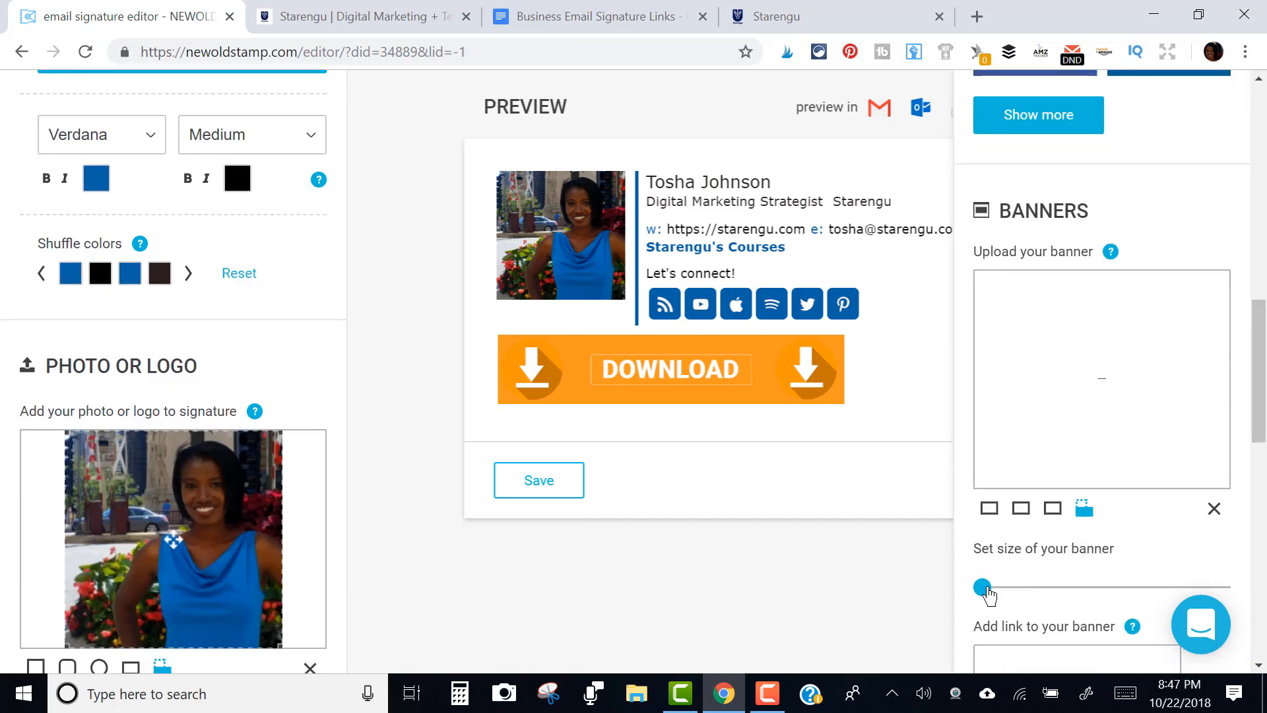
Shrink the DOWNLOAD banner, try taller and alternative shapes, then switch to the links document
left_click_drag(986, 587, 1060, 584)
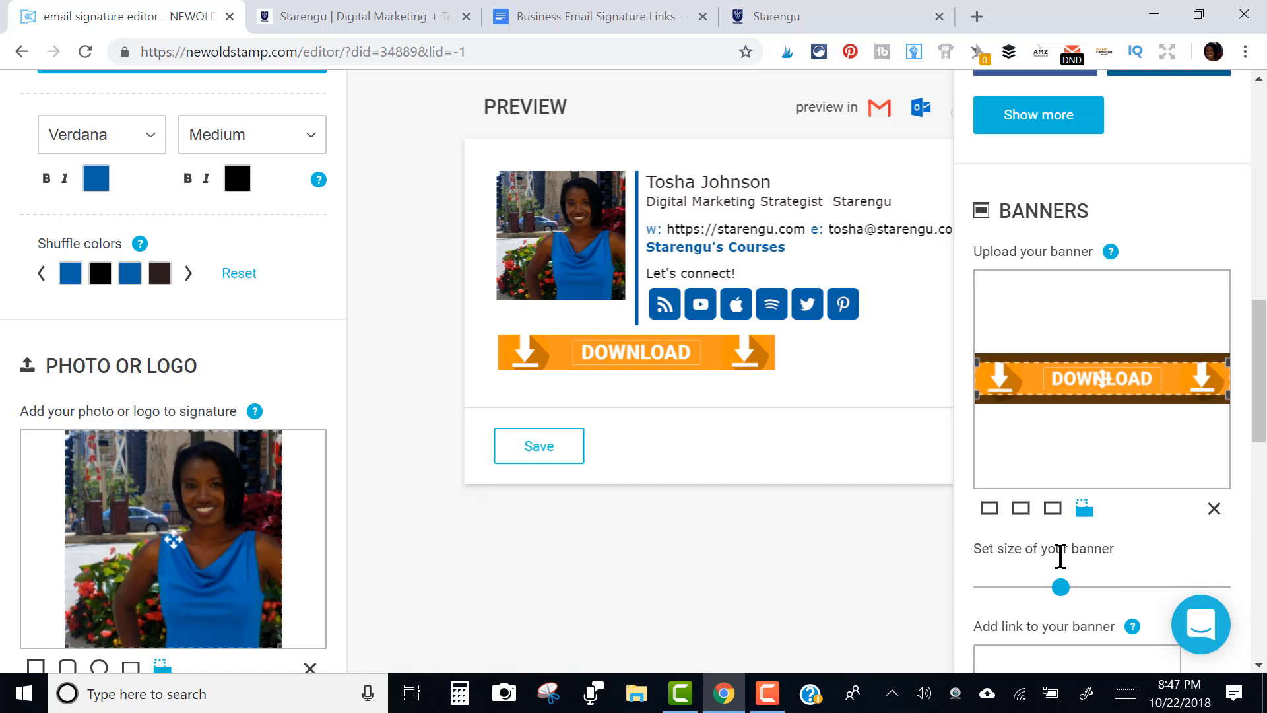
left_click(1021, 509)
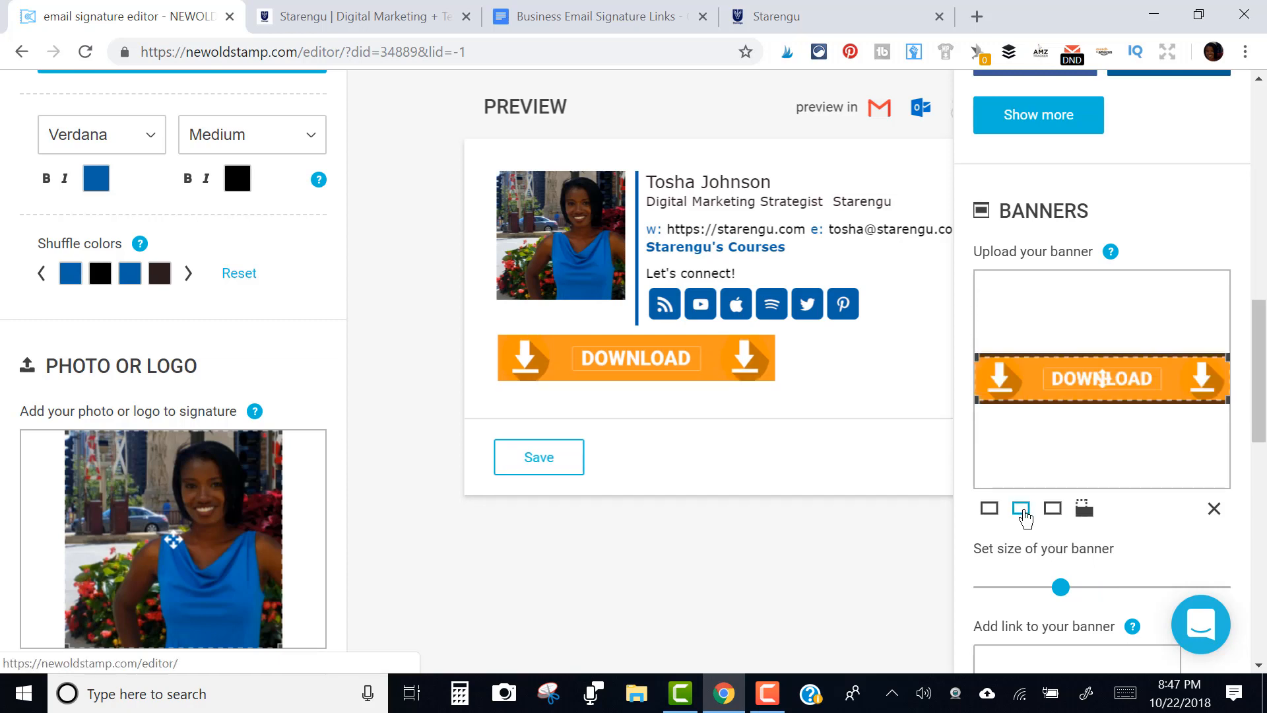
left_click(1053, 512)
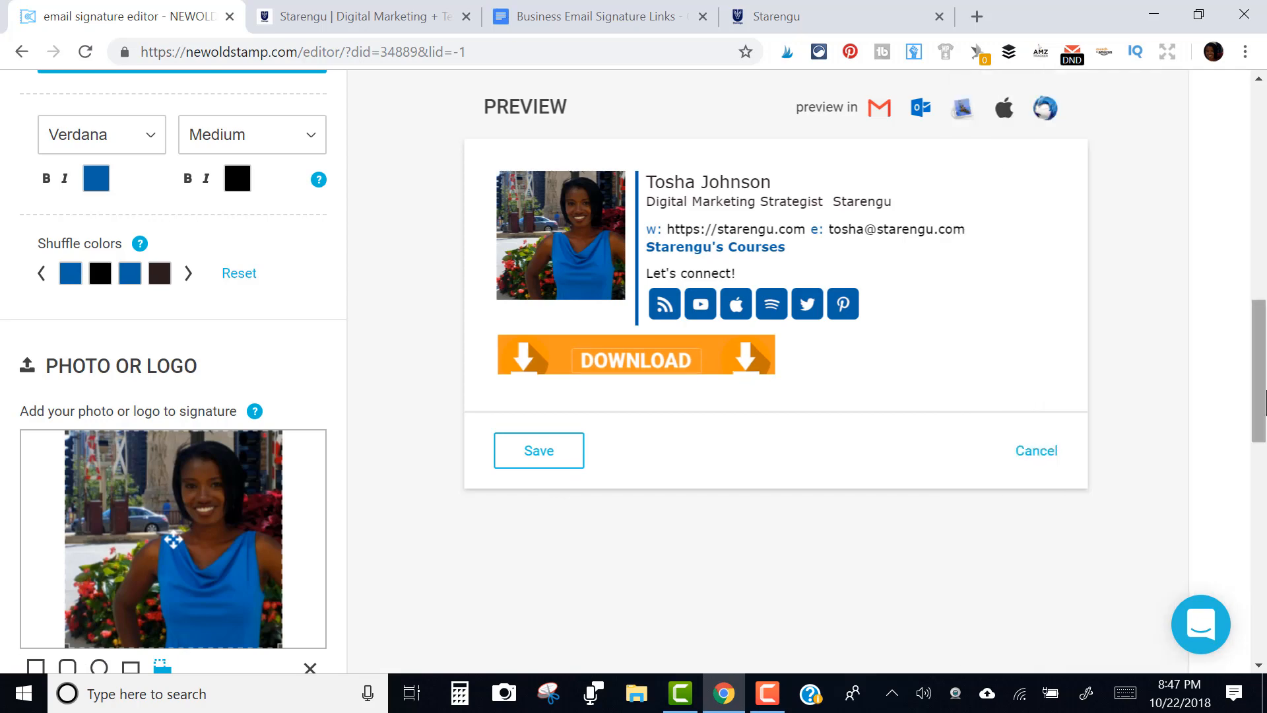
left_click(567, 17)
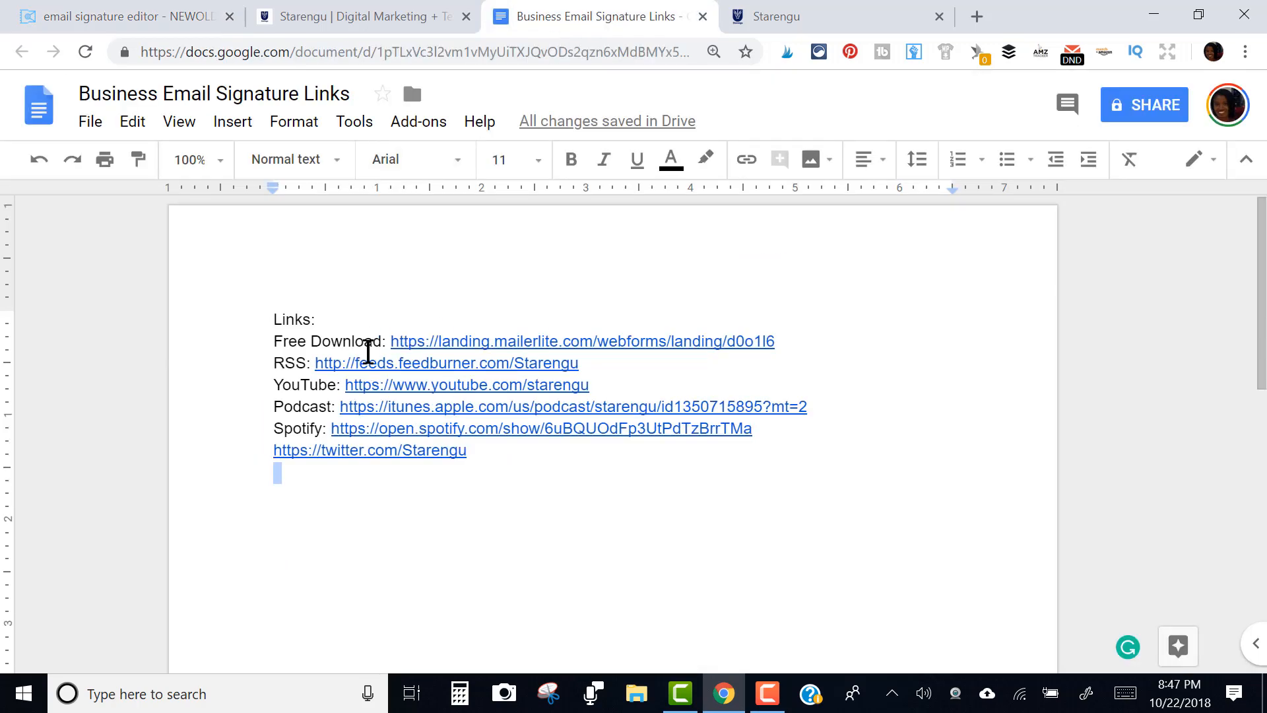
Copy the Free Download link address and paste it into the Starengu tab's address bar
left_click_drag(393, 341, 789, 336)
key("ctrl+c")
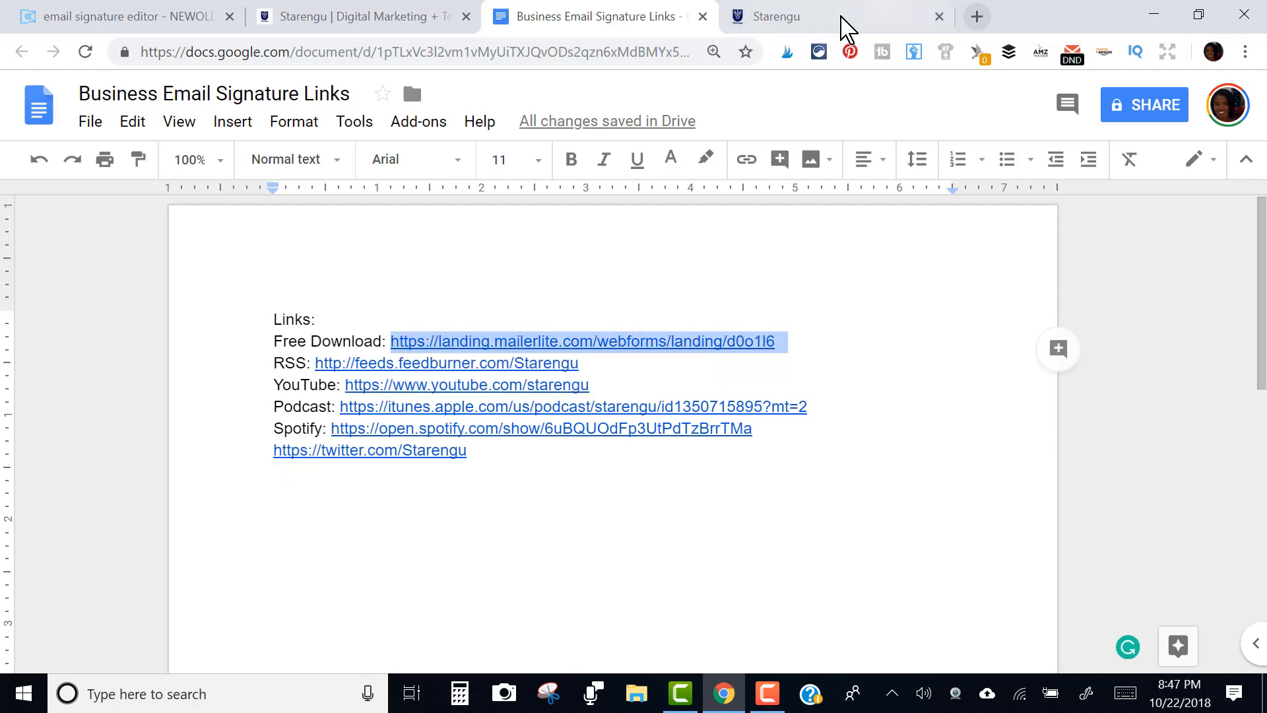
left_click(841, 18)
key("ctrl+v")
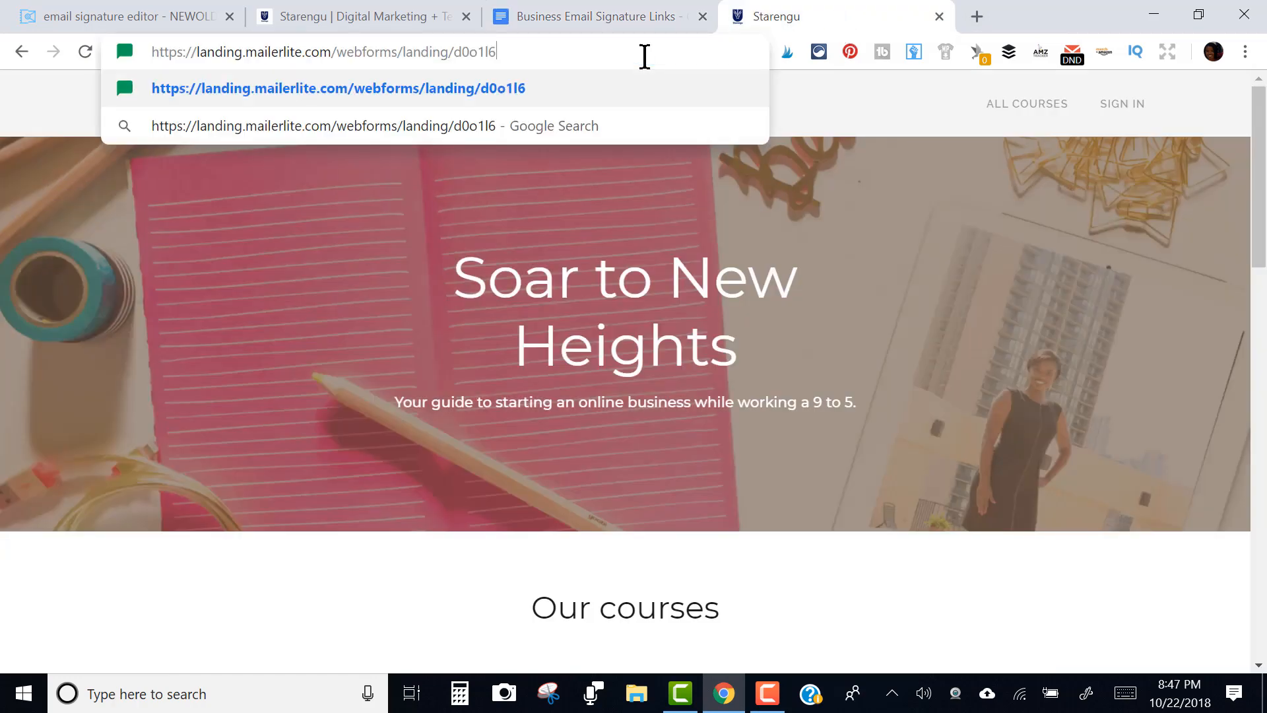
Load the MailerLite 'After 9 to 5 Kit' page, copy its URL, and go back to Newoldstamp
key("Return")
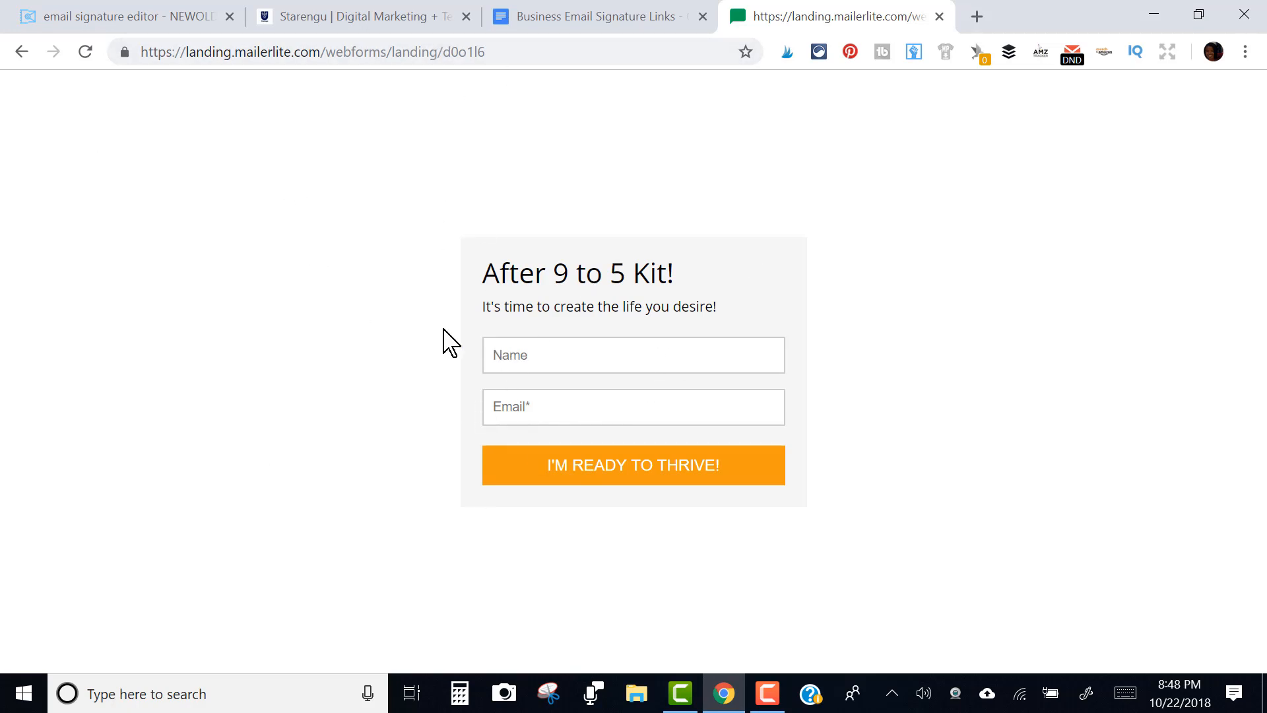
left_click(396, 47)
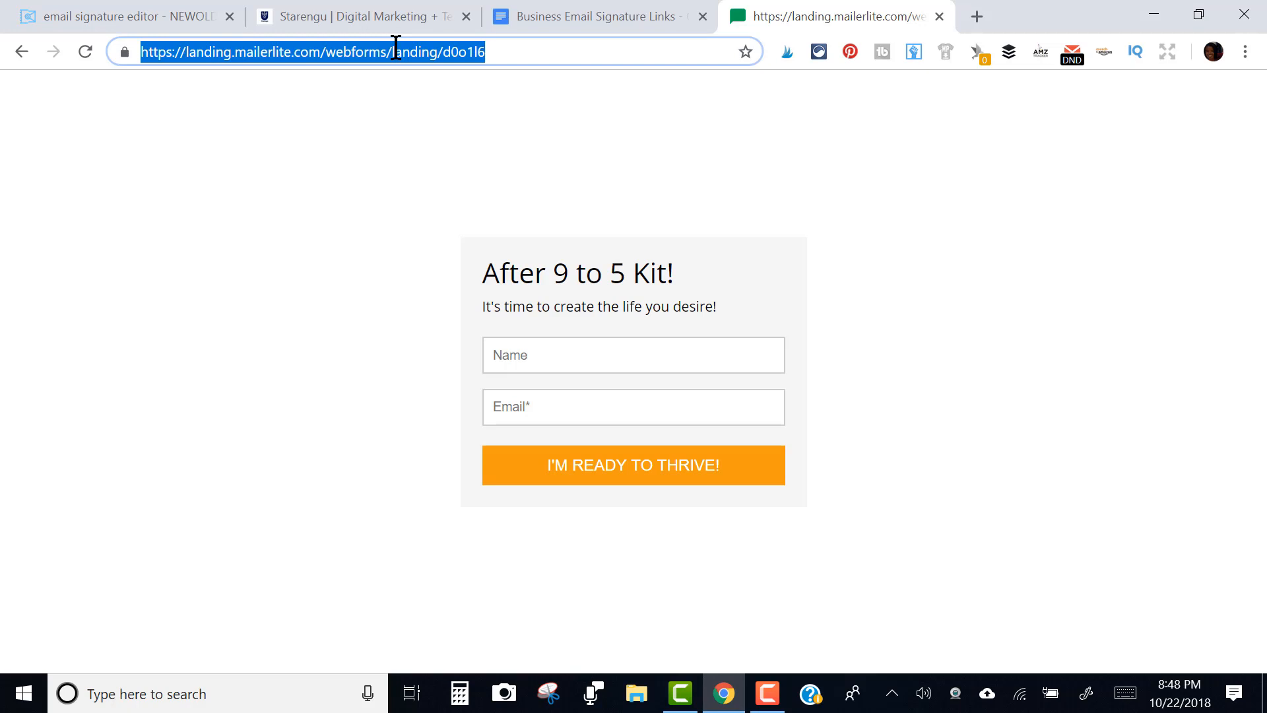
left_click(140, 17)
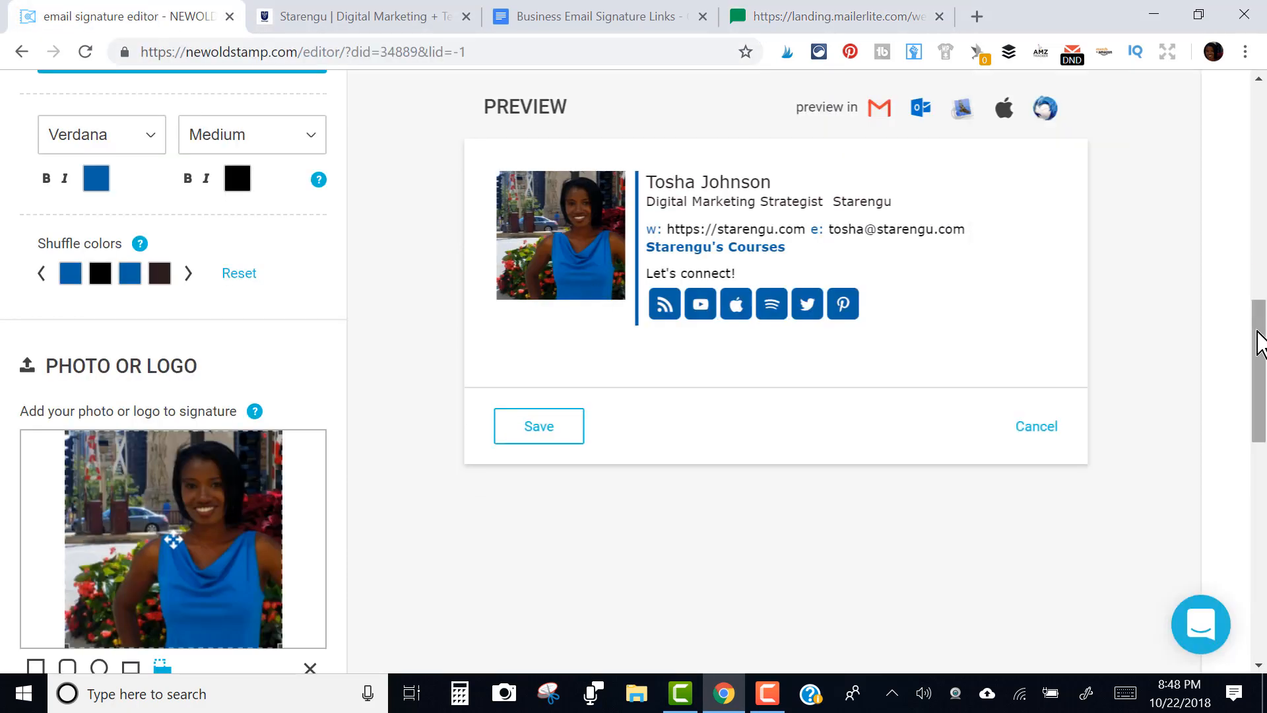
Set the MailerLite landing page URL as the banner link and readjust the banner's size and shape
scroll(1208, 399, "down", 10)
left_click(1067, 665)
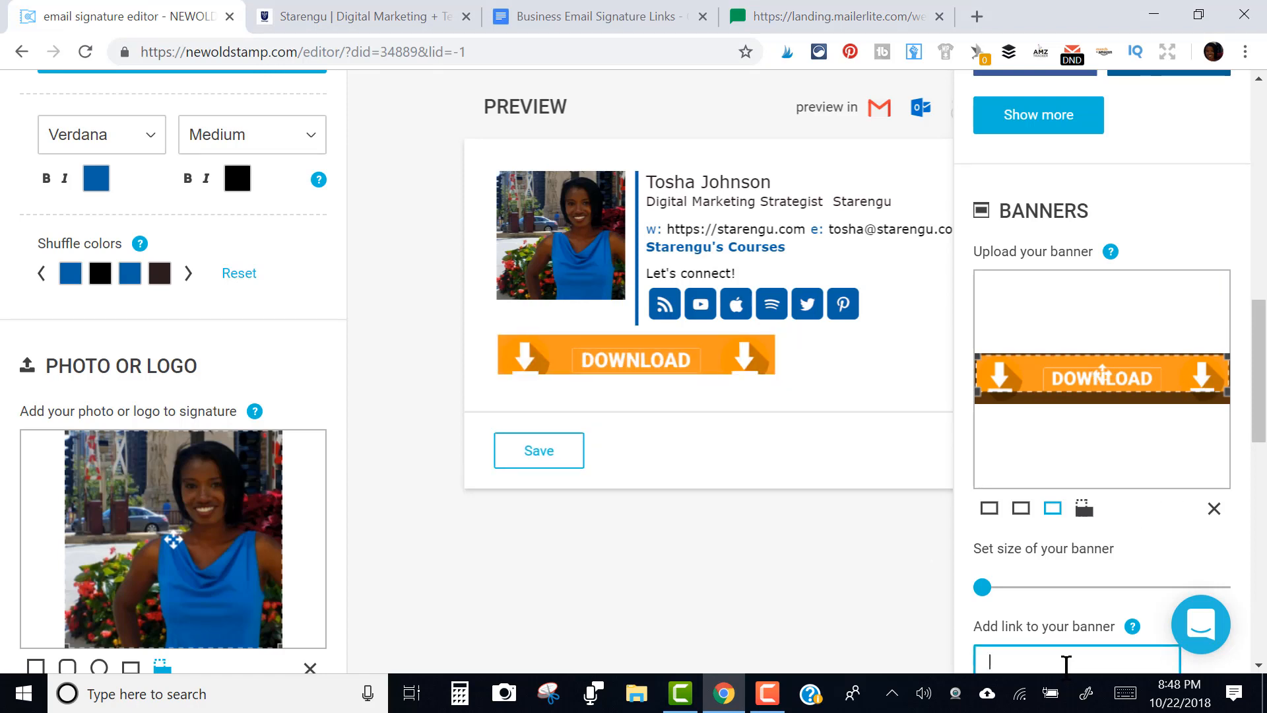
key("ctrl+v")
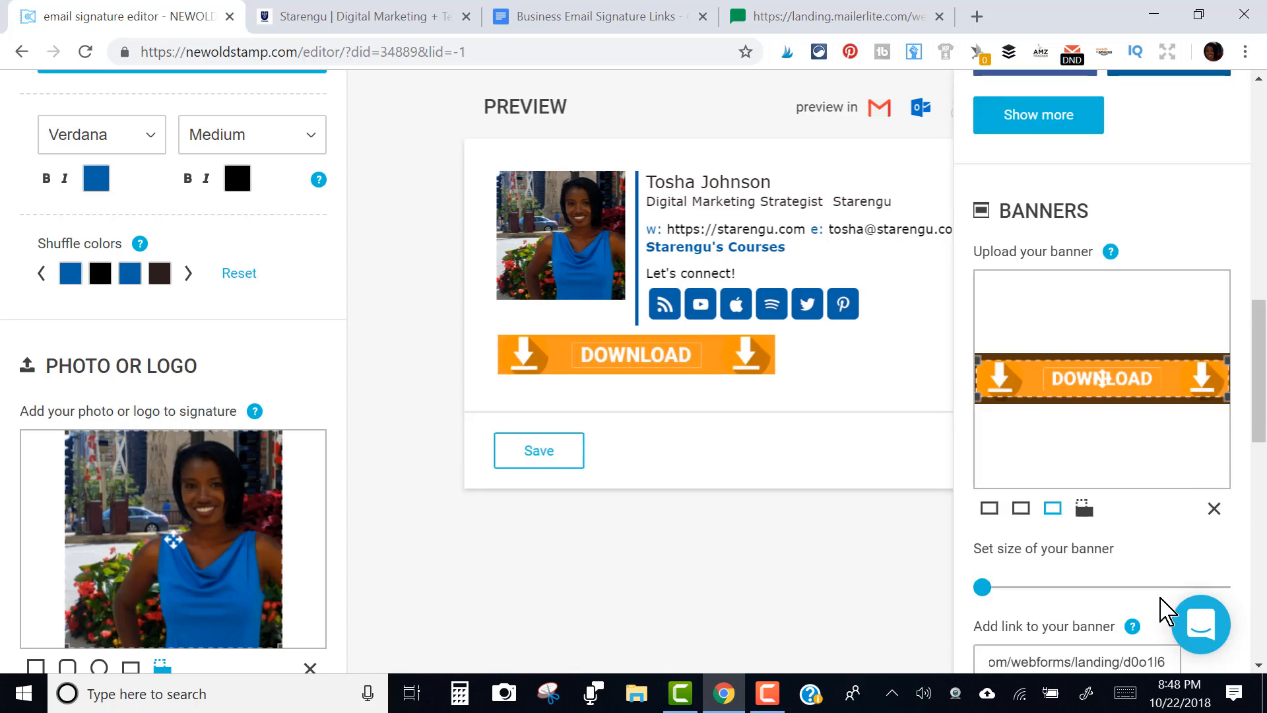
left_click(1160, 592)
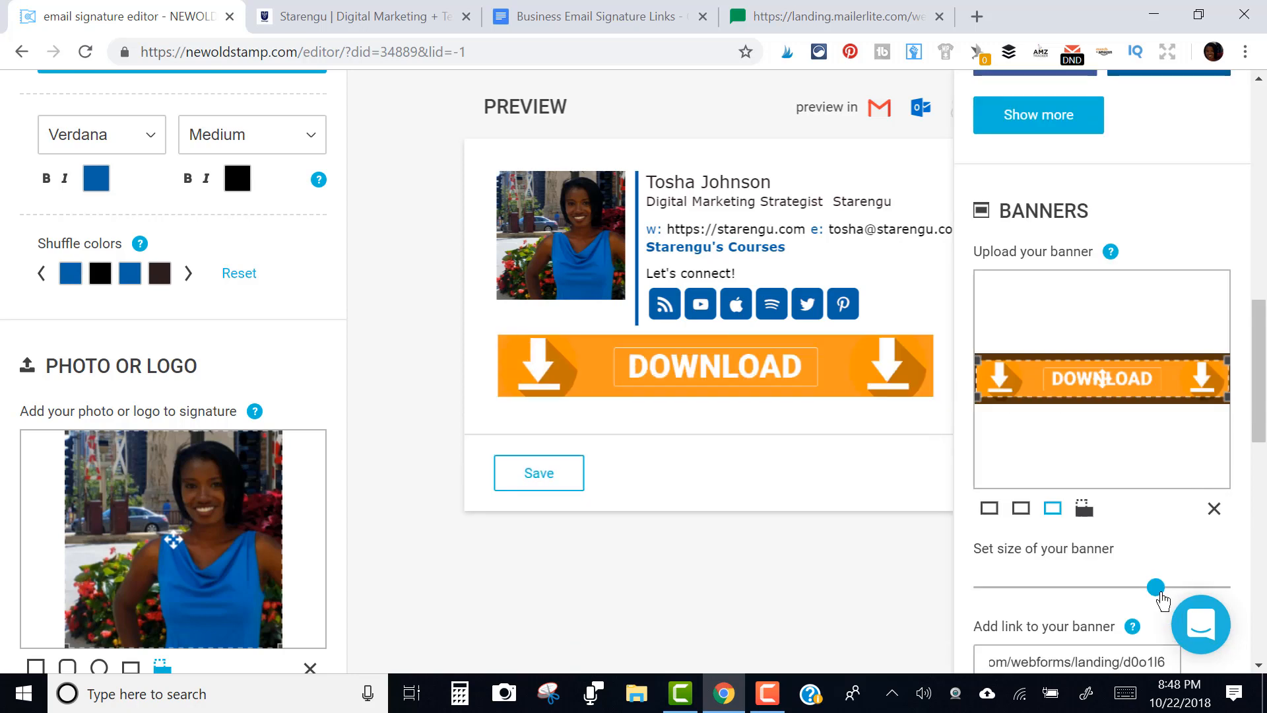
left_click_drag(1154, 593, 1060, 589)
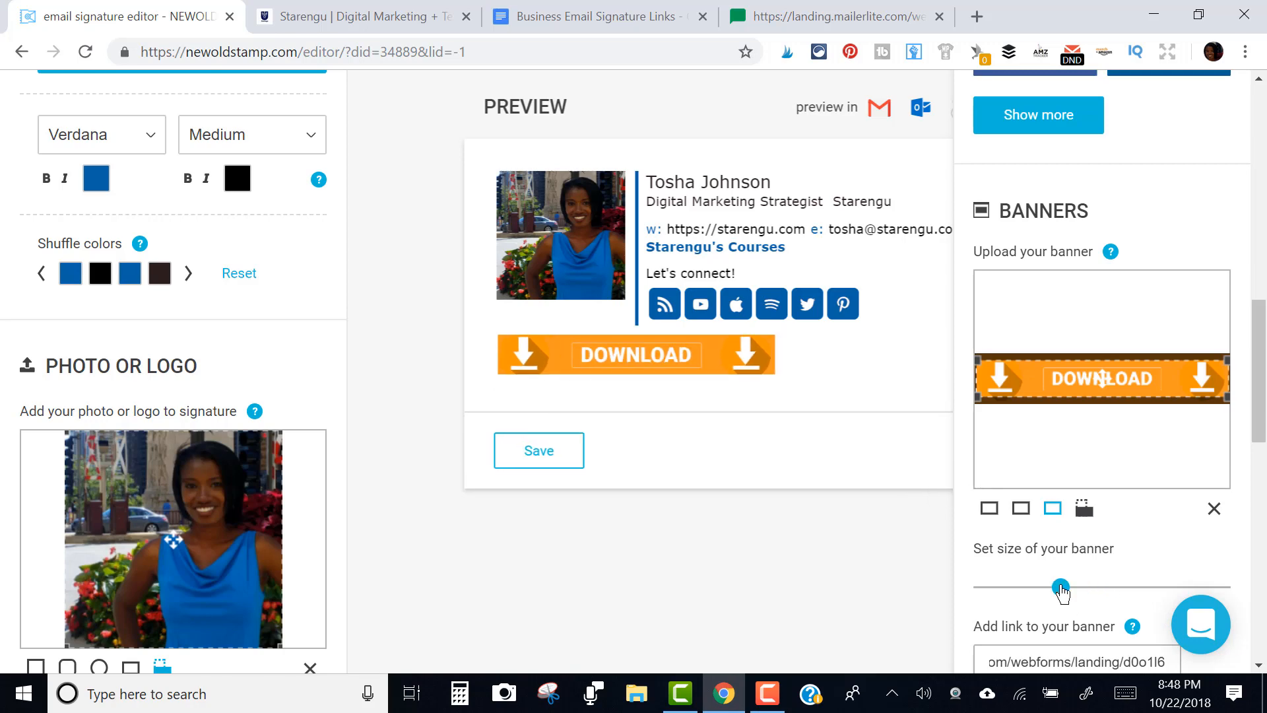
left_click(1029, 509)
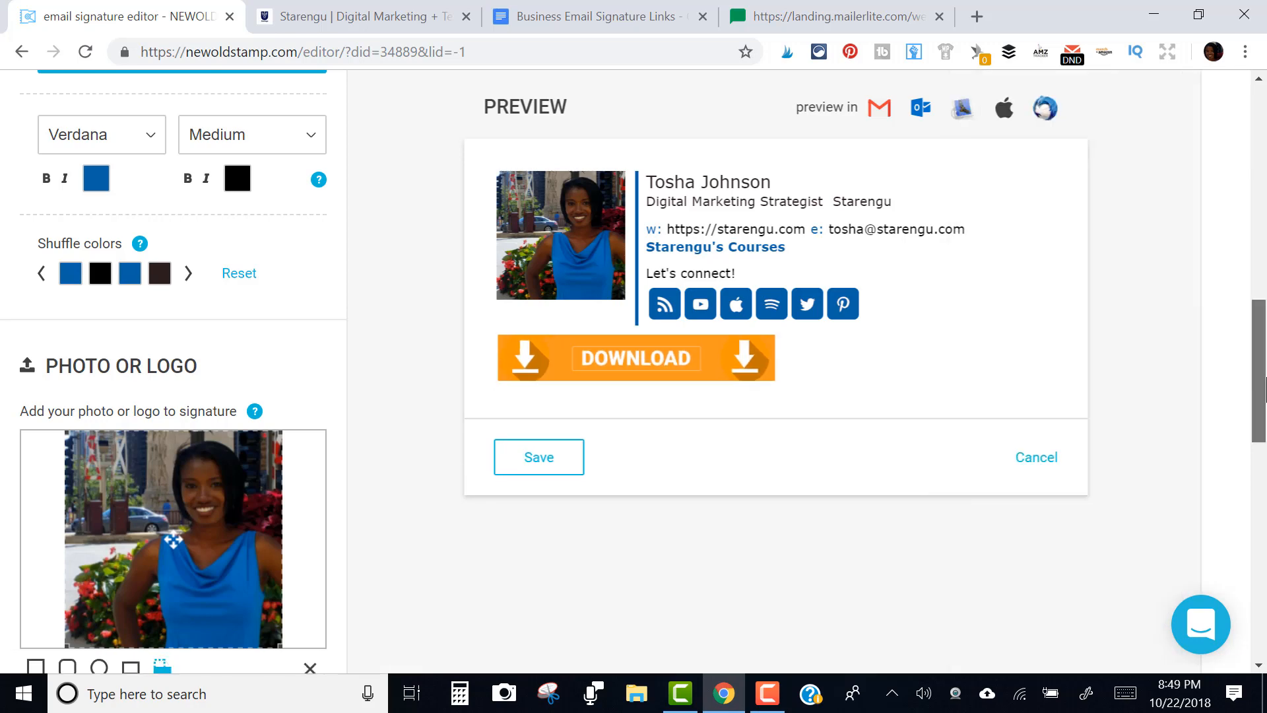
Make the profile photo slightly larger
scroll(1264, 462, "down", 5)
mouse_move(1196, 452)
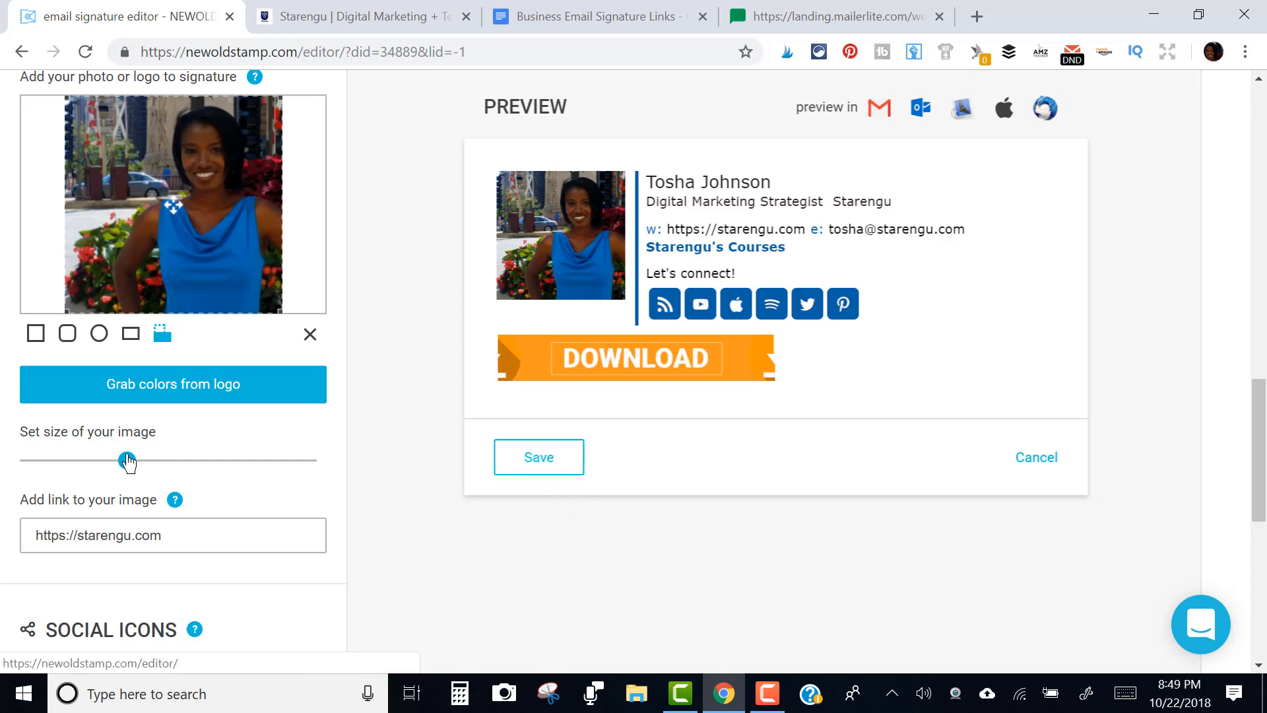
left_click_drag(127, 460, 171, 471)
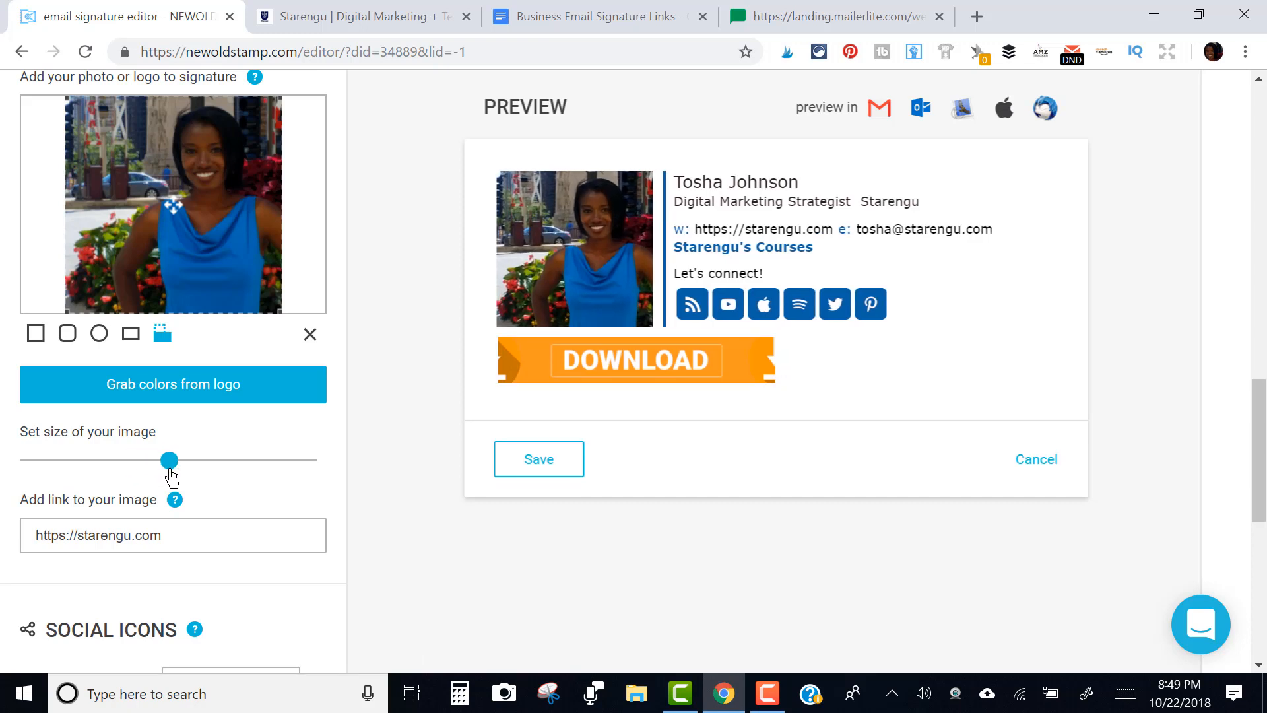
Test that clicking the DOWNLOAD banner in the preview opens the landing page
left_click(679, 349)
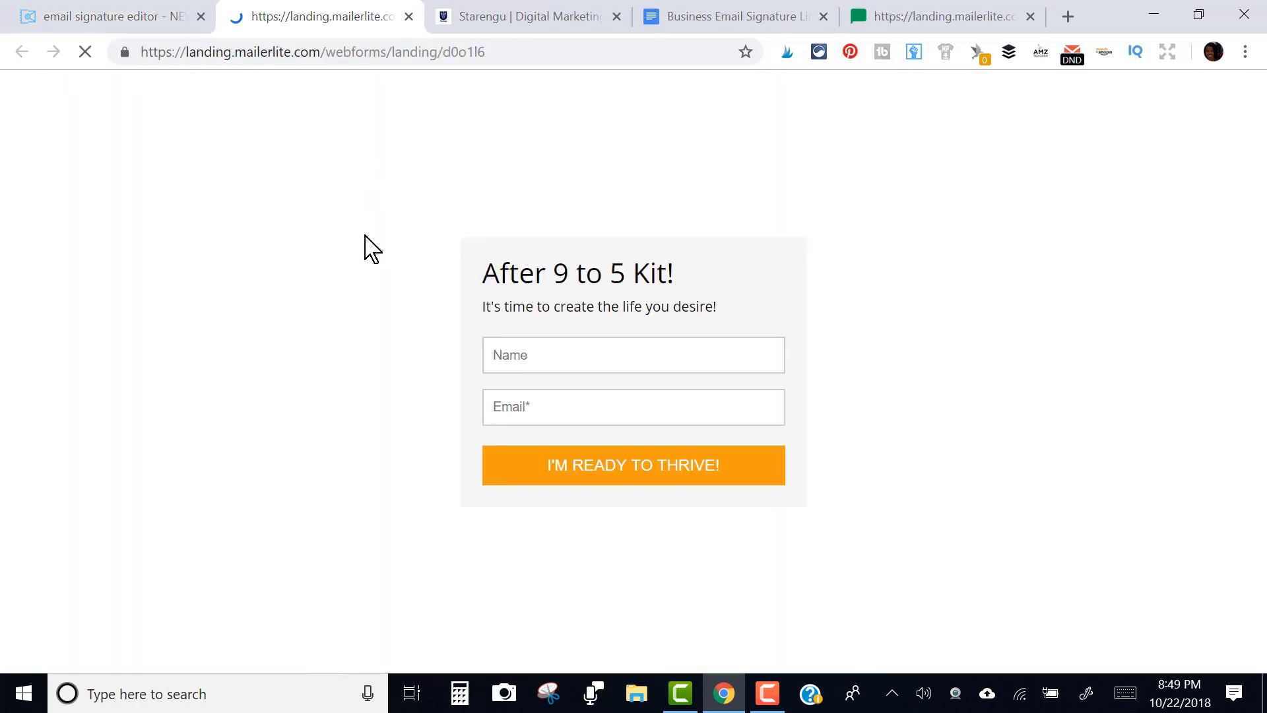
left_click(91, 14)
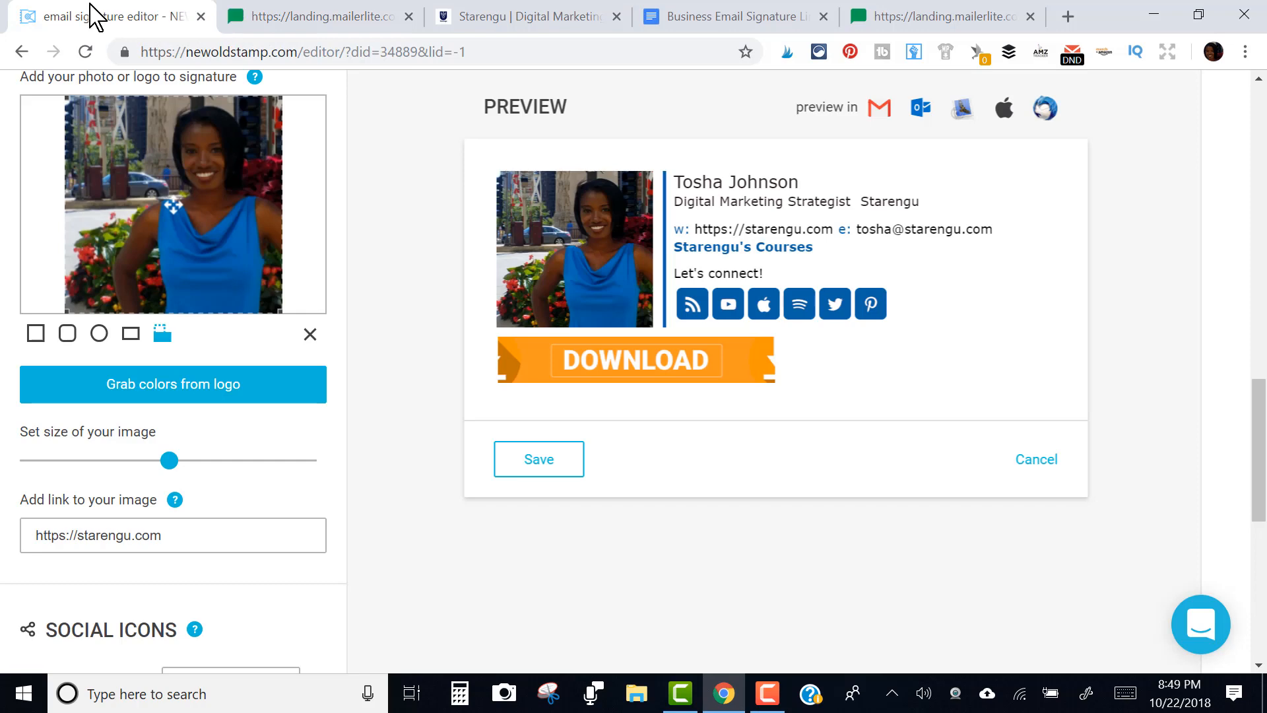
left_click(731, 377)
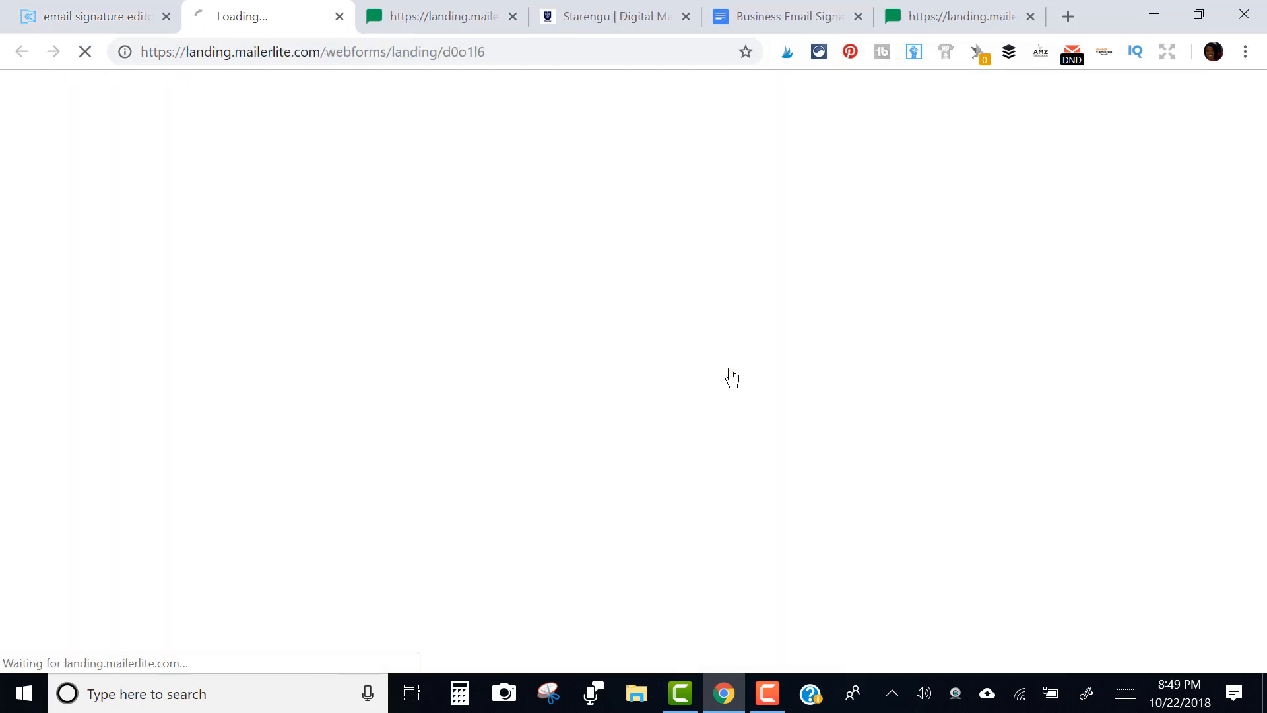
left_click(133, 15)
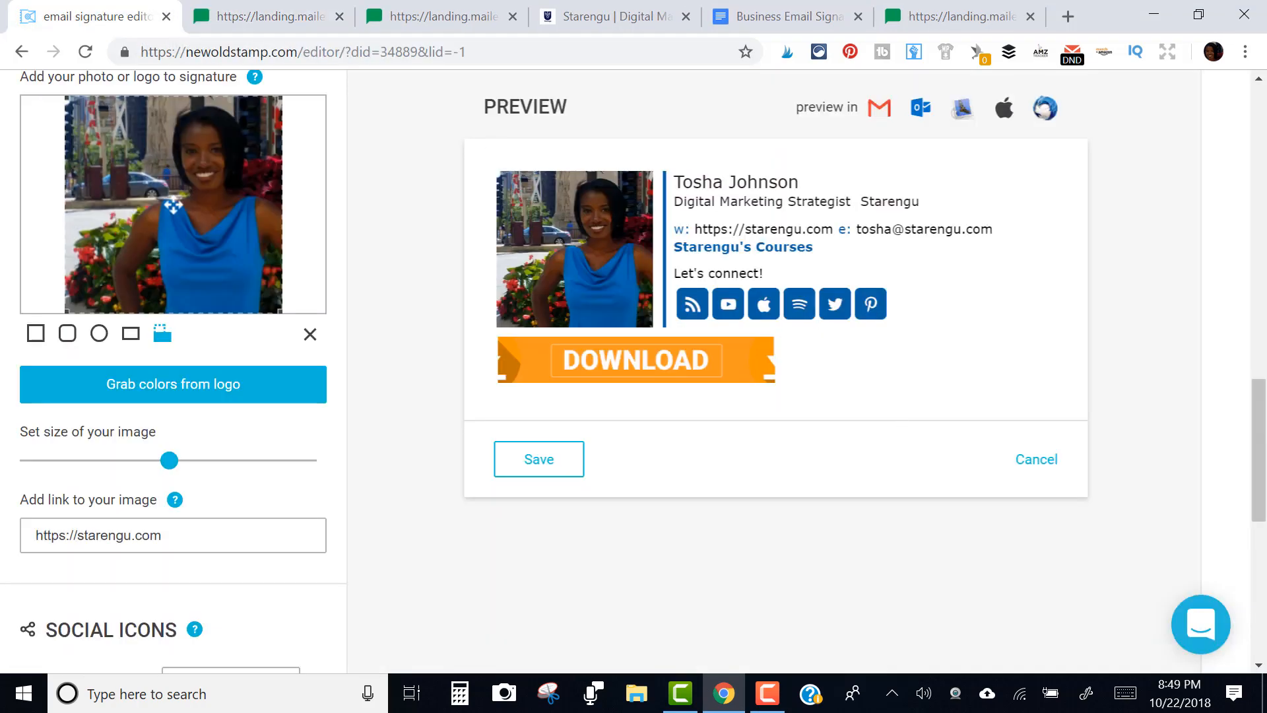
scroll(1201, 438, "down", 2)
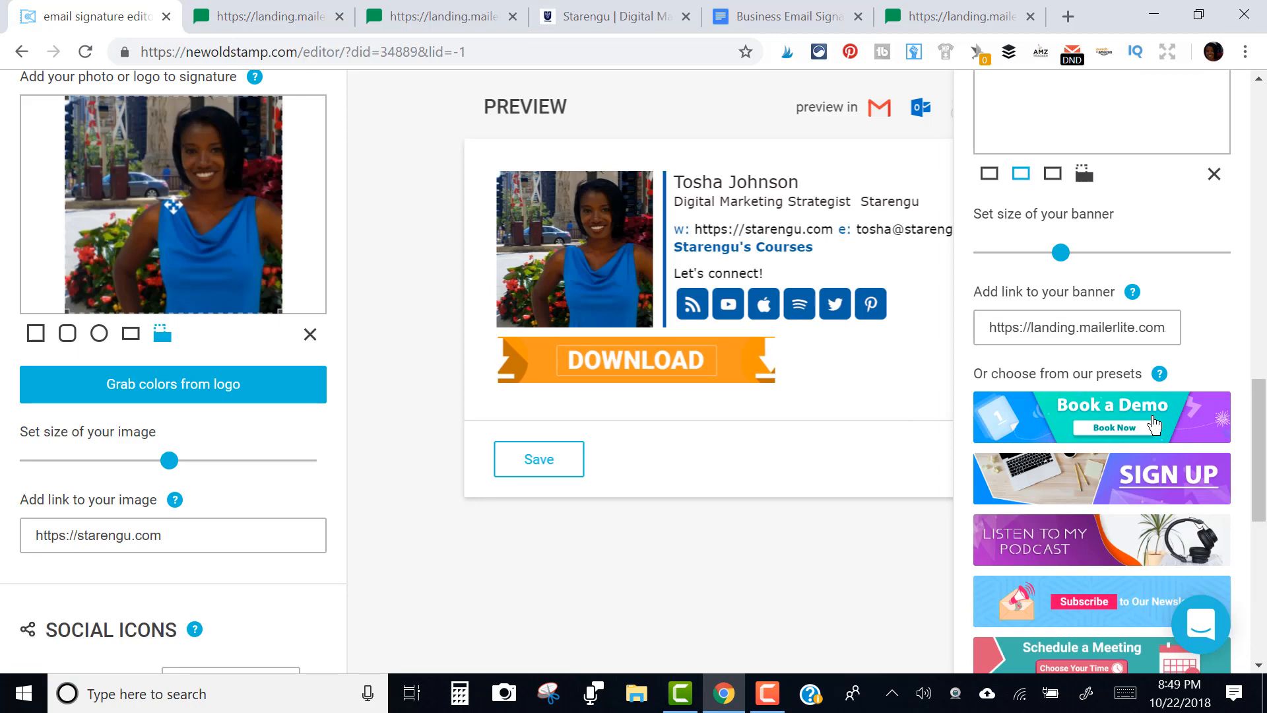
Switch the DOWNLOAD banner to the first shape, close the Banners panel, and save the signature
left_click(989, 174)
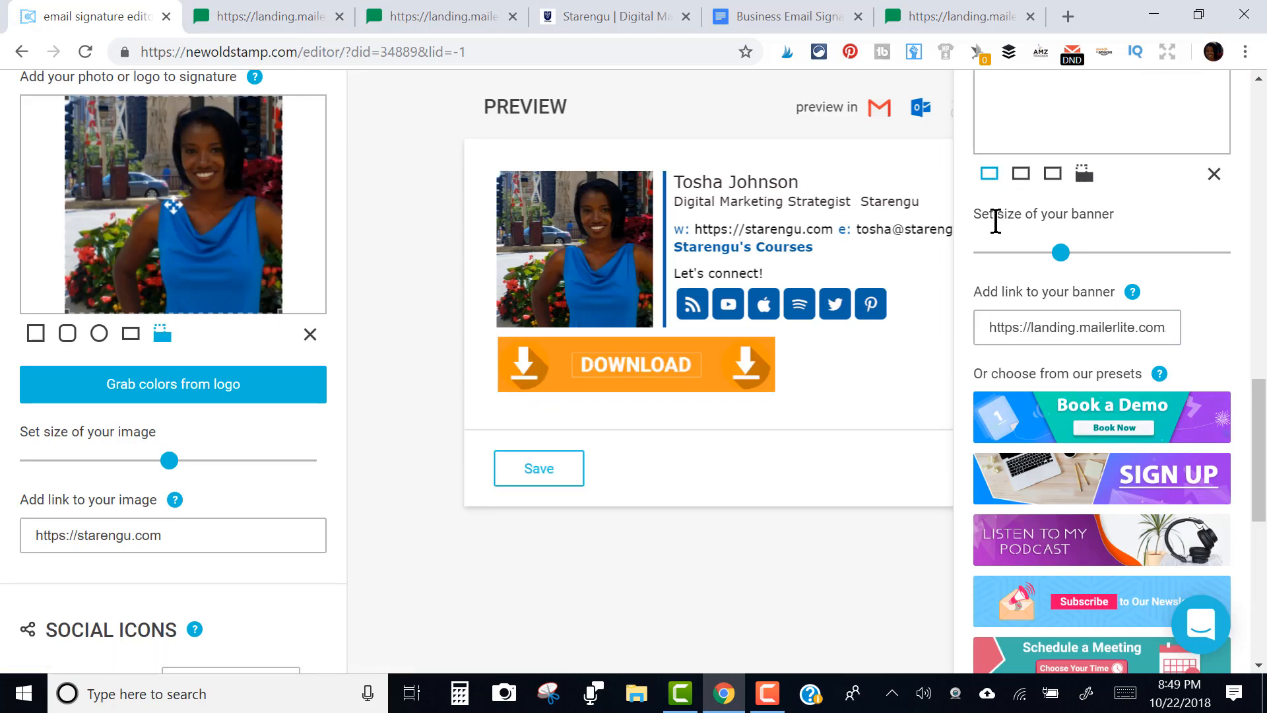
left_click(749, 393)
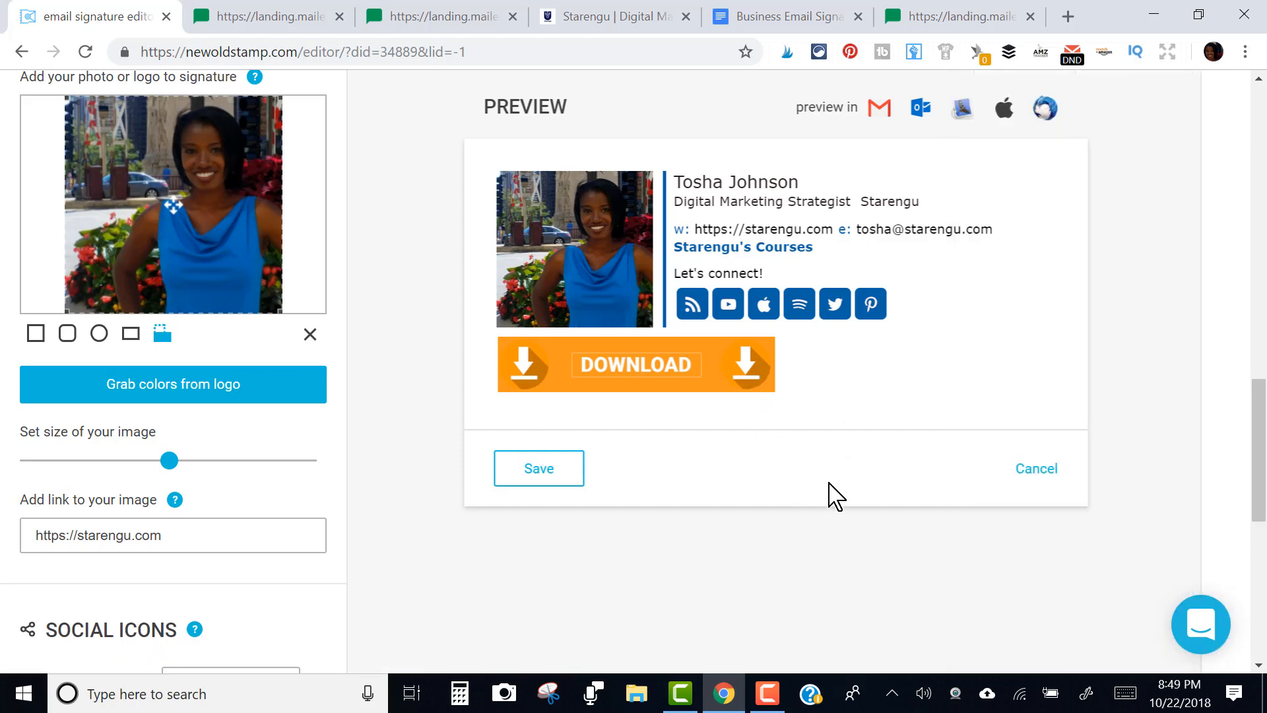
left_click(537, 470)
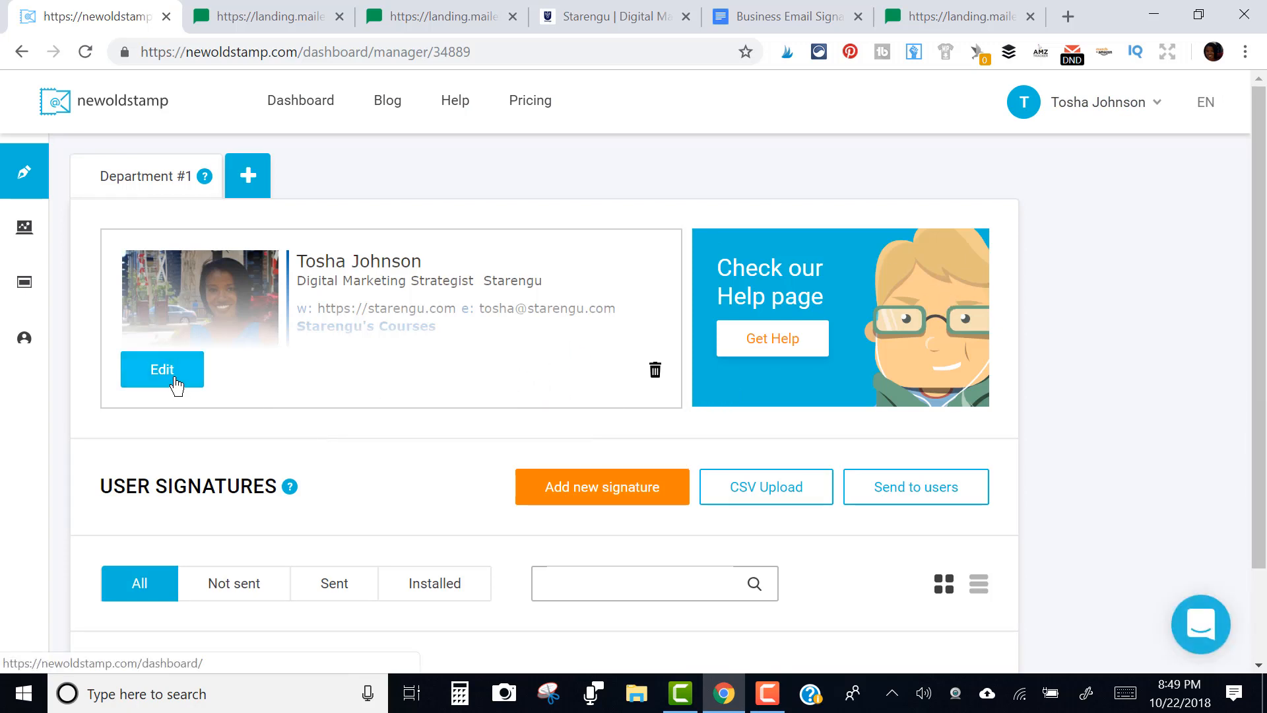
Reopen the saved signature in the editor and preview it inside a Gmail new message
left_click(628, 500)
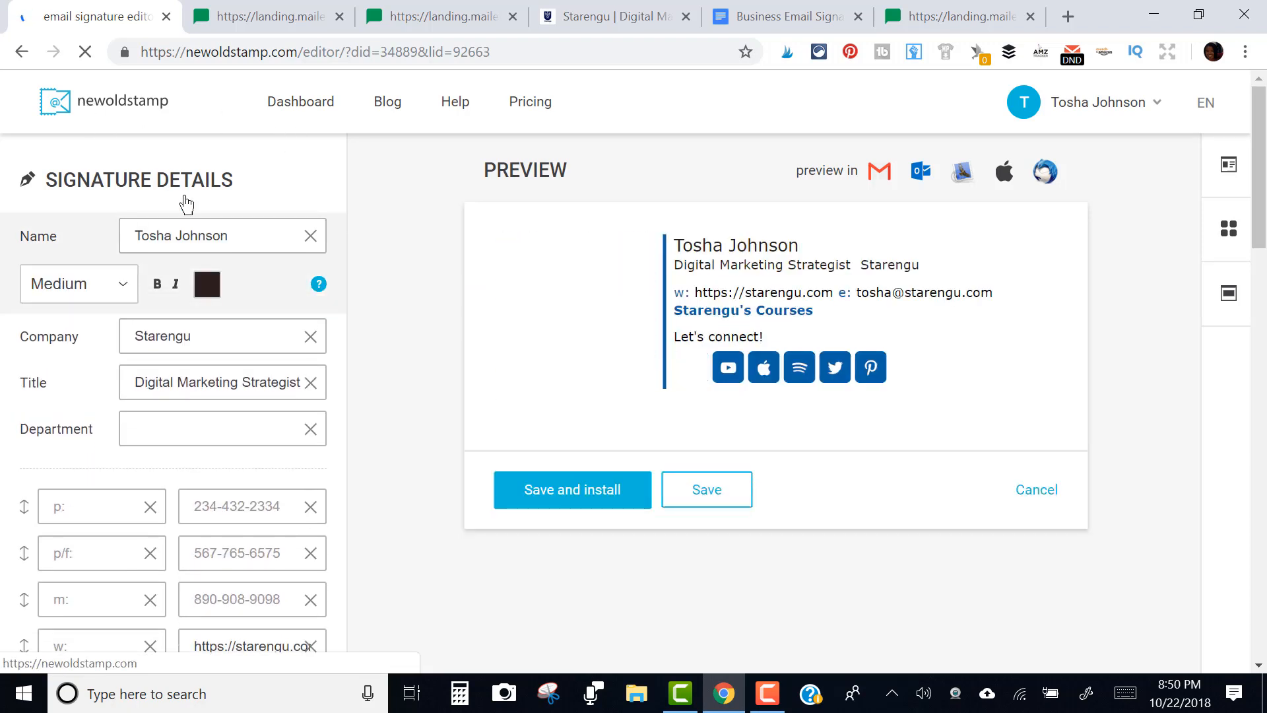
left_click(878, 173)
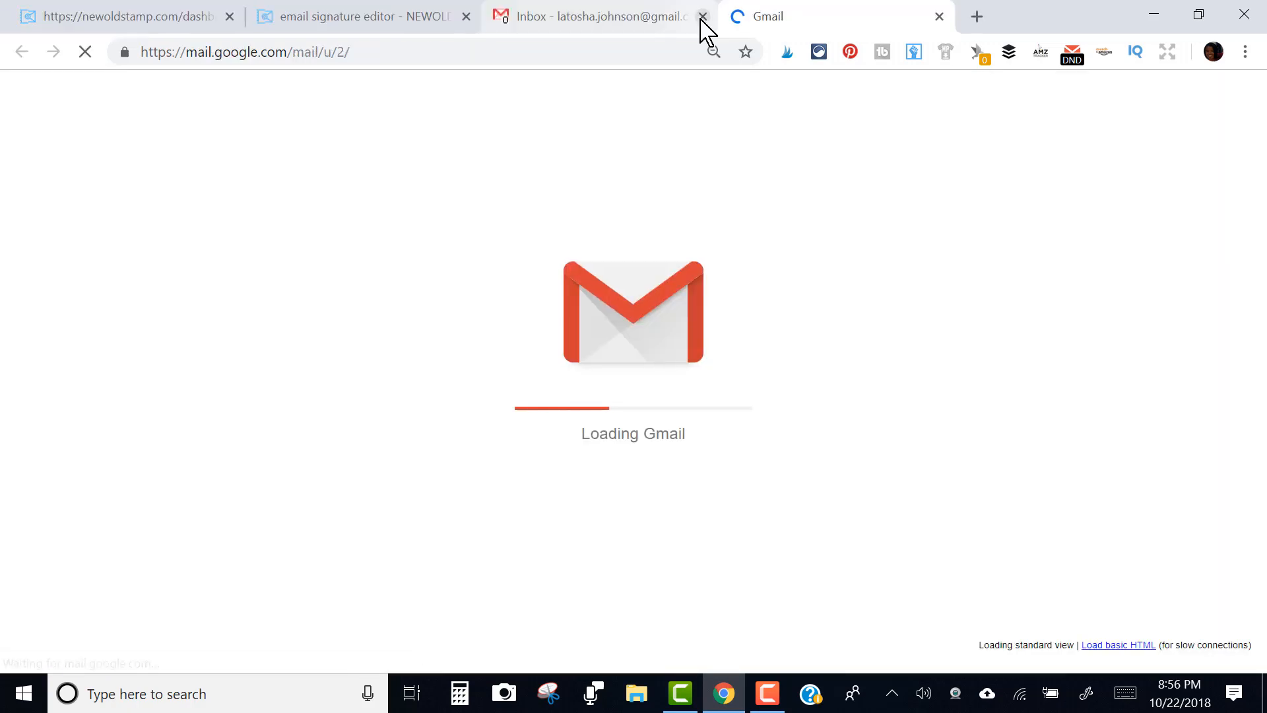
Close the extra inbox tab and open Gmail's full Settings on the General tab
left_click(703, 16)
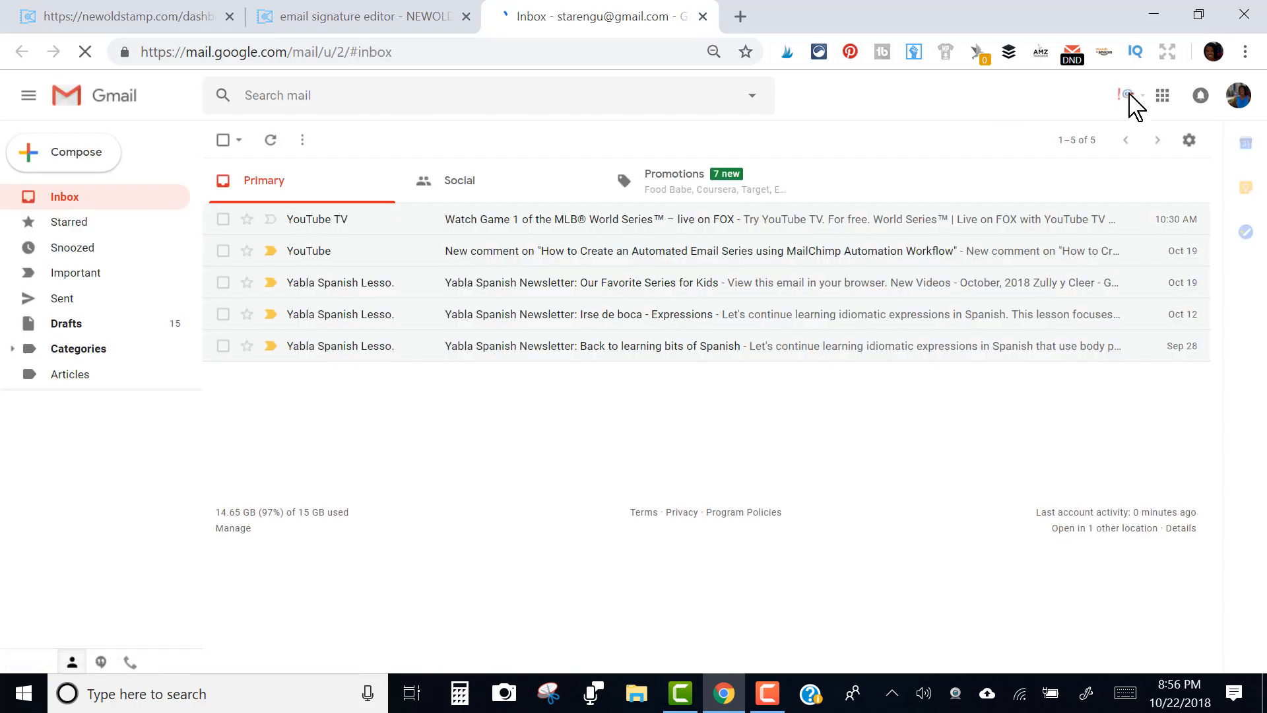
left_click(1188, 141)
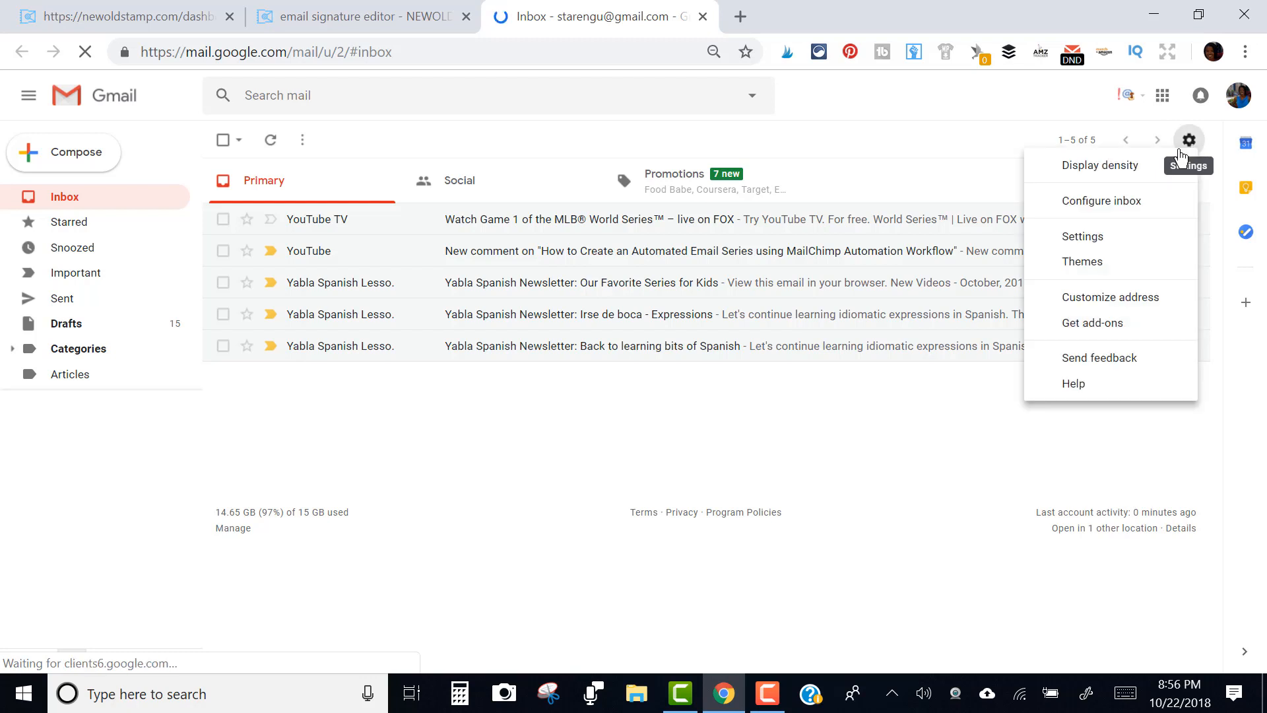
left_click(1103, 239)
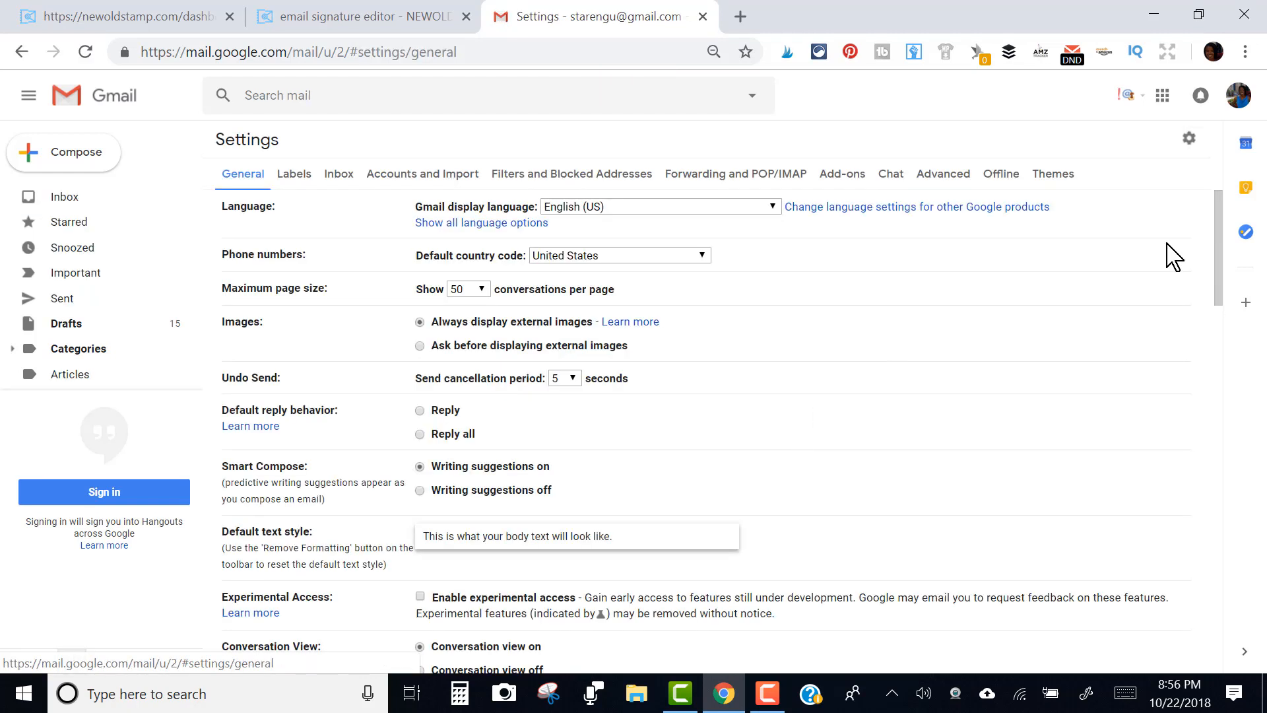
Under General > Signature, switch from No signature to the Newoldstamp signature with photo and banner
mouse_move(1216, 259)
left_mouse_down()
mouse_move(1190, 490)
mouse_move(1199, 557)
left_mouse_up()
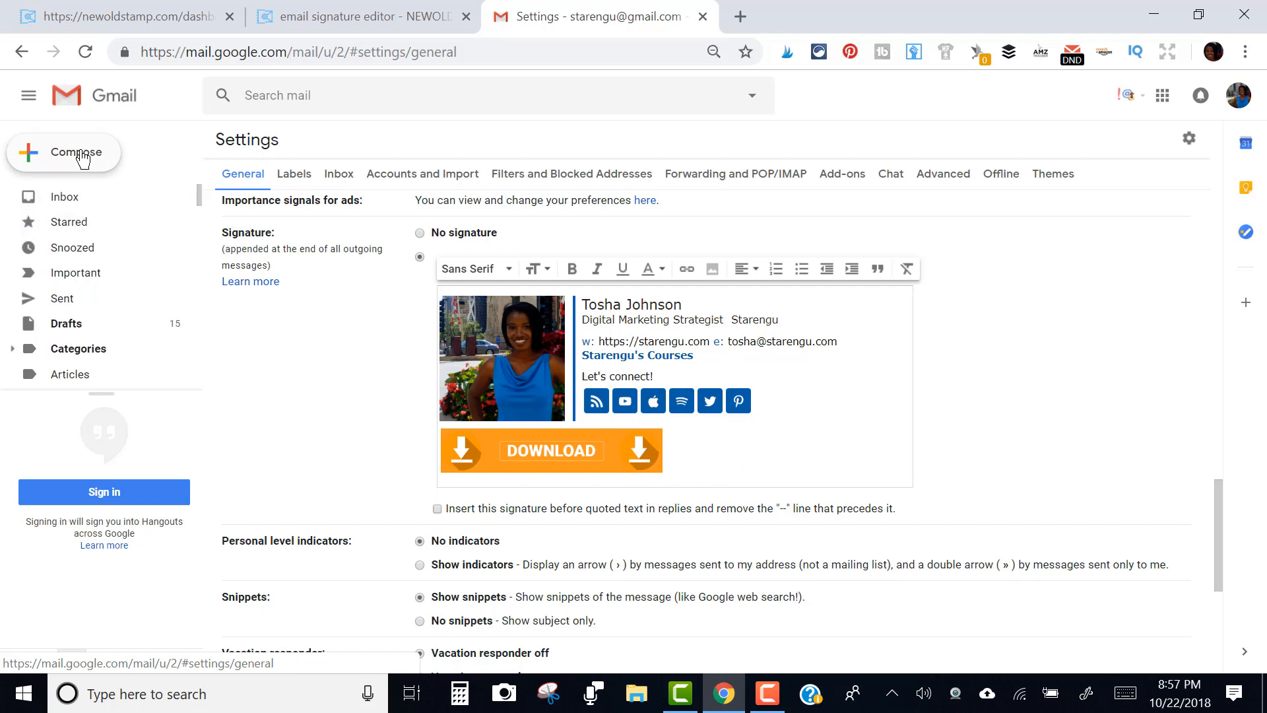
left_click(420, 233)
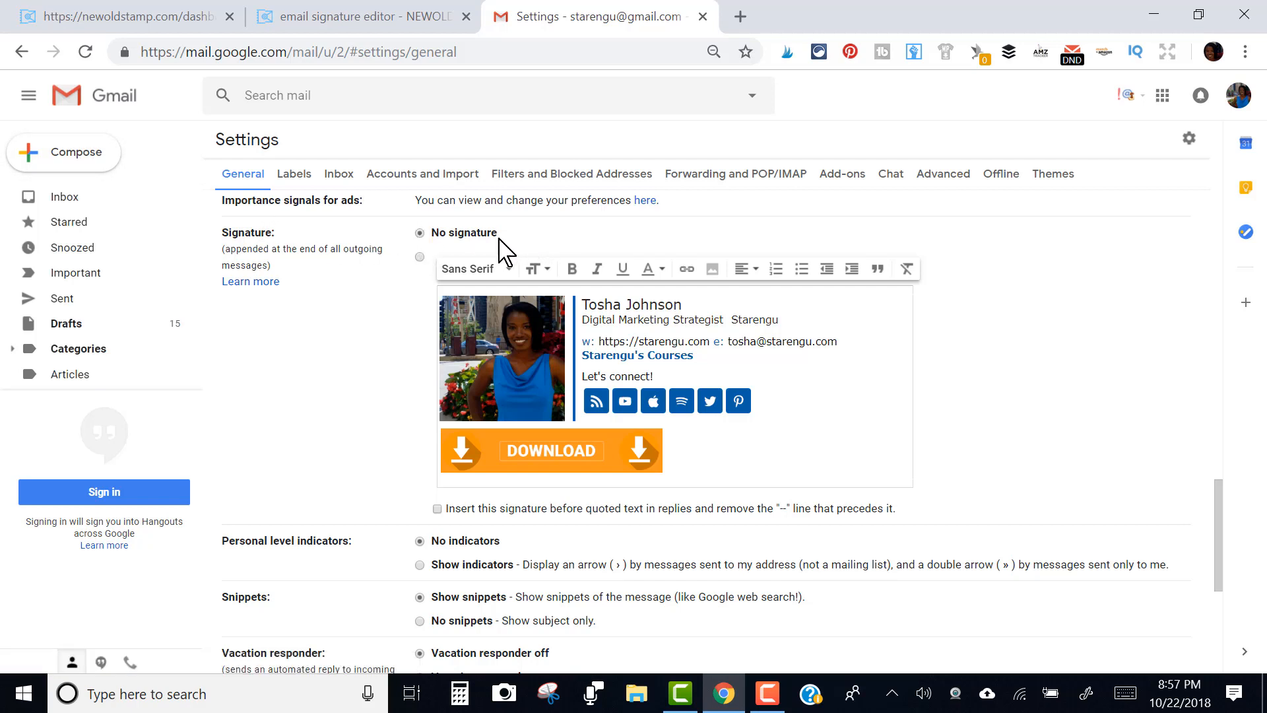
left_click_drag(1222, 498, 1226, 630)
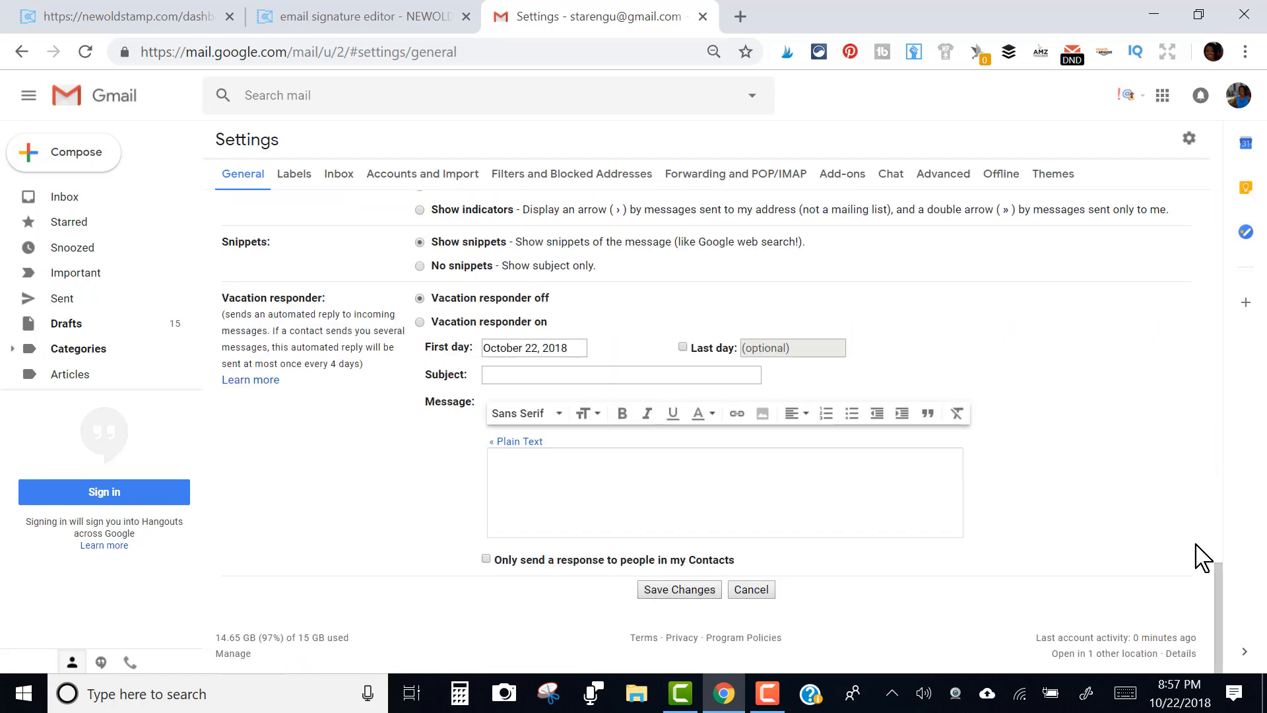
mouse_move(1223, 581)
left_mouse_down()
mouse_move(1205, 461)
mouse_move(1207, 499)
left_mouse_up()
left_click(419, 331)
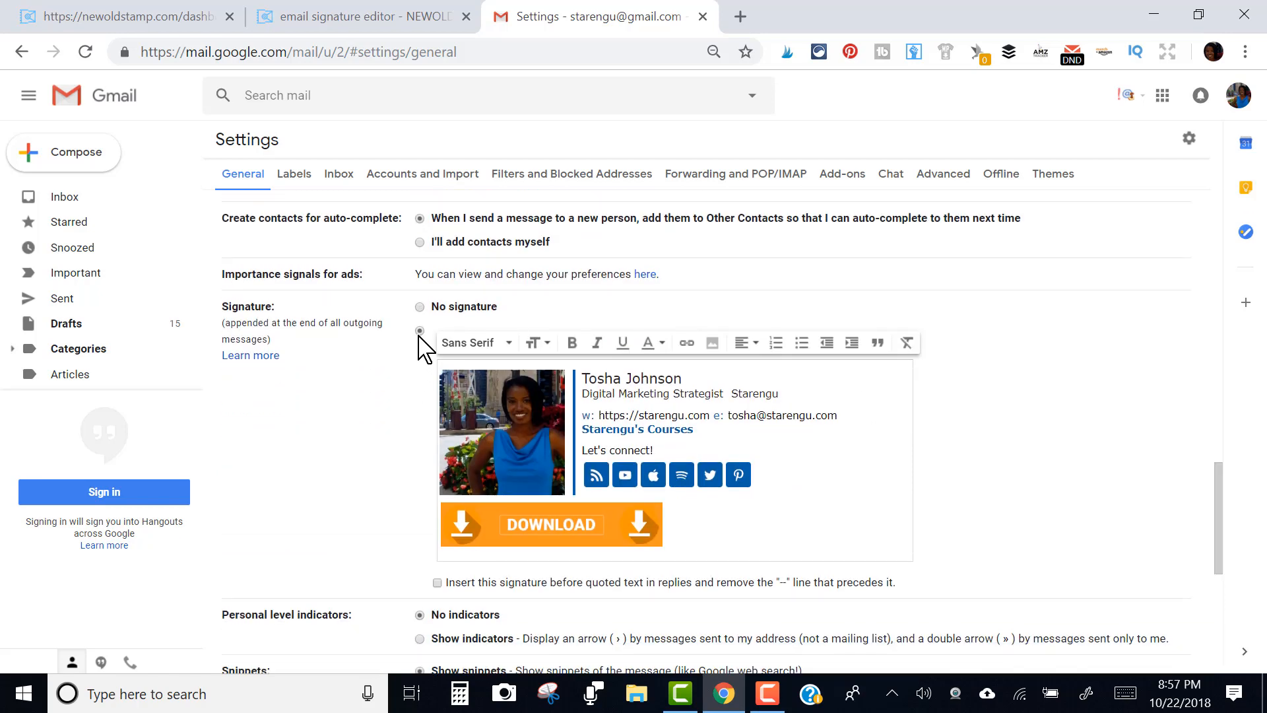
left_click_drag(1222, 509, 1216, 676)
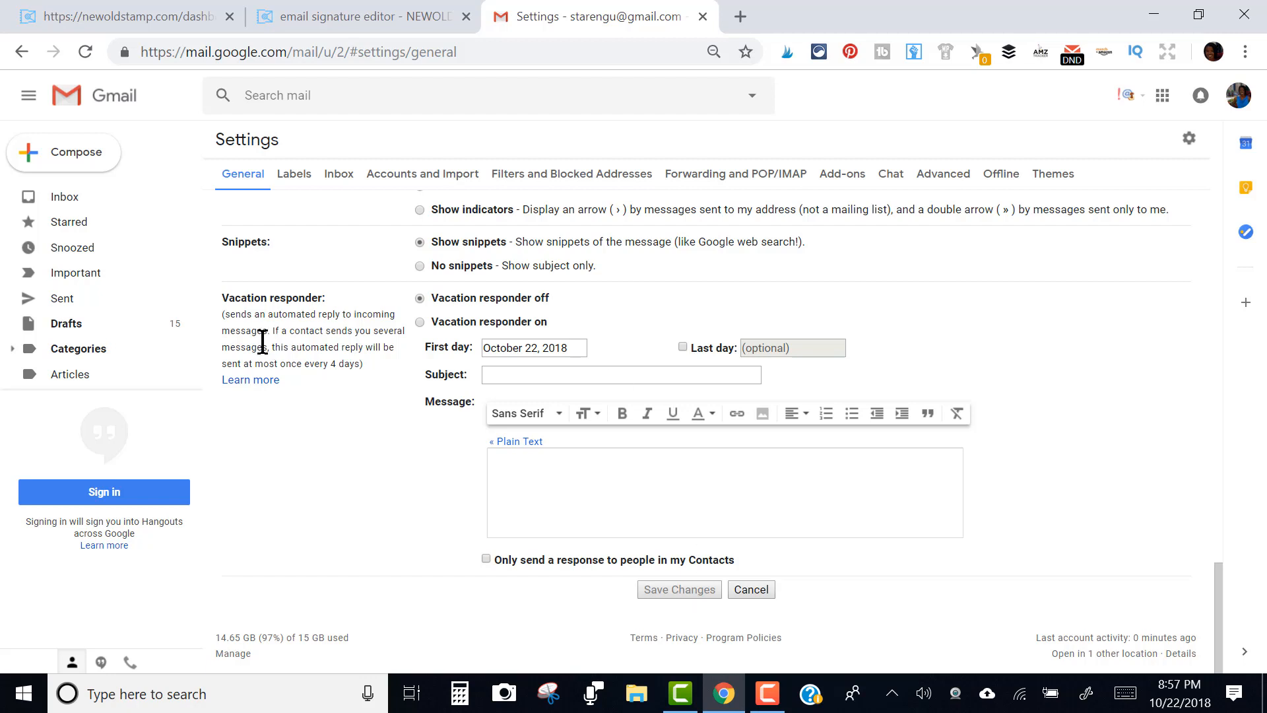
Send a test email titled TEST to the account's own address via its contact suggestion
left_click(82, 169)
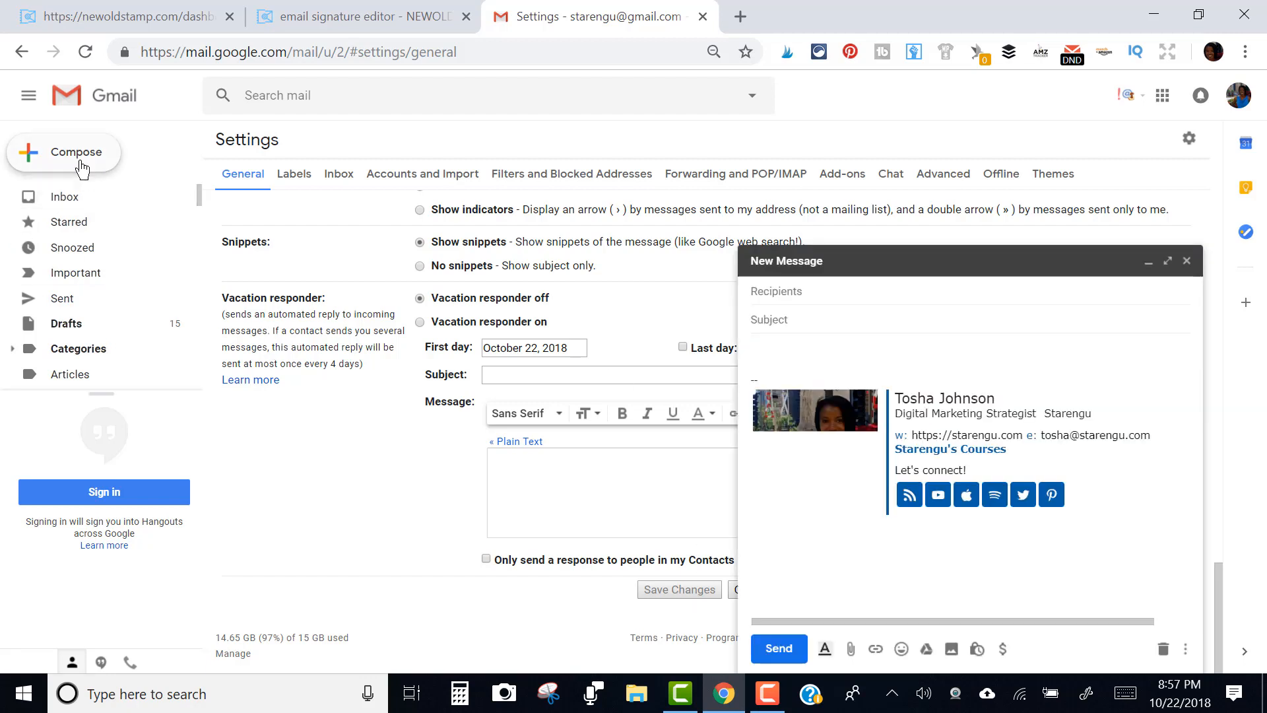
left_click(825, 361)
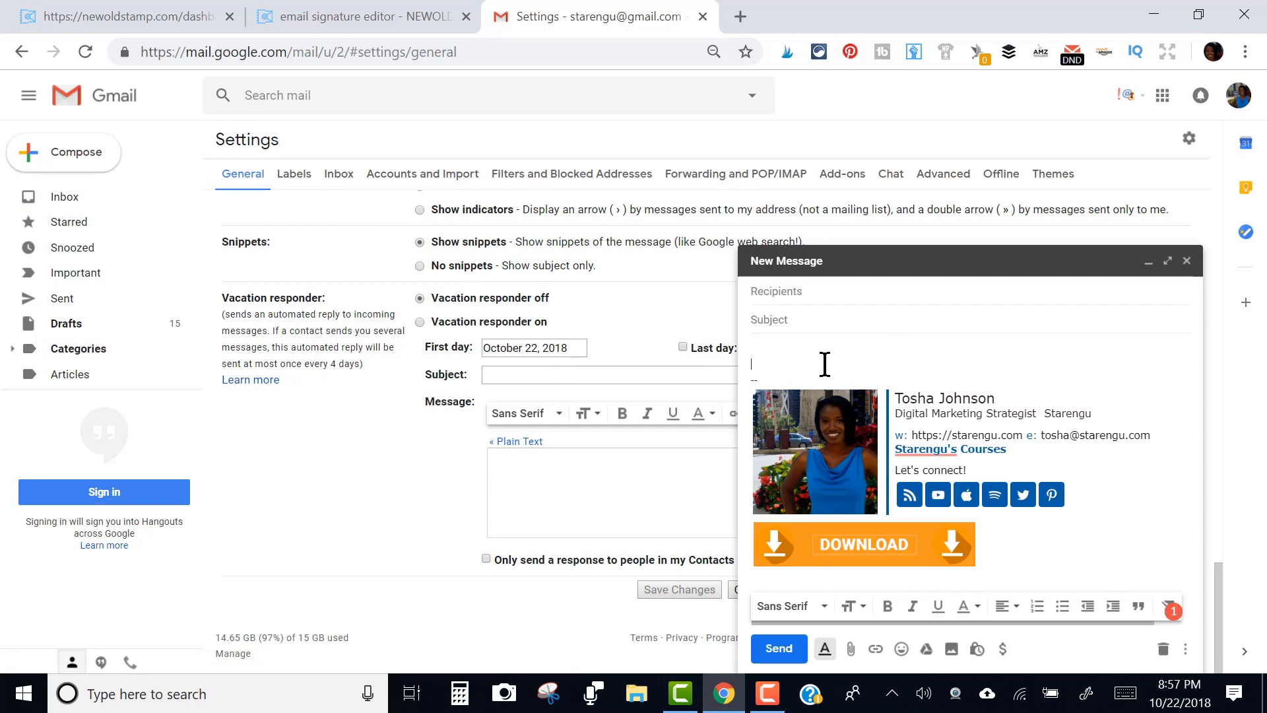
left_click(827, 290)
type("star")
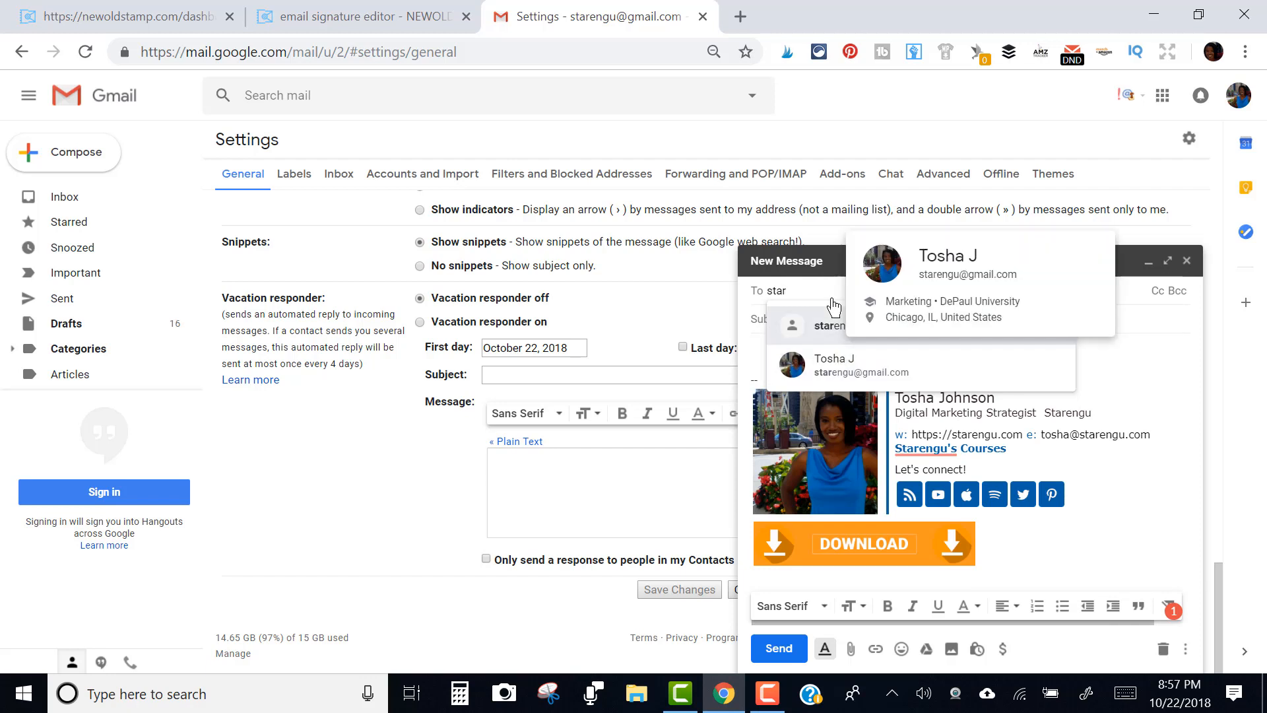
key("Tab")
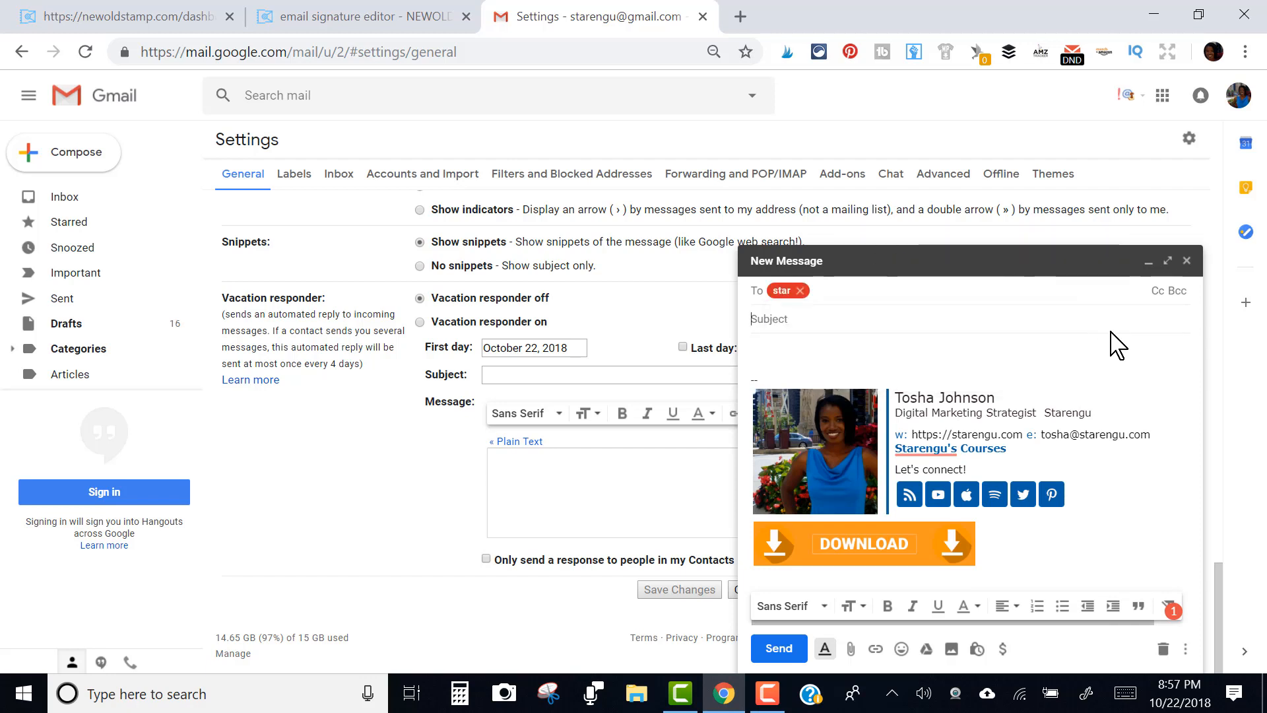
left_click(779, 293)
left_click(801, 291)
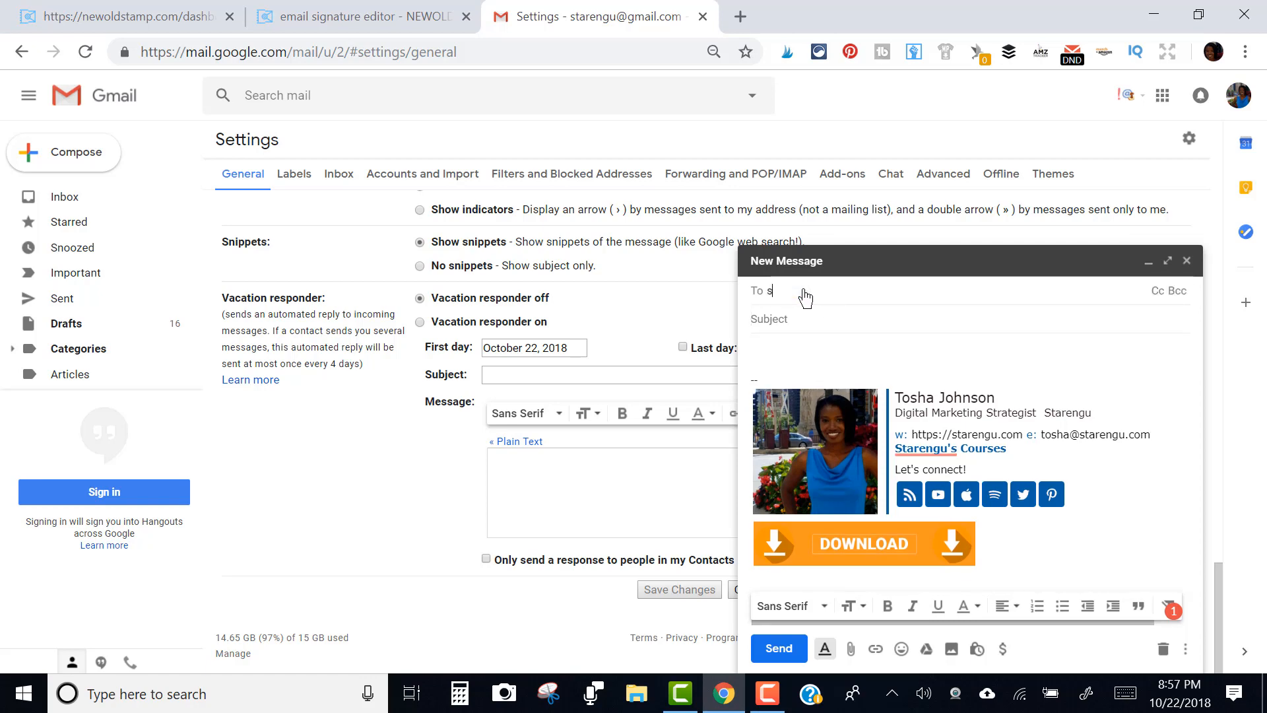
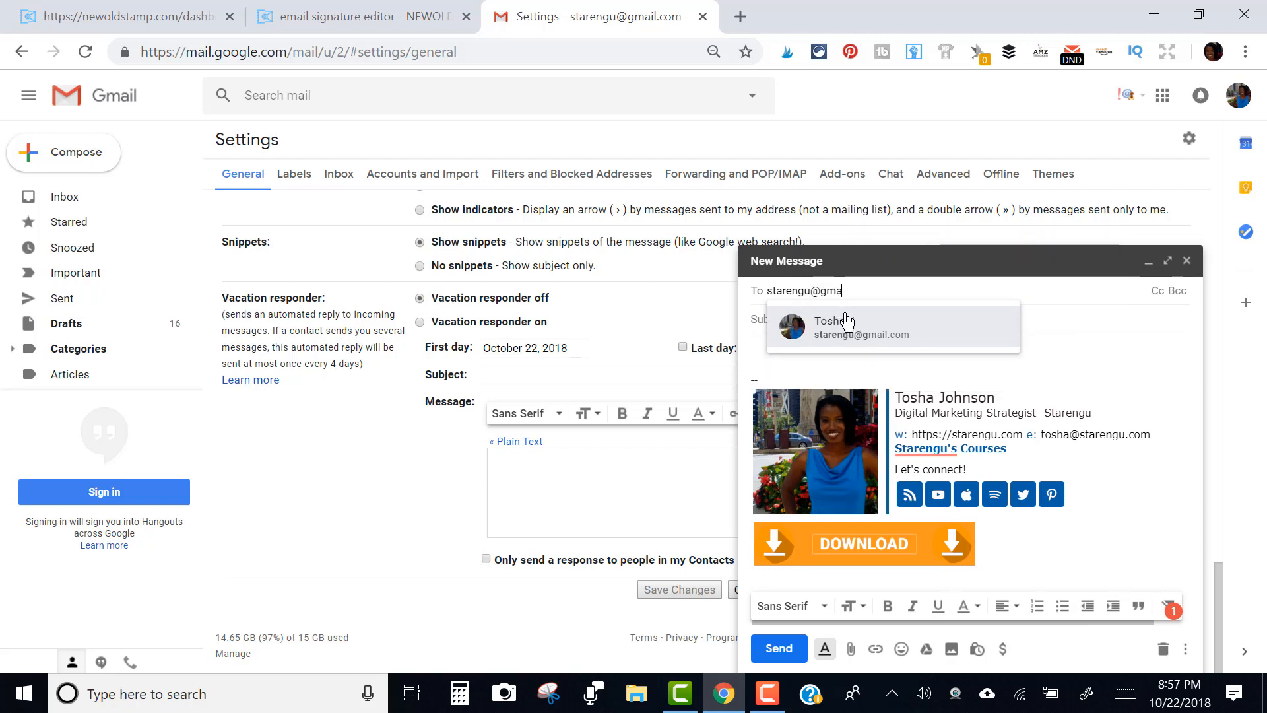
left_click(849, 347)
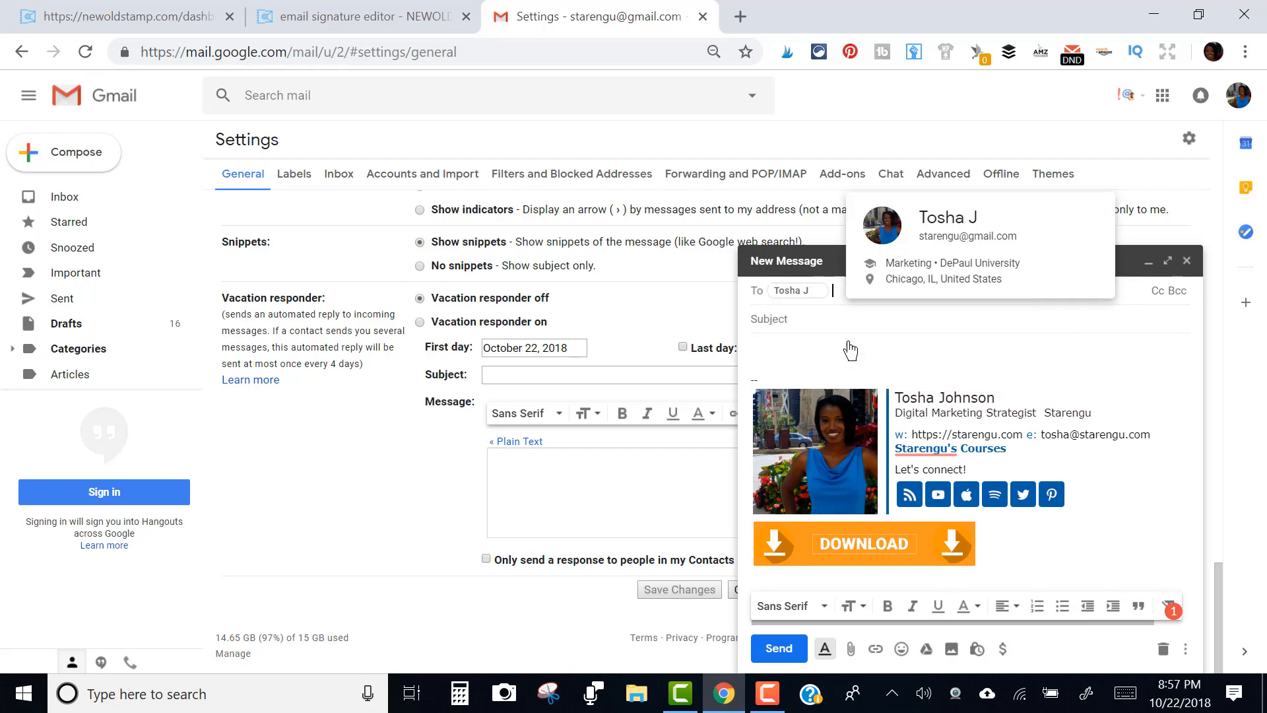
key("Tab")
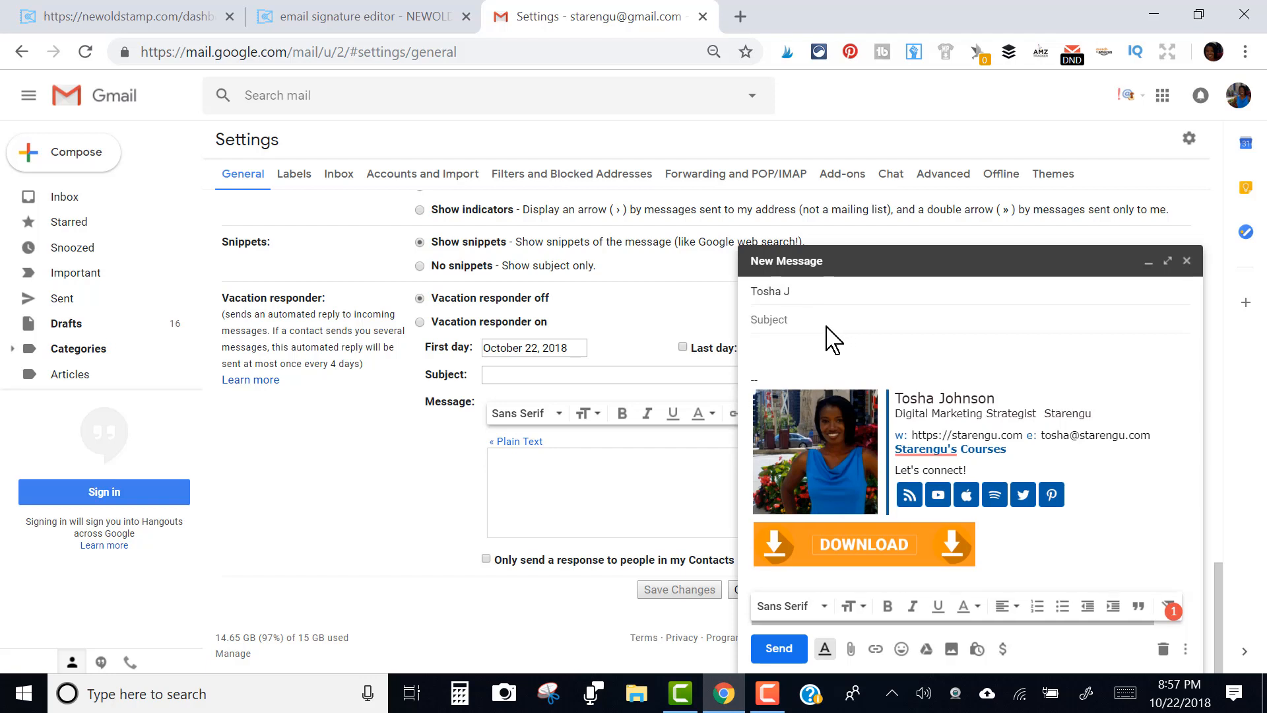
type("TEST")
left_click(779, 648)
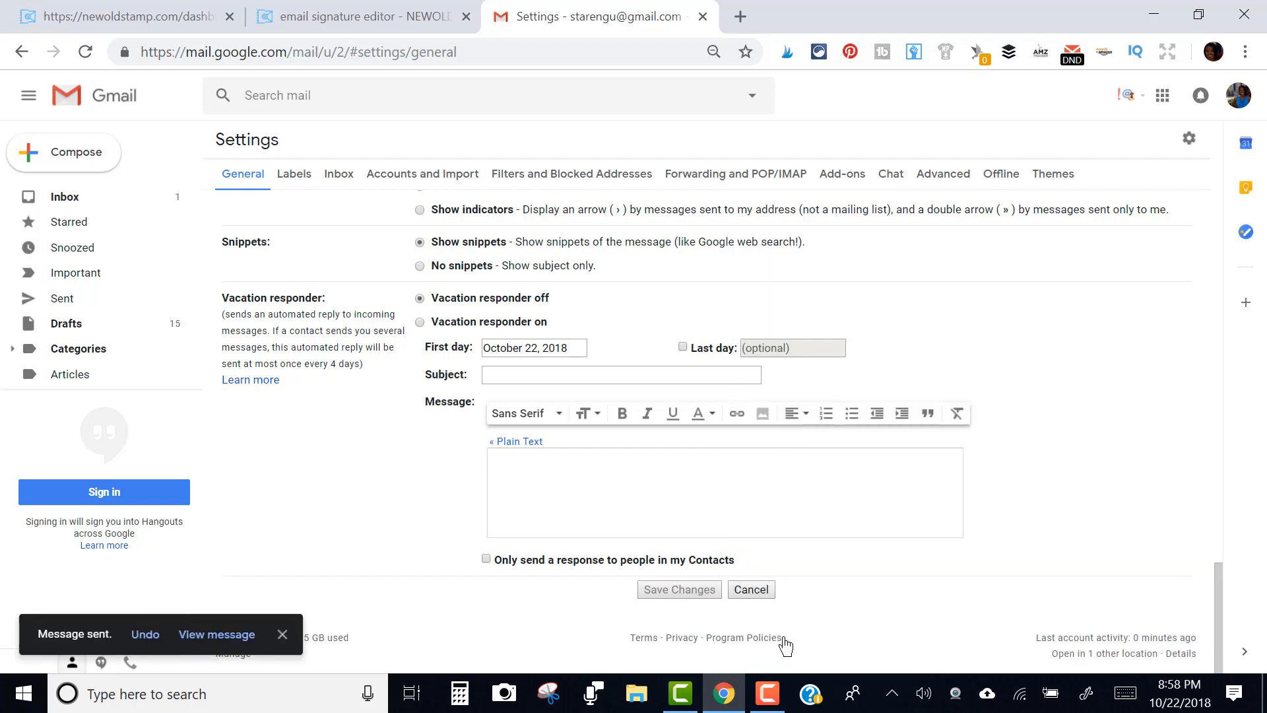
Open the received TEST email and test the Starengu's Courses link and DOWNLOAD banner
left_click(105, 205)
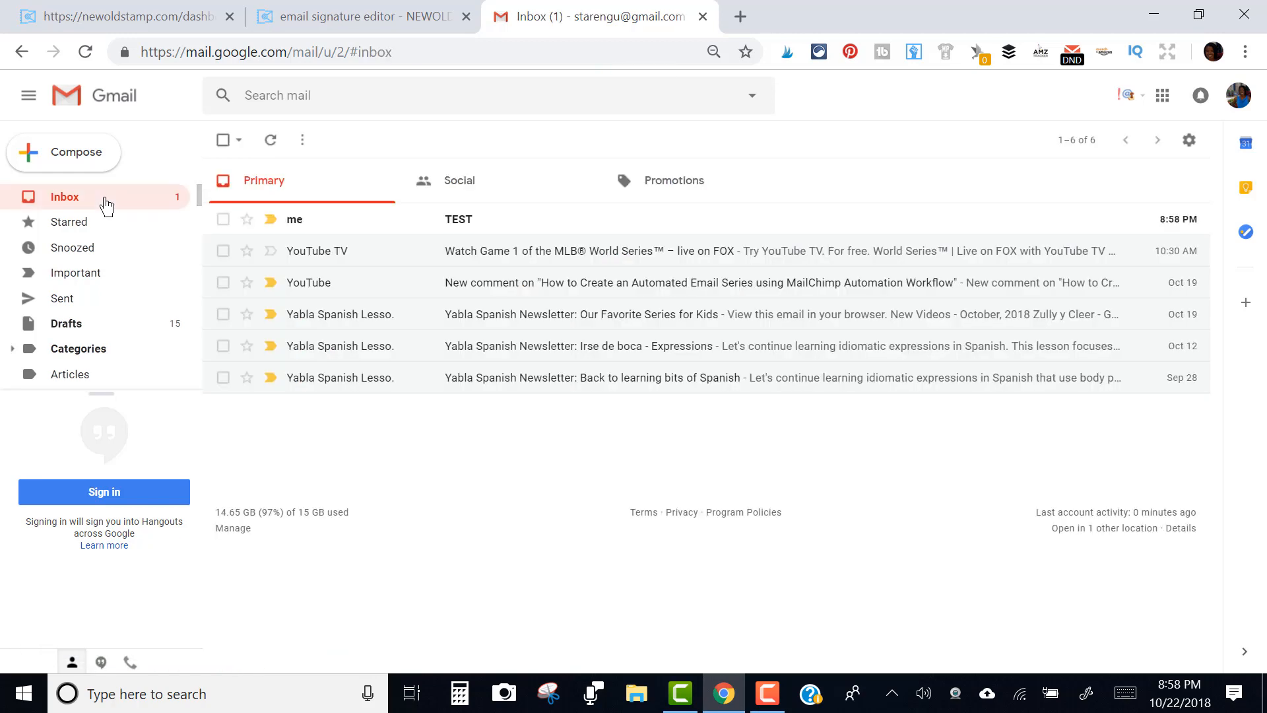
left_click(503, 226)
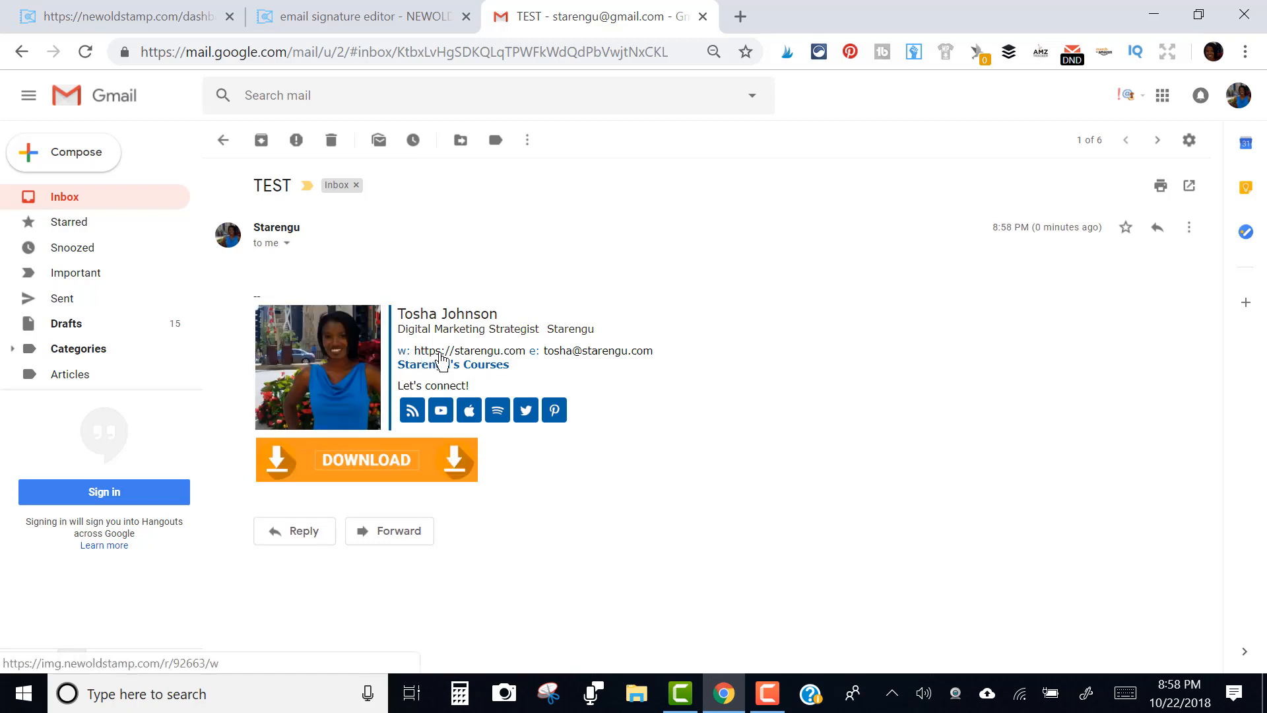
left_click(426, 363)
left_click(584, 16)
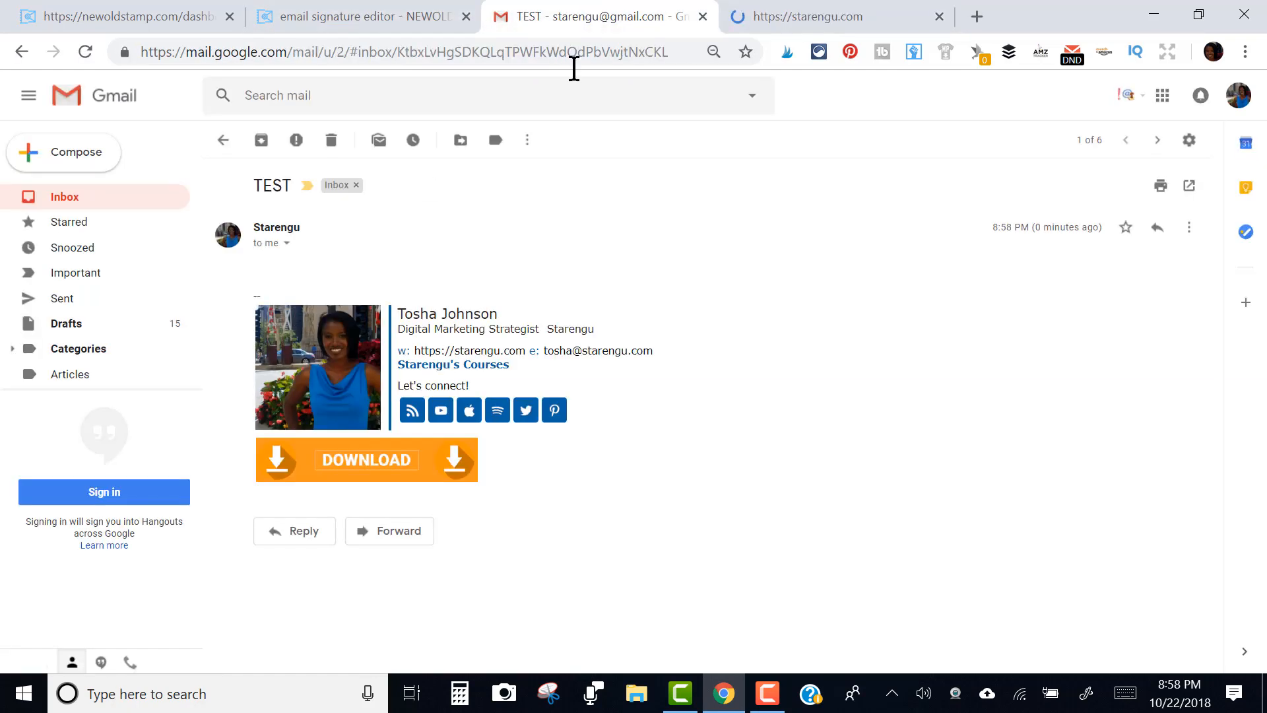
left_click(405, 463)
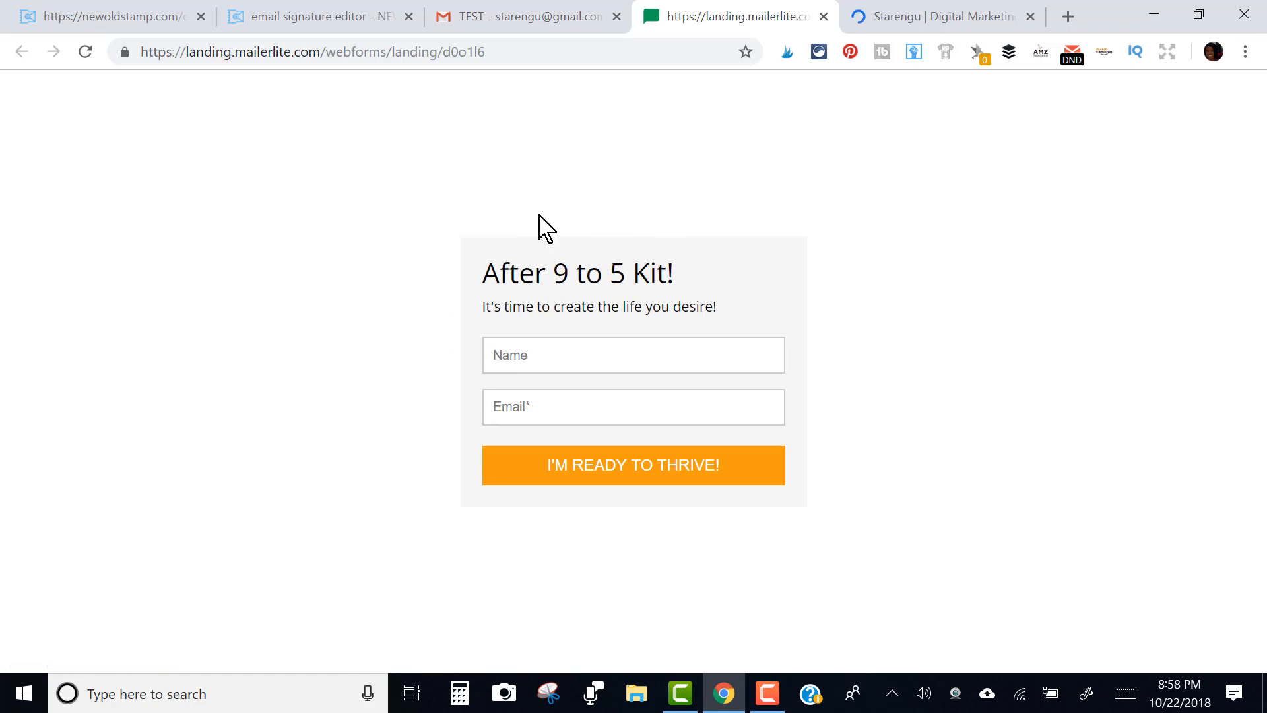
left_click(559, 5)
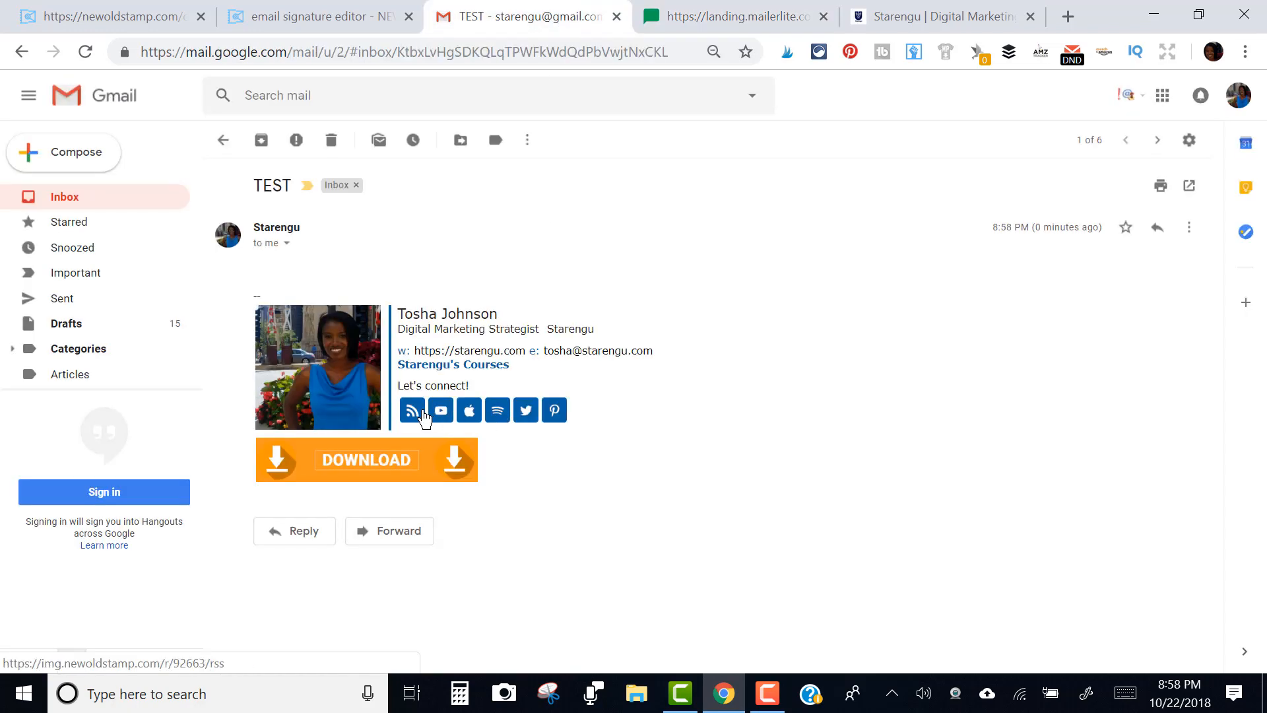
Test the signature's RSS feed and YouTube icon links, checking the FeedBurner feed page
left_click(413, 411)
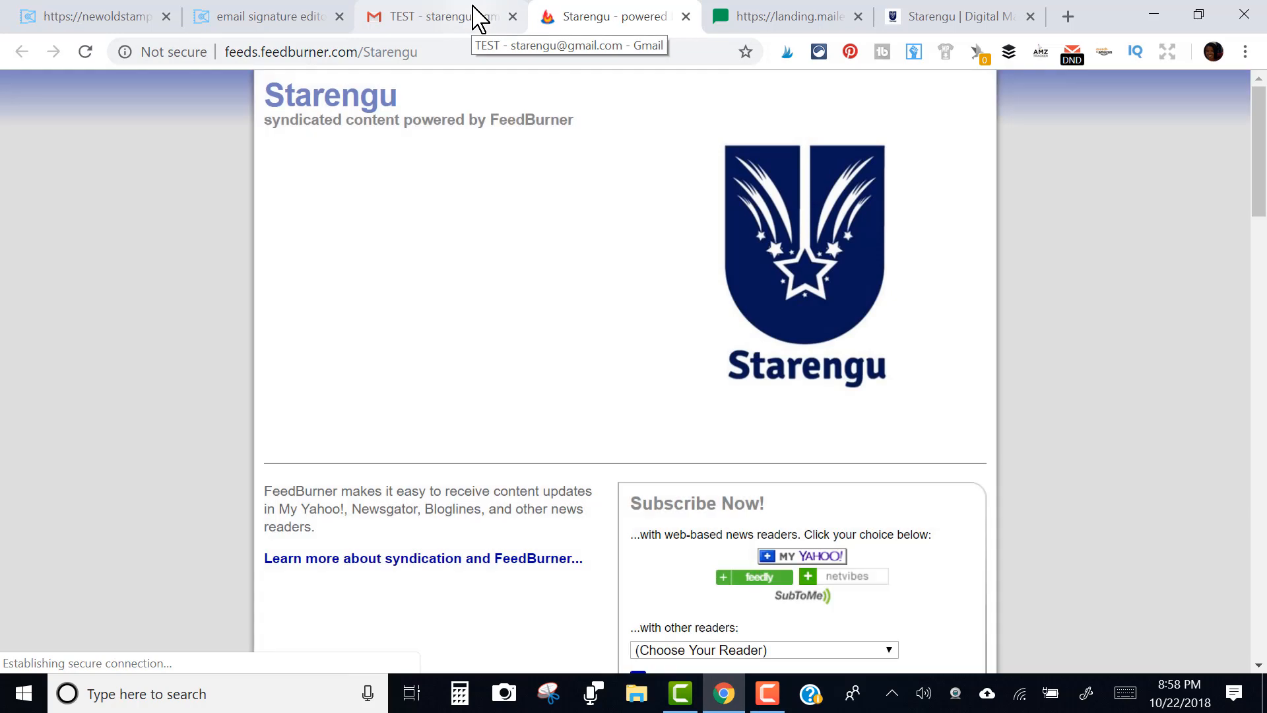
left_click(476, 15)
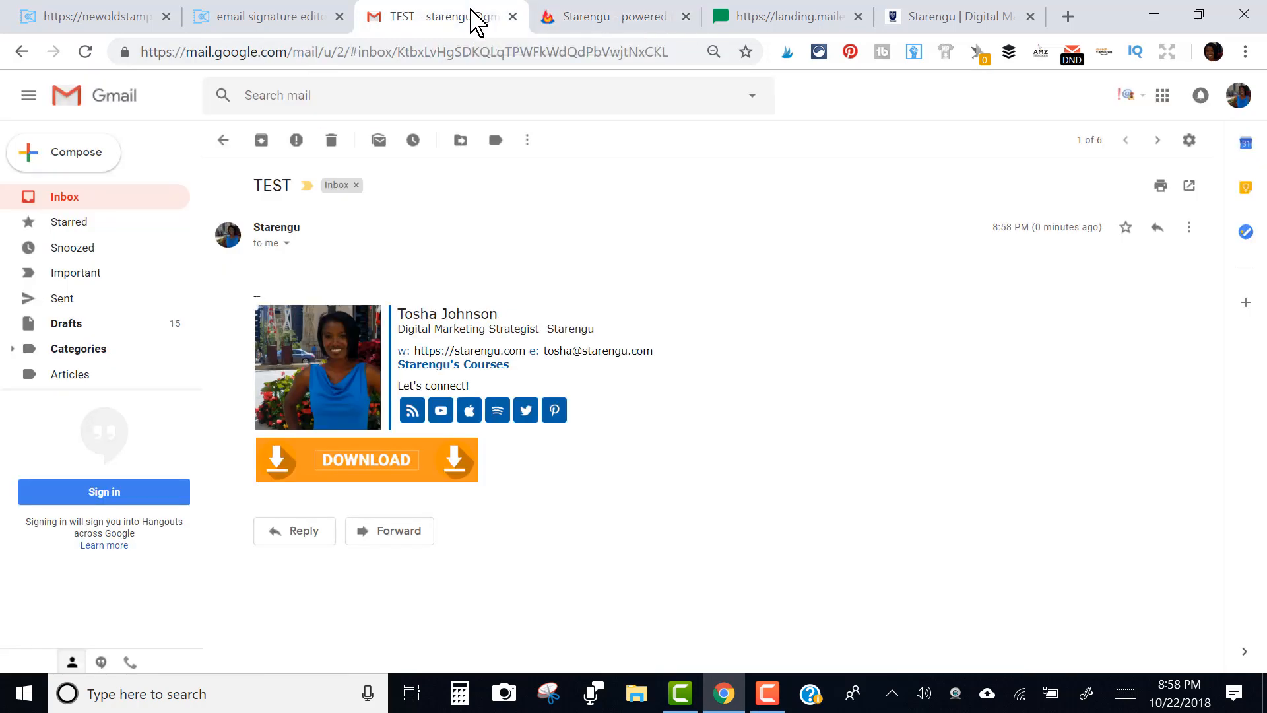
left_click(600, 13)
left_click_drag(1262, 149, 1263, 277)
left_click(486, 13)
left_click(440, 410)
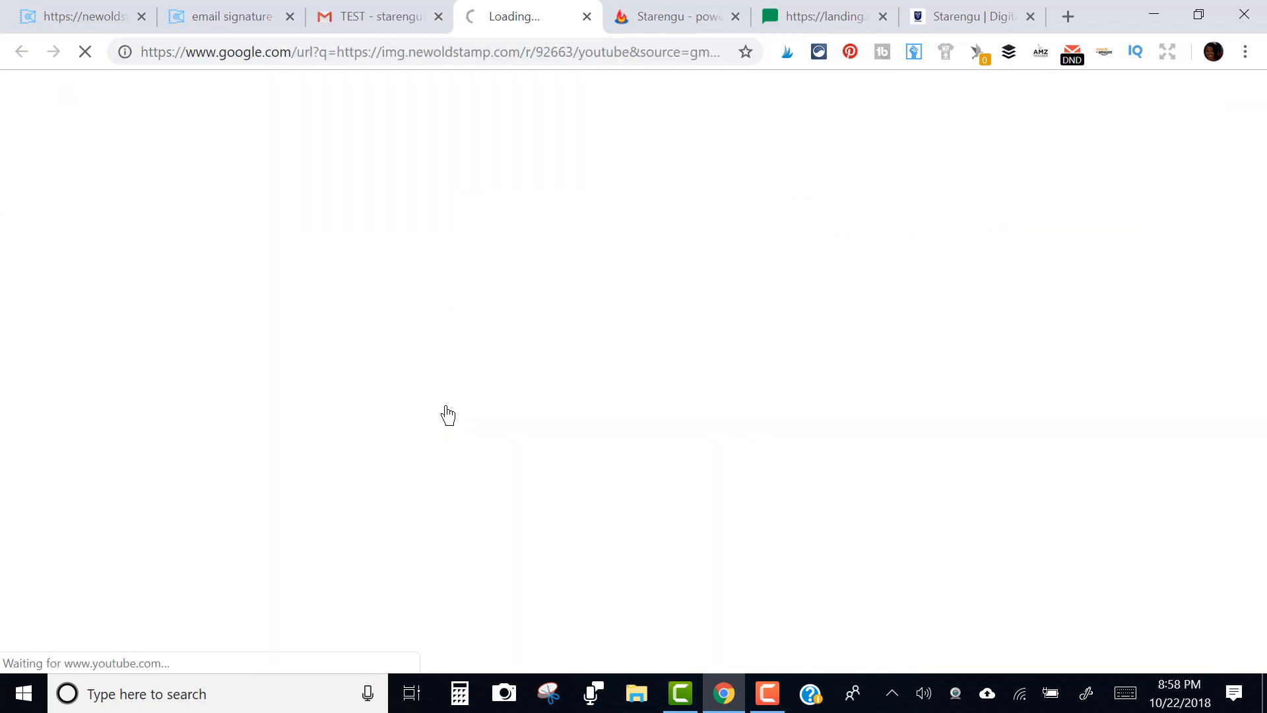
left_click(388, 21)
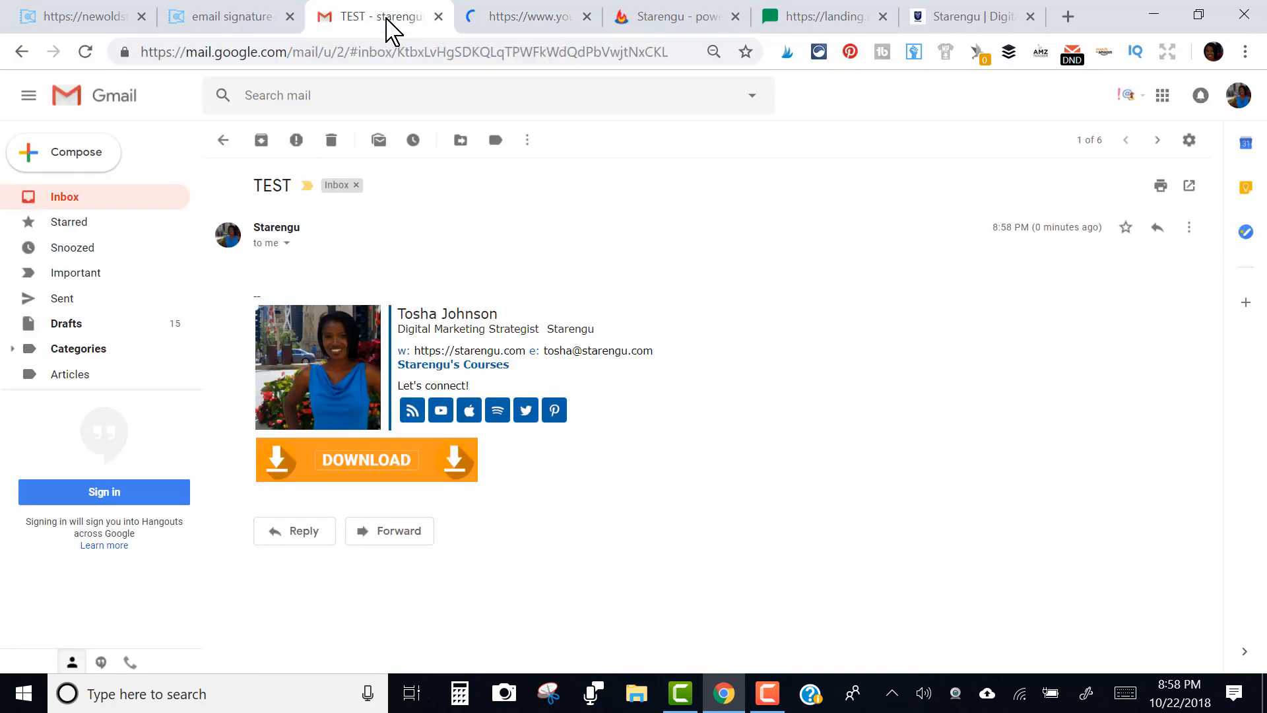